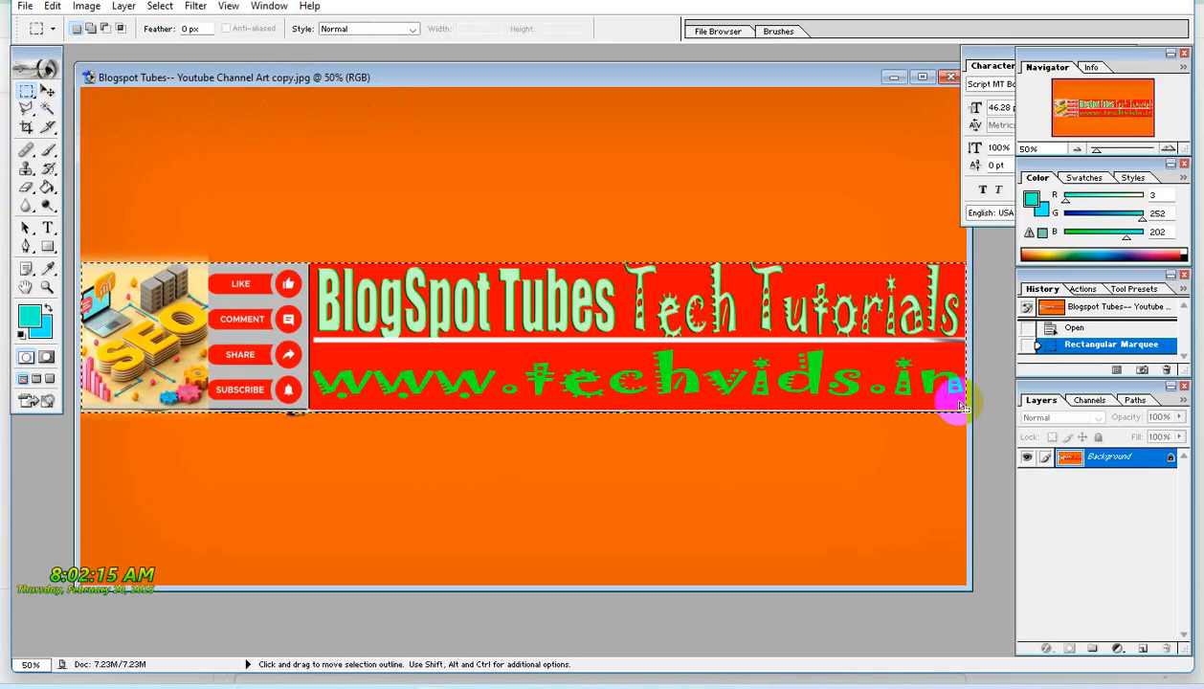
# Clear the selected middle band of the channel art to the cyan background colour and remove the selection.
pyautogui.press('Delete')
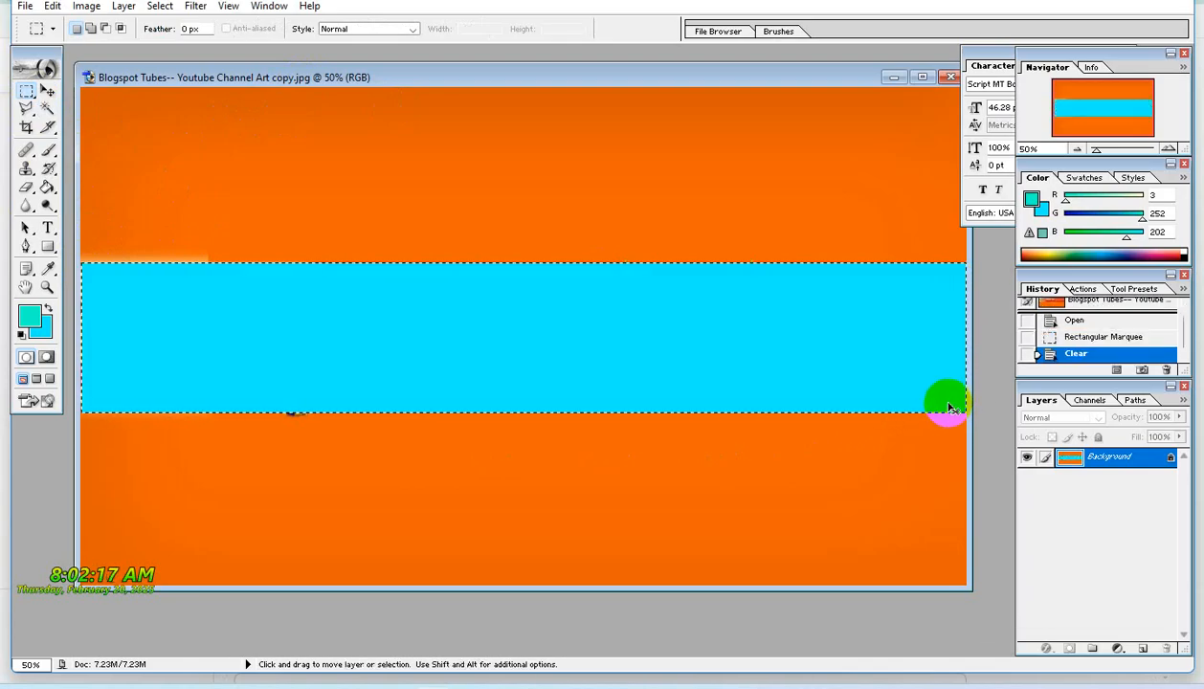
pyautogui.click(950, 408)
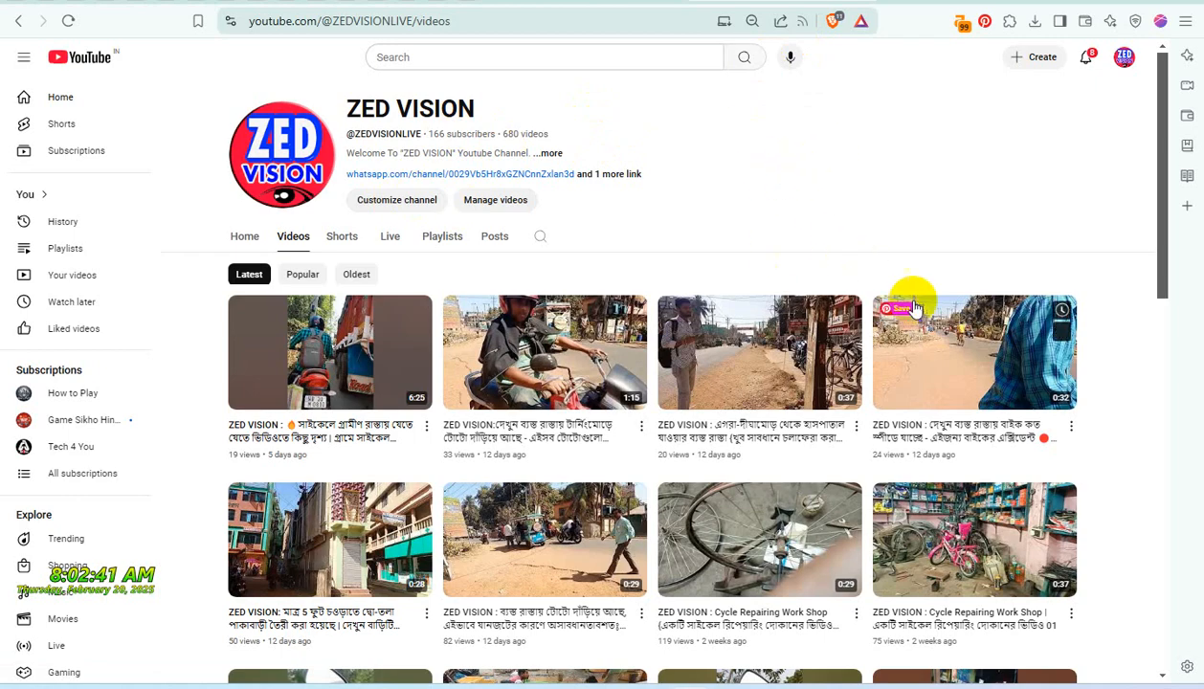
# Switch to the browser and list the YouTube channel's videos by Popular.
pyautogui.click(300, 276)
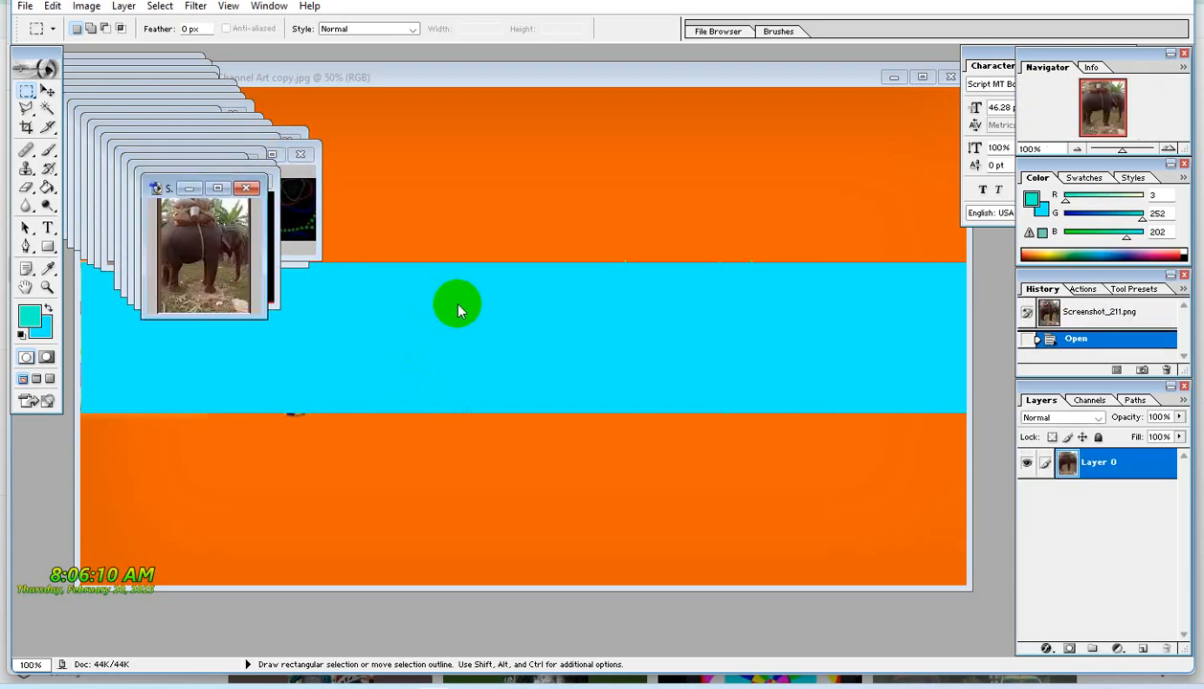
# Place the elephant picture at the right end of the cyan band, scaled to 243.2% width and 263.2% height.
pyautogui.click(48, 91)
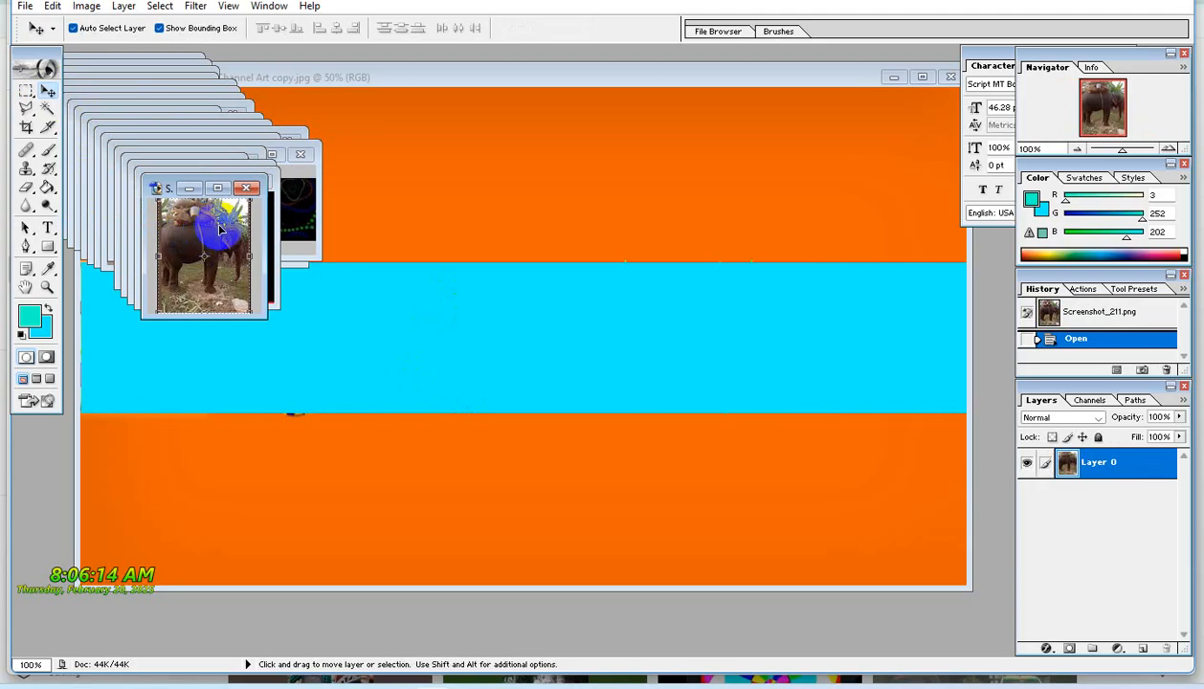
pyautogui.moveTo(227, 224); pyautogui.dragTo(847, 412)
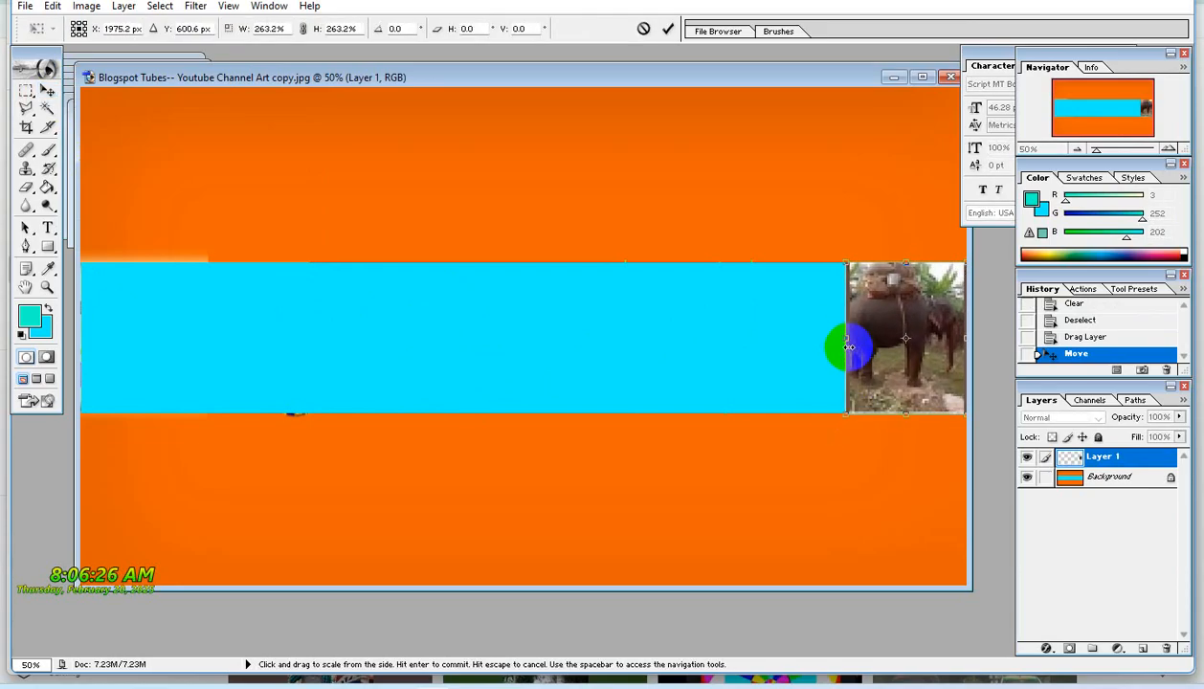
pyautogui.moveTo(848, 346); pyautogui.dragTo(852, 339)
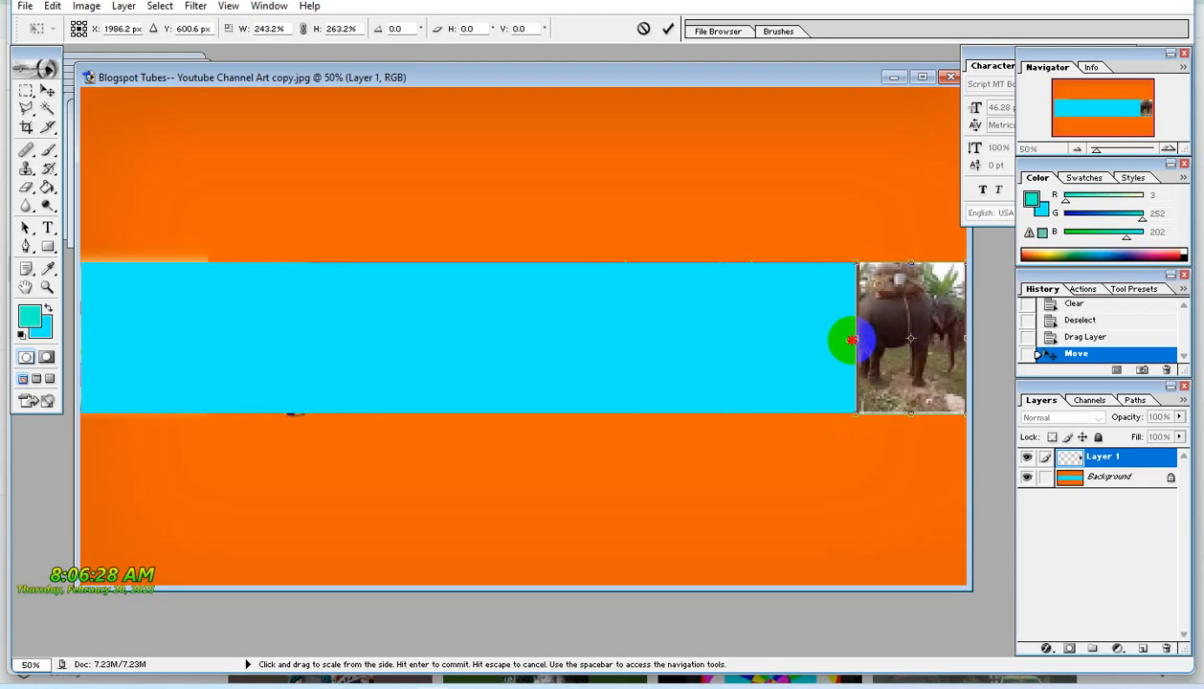
pyautogui.press('Return')
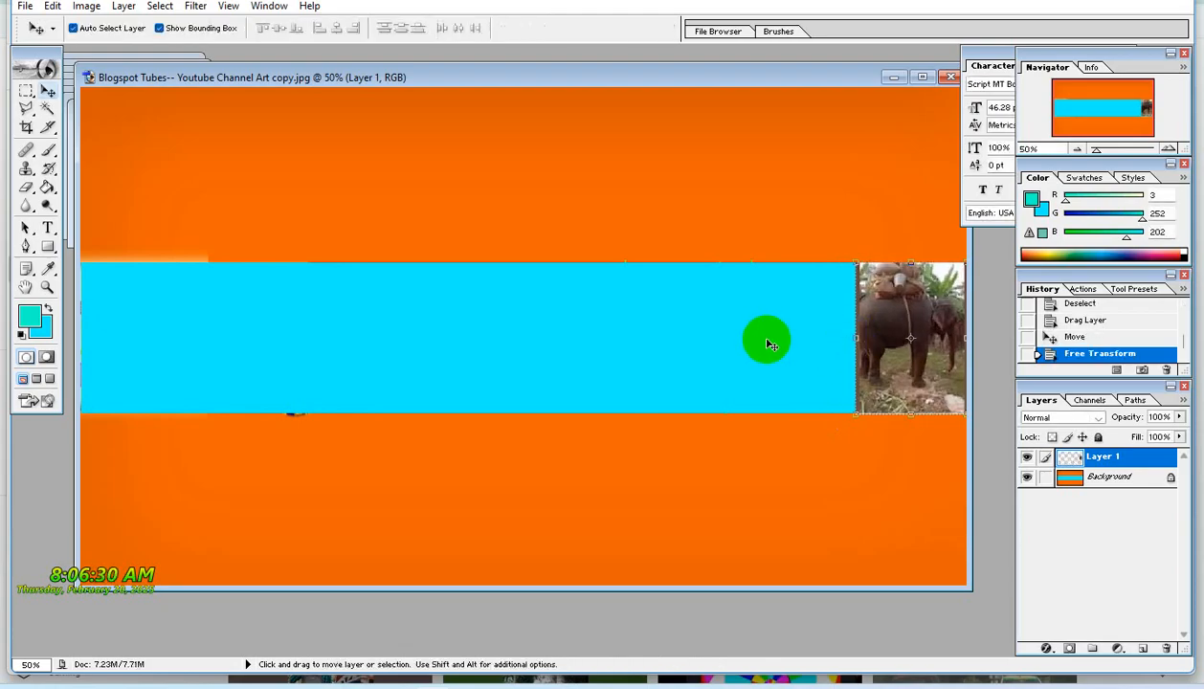
# Apply a Bevel and Emboss effect with the default Inner Bevel settings to the elephant layer.
pyautogui.click(1044, 651)
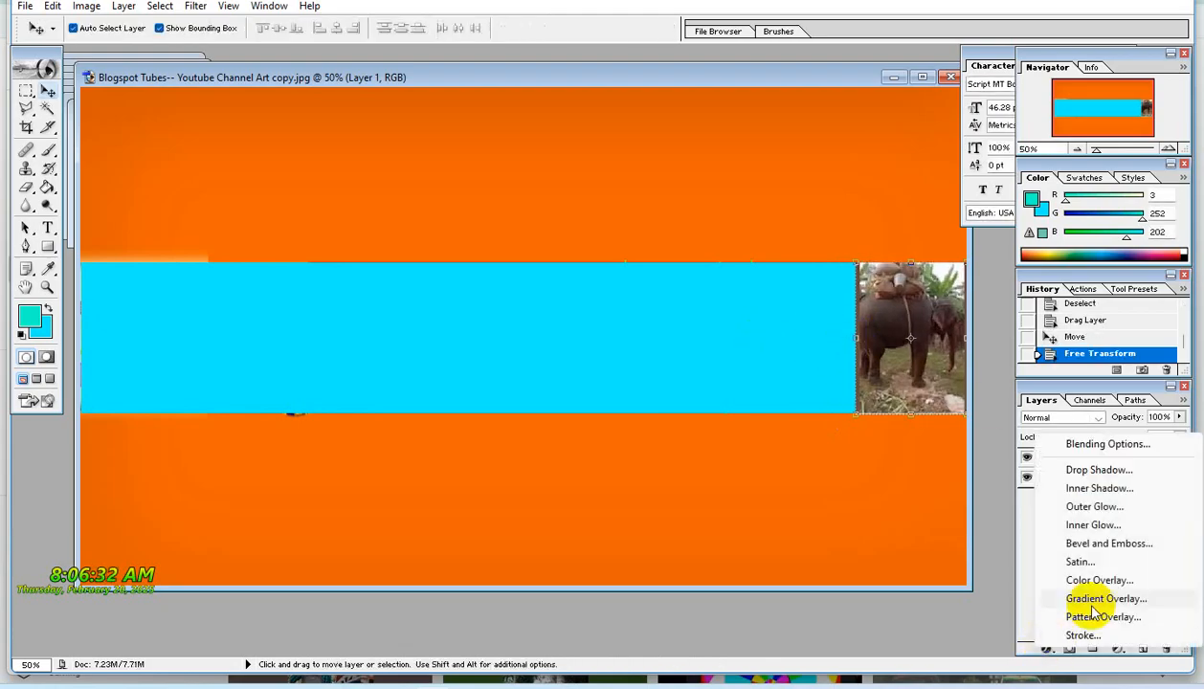
pyautogui.click(1122, 551)
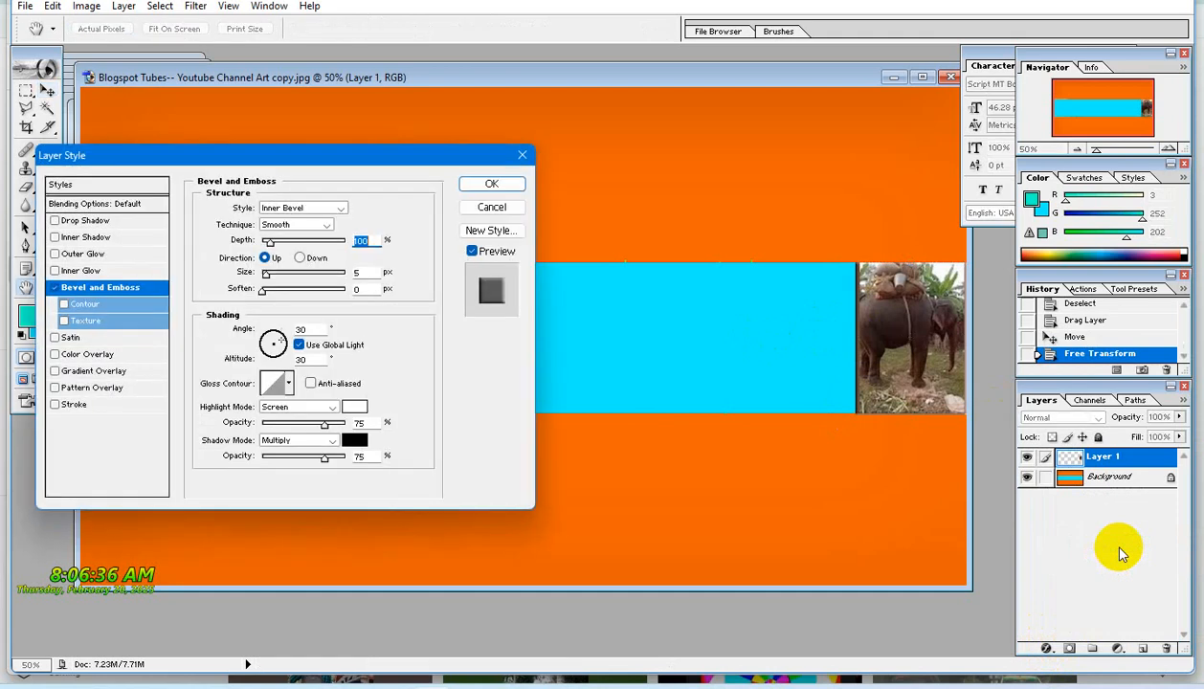
pyautogui.click(504, 187)
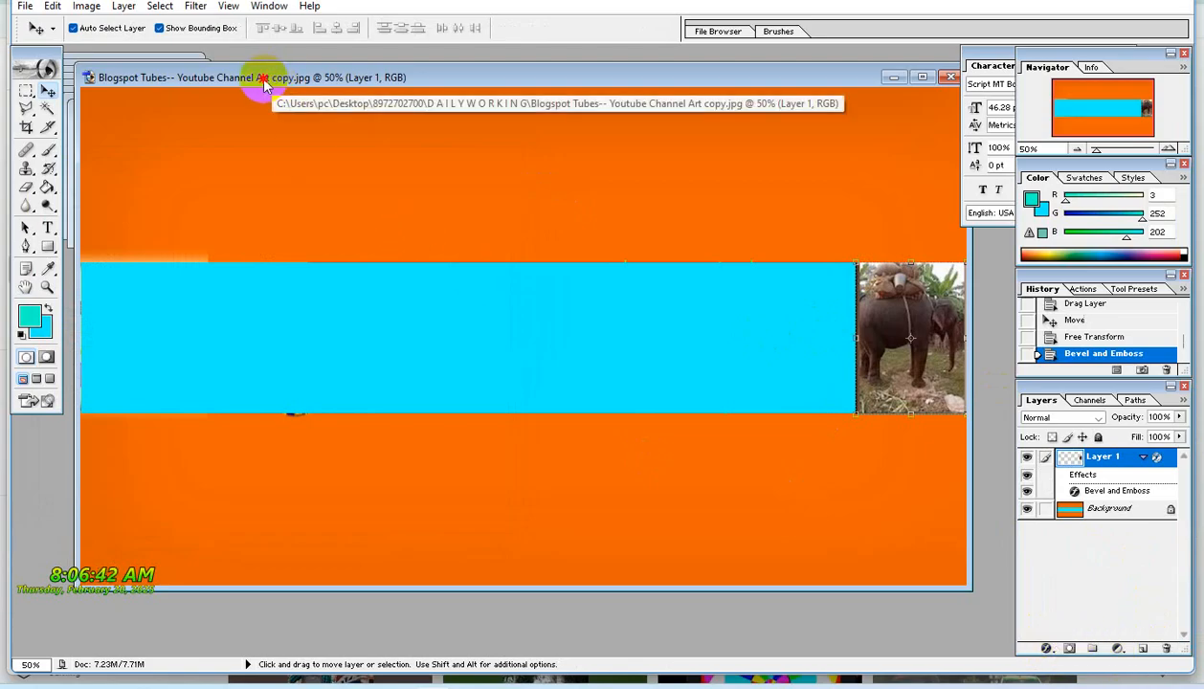
# Shift the channel art window clear of the stacked pictures and close the elephant source image.
pyautogui.moveTo(260, 89); pyautogui.dragTo(404, 89)
pyautogui.click(182, 251)
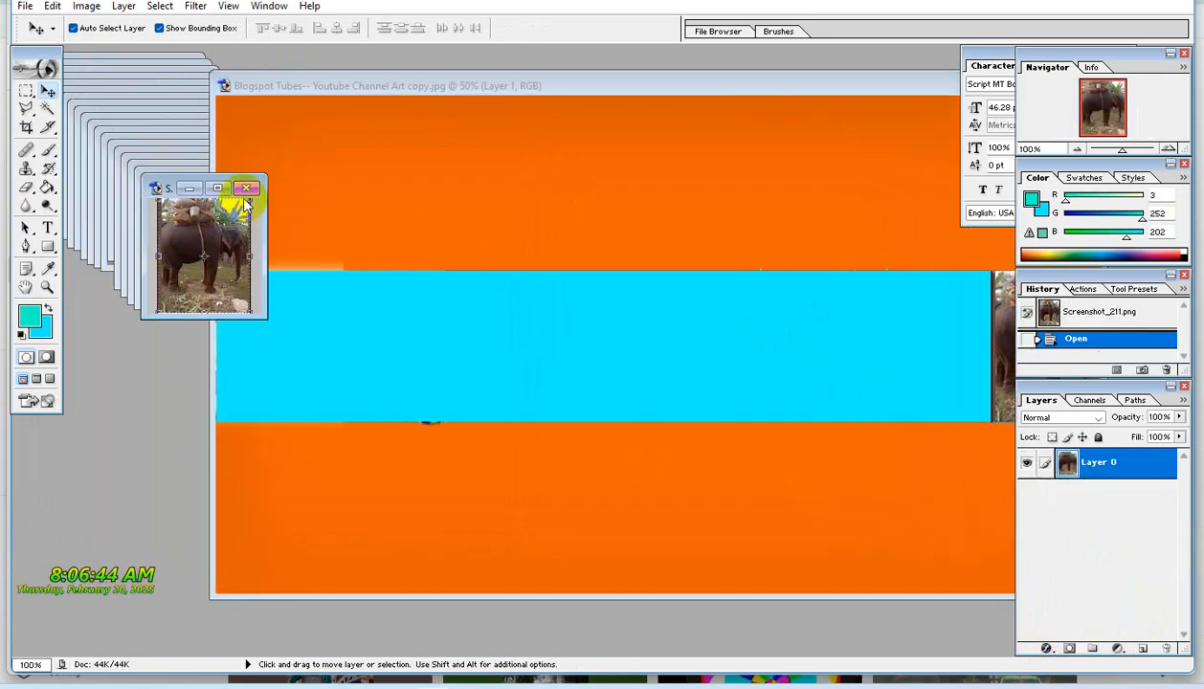
pyautogui.click(251, 190)
# Place Screenshot_212.png at the band's upper edge, directly left of the elephant, and close its source image.
pyautogui.click(173, 235)
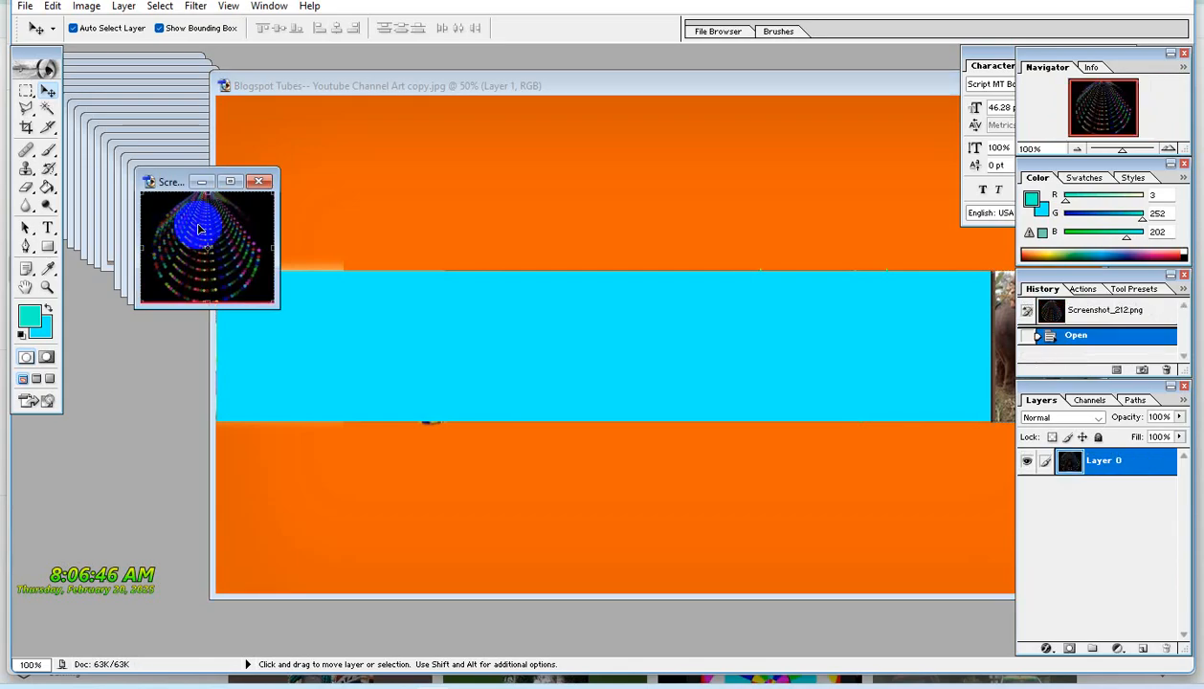
pyautogui.moveTo(209, 220); pyautogui.dragTo(976, 296)
pyautogui.click(167, 236)
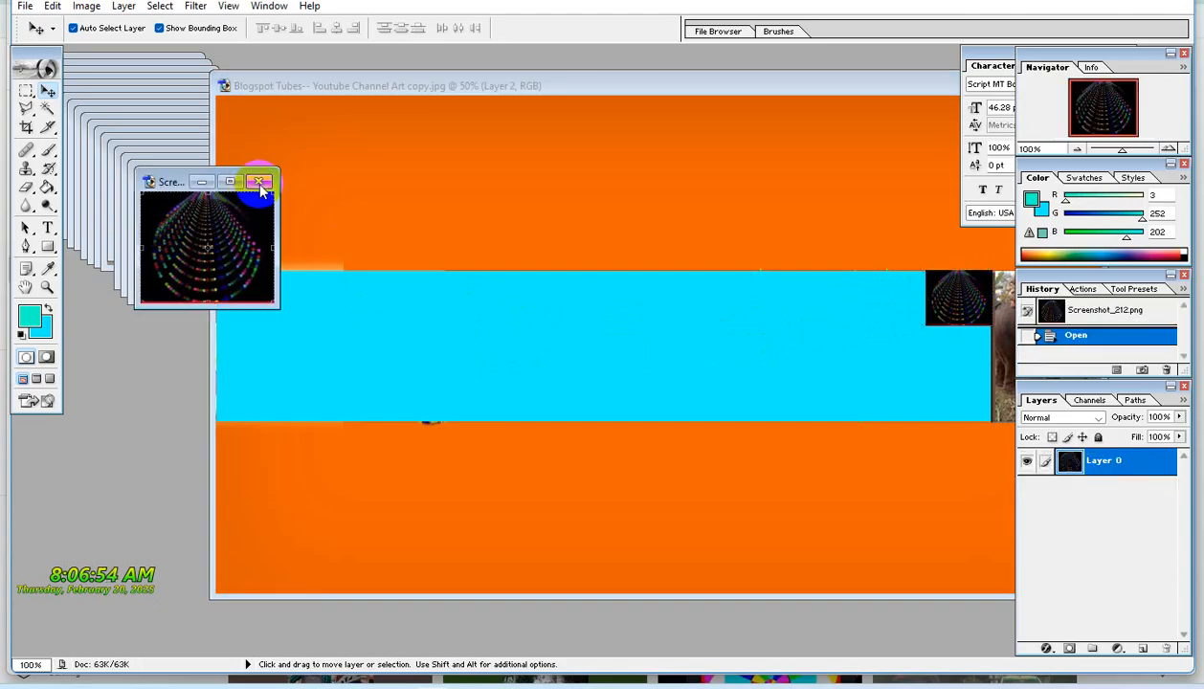
pyautogui.click(261, 182)
# Place the pink star-pattern picture Screenshot_213.png at the band's lower edge, beside the elephant, and close its source image.
pyautogui.click(167, 237)
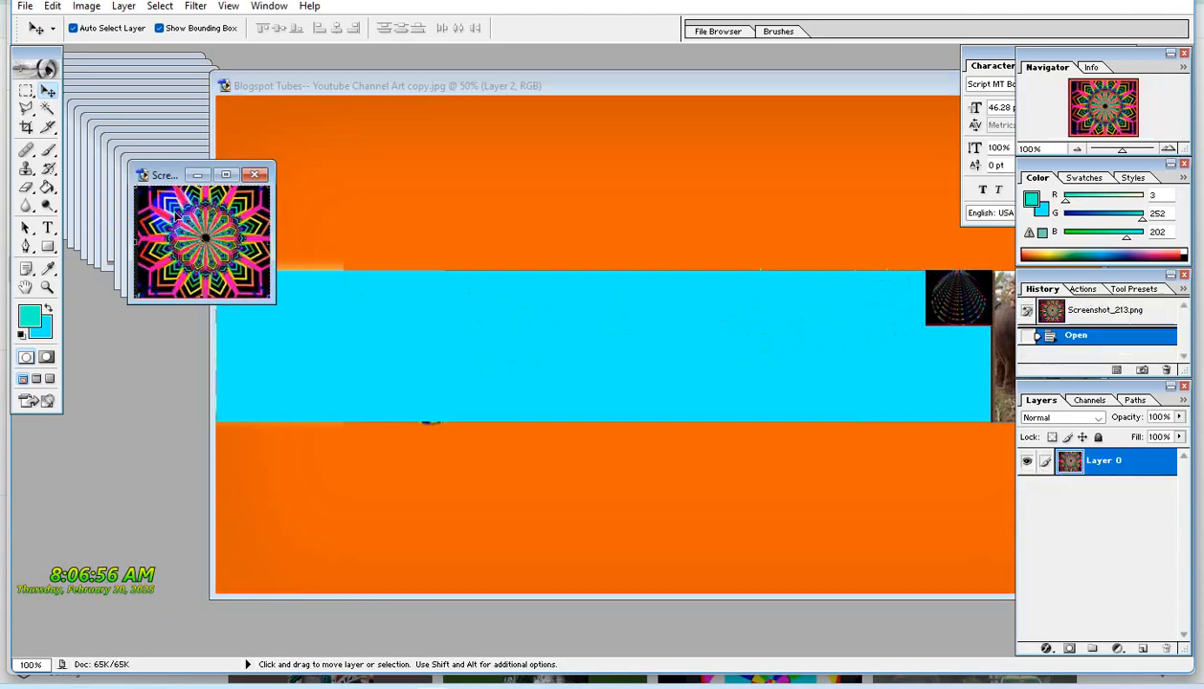
pyautogui.moveTo(176, 219); pyautogui.dragTo(736, 328)
pyautogui.moveTo(814, 356); pyautogui.dragTo(963, 384)
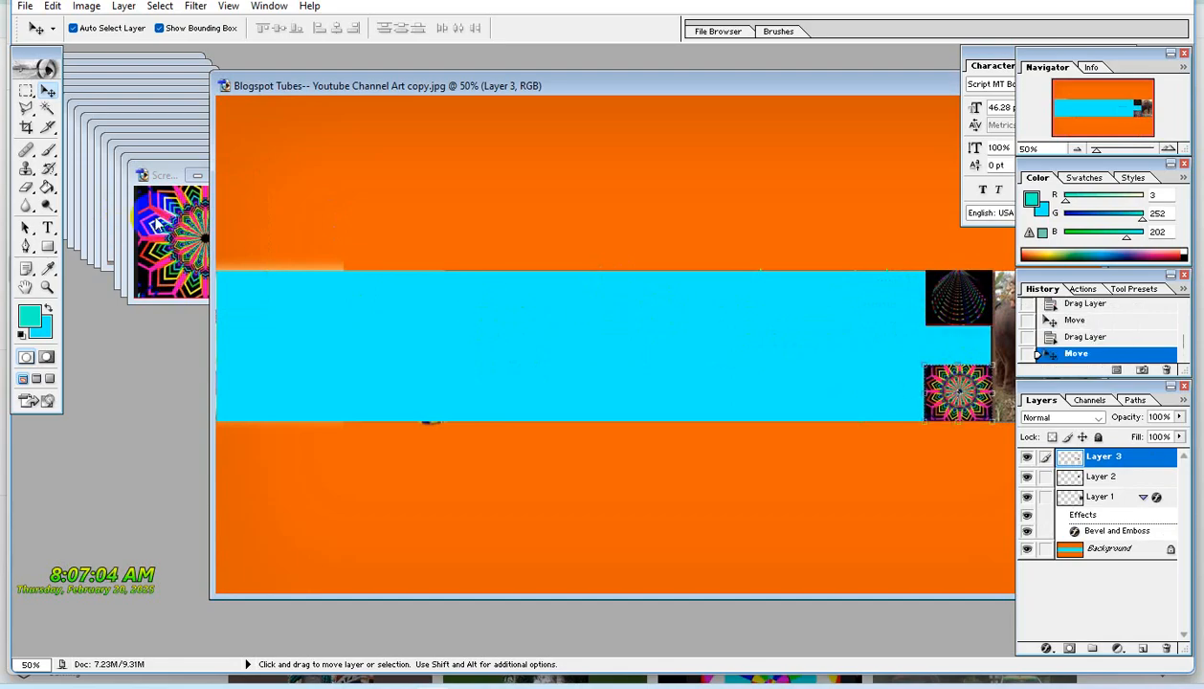
pyautogui.click(178, 217)
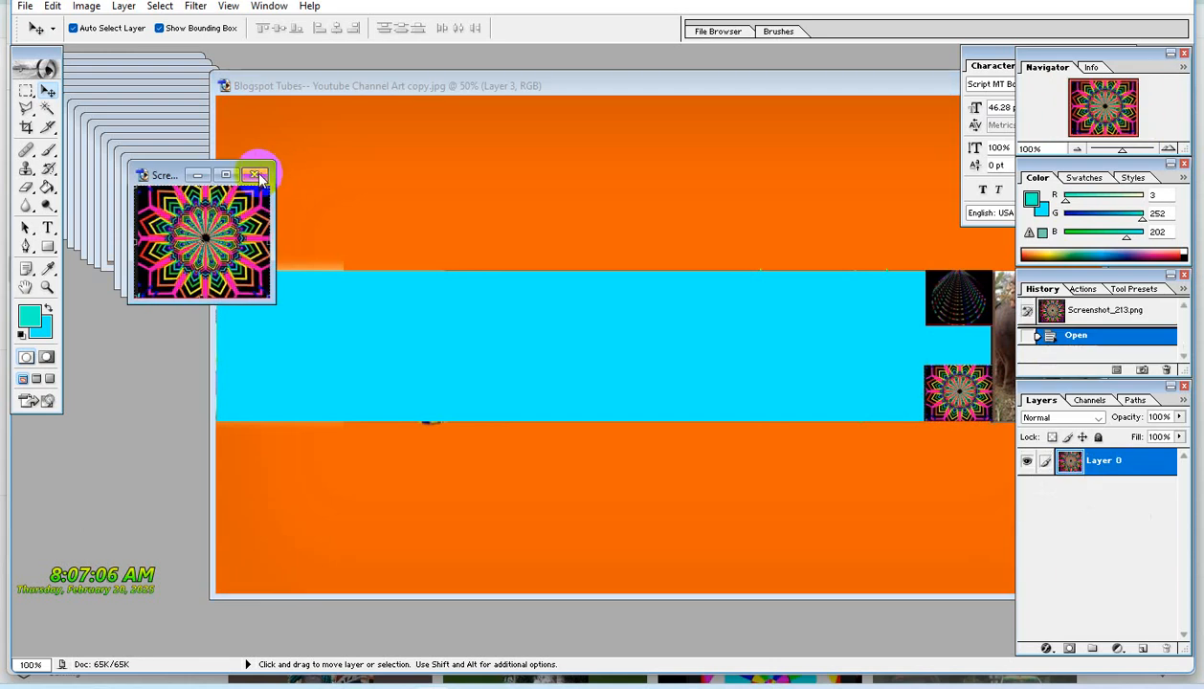
pyautogui.click(256, 171)
# Place the neon corridor picture Screenshot_214.png left of the star pattern on the band's lower edge and close its source image.
pyautogui.click(176, 208)
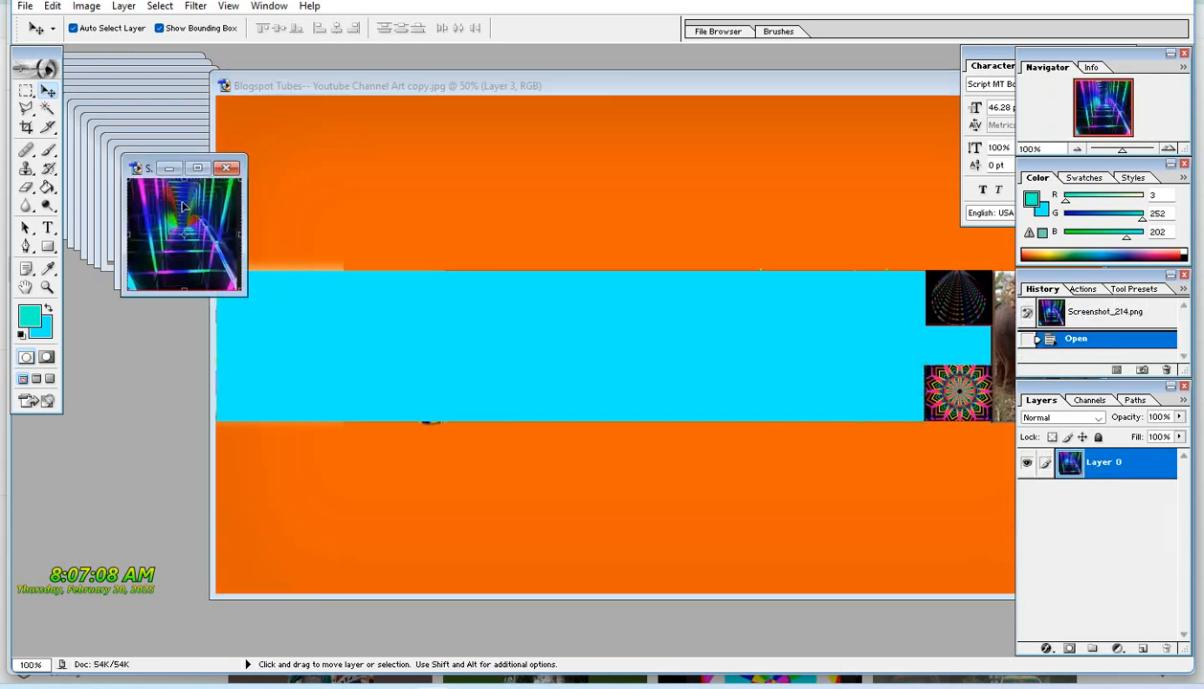
pyautogui.moveTo(183, 206); pyautogui.dragTo(900, 380)
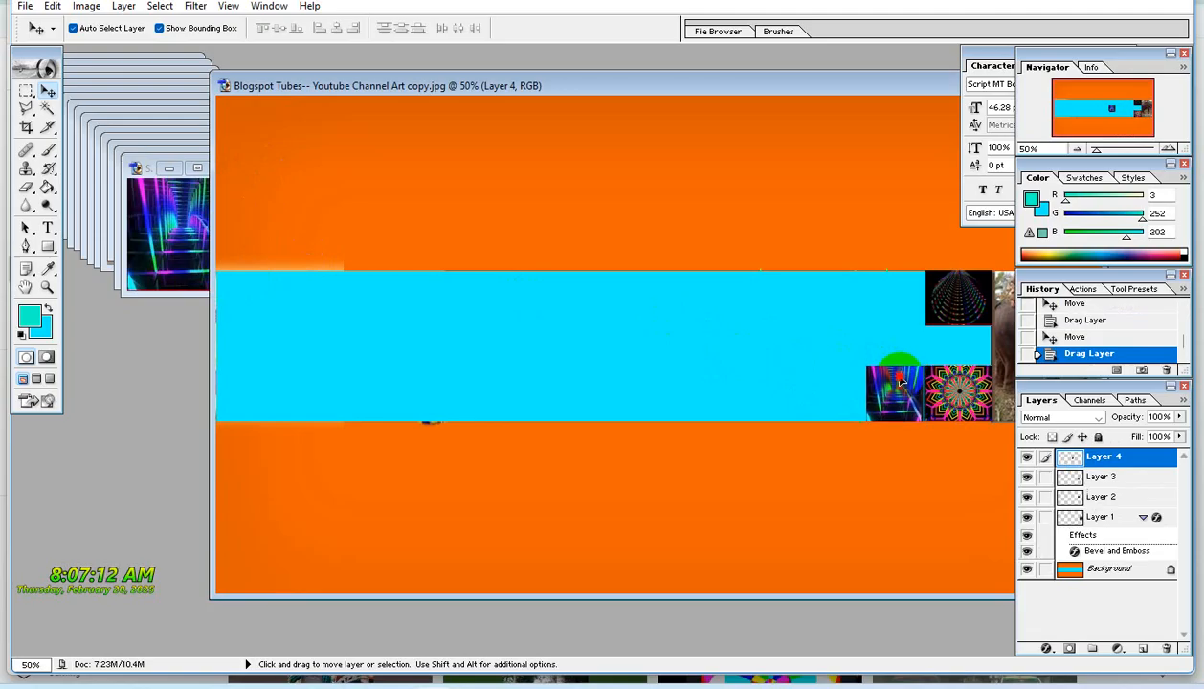
pyautogui.click(172, 191)
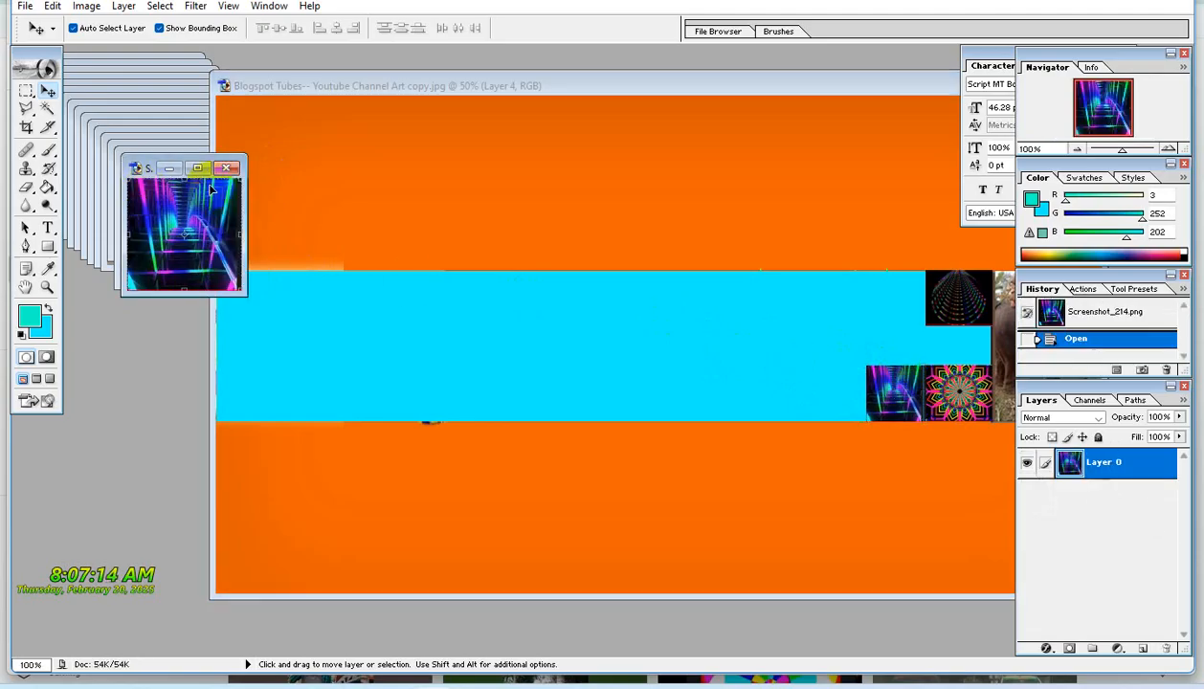
pyautogui.click(229, 170)
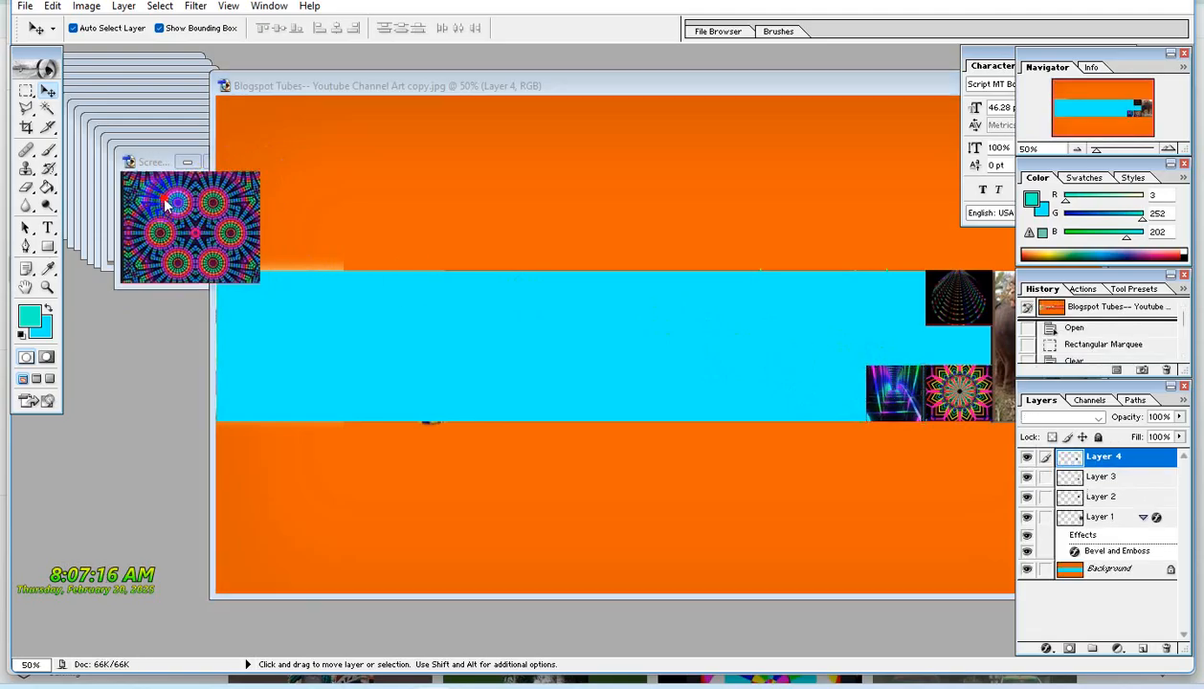
# Place the six-circle pattern Screenshot_215.png in the band's upper row, left of the dotted tunnel picture, and close its source image.
pyautogui.click(157, 198)
pyautogui.moveTo(158, 201); pyautogui.dragTo(900, 285)
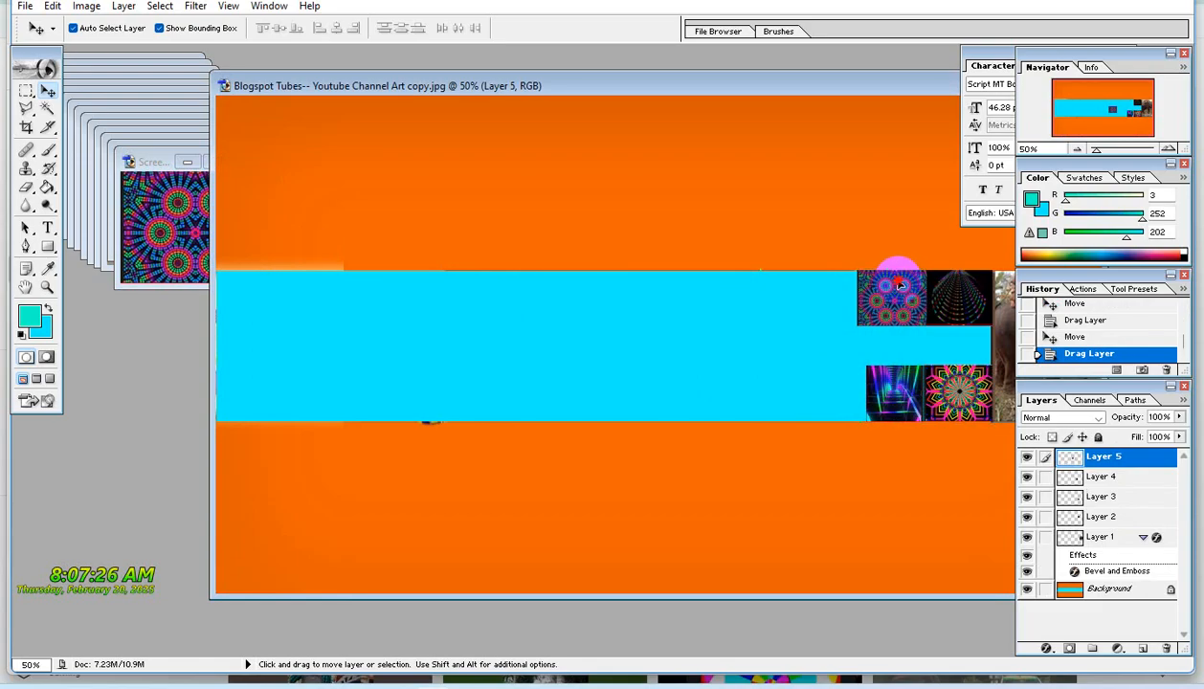
pyautogui.click(178, 224)
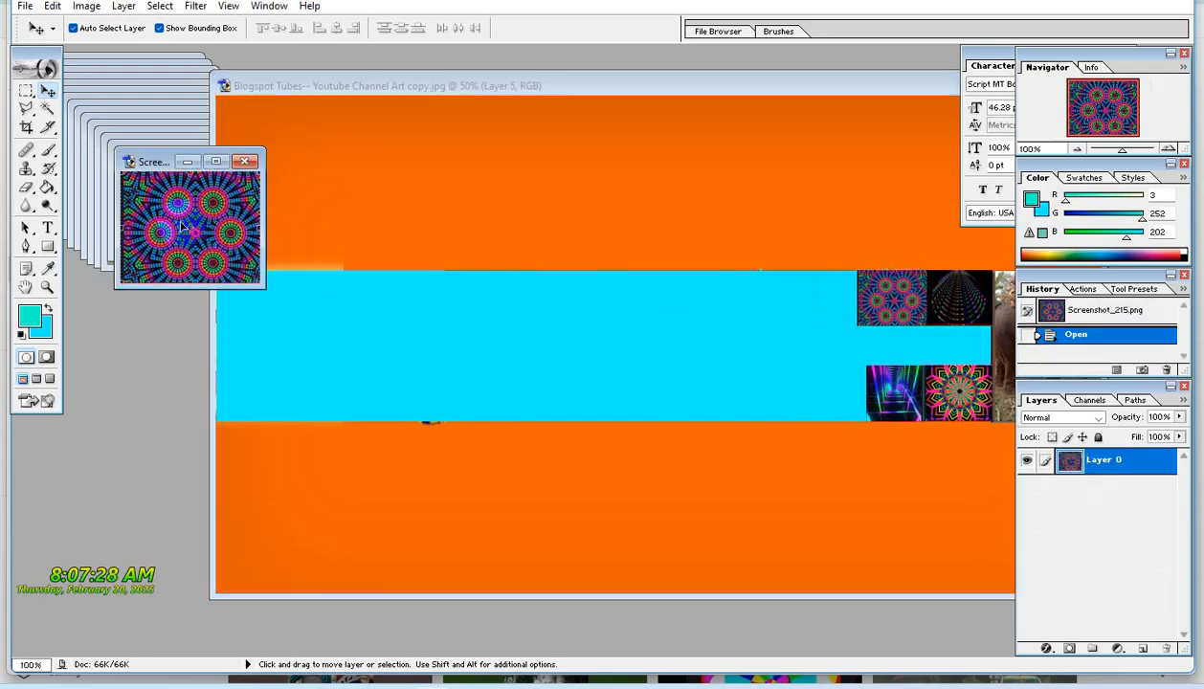
pyautogui.click(247, 163)
# Place the wide light-burst picture Screenshot_216.png just below the dotted tunnel picture, beside the elephant, and close its source image.
pyautogui.click(220, 180)
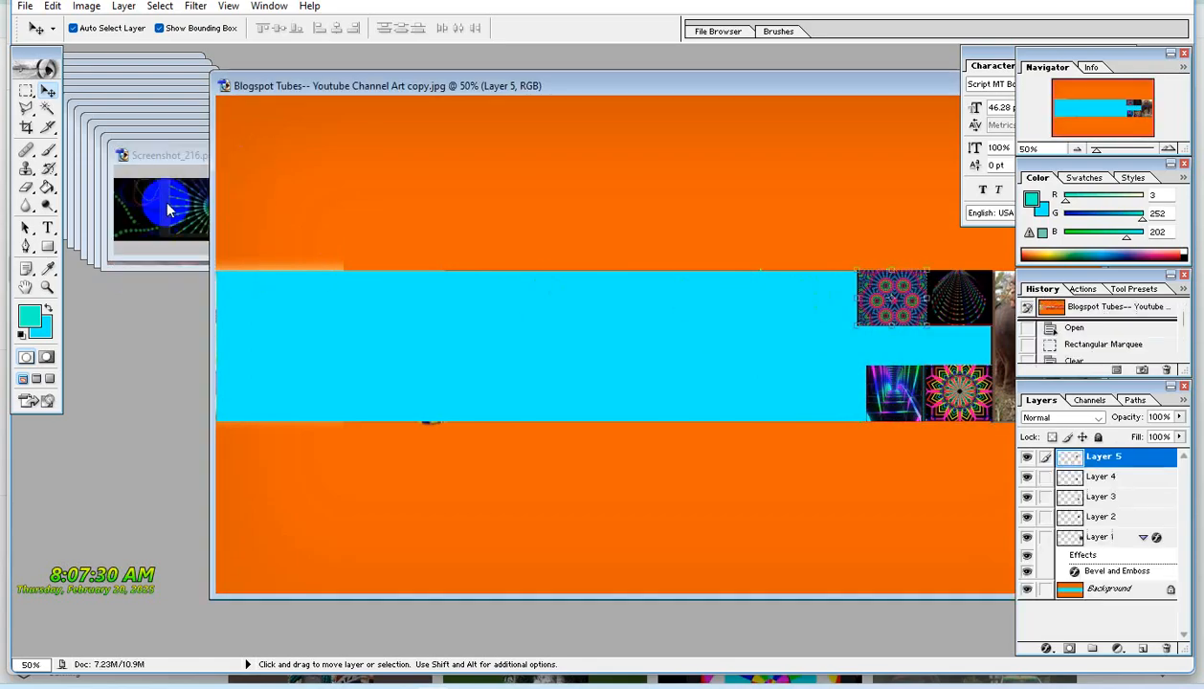
pyautogui.moveTo(212, 206); pyautogui.dragTo(954, 343)
pyautogui.click(140, 202)
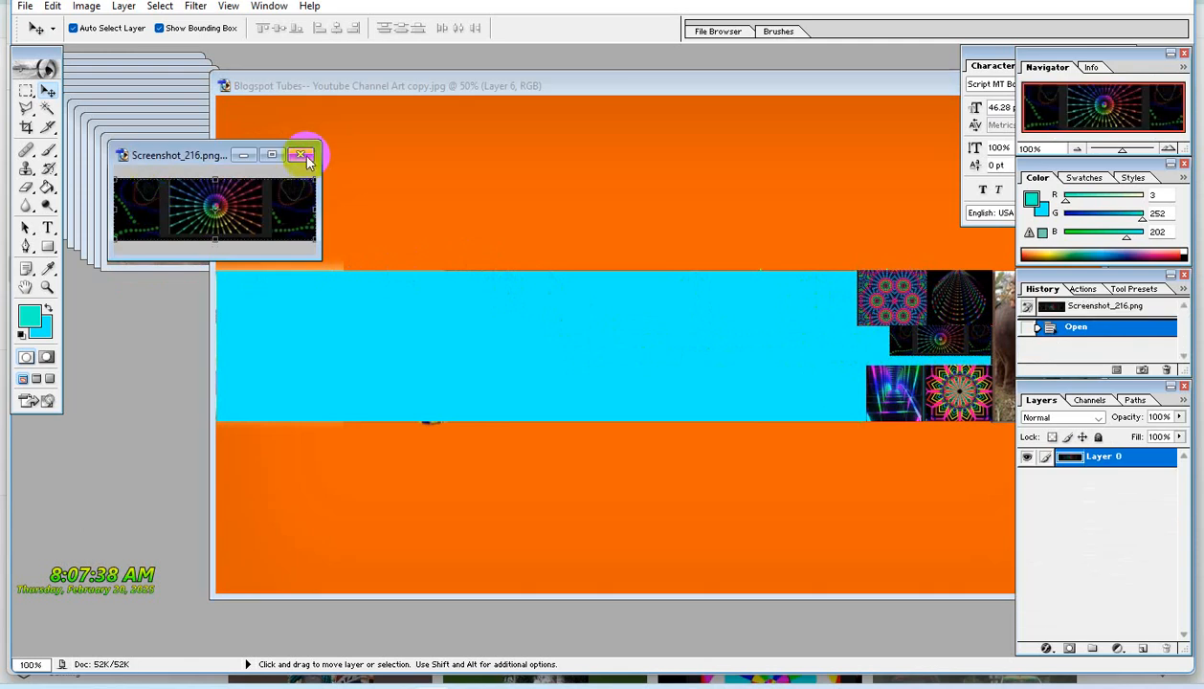
pyautogui.click(301, 155)
# Place the two-dogs picture Screenshot_217.png left of the neon corridor in the band's lower row and close its source image.
pyautogui.click(167, 196)
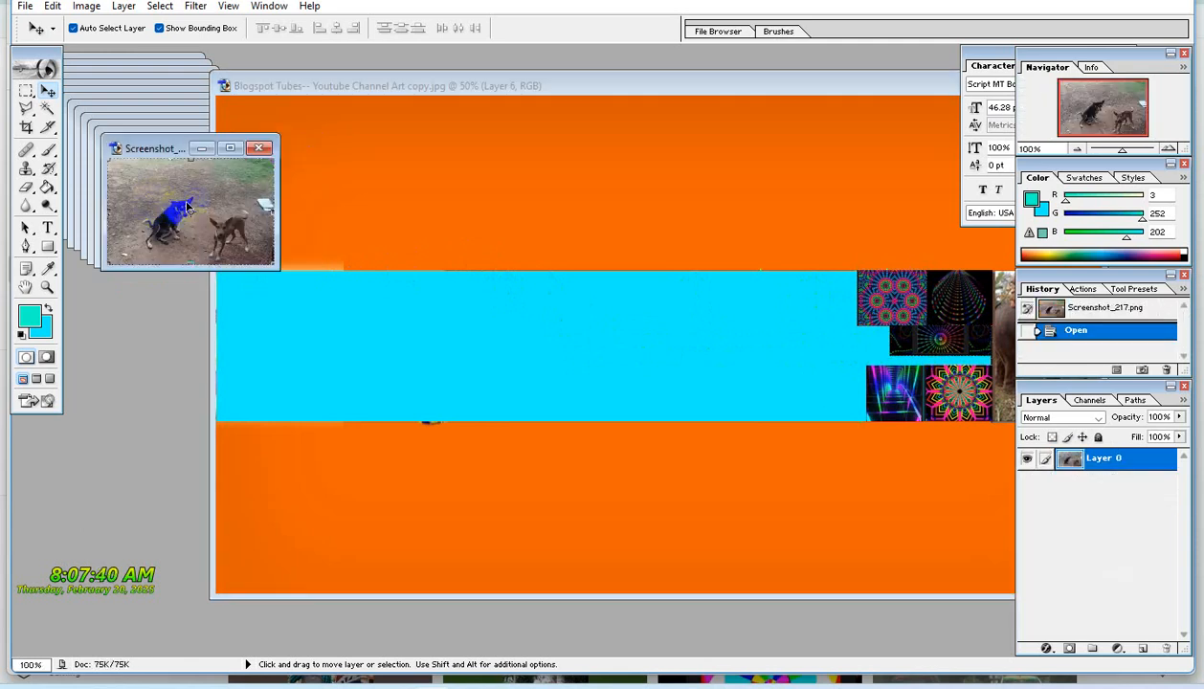
pyautogui.moveTo(208, 196); pyautogui.dragTo(849, 382)
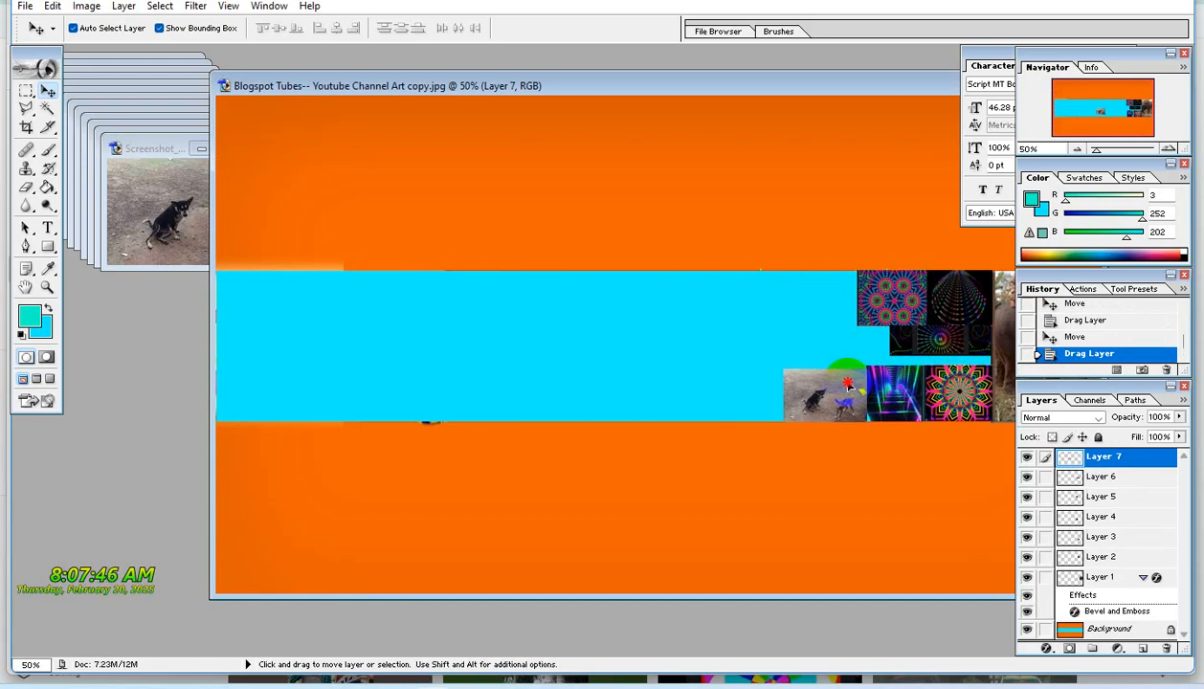
pyautogui.click(120, 215)
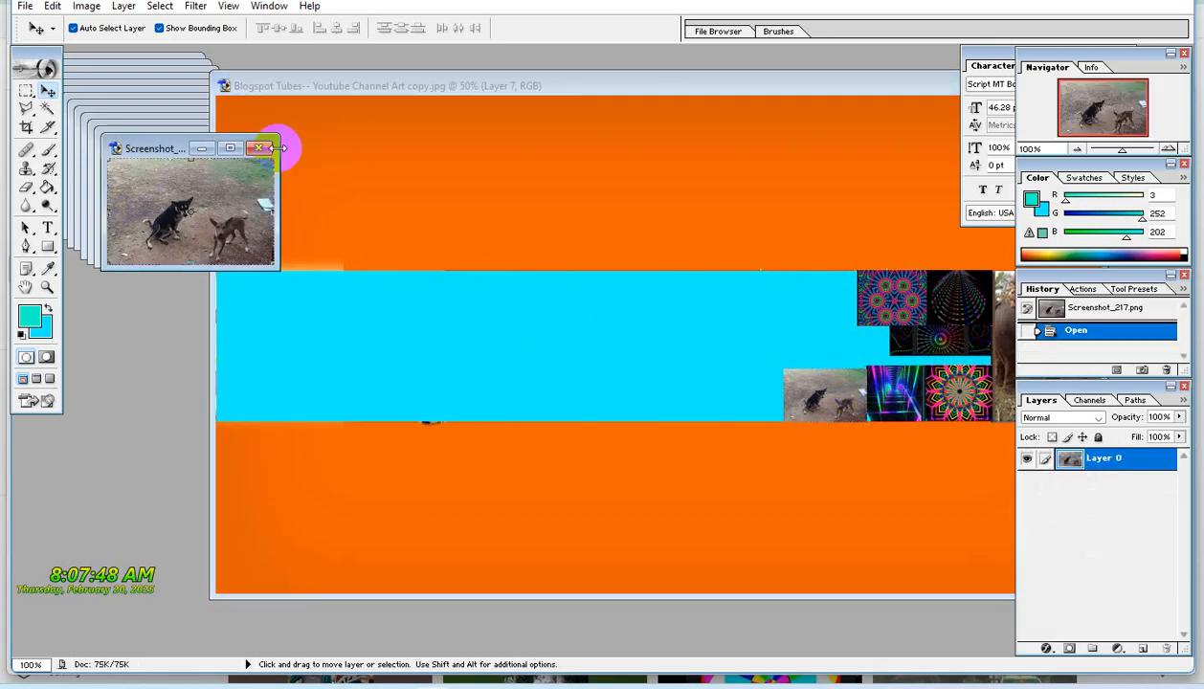
pyautogui.click(259, 149)
# Place the bicycle wheel picture Screenshot_218.png left of the dogs in the band's lower row and close its source image.
pyautogui.click(199, 212)
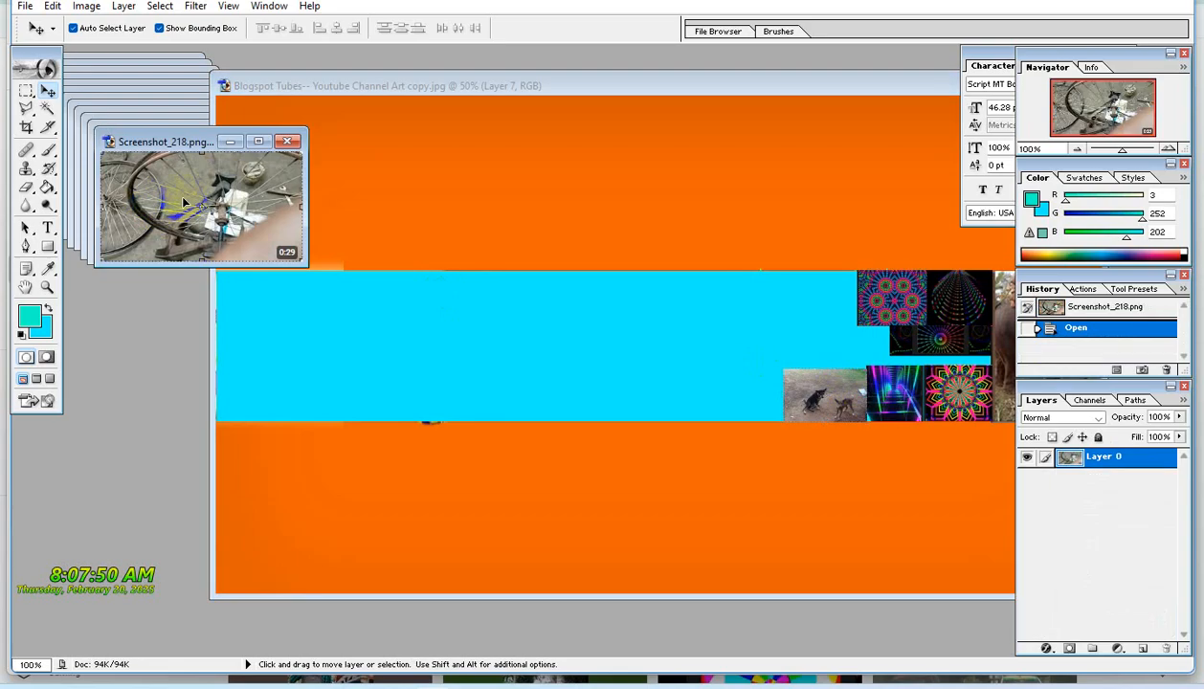
pyautogui.moveTo(177, 194); pyautogui.dragTo(720, 393)
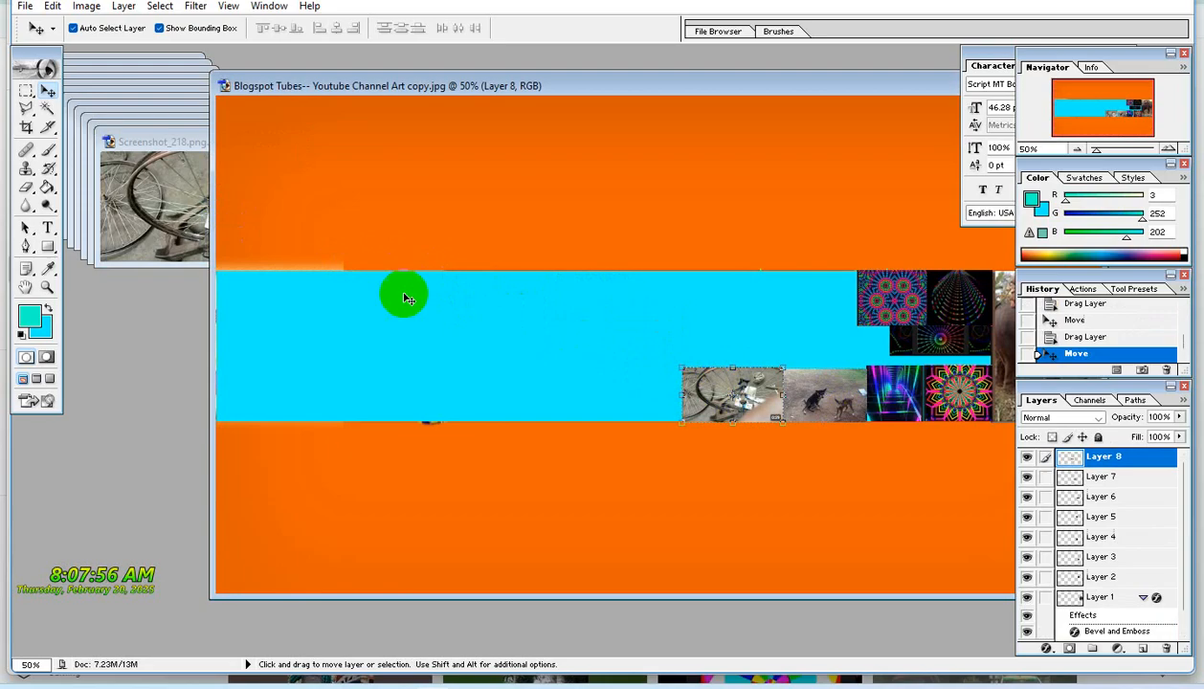
pyautogui.click(153, 205)
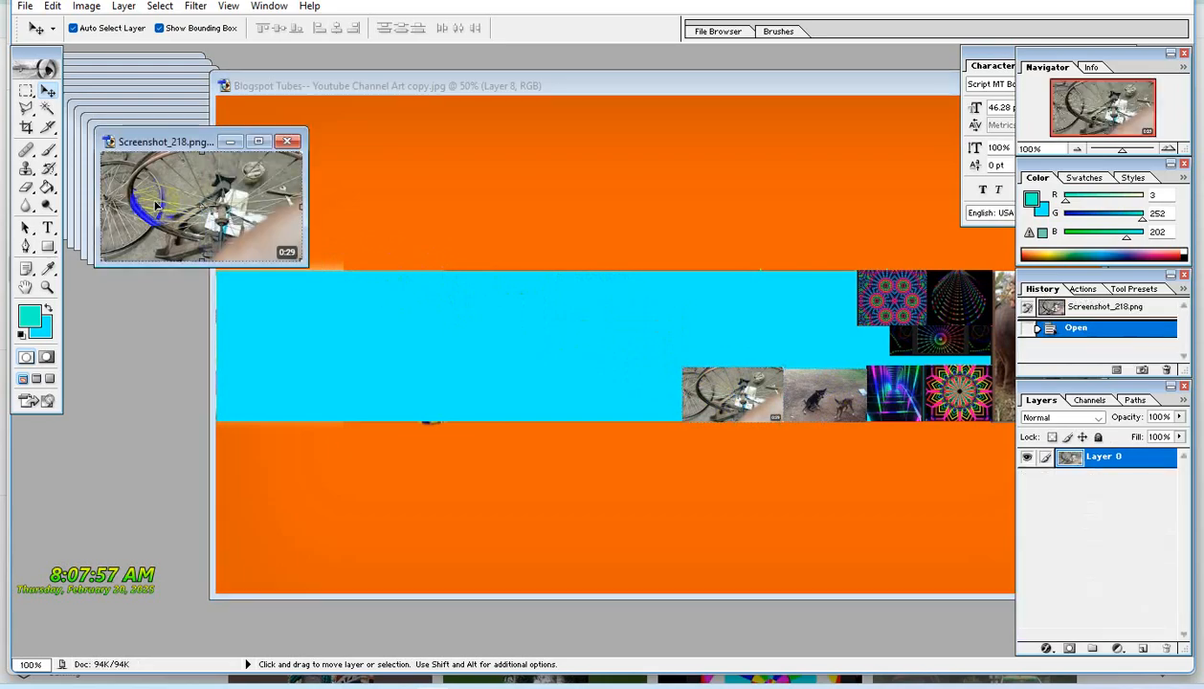
pyautogui.click(292, 143)
# Place the stage performance picture Screenshot_219.png left of the bicycle wheel in the band's lower row and close its source image.
pyautogui.click(167, 191)
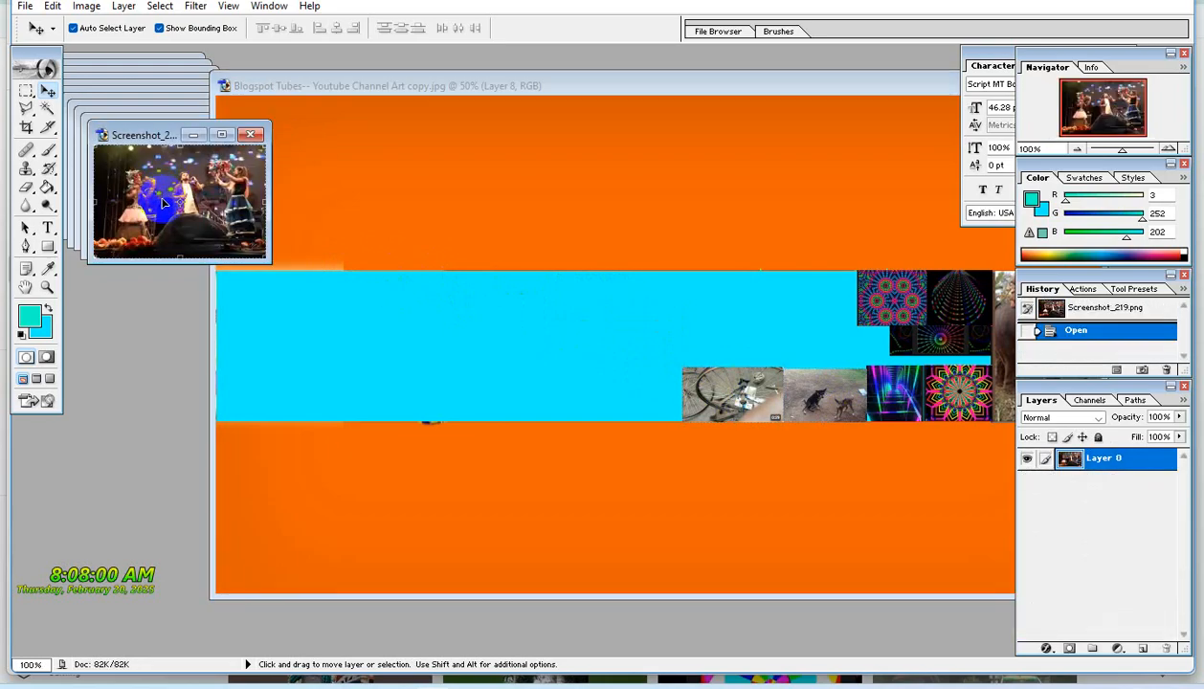
pyautogui.moveTo(163, 203); pyautogui.dragTo(359, 249)
pyautogui.moveTo(618, 304); pyautogui.dragTo(644, 392)
pyautogui.click(196, 158)
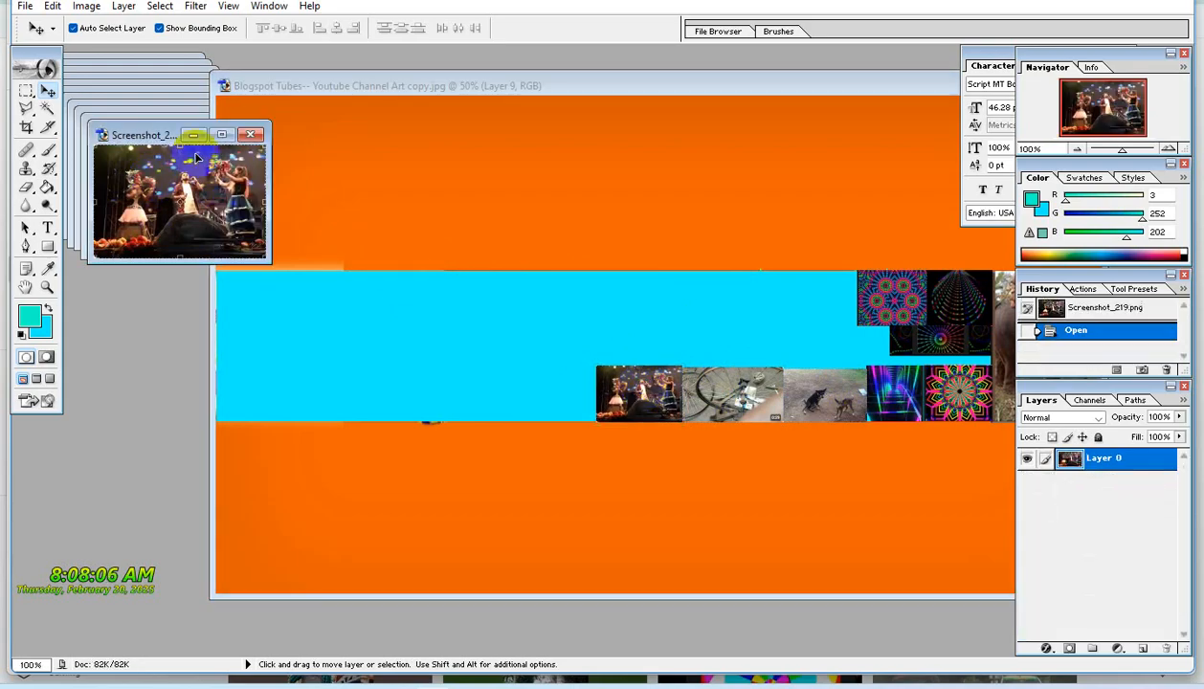
pyautogui.click(252, 135)
# Place the cycle workshop picture Screenshot_220.png directly above the stage performance picture and close its source image.
pyautogui.click(147, 178)
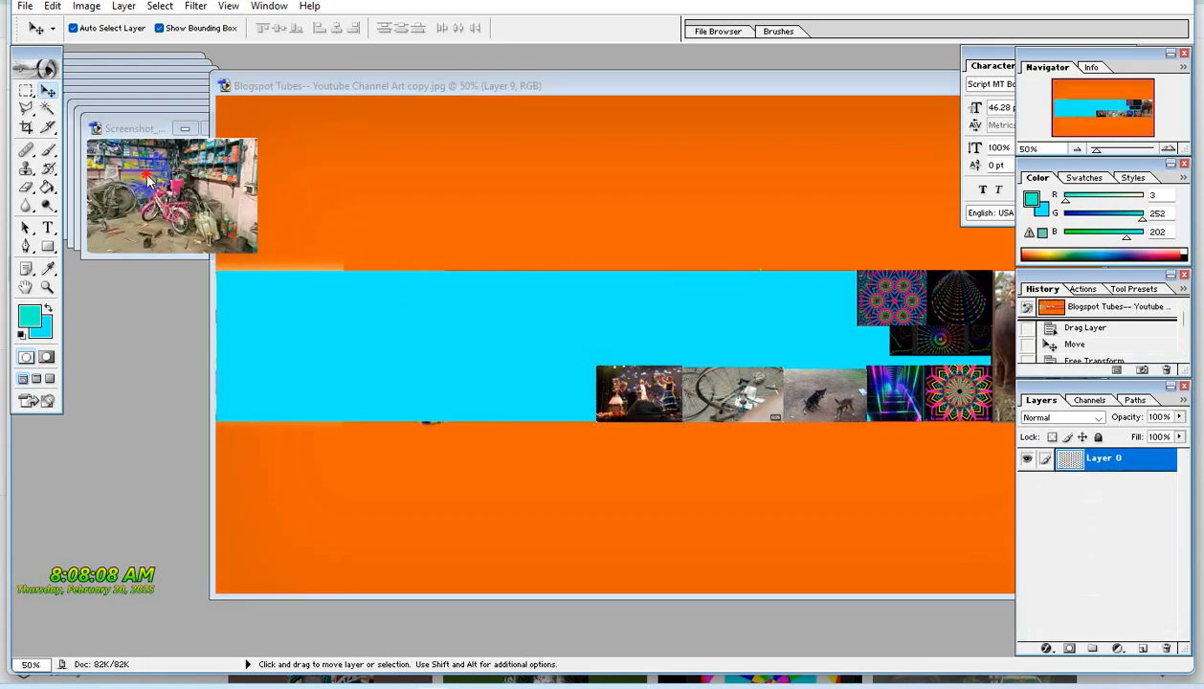
pyautogui.moveTo(167, 174); pyautogui.dragTo(423, 233)
pyautogui.moveTo(606, 300); pyautogui.dragTo(645, 330)
pyautogui.click(171, 149)
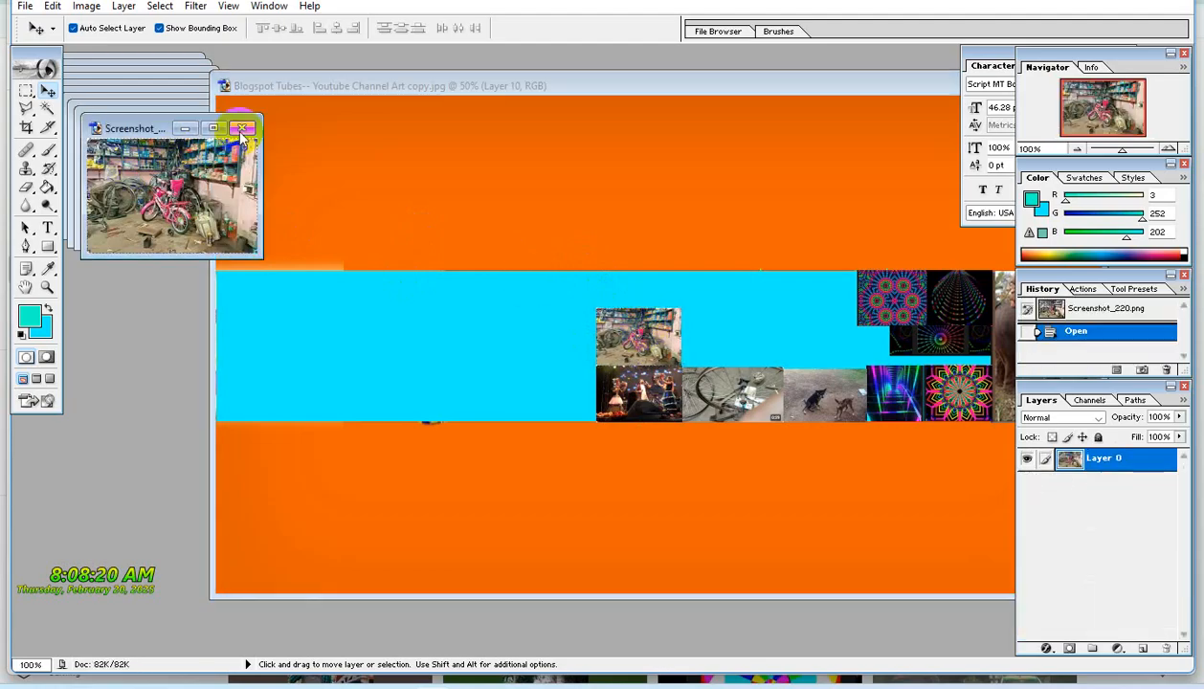
pyautogui.click(245, 127)
# Place the orange-flower mandala picture Screenshot_221.png right of the cycle workshop picture and close its source image.
pyautogui.click(135, 160)
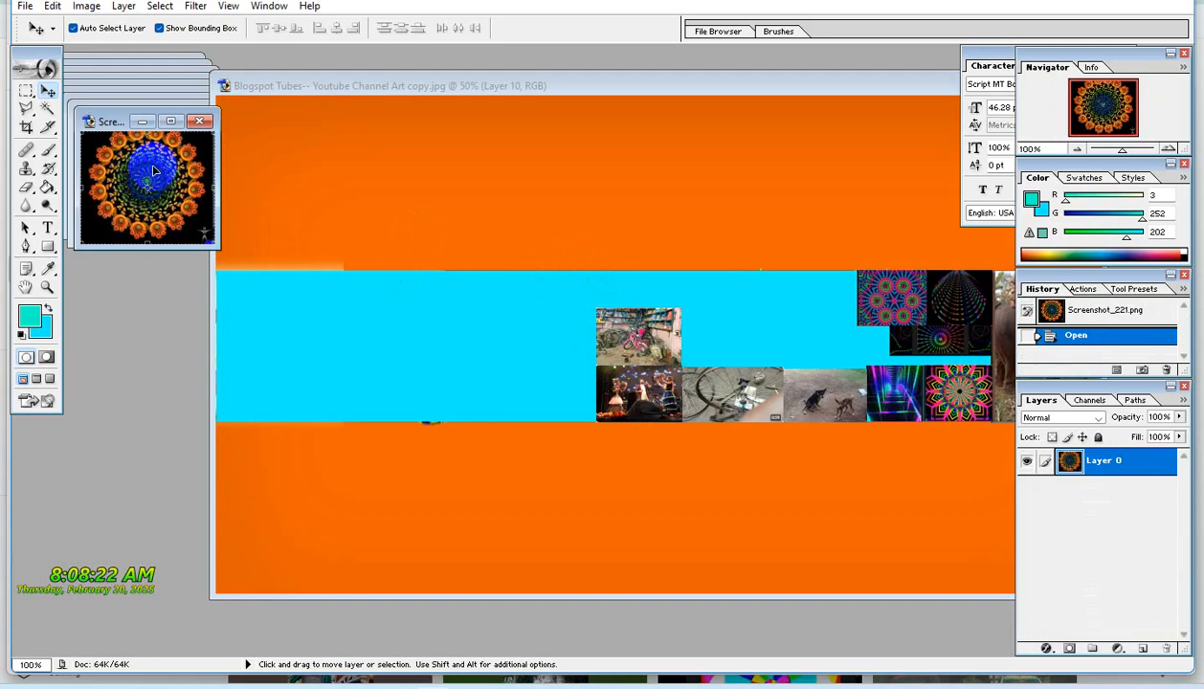
pyautogui.moveTo(139, 167); pyautogui.dragTo(711, 326)
pyautogui.click(137, 163)
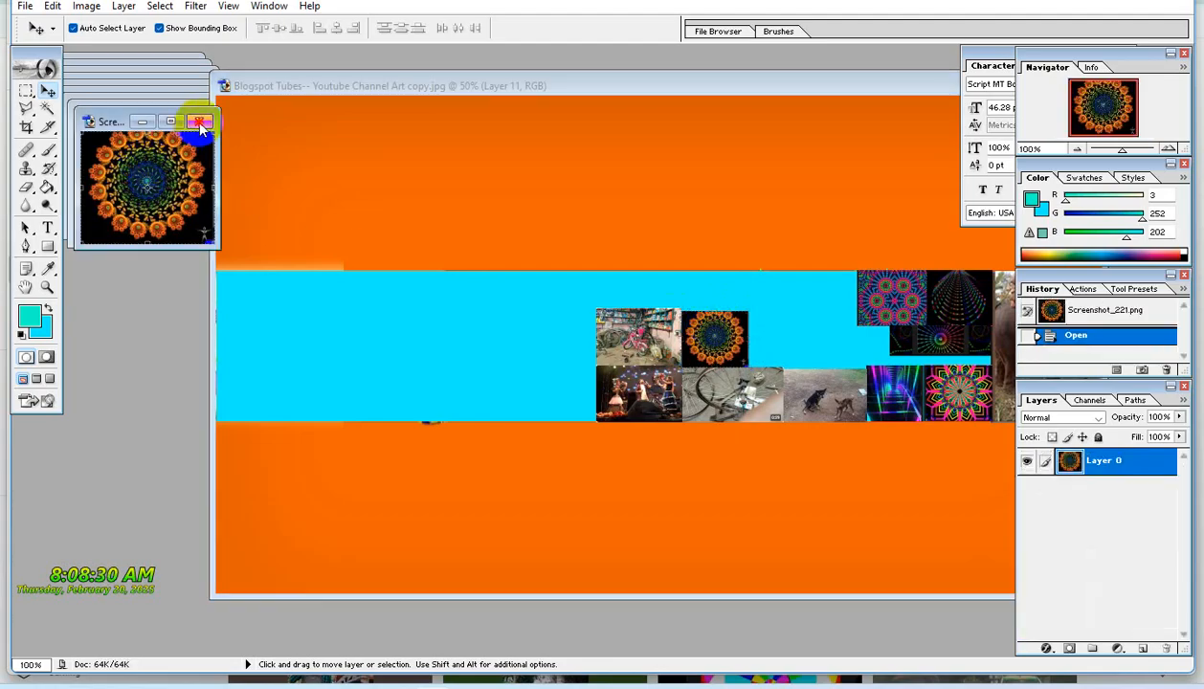
pyautogui.click(200, 125)
# Place the street alley picture Screenshot_222.png right of the flower mandala, scale it to 124.9% width and 171.4% height, and close its source image.
pyautogui.click(158, 164)
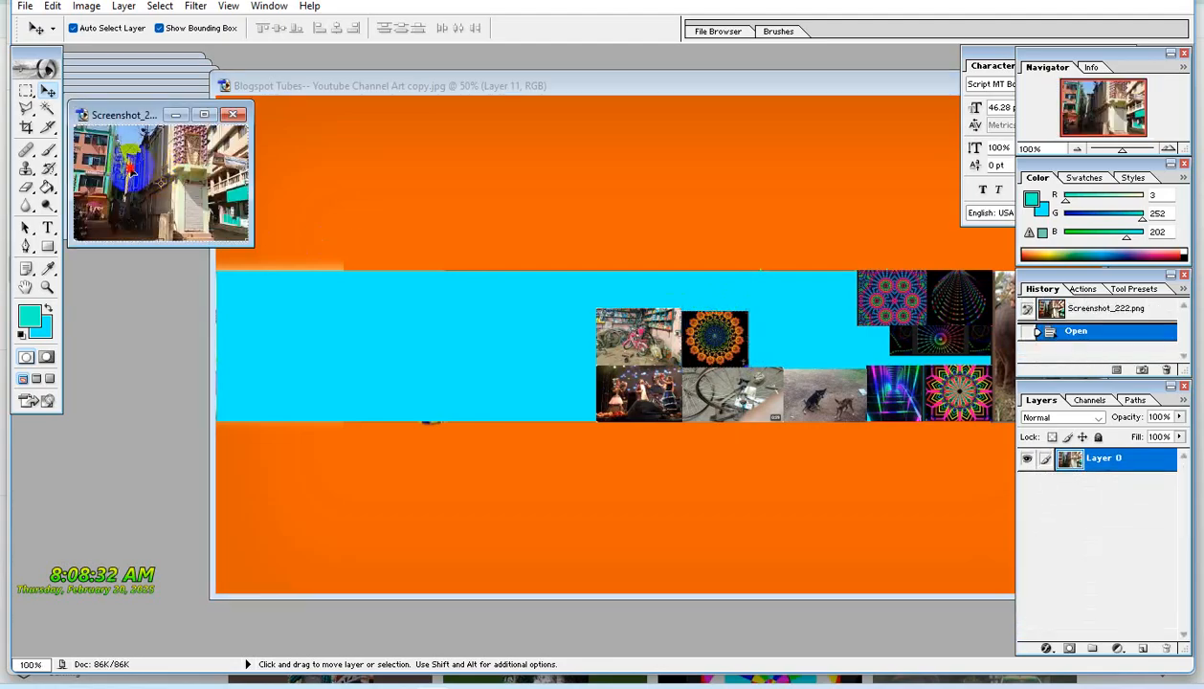
pyautogui.moveTo(131, 165); pyautogui.dragTo(657, 283)
pyautogui.moveTo(783, 321); pyautogui.dragTo(783, 285)
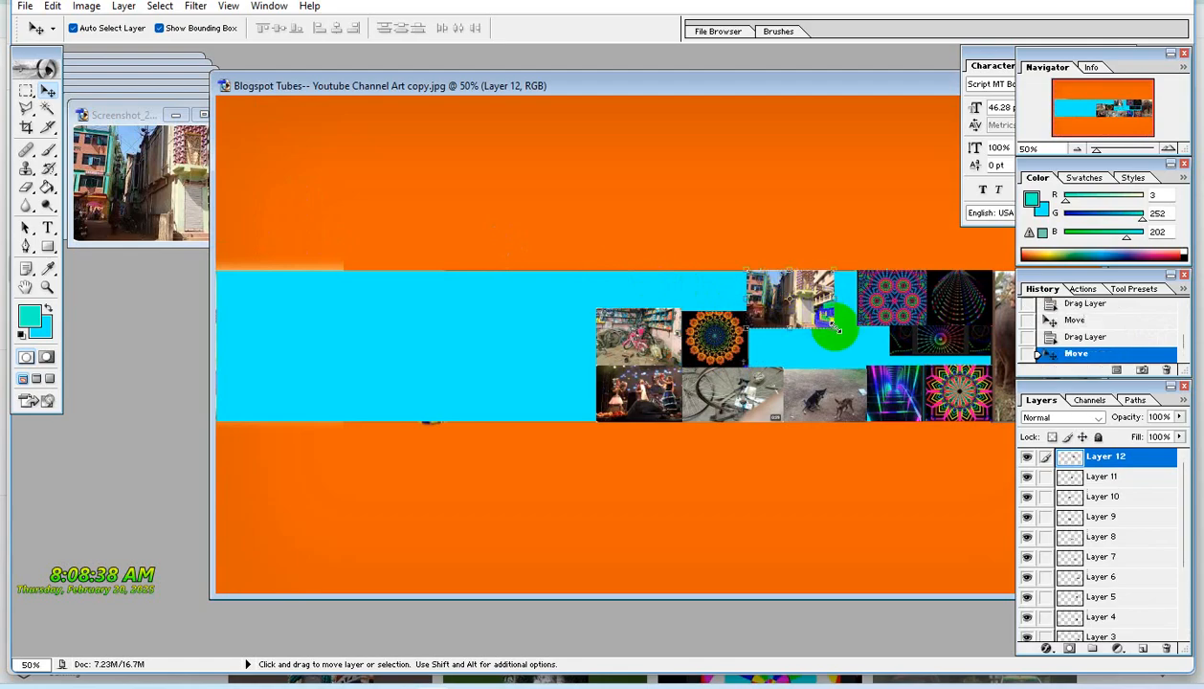
pyautogui.moveTo(835, 325); pyautogui.dragTo(858, 371)
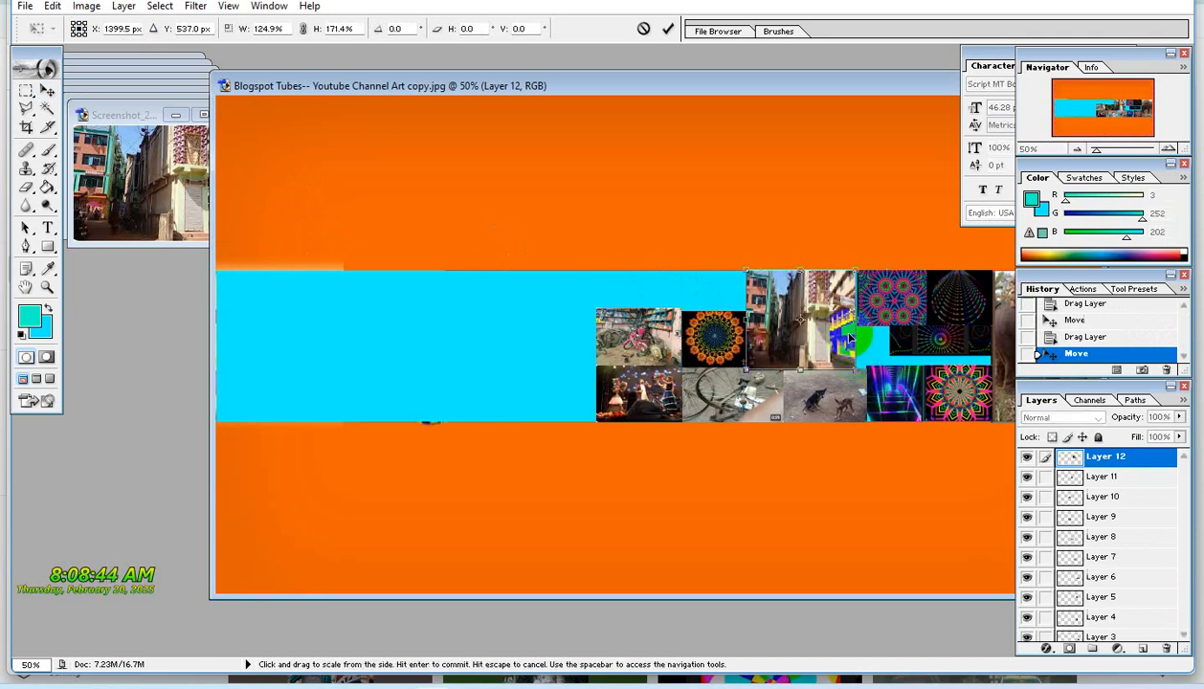
pyautogui.press('Return')
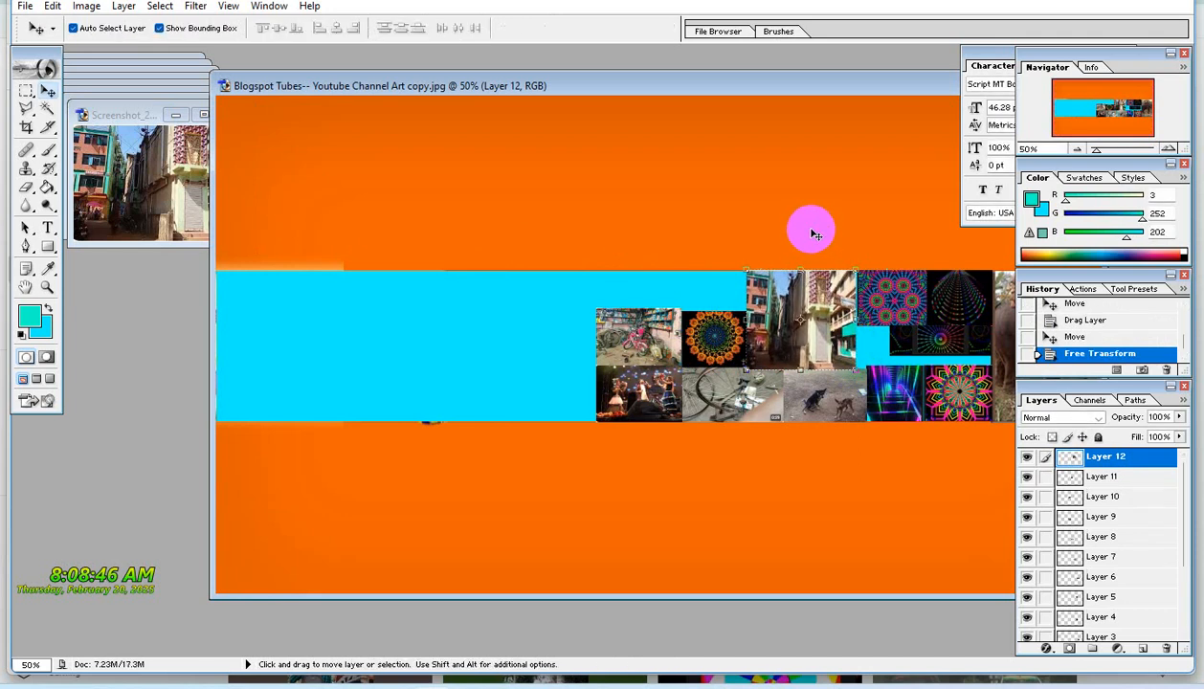
pyautogui.click(156, 164)
pyautogui.click(231, 115)
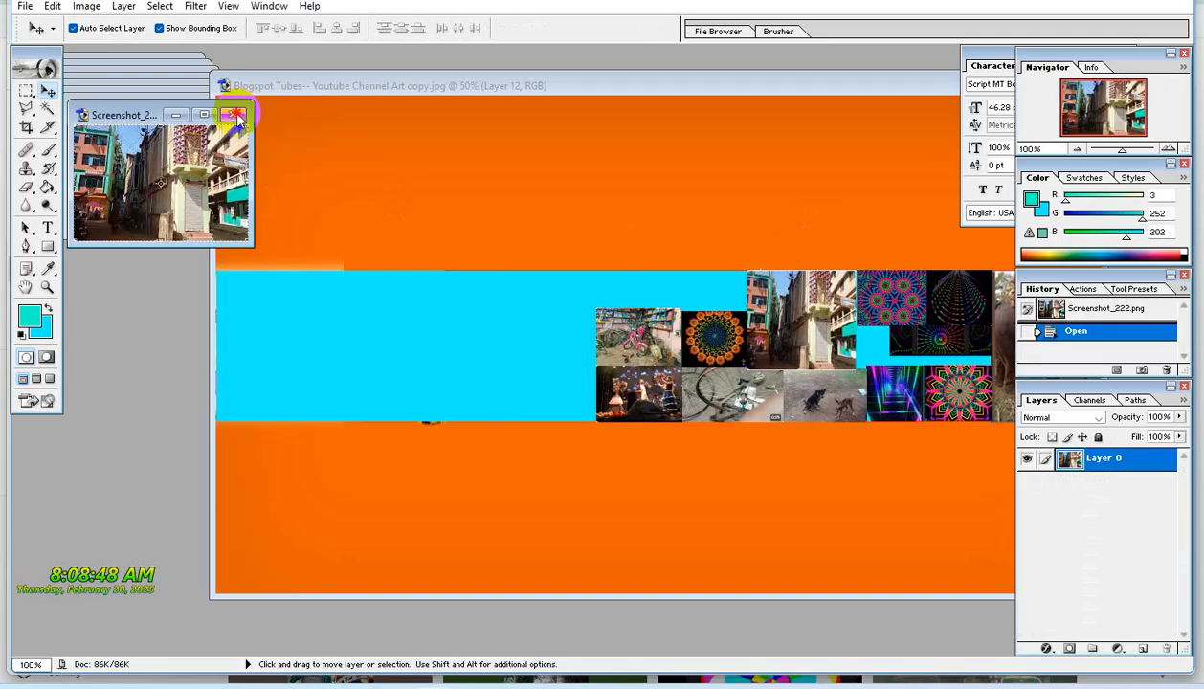
# Place the night drummers picture Screenshot_223.png left of the stage performance in the band's lower row and close its source image.
pyautogui.click(160, 161)
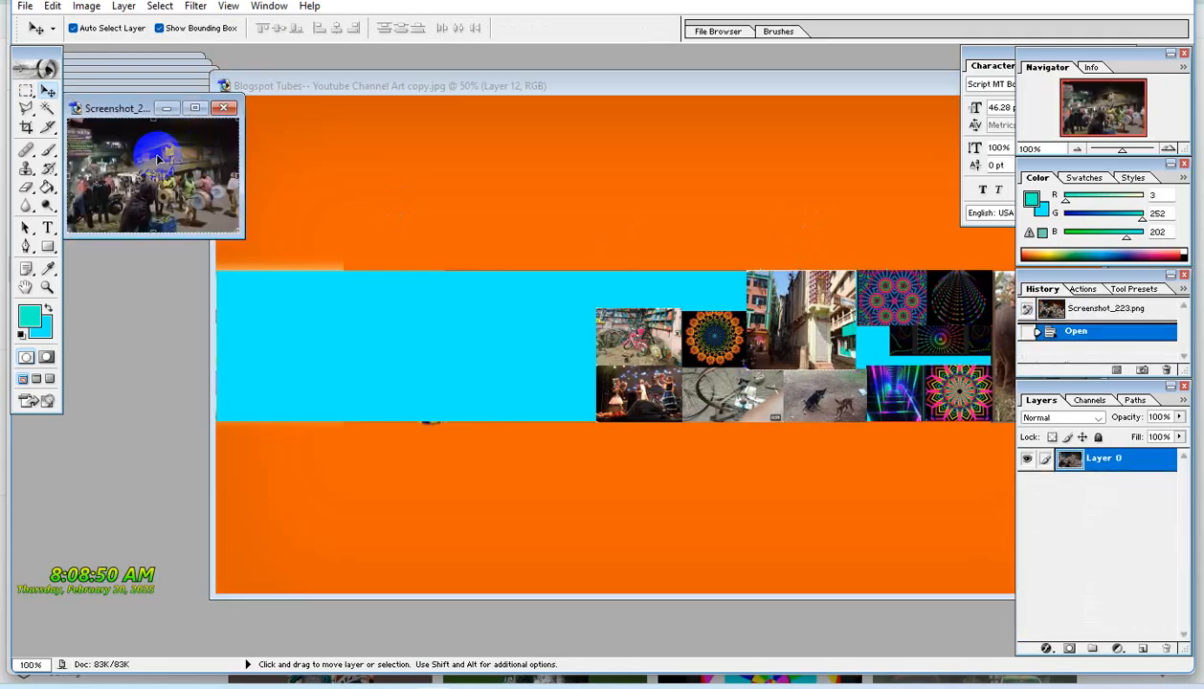
pyautogui.moveTo(160, 161); pyautogui.dragTo(421, 279)
pyautogui.moveTo(484, 326); pyautogui.dragTo(581, 388)
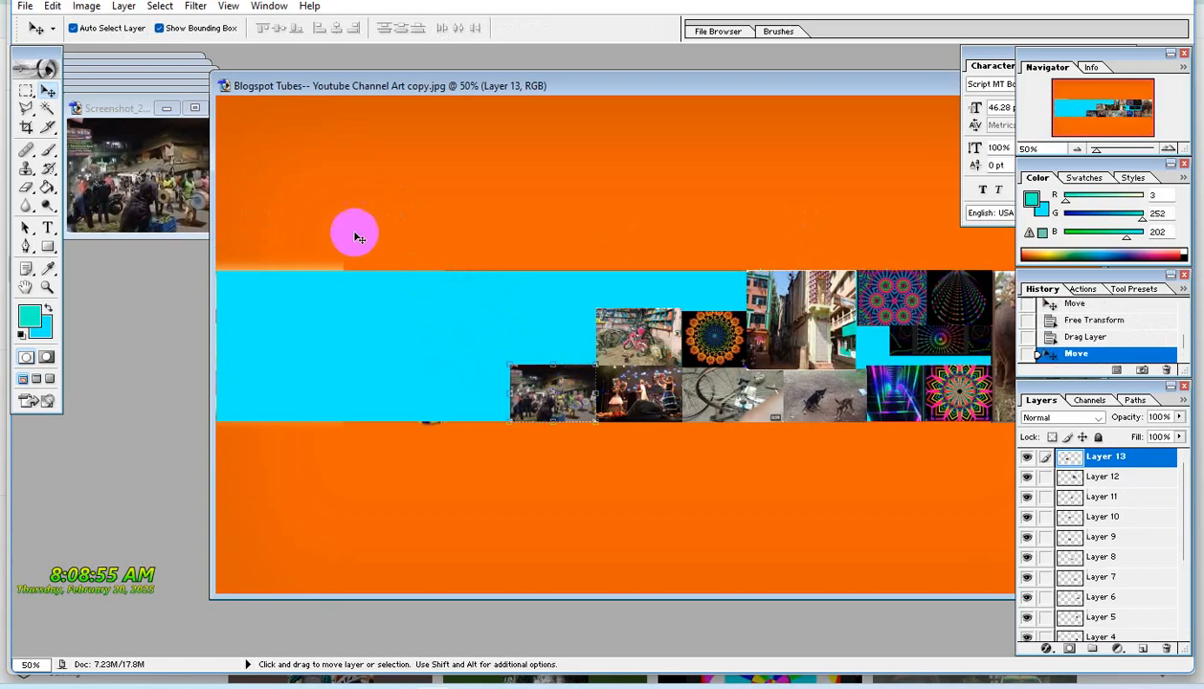
pyautogui.click(139, 131)
pyautogui.click(222, 111)
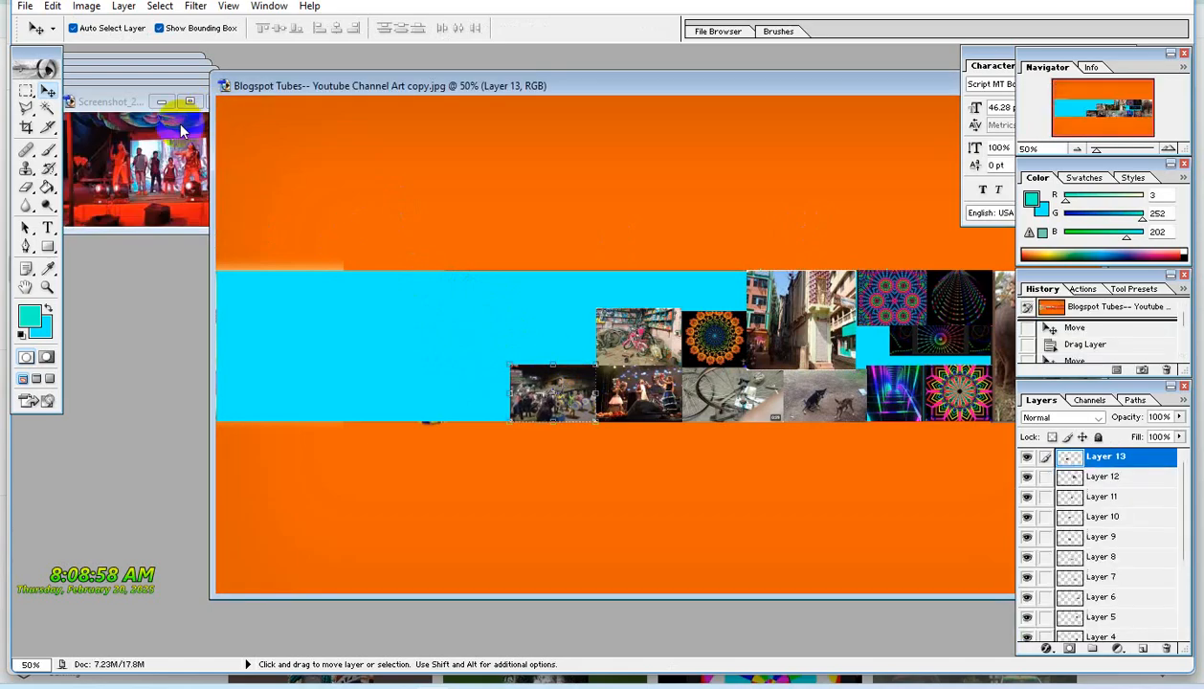
# Place the red stage picture Screenshot_224.png at the band's upper edge, above the night drummers picture.
pyautogui.click(144, 145)
pyautogui.moveTo(145, 145); pyautogui.dragTo(572, 304)
pyautogui.moveTo(566, 293); pyautogui.dragTo(558, 285)
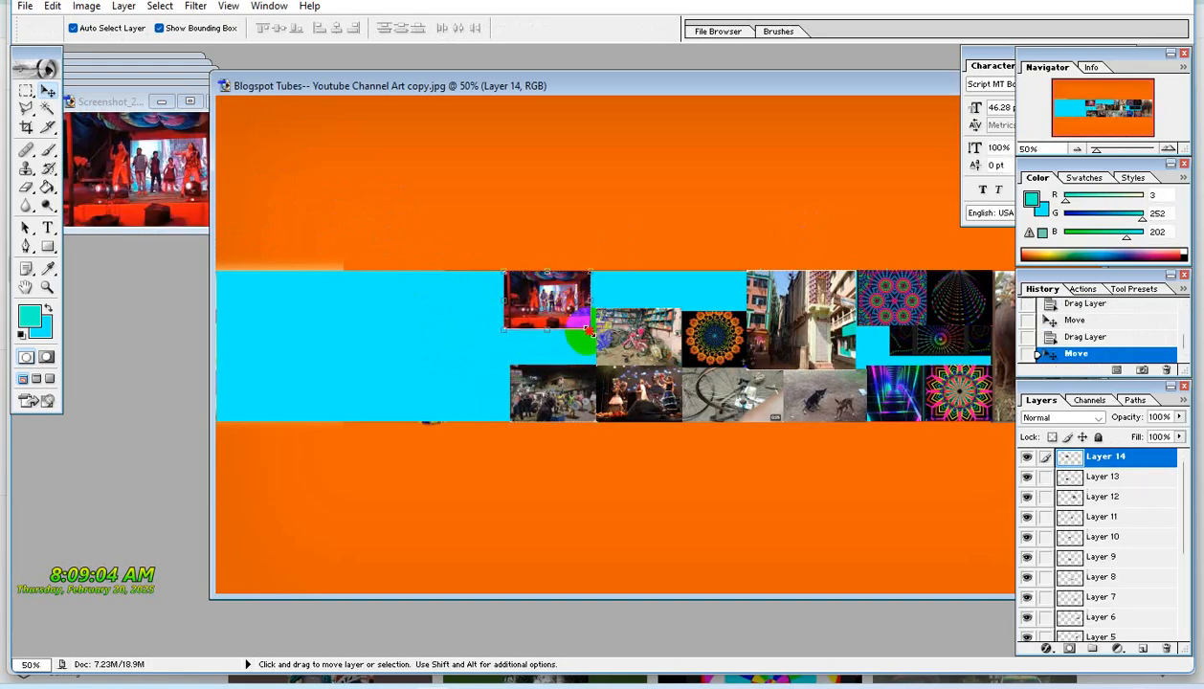
pyautogui.hotkey('ctrl', 't')
pyautogui.moveTo(591, 330); pyautogui.dragTo(596, 337)
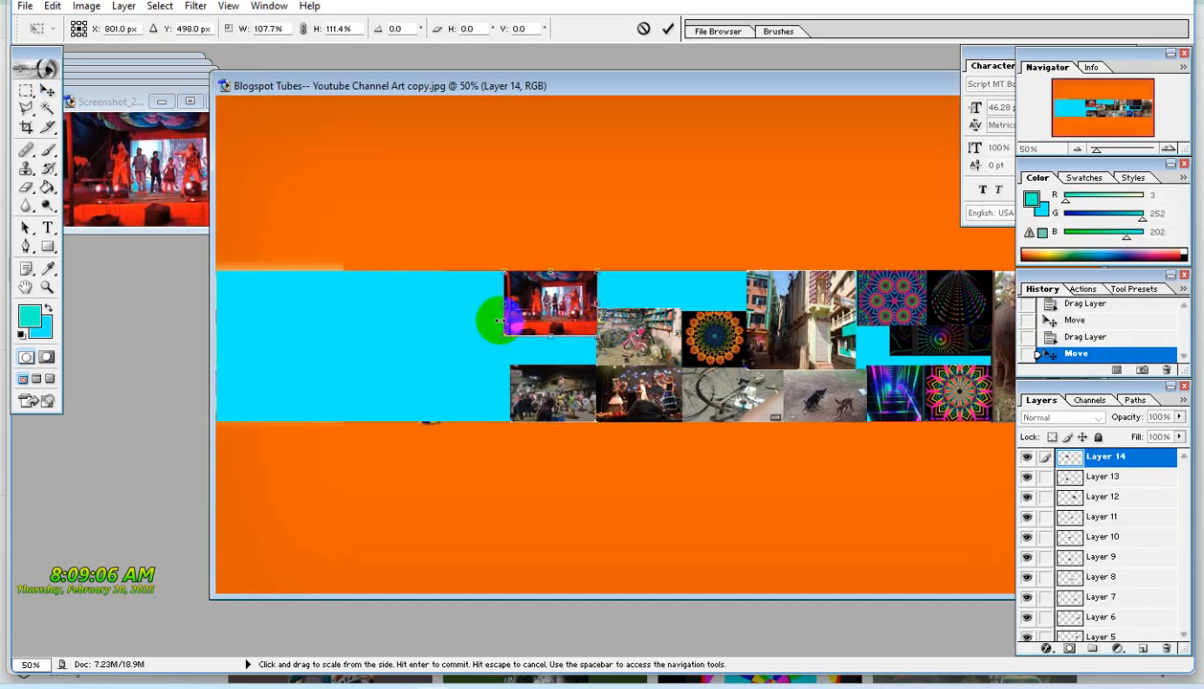
pyautogui.click(175, 161)
pyautogui.press('Escape')
# Close the red stage source image, place the cooking pan picture in the band's upper-left corner and close its source image.
pyautogui.click(220, 100)
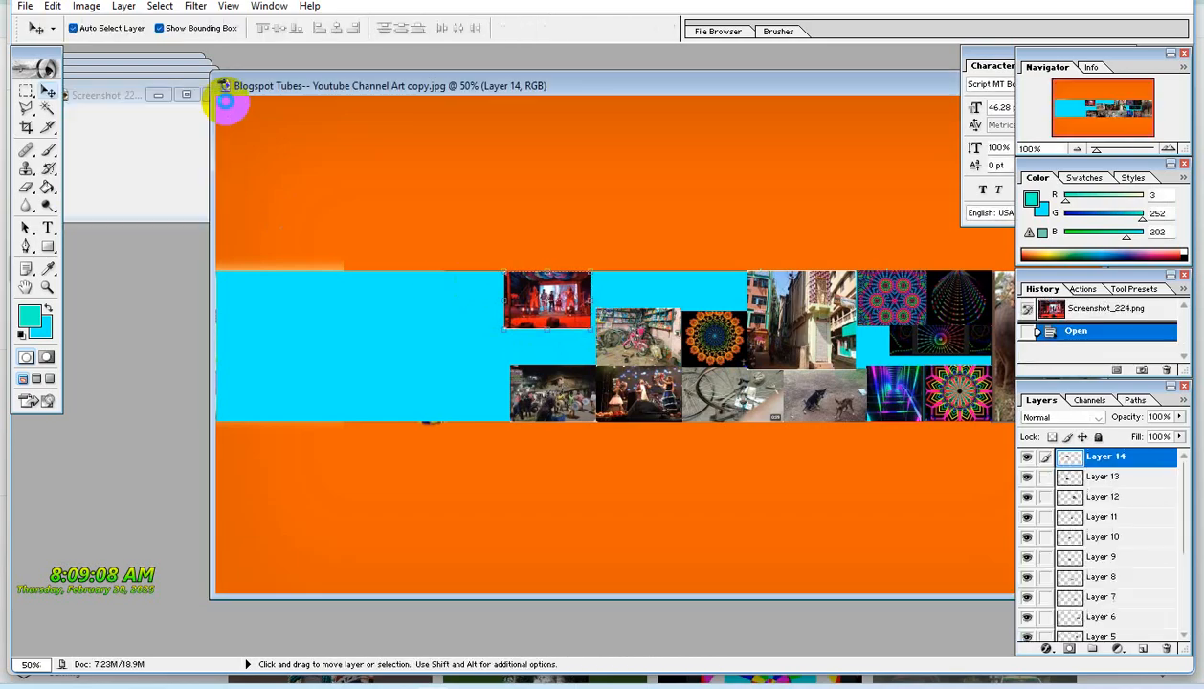
pyautogui.moveTo(168, 142); pyautogui.dragTo(278, 288)
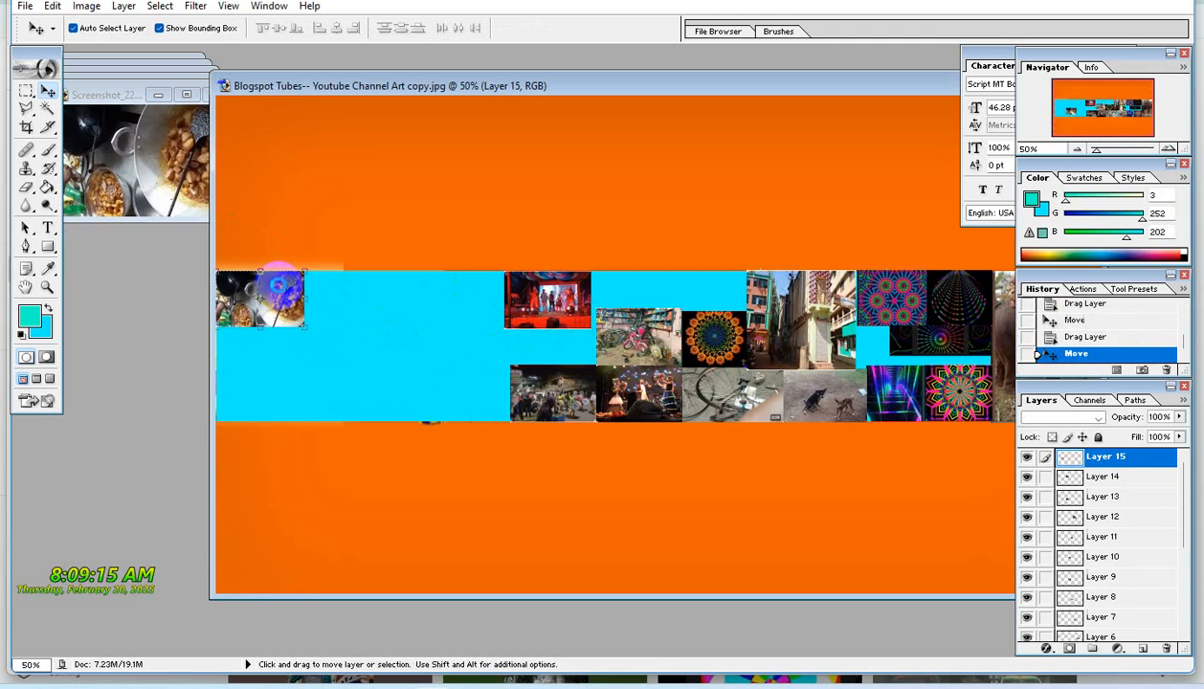
pyautogui.click(113, 163)
pyautogui.click(218, 97)
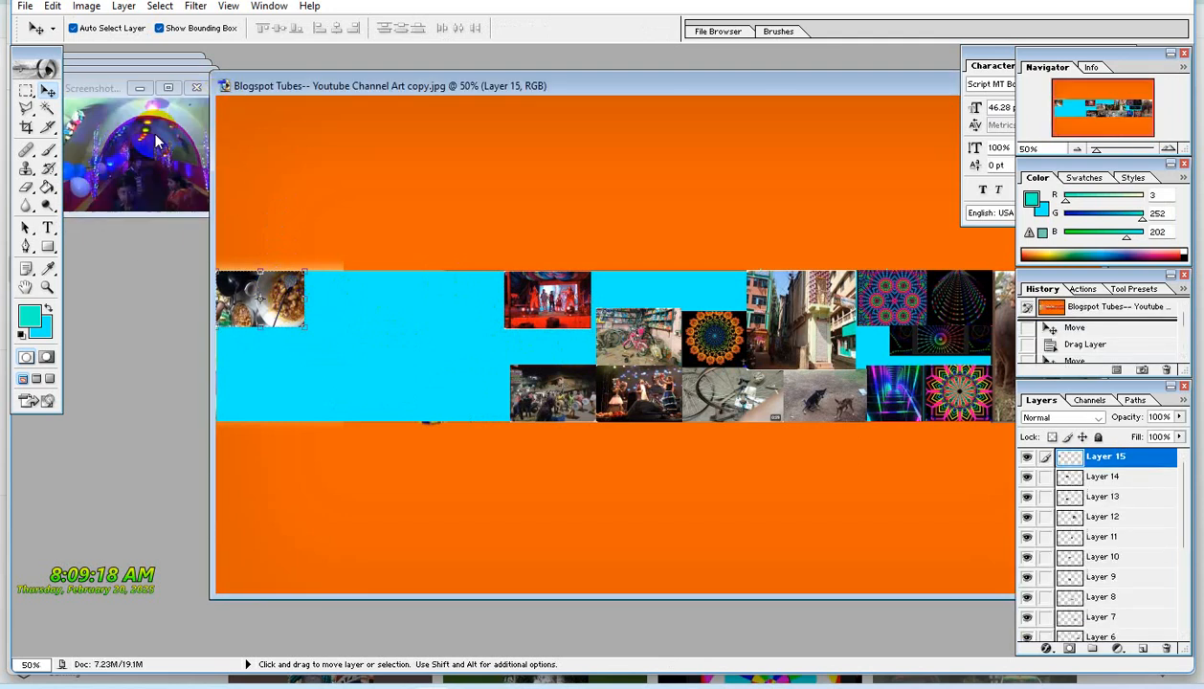
# Place the lit tunnel picture Screenshot_226.png directly below the cooking pan picture, widen it to 108.1% and close its source image.
pyautogui.moveTo(157, 137)
pyautogui.mouseDown()
pyautogui.moveTo(433, 320)
pyautogui.moveTo(257, 354)
pyautogui.moveTo(308, 352)
pyautogui.mouseUp()
pyautogui.hotkey('ctrl', 't')
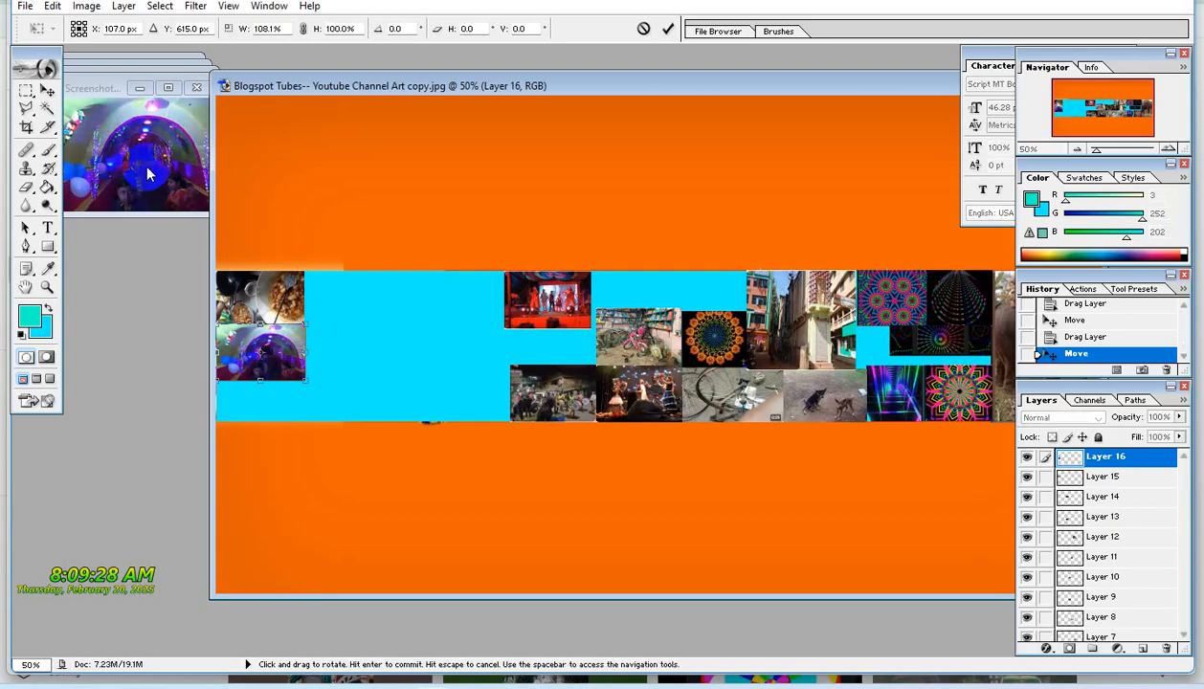
pyautogui.press('Return')
pyautogui.click(186, 116)
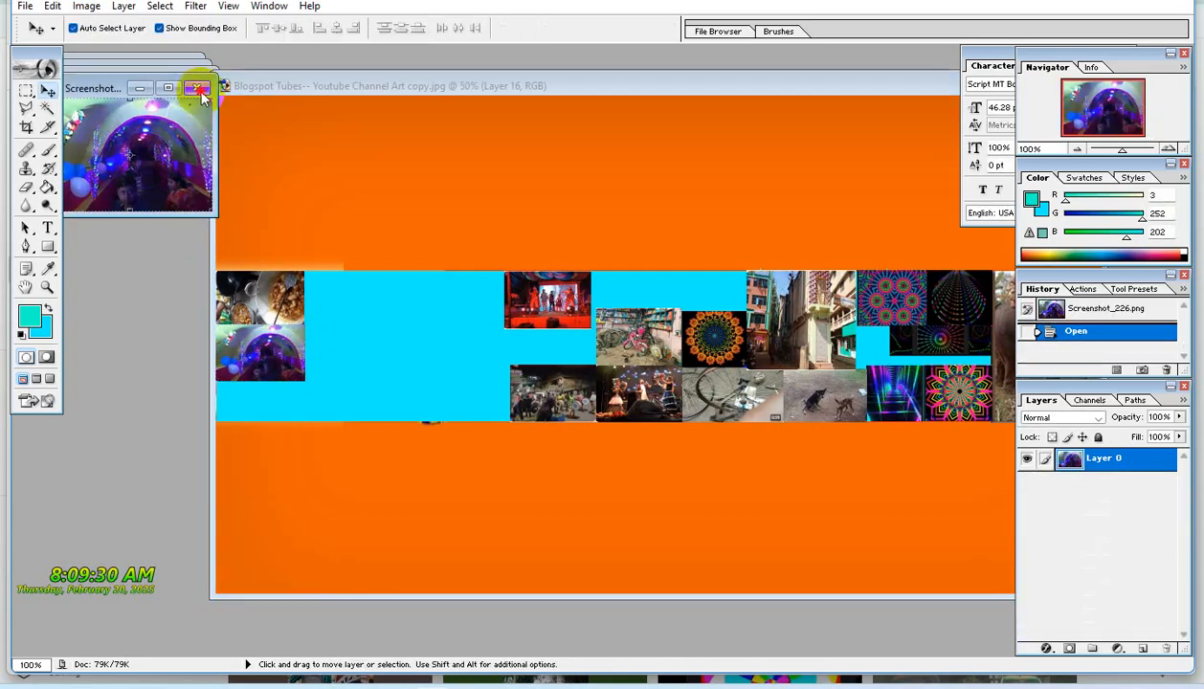
pyautogui.click(197, 88)
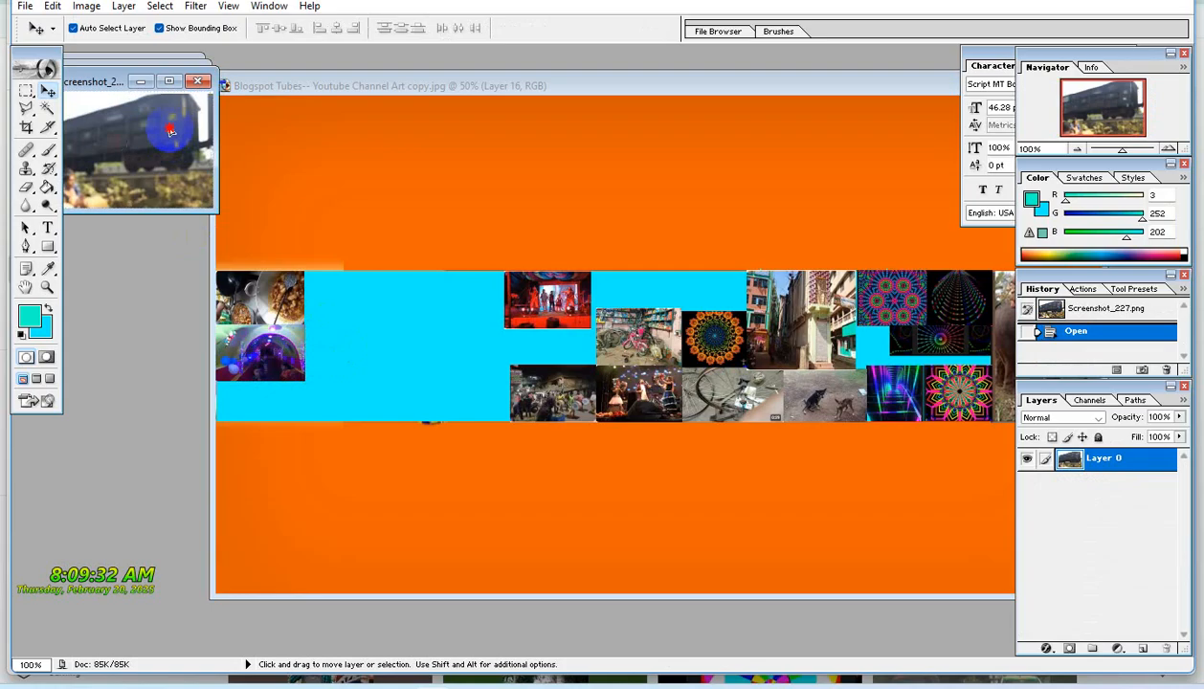
# Place the train picture Screenshot_227.png below the lit tunnel picture, scale it to 103.9% width and 75.7% height, and close its source image.
pyautogui.moveTo(170, 131); pyautogui.dragTo(302, 399)
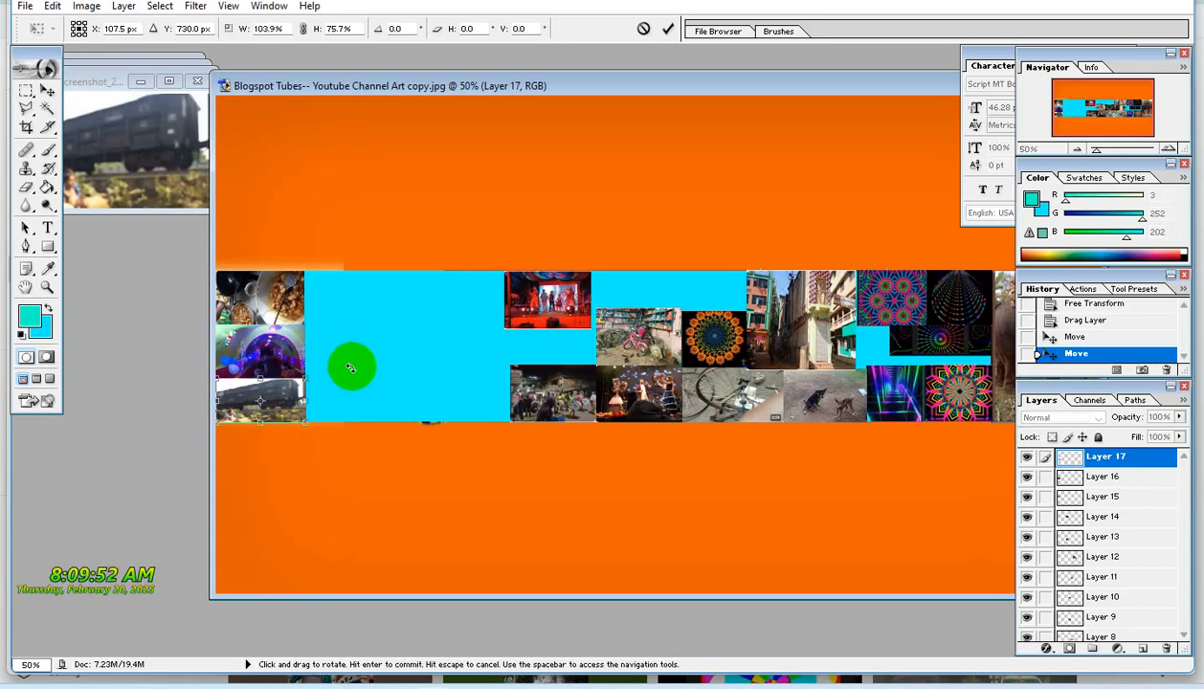
pyautogui.press('Return')
pyautogui.click(175, 170)
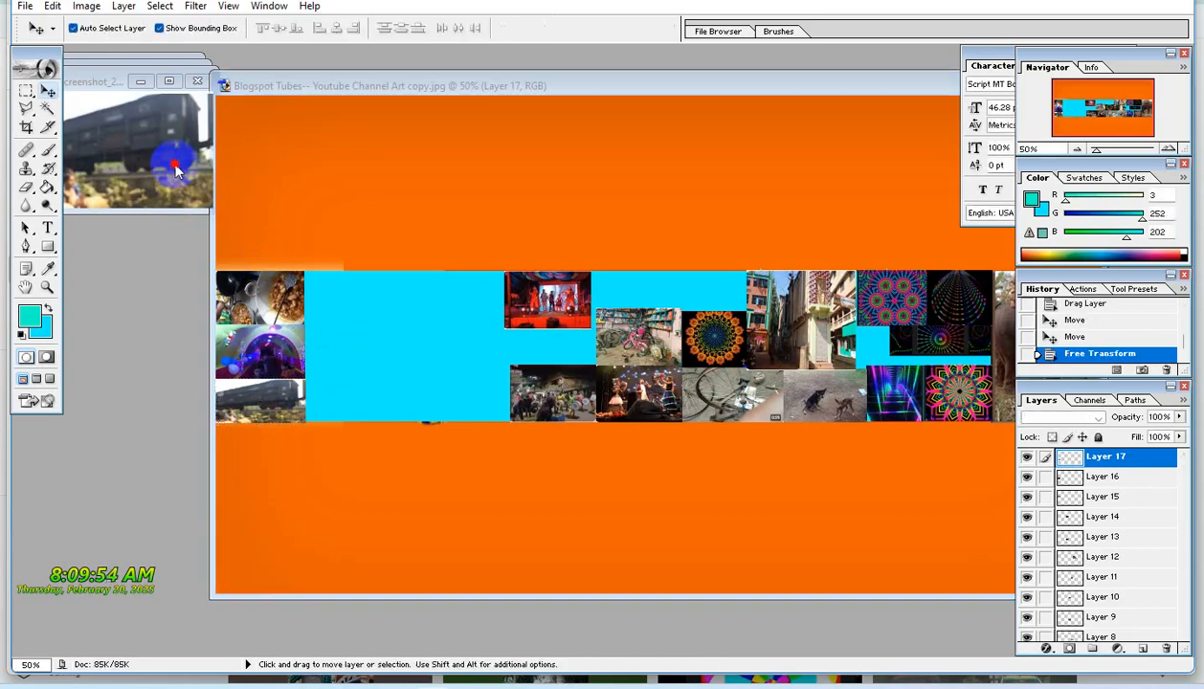
pyautogui.click(197, 80)
# Place the dancing women picture Screenshot_209.png left of the night drummers in the band's lower row and close its source image.
pyautogui.click(165, 135)
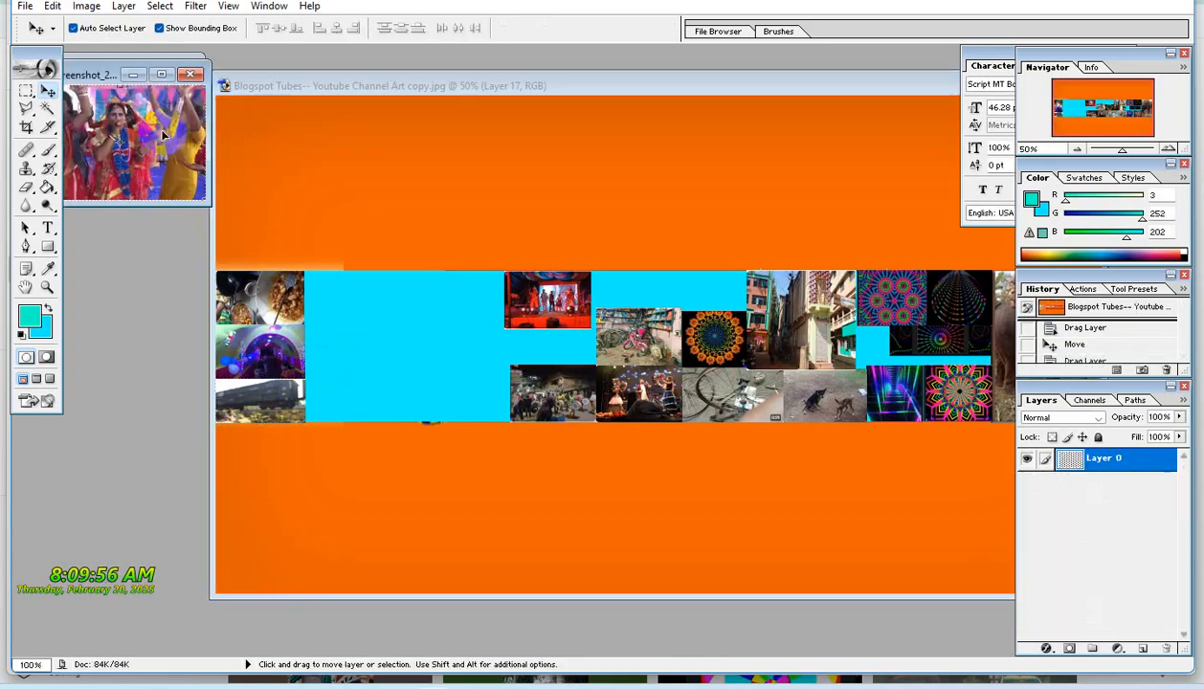
pyautogui.moveTo(163, 135); pyautogui.dragTo(486, 381)
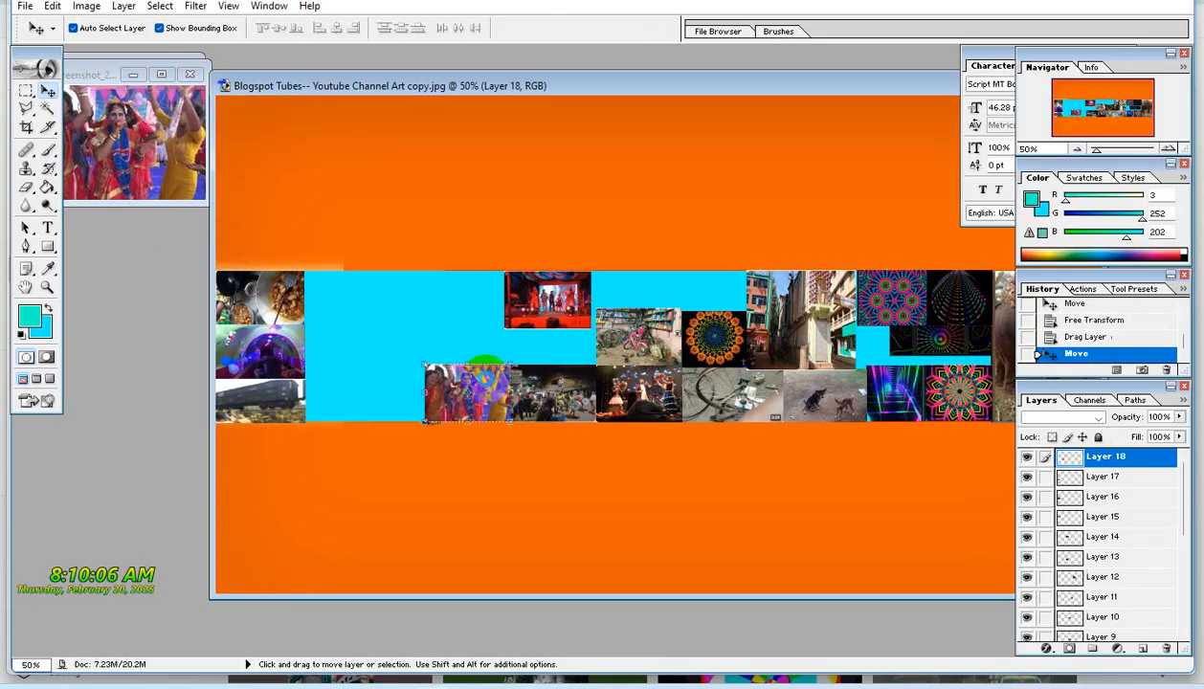
pyautogui.click(175, 144)
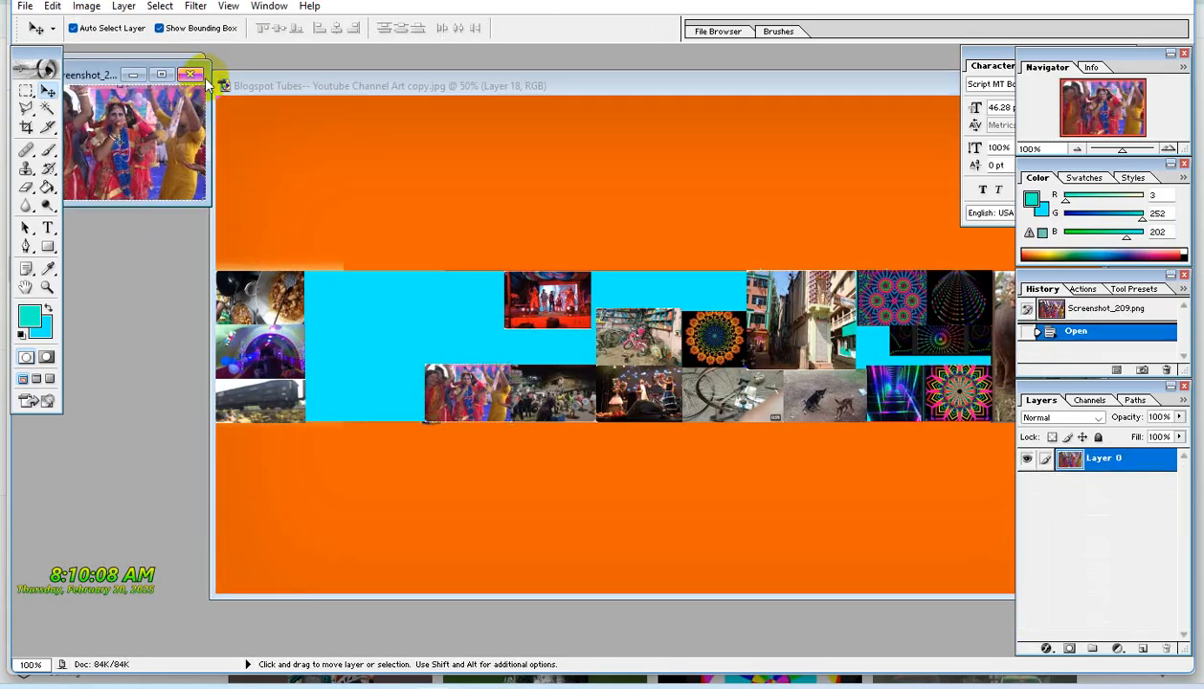
pyautogui.click(192, 75)
# Place the two-people picture between the train and the dancing women, scale it to 137.9% width and 101.4% height, and close its source image.
pyautogui.click(160, 112)
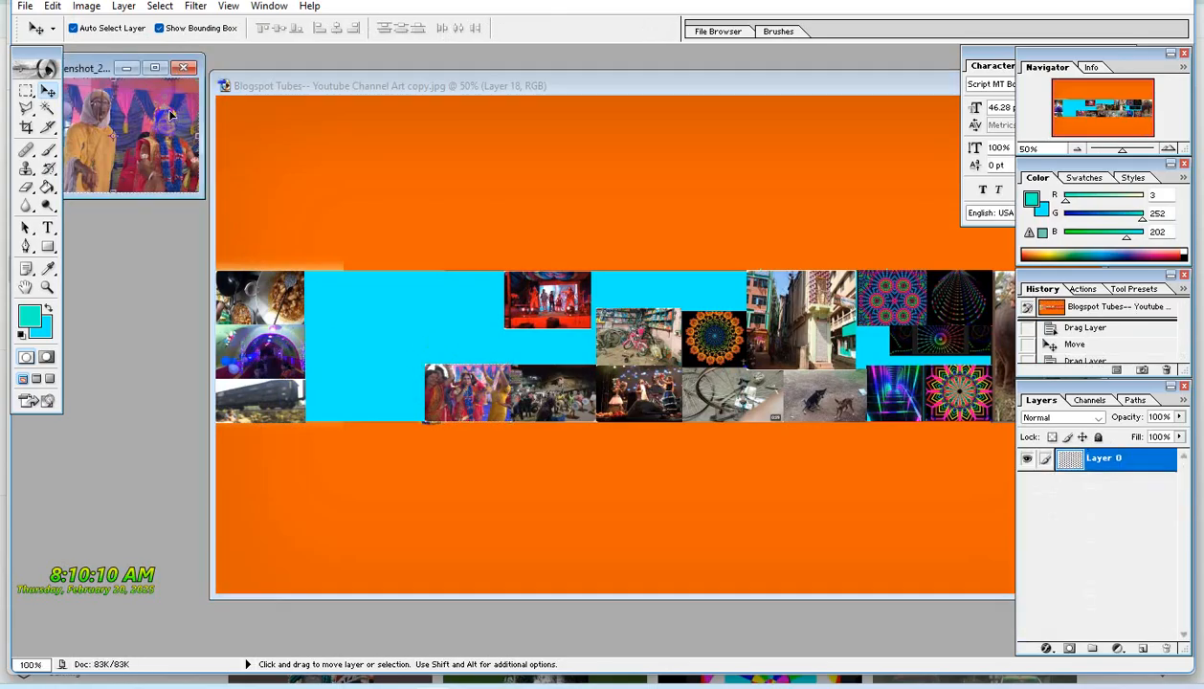
pyautogui.moveTo(161, 112); pyautogui.dragTo(416, 294)
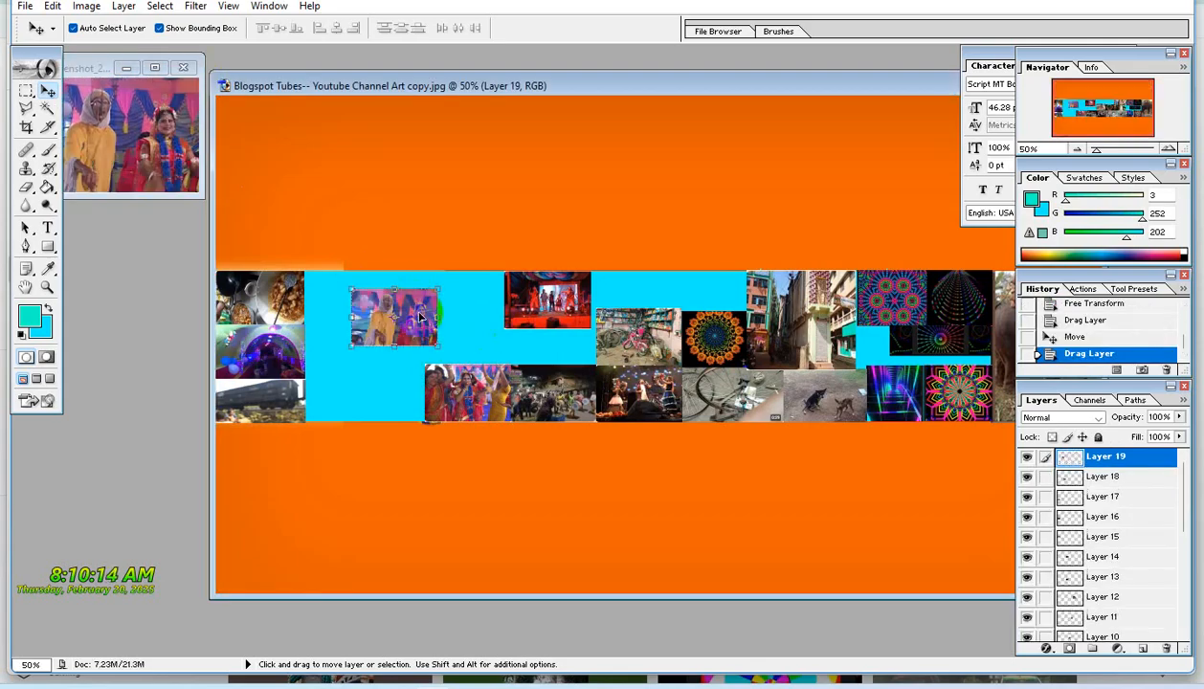
pyautogui.moveTo(417, 312); pyautogui.dragTo(423, 394)
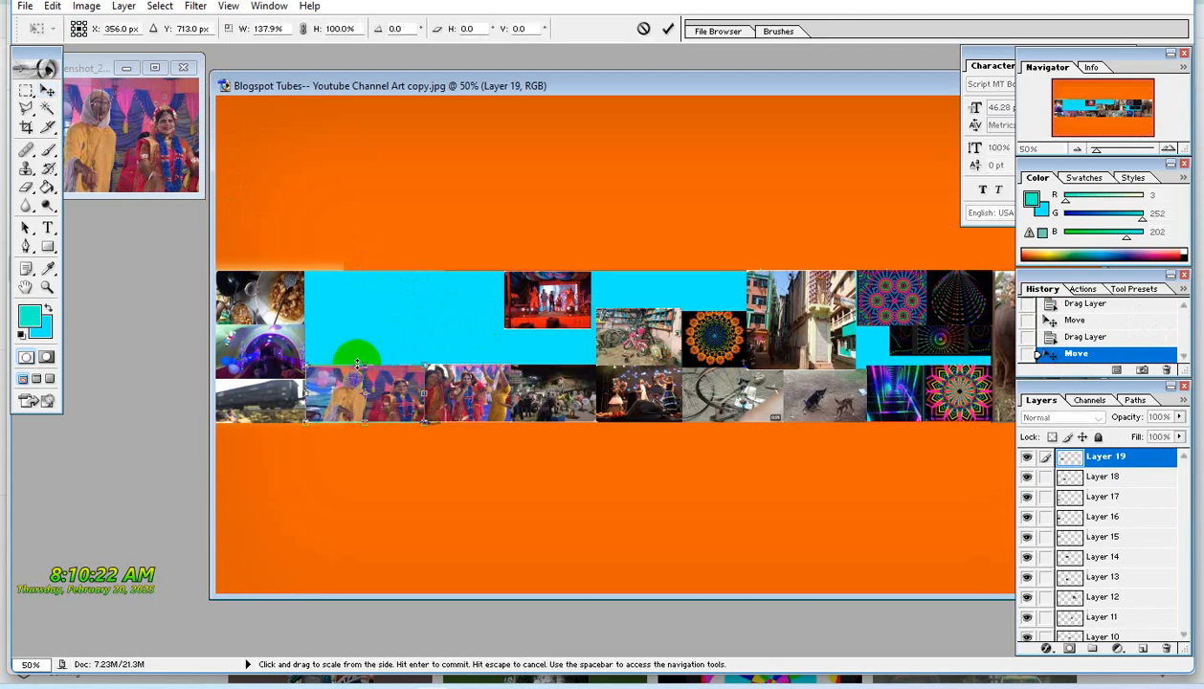
pyautogui.moveTo(367, 368); pyautogui.dragTo(367, 368)
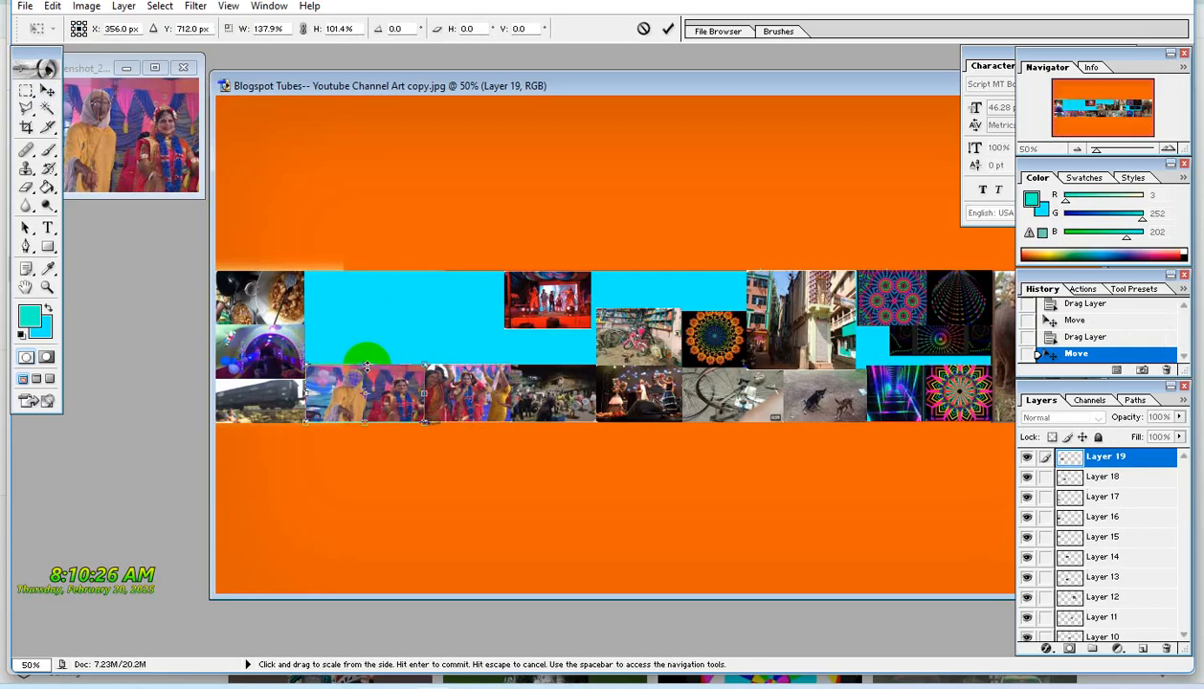
pyautogui.press('Return')
pyautogui.click(175, 143)
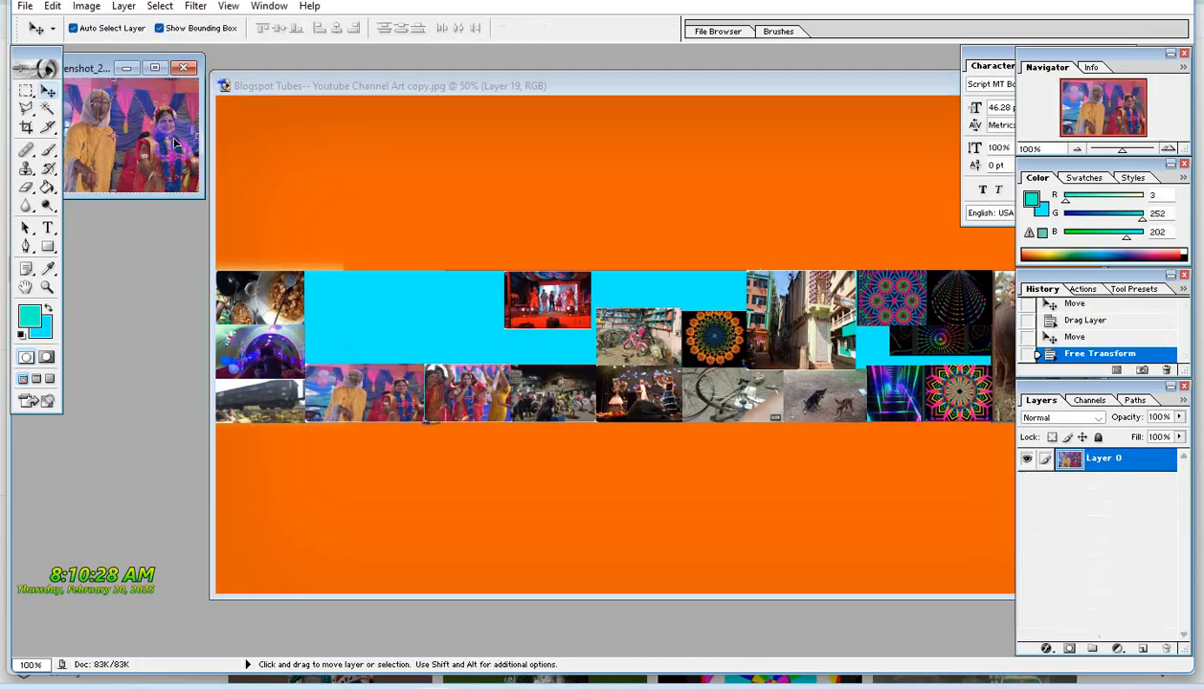
pyautogui.click(185, 68)
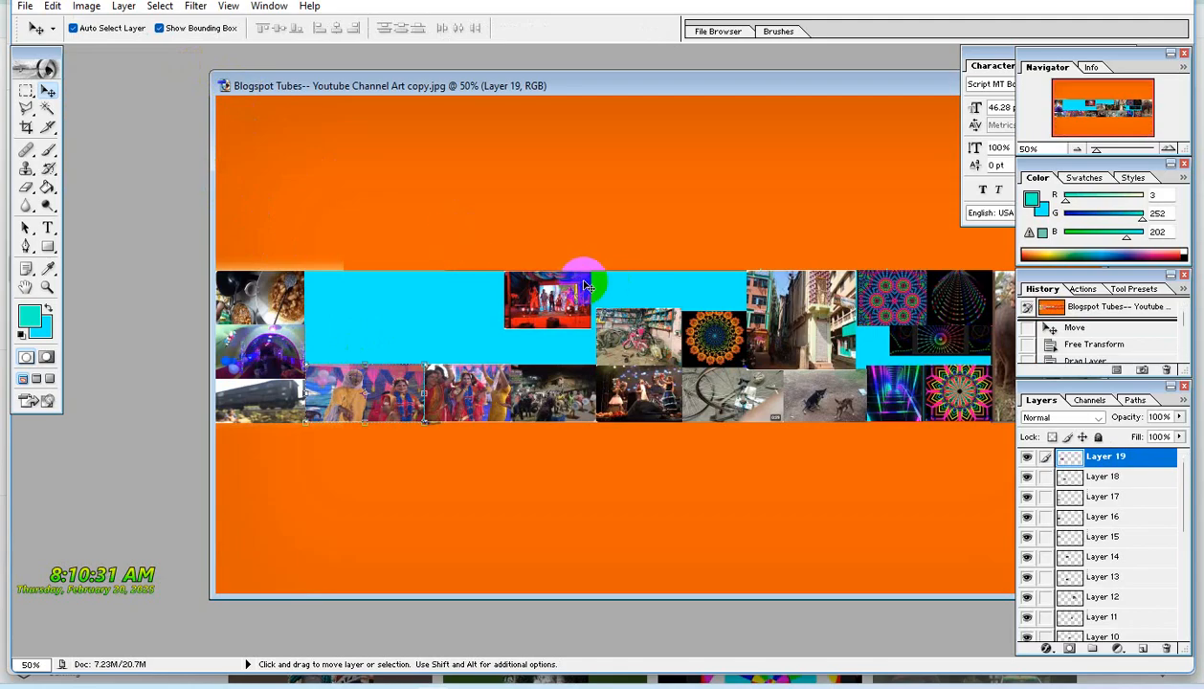
# Enlarge the red stage picture to 168.3% width and 159.6% height, then nudge it down slightly against the lower row.
pyautogui.click(538, 215)
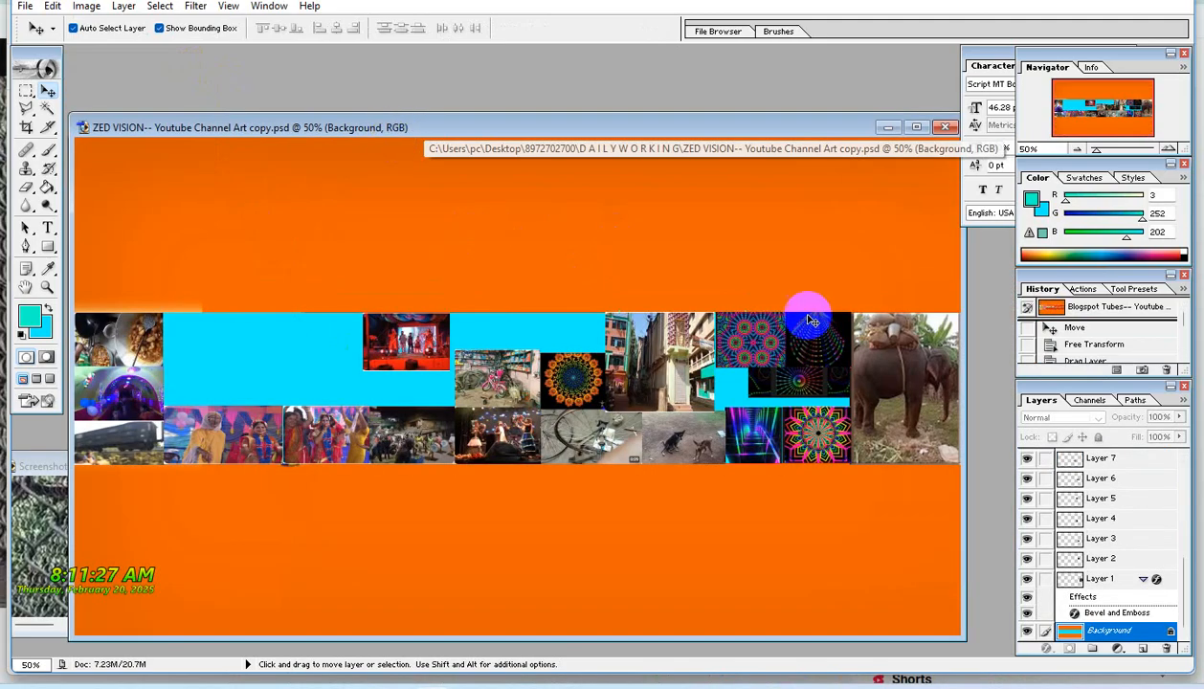
pyautogui.click(424, 341)
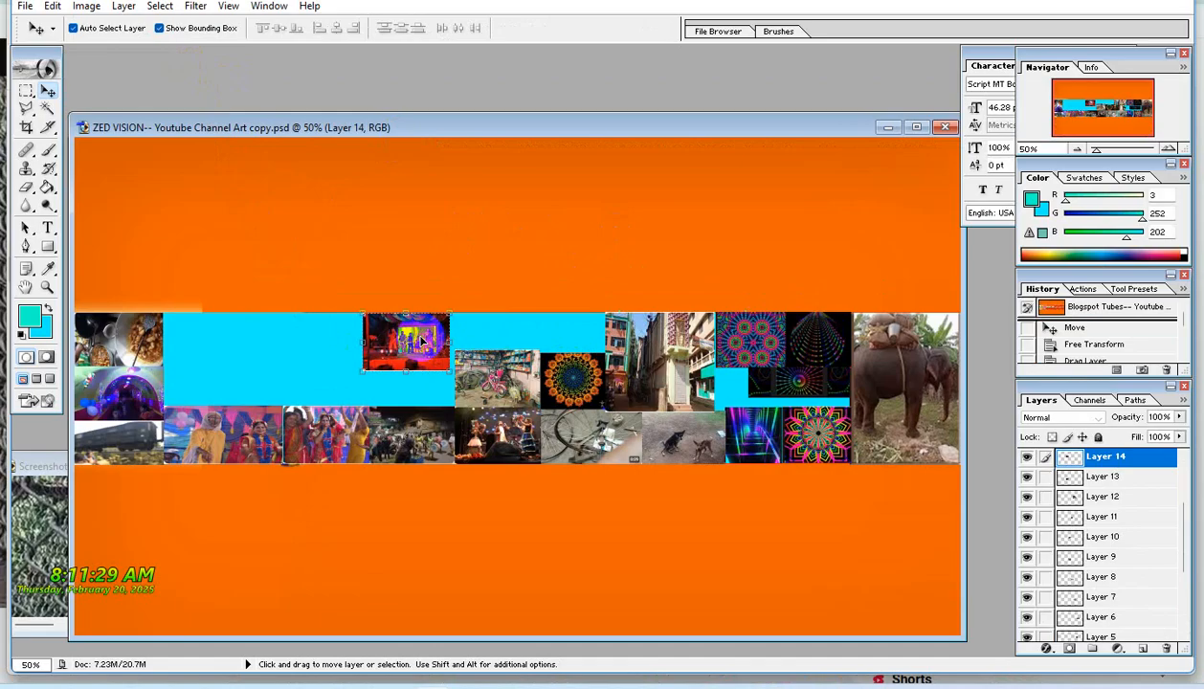
pyautogui.moveTo(362, 374); pyautogui.dragTo(311, 406)
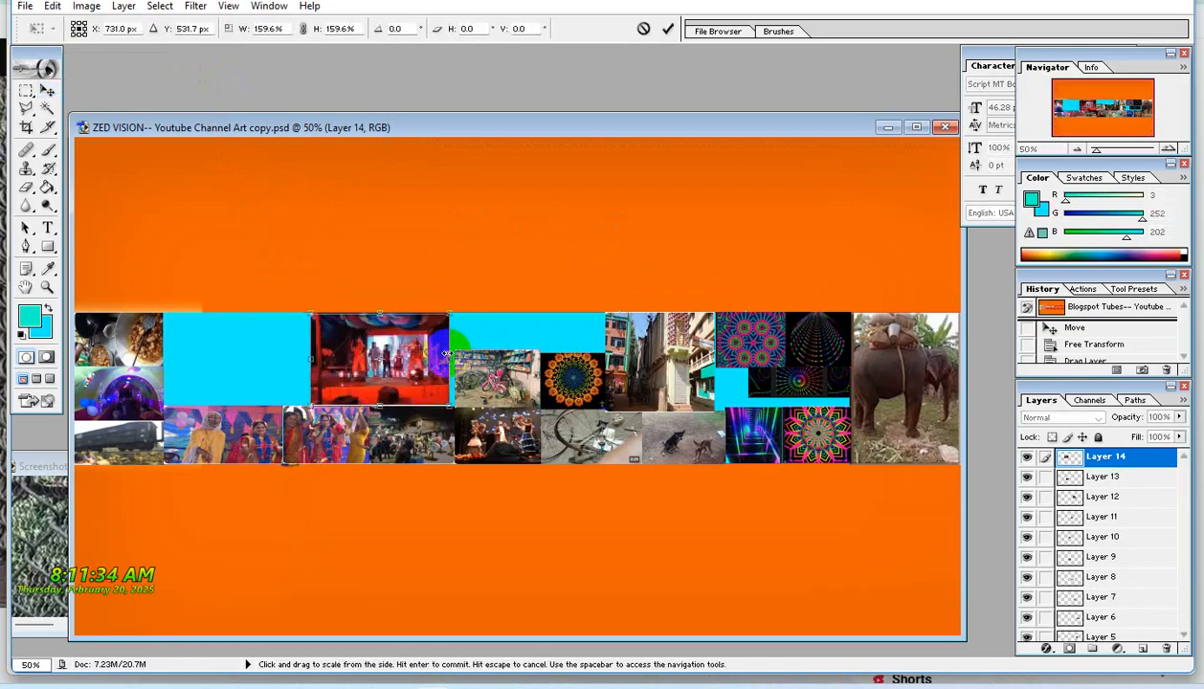
pyautogui.moveTo(449, 360); pyautogui.dragTo(457, 360)
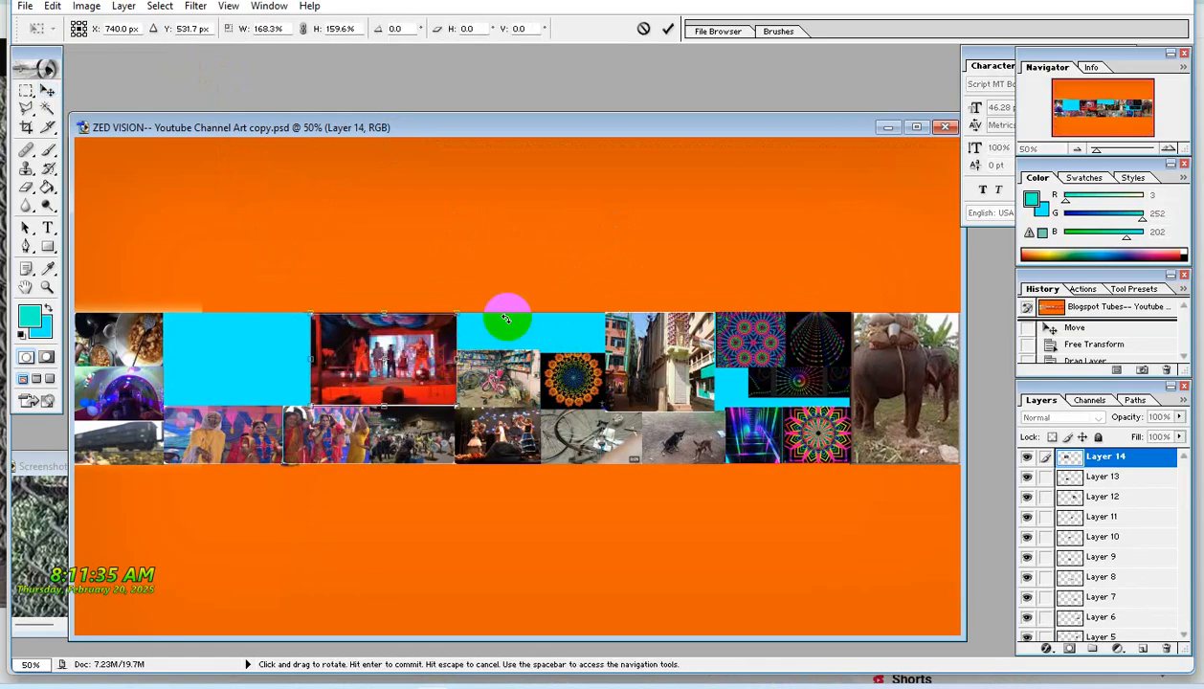
pyautogui.press('Return')
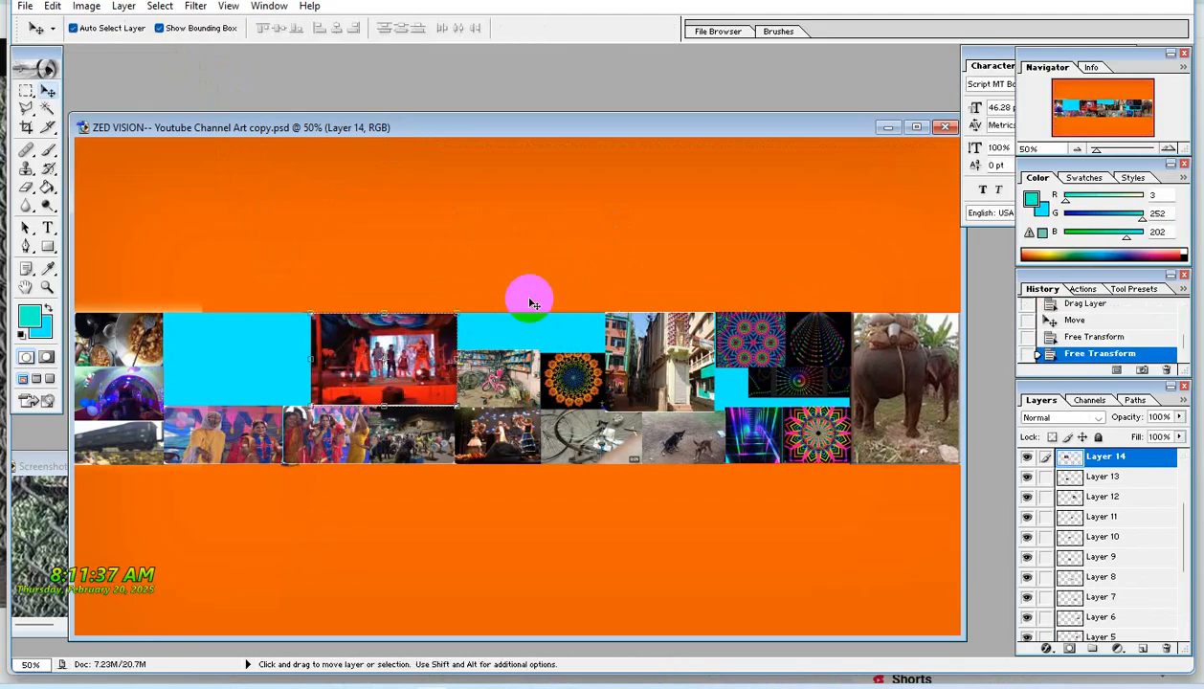
pyautogui.press('Down')
pyautogui.press('Down')
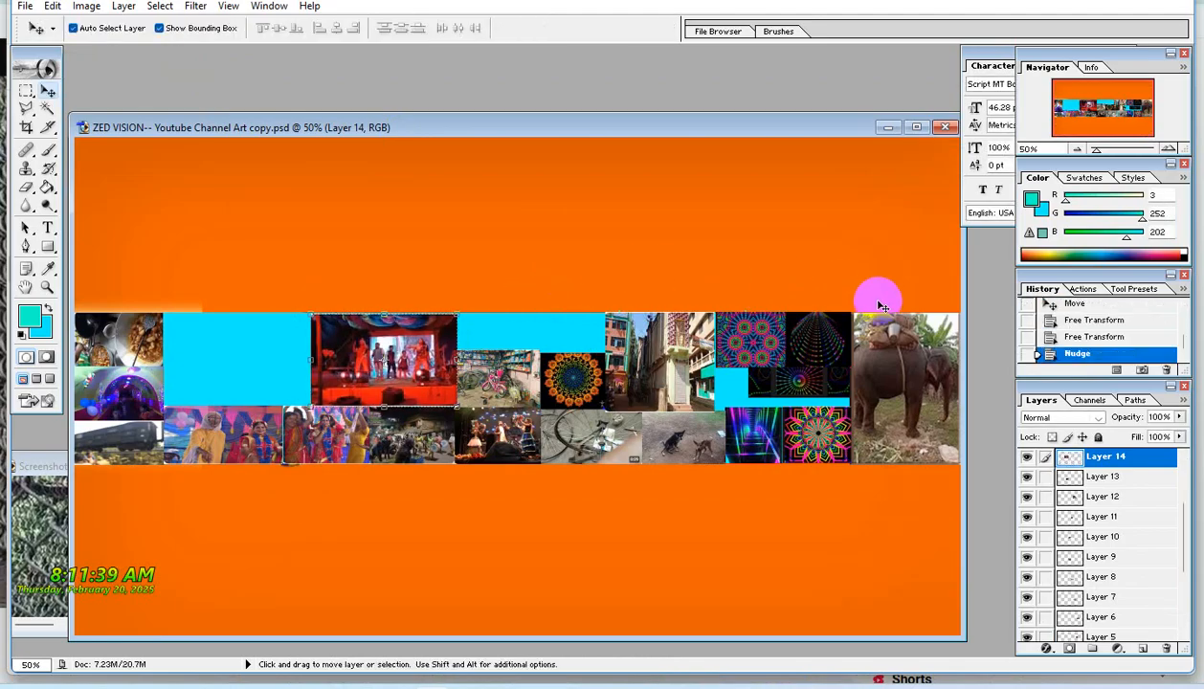
# Move the pink-ringed mandala picture at the band's upper edge slightly and enlarge it to 102.5% width and height.
pyautogui.rightClick(775, 331)
pyautogui.click(780, 339)
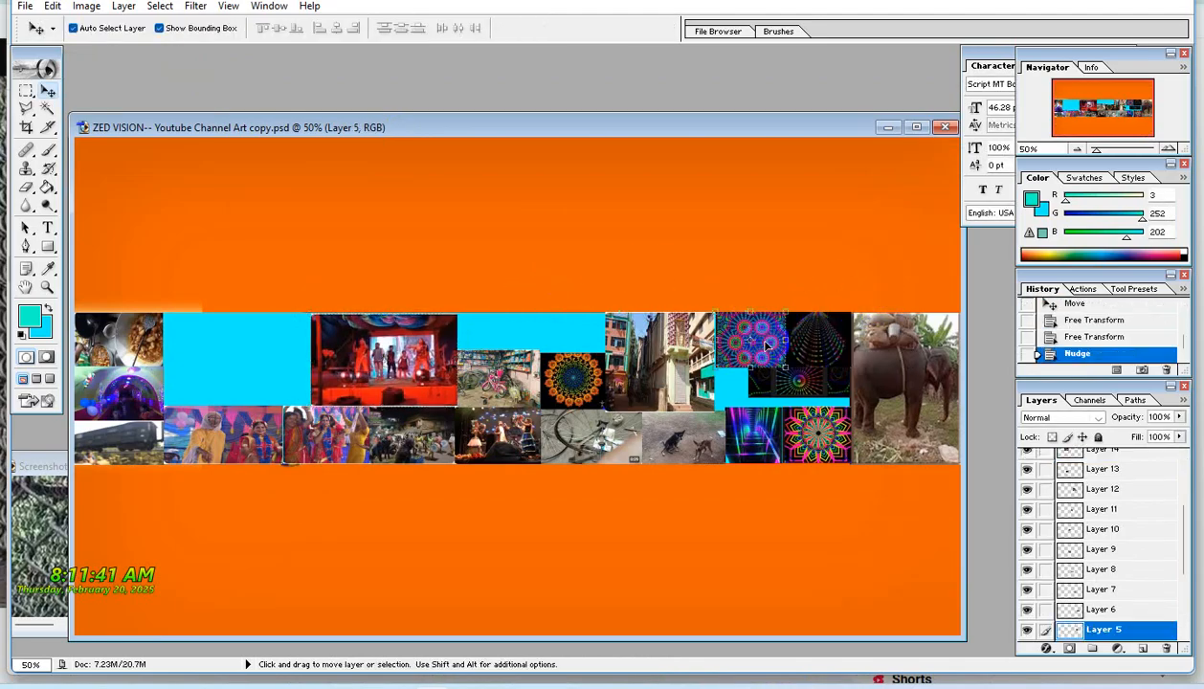
pyautogui.moveTo(771, 342); pyautogui.dragTo(785, 372)
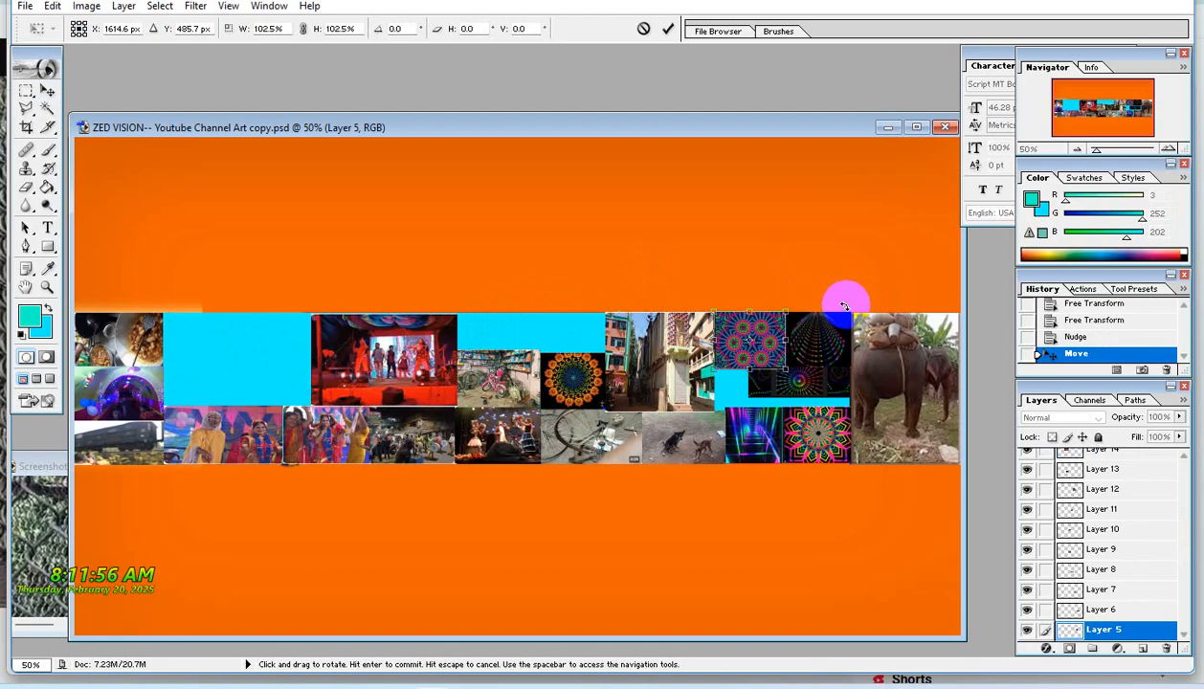
pyautogui.press('Return')
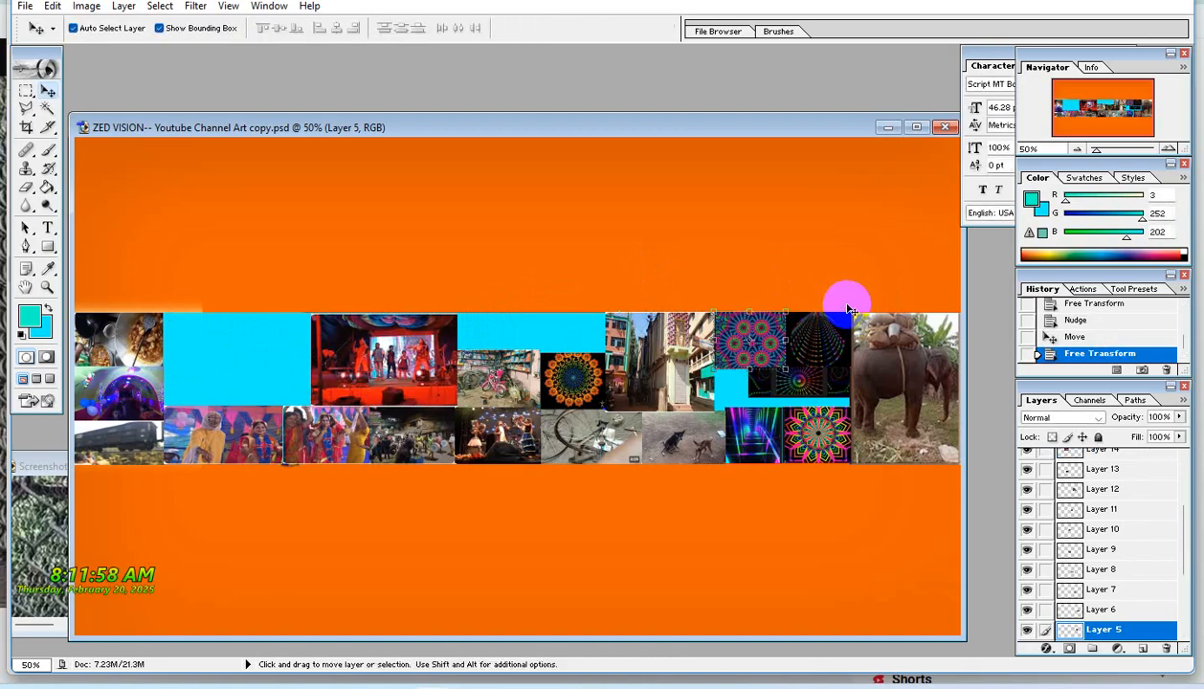
# Stretch the dark neon spiral picture below the pink-ringed mandala down and to the left until it fills the blue gap around it.
pyautogui.rightClick(841, 395)
pyautogui.click(862, 393)
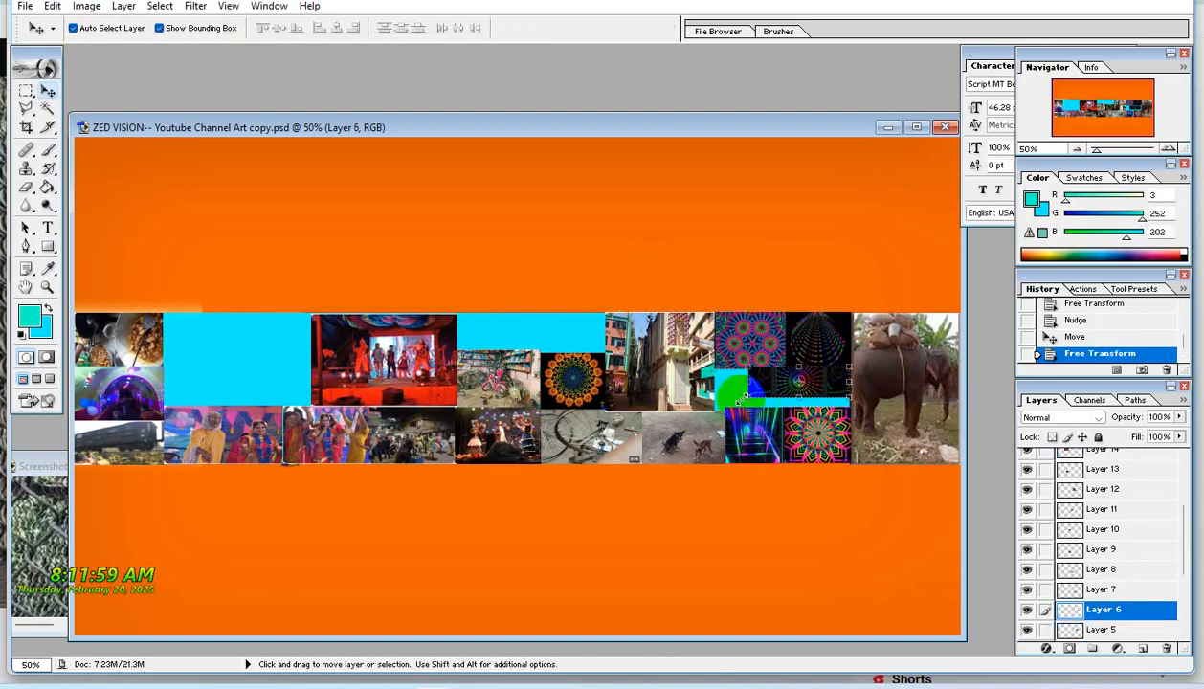
pyautogui.moveTo(749, 398); pyautogui.dragTo(715, 411)
pyautogui.press('Return')
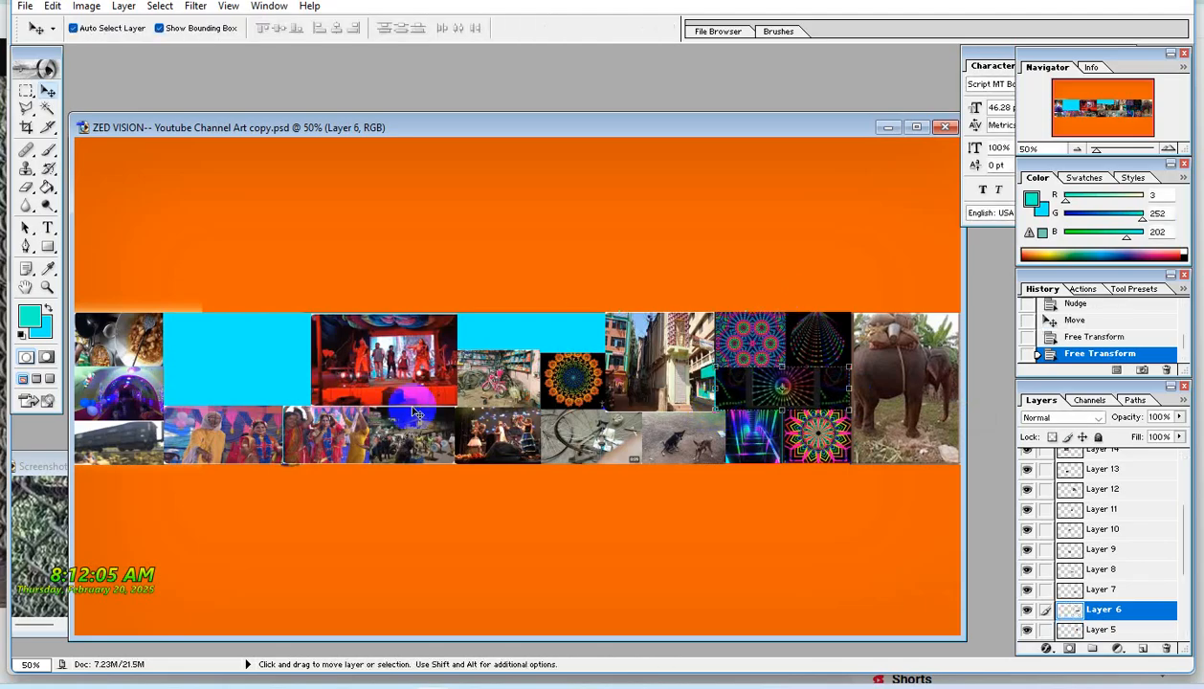
# Place the wire-fence path picture between the food and red stage pictures and scale it to 36.9% width and 35.3% height.
pyautogui.click(20, 493)
pyautogui.moveTo(86, 508); pyautogui.dragTo(226, 353)
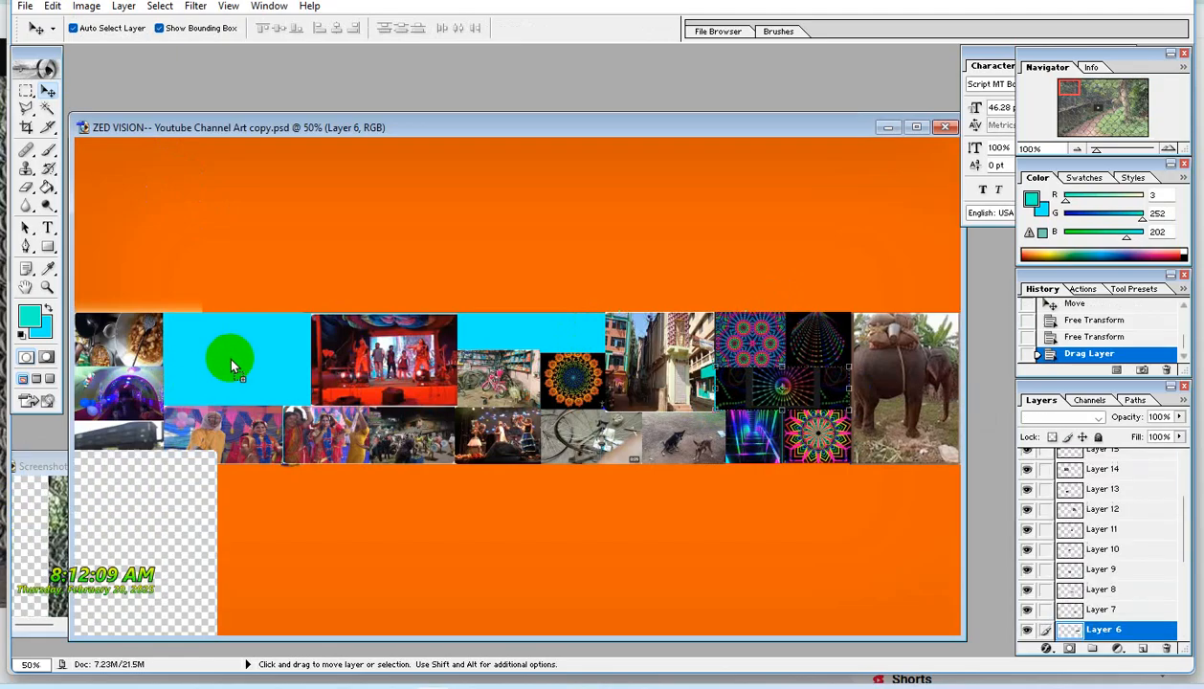
pyautogui.hotkey('ctrl', 't')
pyautogui.moveTo(196, 466); pyautogui.dragTo(195, 341)
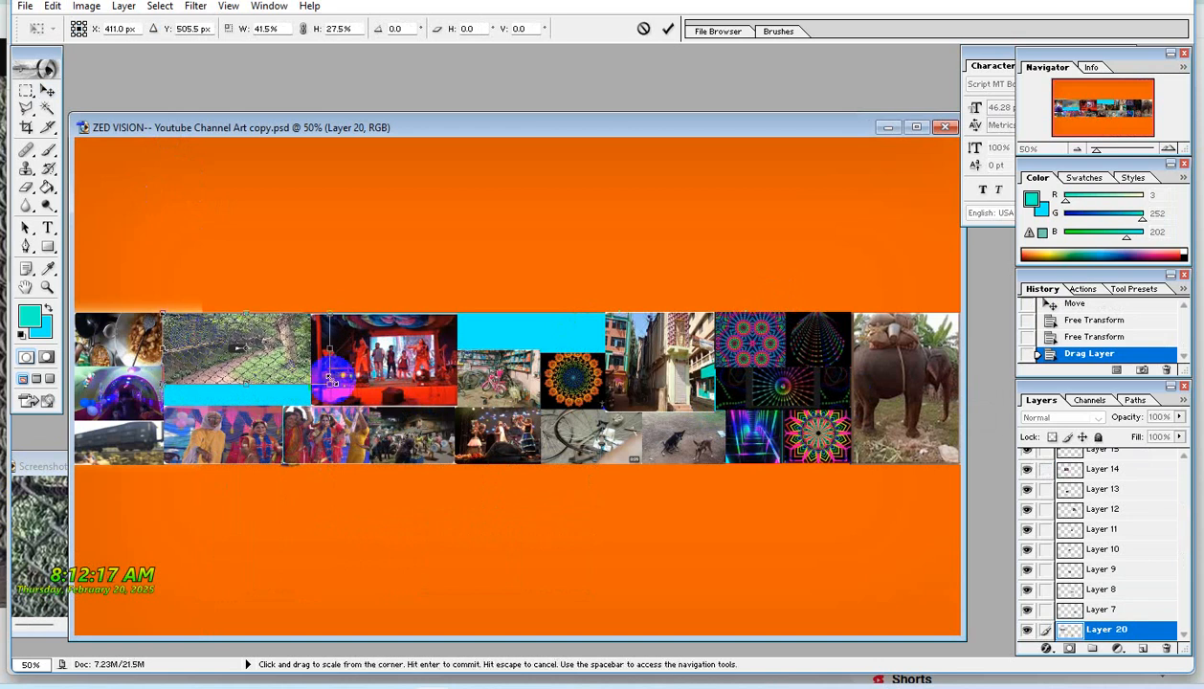
pyautogui.moveTo(329, 356); pyautogui.dragTo(312, 360)
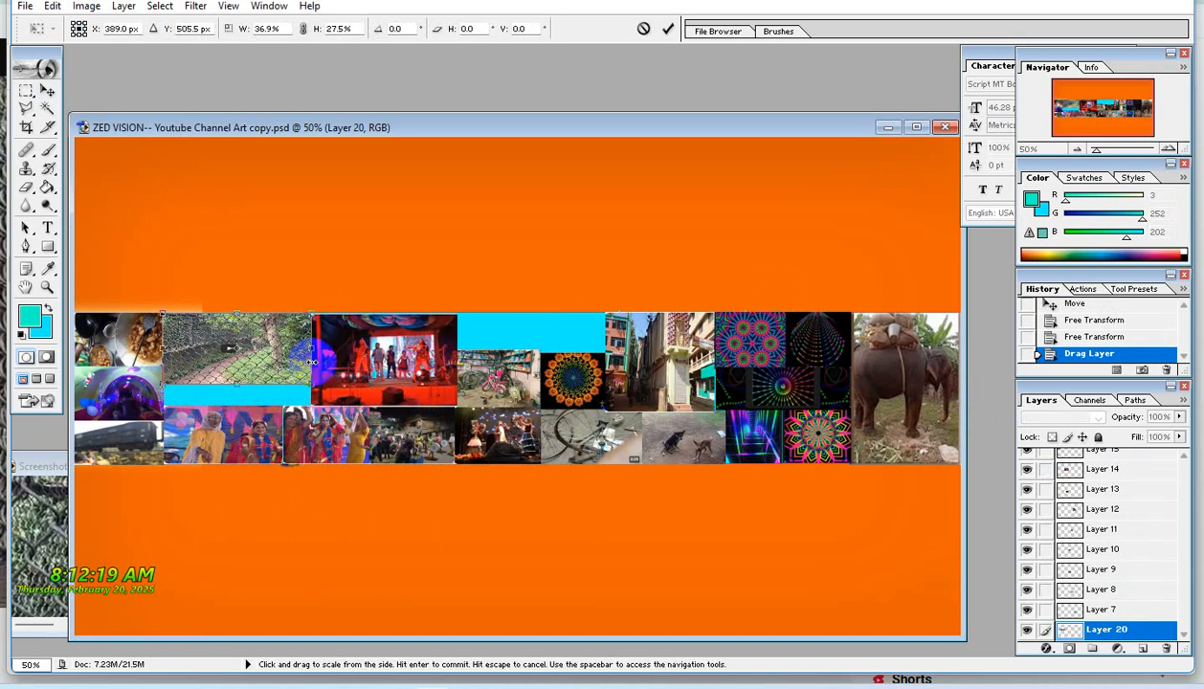
pyautogui.moveTo(237, 391); pyautogui.dragTo(236, 405)
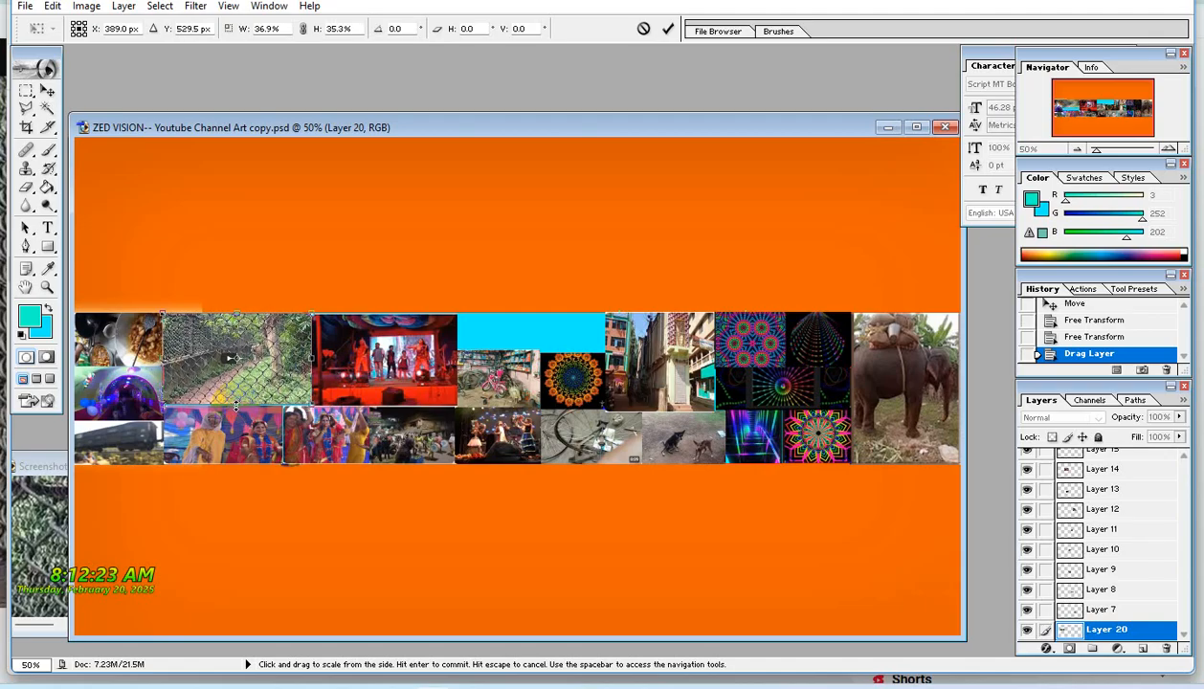
pyautogui.press('Return')
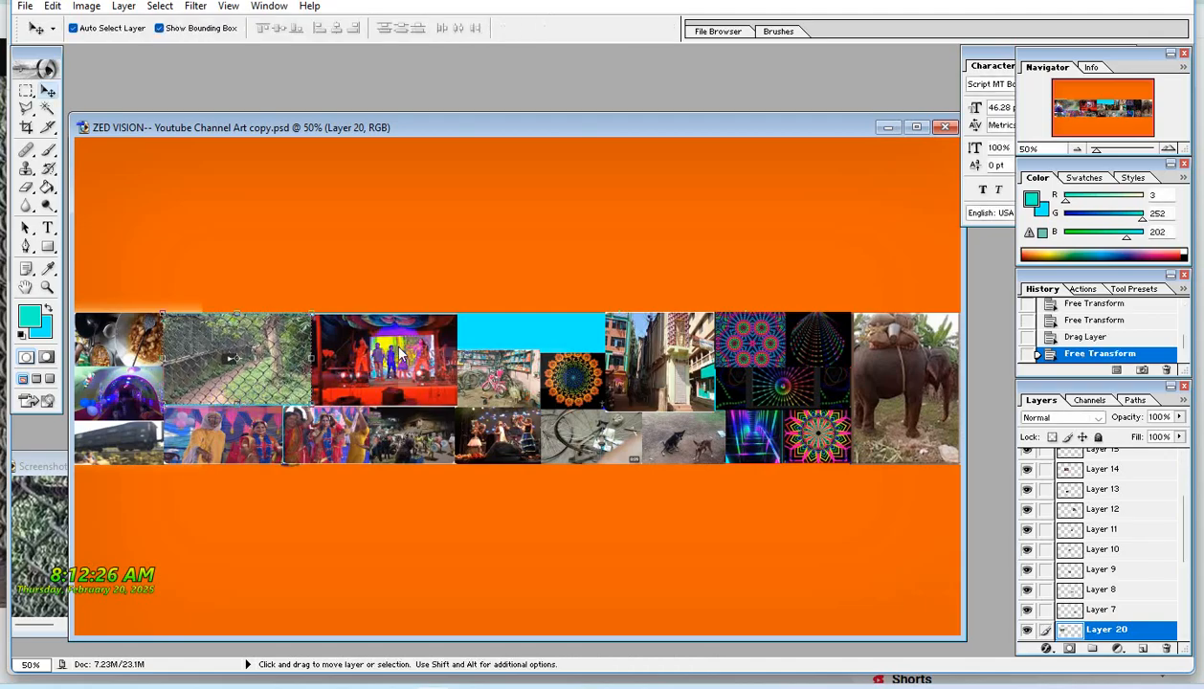
pyautogui.rightClick(388, 329)
pyautogui.click(391, 347)
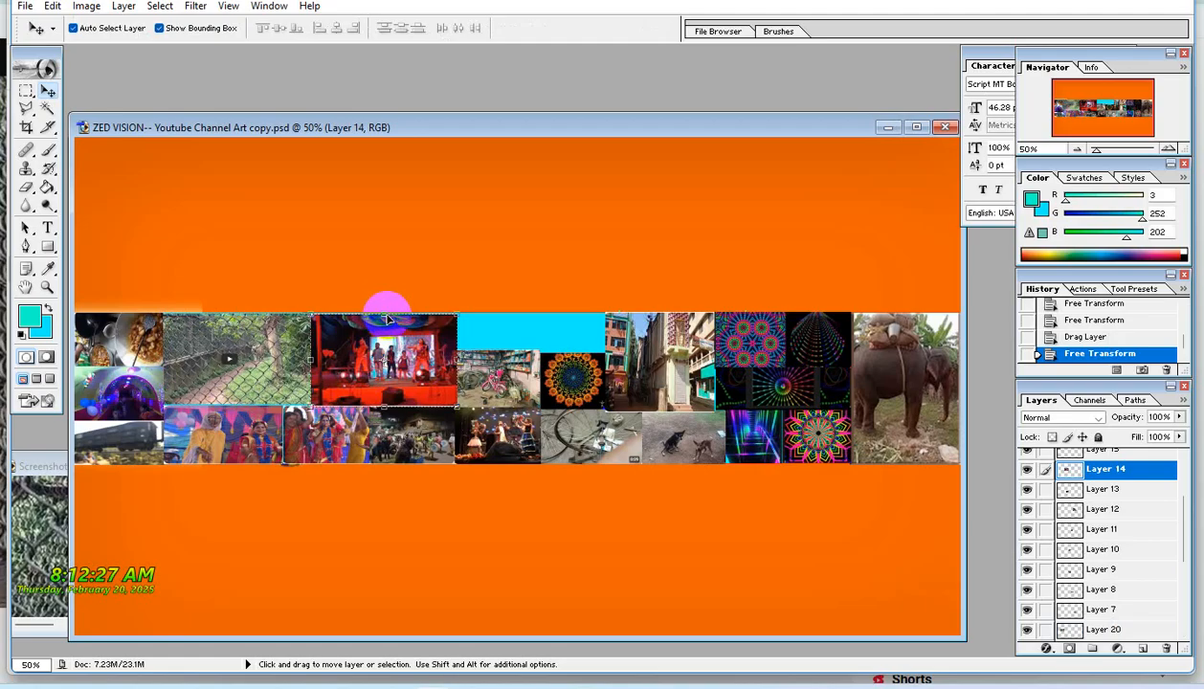
pyautogui.click(382, 312)
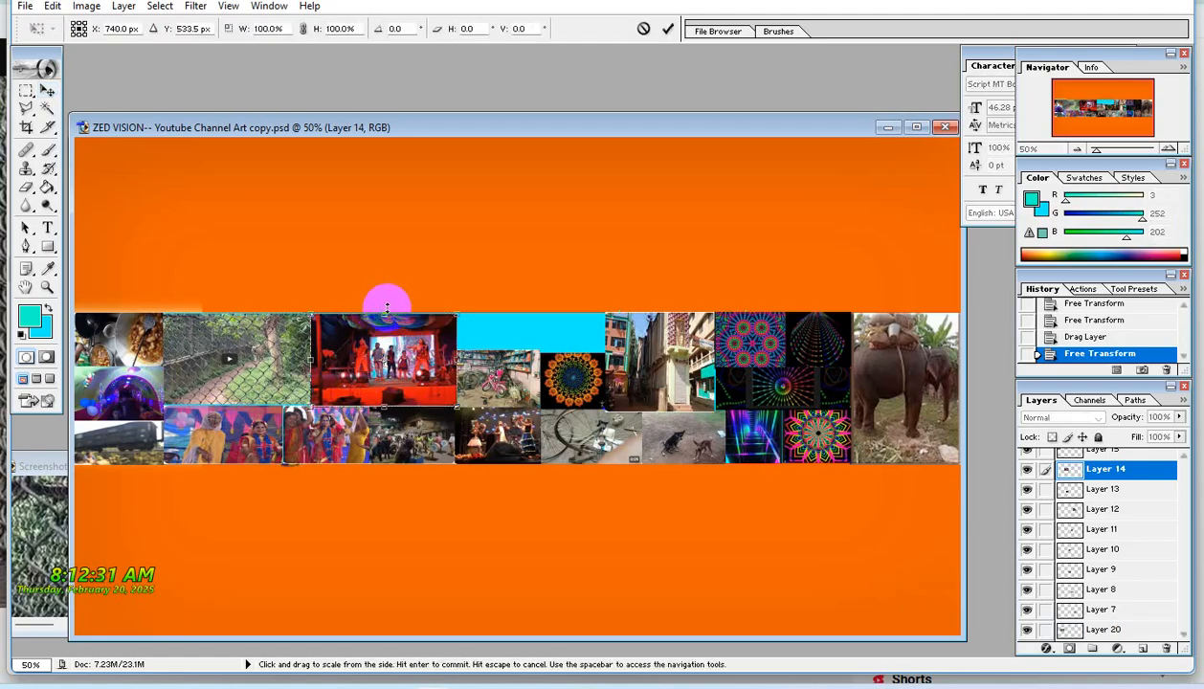
pyautogui.press('Return')
pyautogui.click(457, 173)
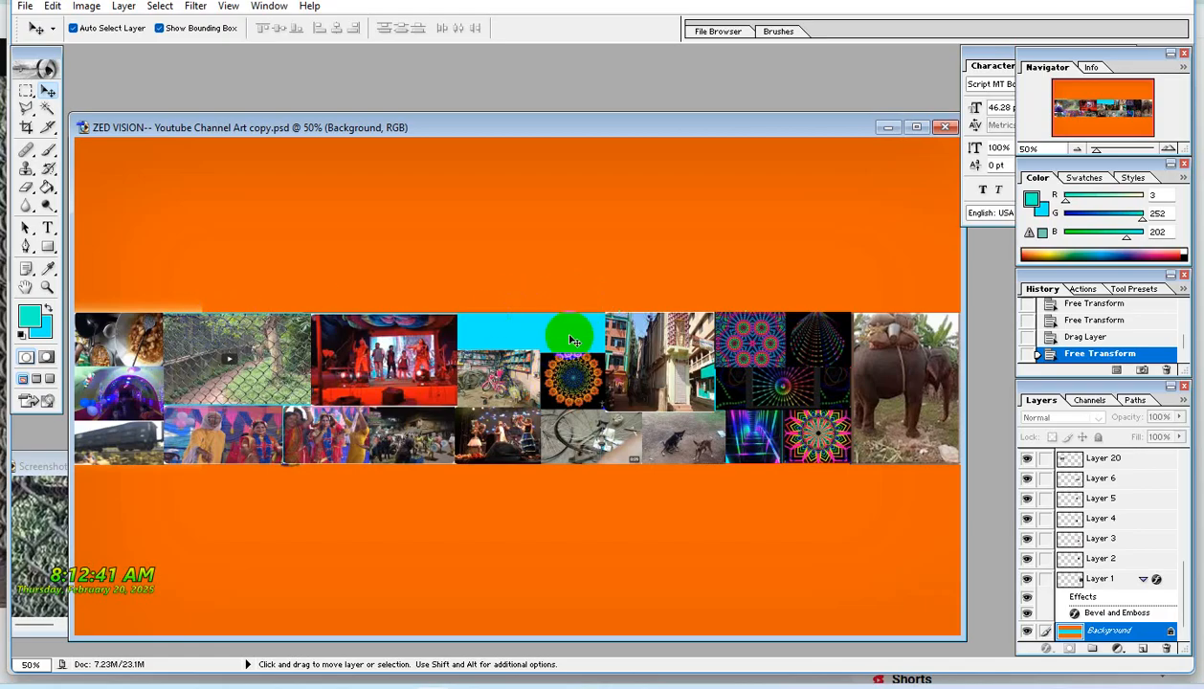
# Reduce the height of the pink bicycle picture to 66.7% from its upper edge.
pyautogui.rightClick(512, 350)
pyautogui.click(533, 358)
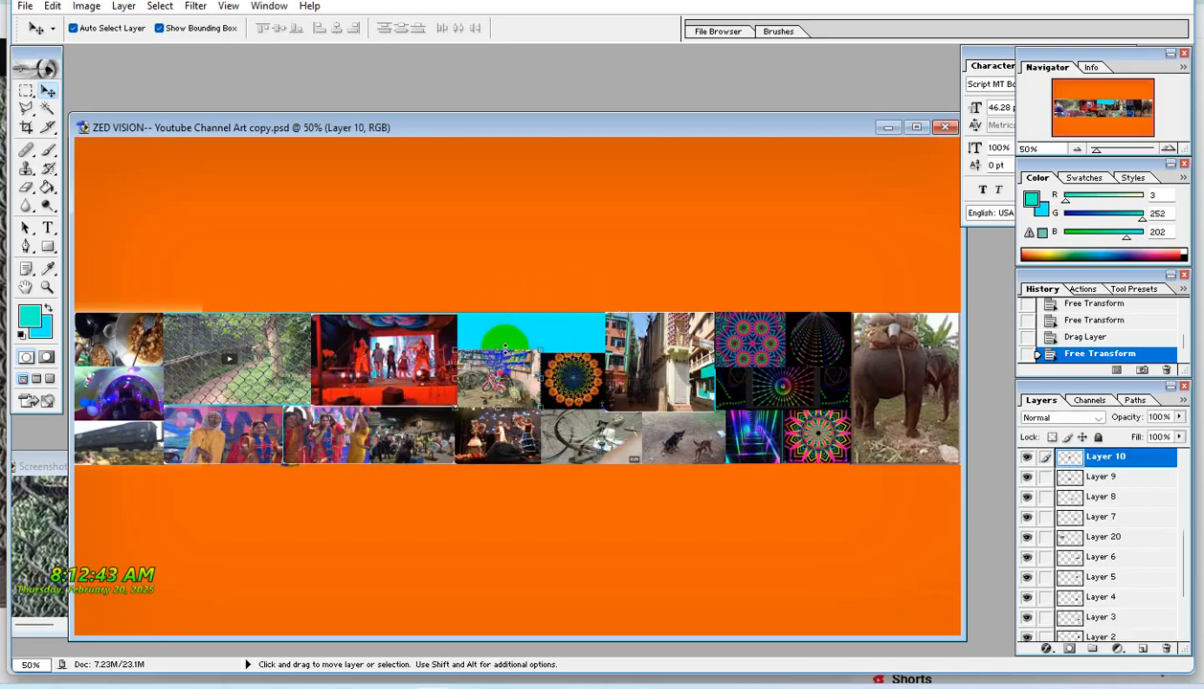
pyautogui.moveTo(493, 350); pyautogui.dragTo(494, 370)
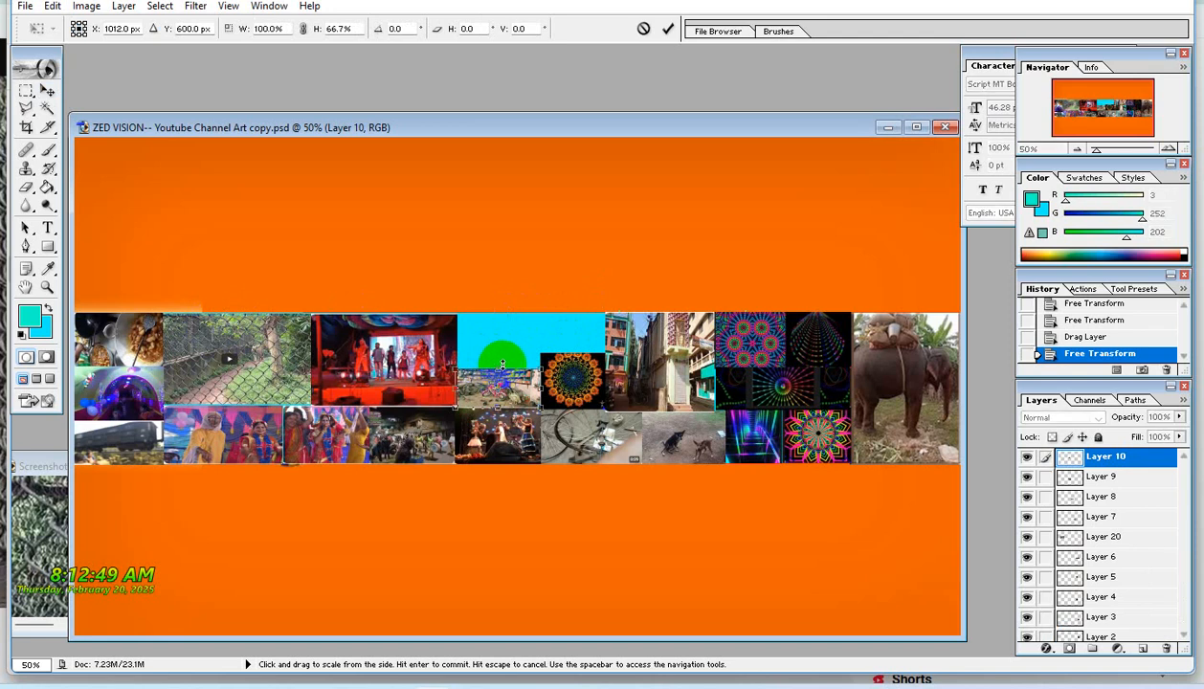
pyautogui.press('Return')
# Reduce the height of the orange mandala picture to 70.4% so its upper edge lines up with the bicycle picture.
pyautogui.moveTo(502, 364); pyautogui.dragTo(571, 368)
pyautogui.hotkey('ctrl', 't')
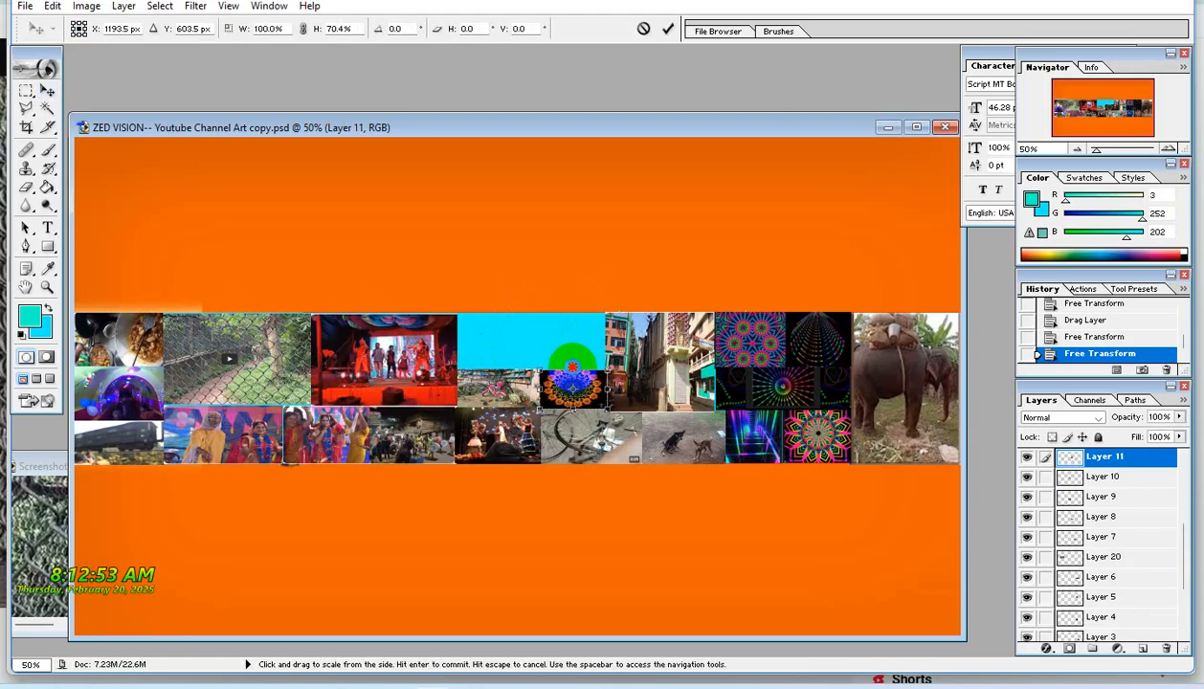
pyautogui.press('Return')
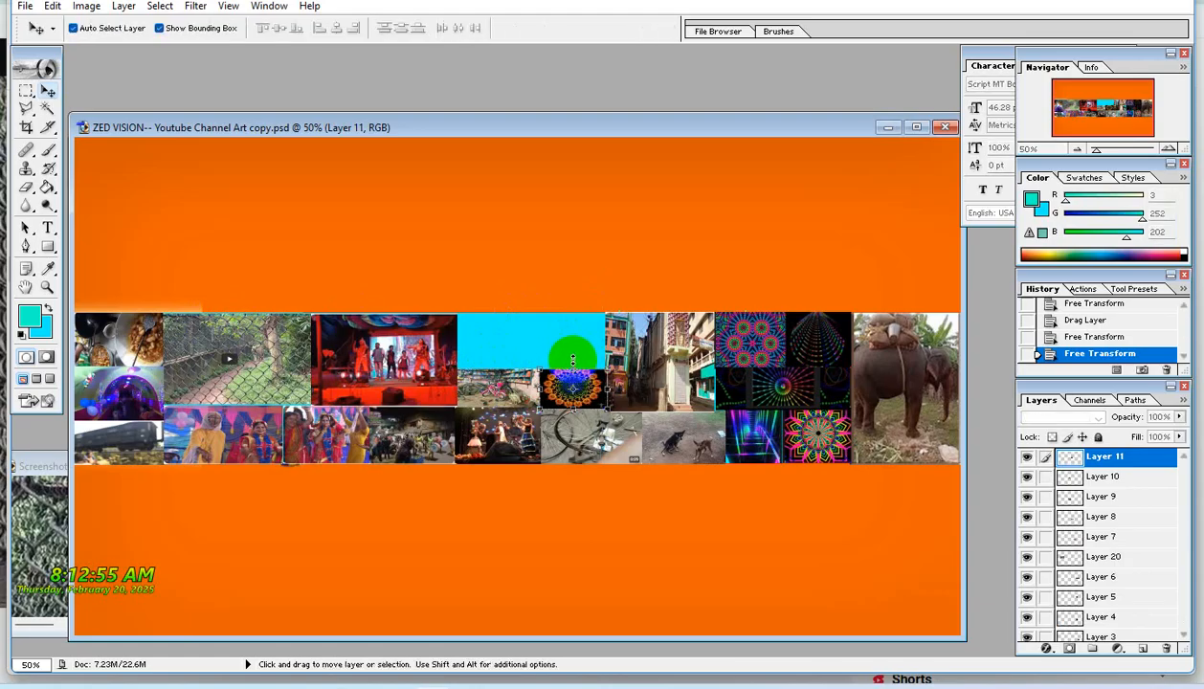
pyautogui.click(691, 253)
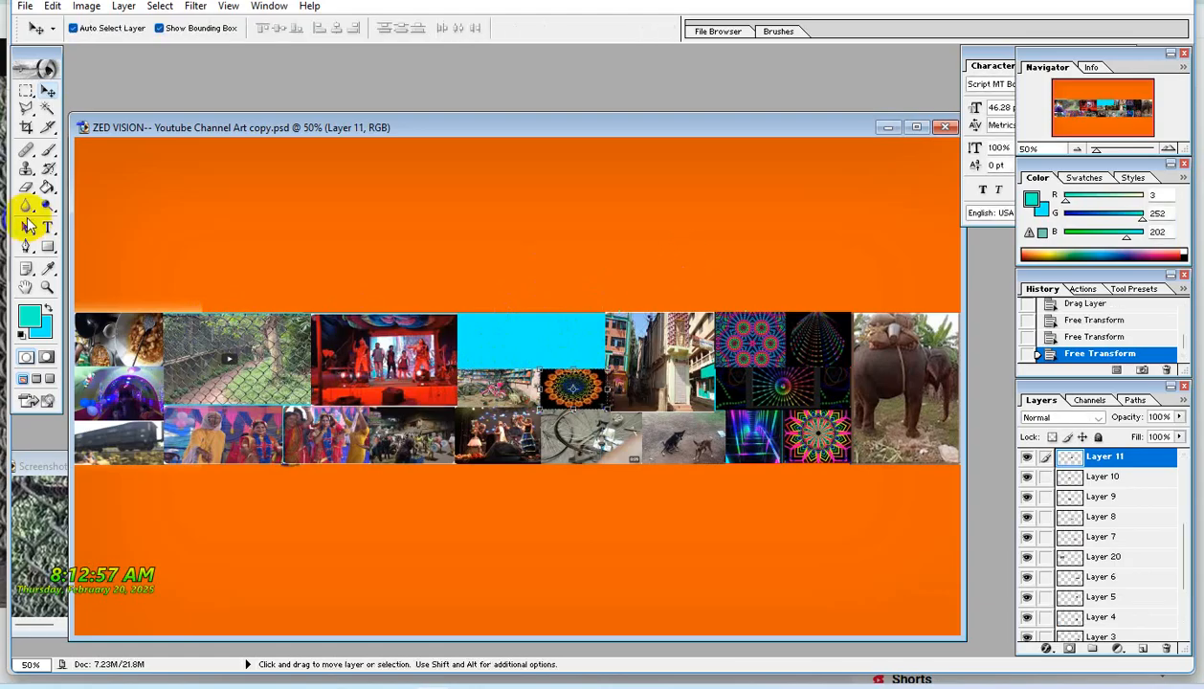
# Create a new empty layer above the orange mandala picture's layer, with Normal mode and 100% opacity.
pyautogui.click(122, 7)
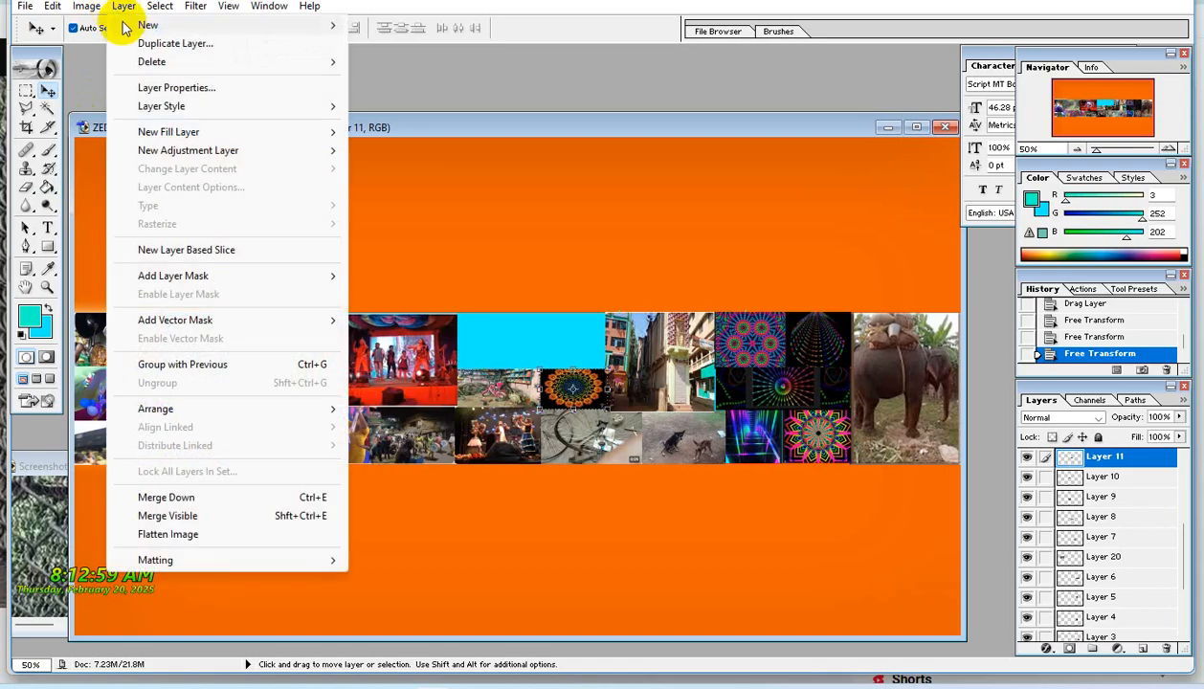
pyautogui.moveTo(162, 25)
pyautogui.click(400, 25)
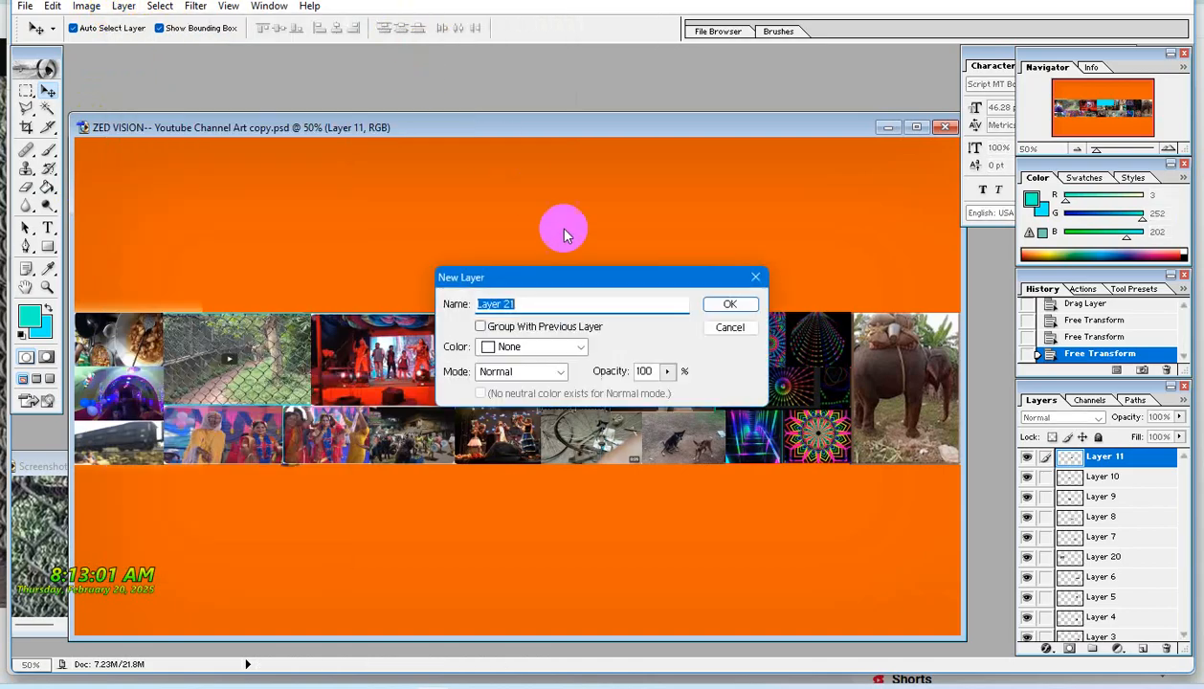
pyautogui.click(730, 305)
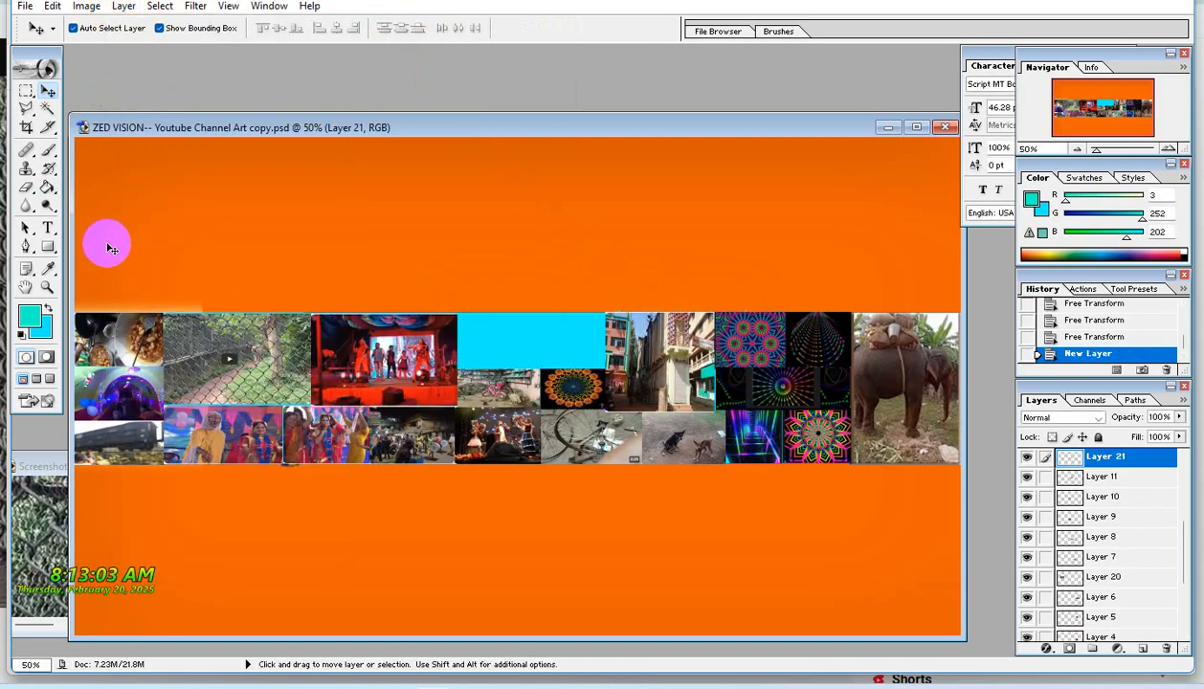
# Add the text ZED VISION in Script MT Bold at 46.28 pt on the orange area above the band and shift it slightly up and right.
pyautogui.click(56, 230)
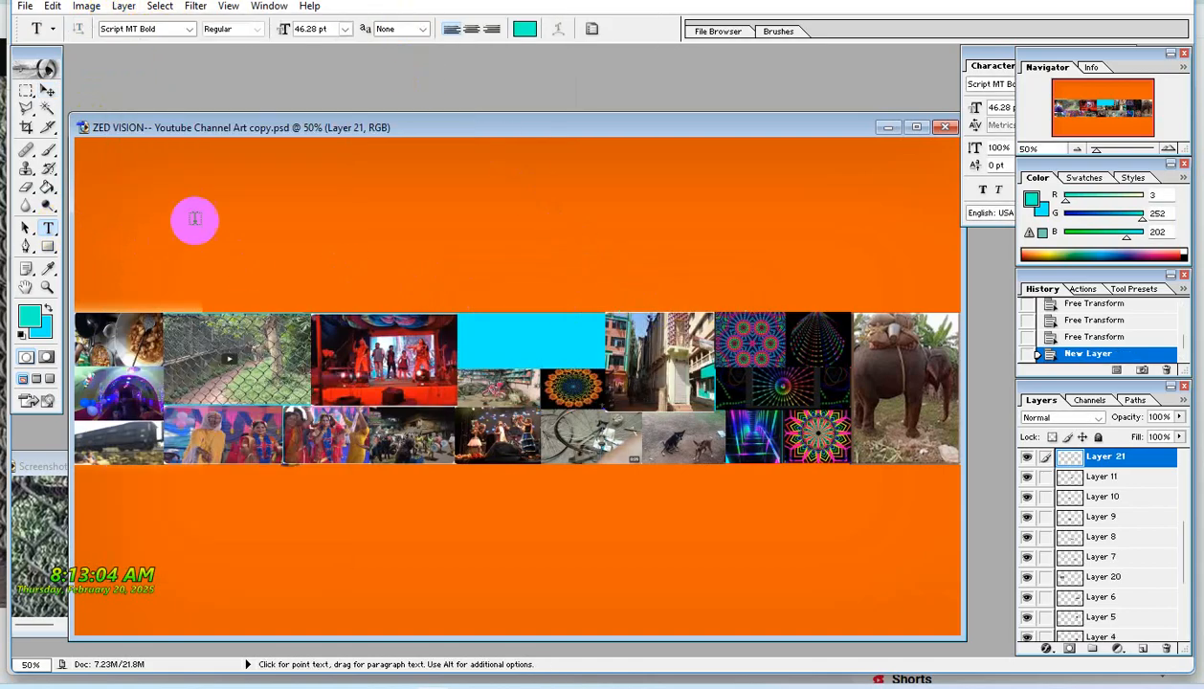
pyautogui.click(318, 214)
pyautogui.write('Z')
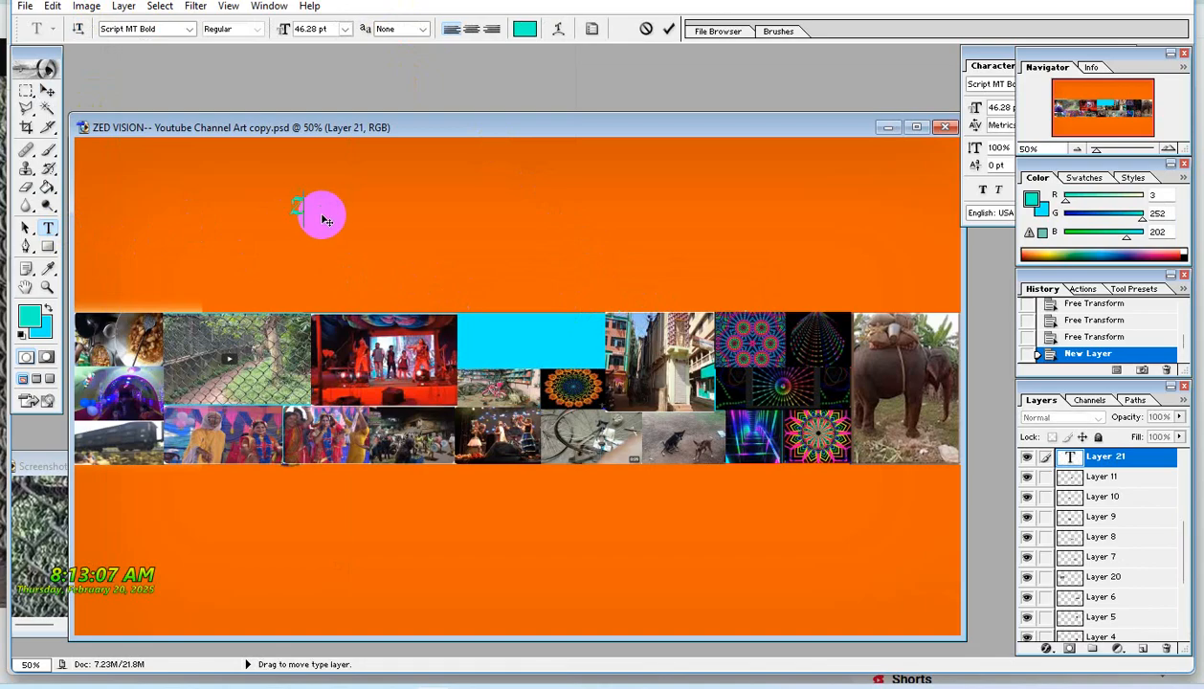
pyautogui.write('ED VISION')
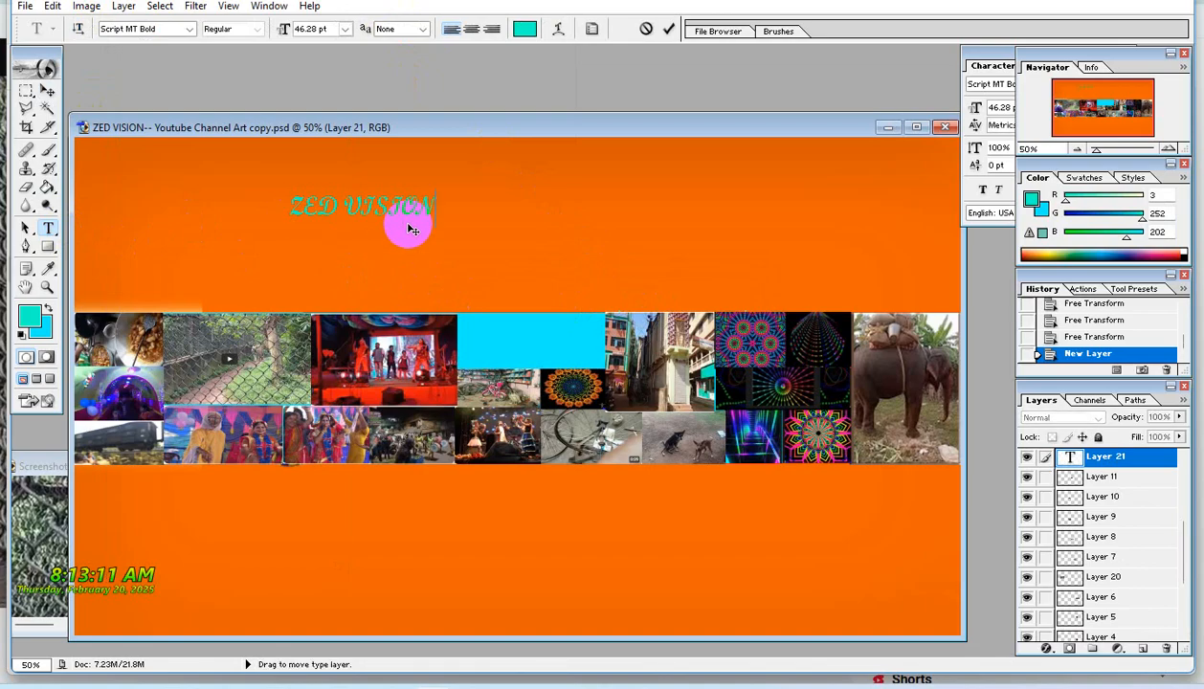
pyautogui.click(48, 93)
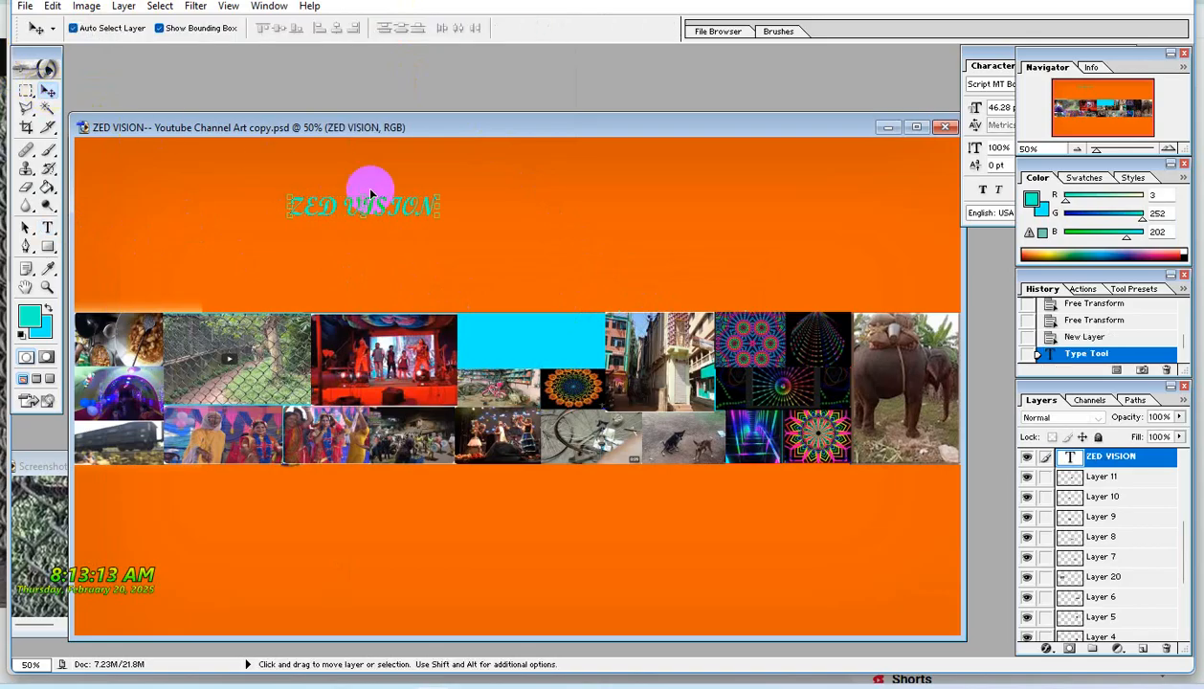
pyautogui.moveTo(370, 183); pyautogui.dragTo(560, 352)
pyautogui.moveTo(446, 204); pyautogui.dragTo(431, 189)
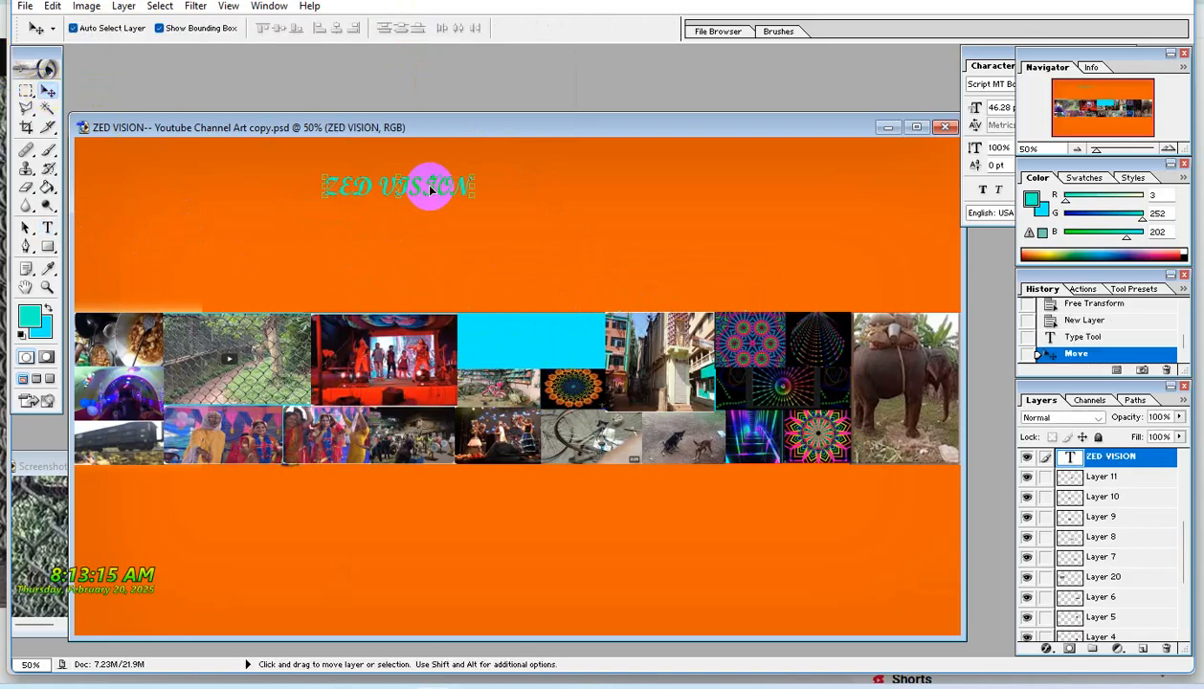
# Recolor the whole ZED VISION text to red, FC0303.
pyautogui.click(48, 228)
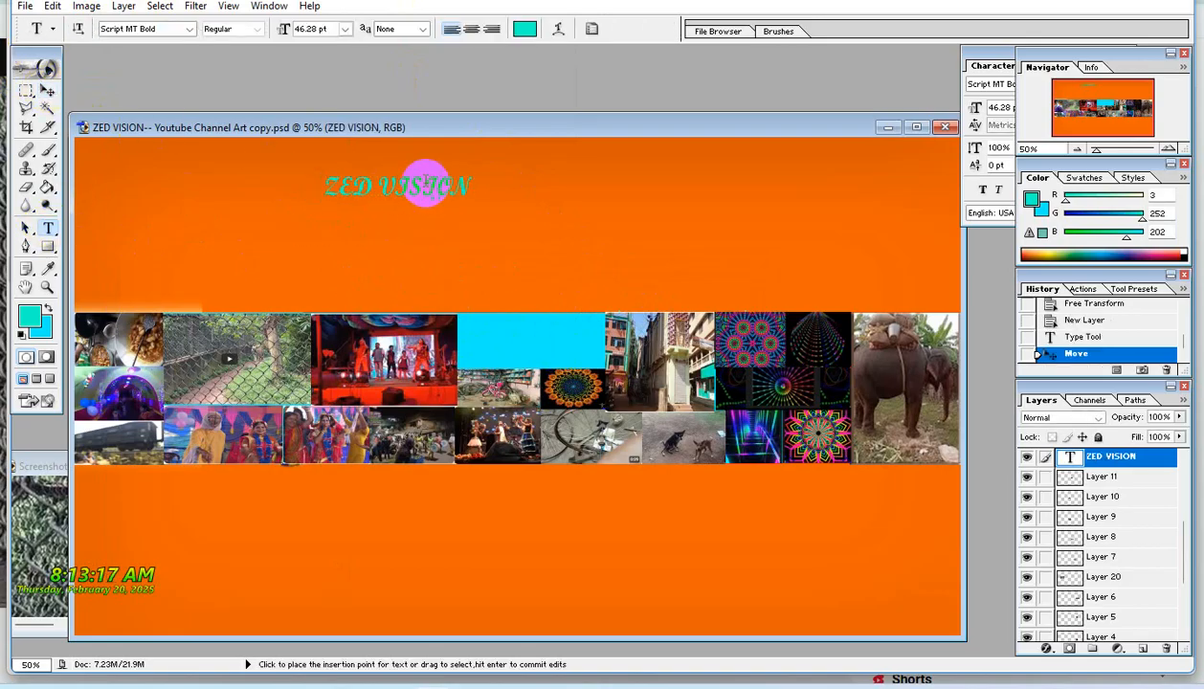
pyautogui.tripleClick(439, 190)
pyautogui.click(524, 30)
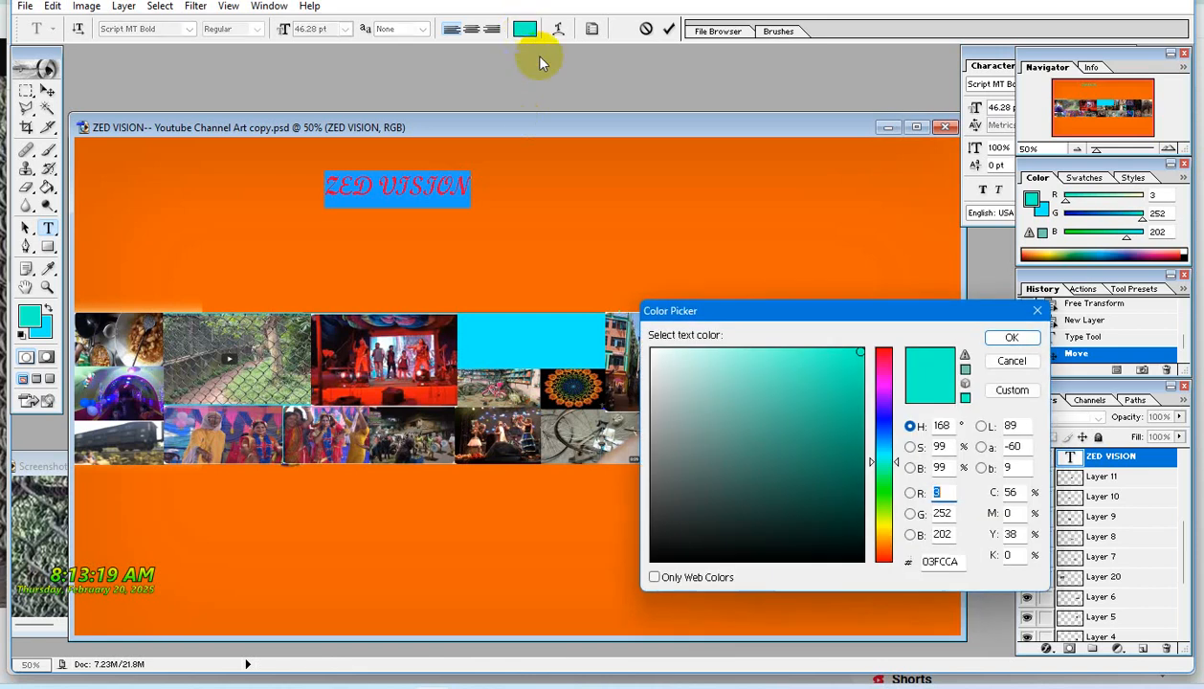
pyautogui.click(883, 560)
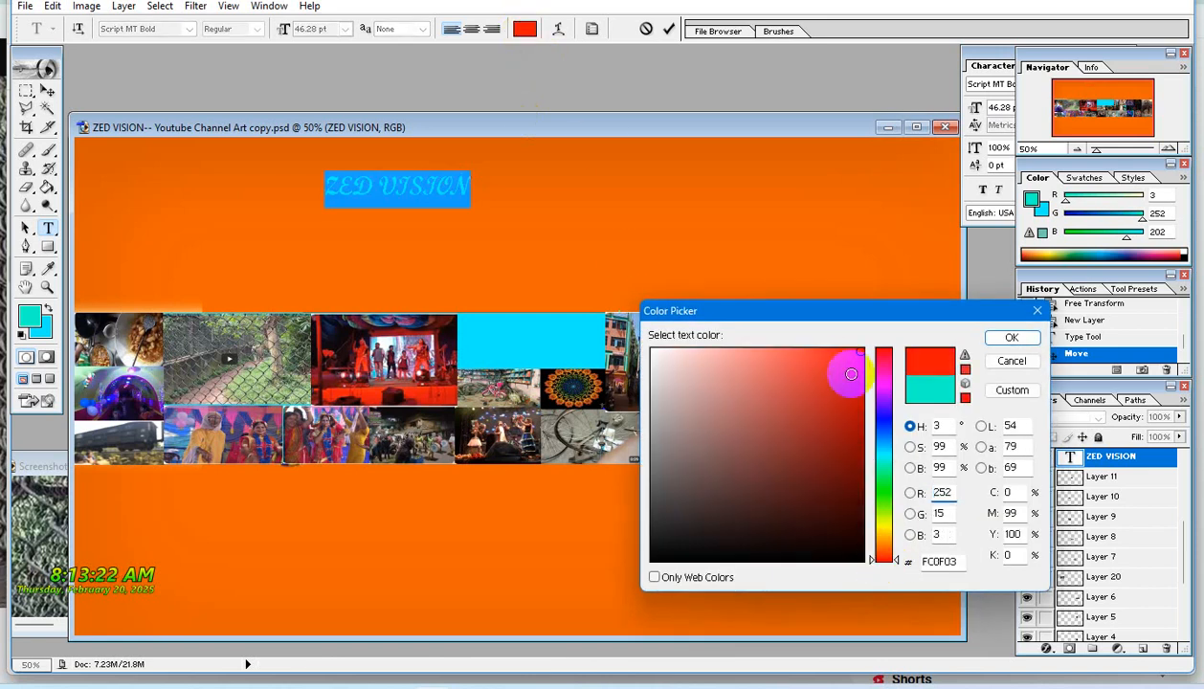
pyautogui.click(870, 563)
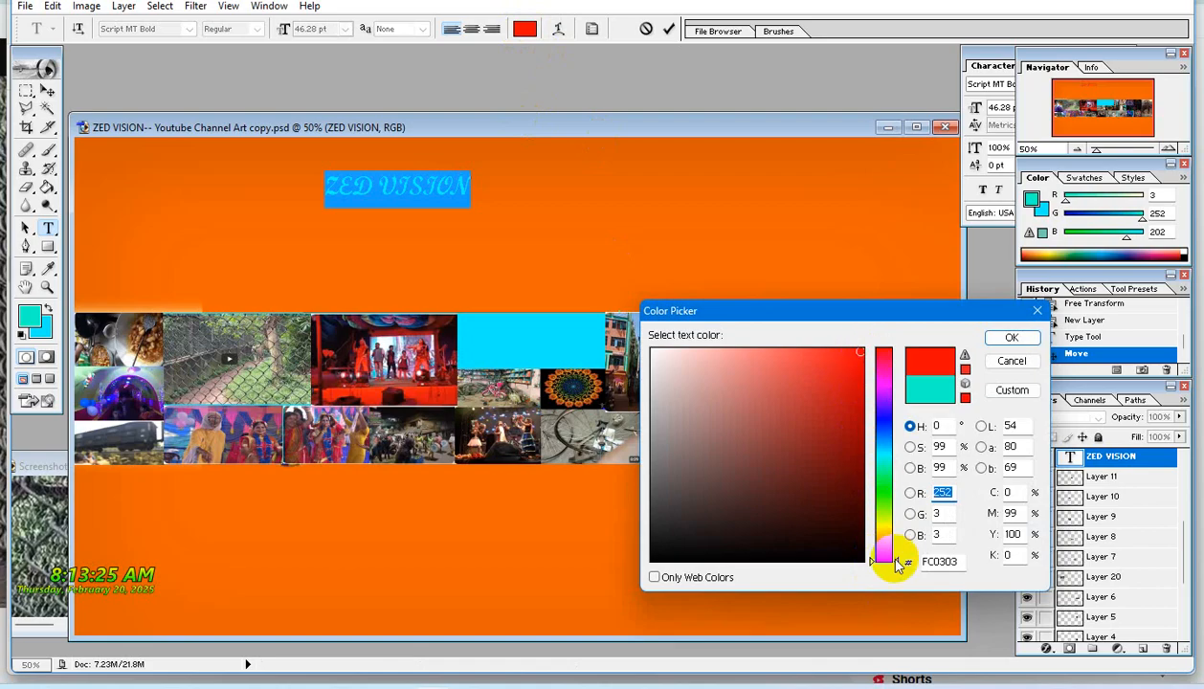
pyautogui.moveTo(898, 565)
pyautogui.mouseDown()
pyautogui.moveTo(906, 530)
pyautogui.moveTo(900, 572)
pyautogui.mouseUp()
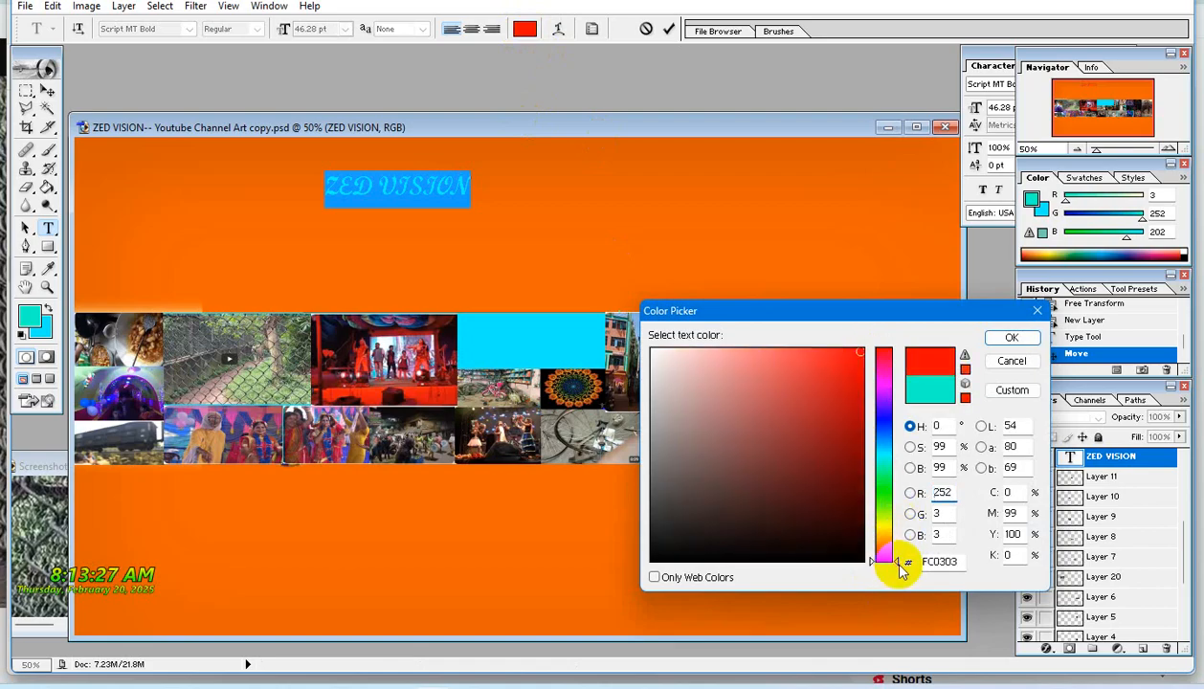
pyautogui.click(1012, 337)
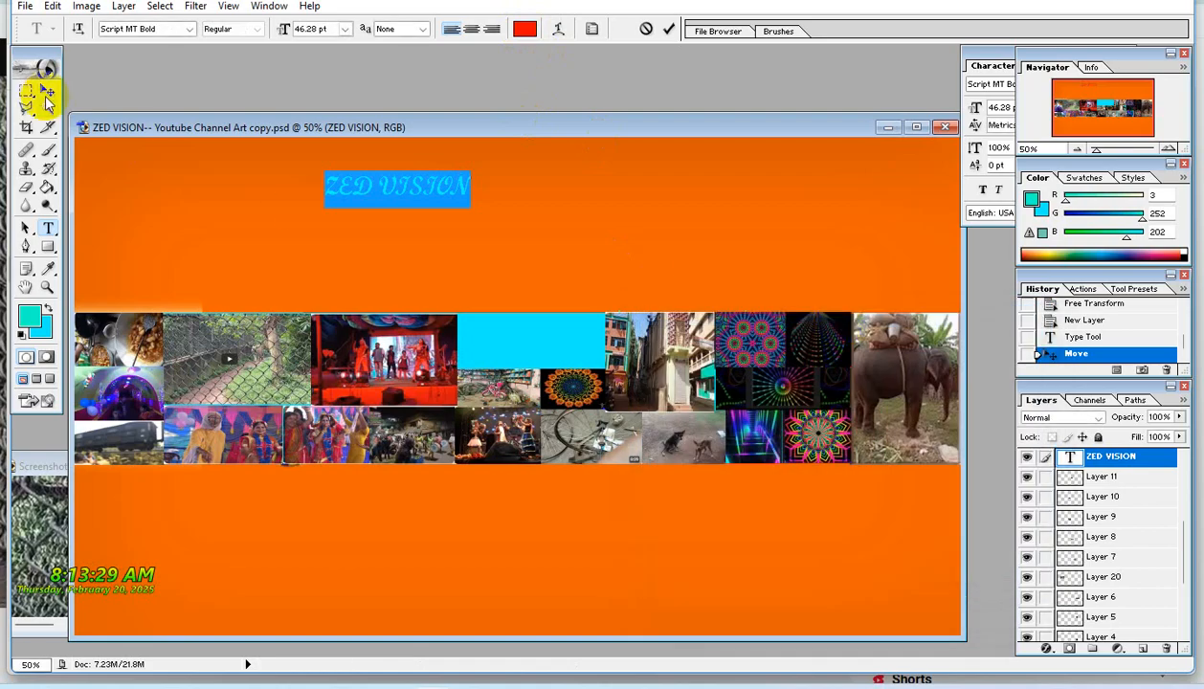
# Move the ZED VISION text onto the cyan rectangle in the band and narrow it to 96.6% width.
pyautogui.click(47, 92)
pyautogui.moveTo(369, 194); pyautogui.dragTo(462, 332)
pyautogui.hotkey('ctrl', 't')
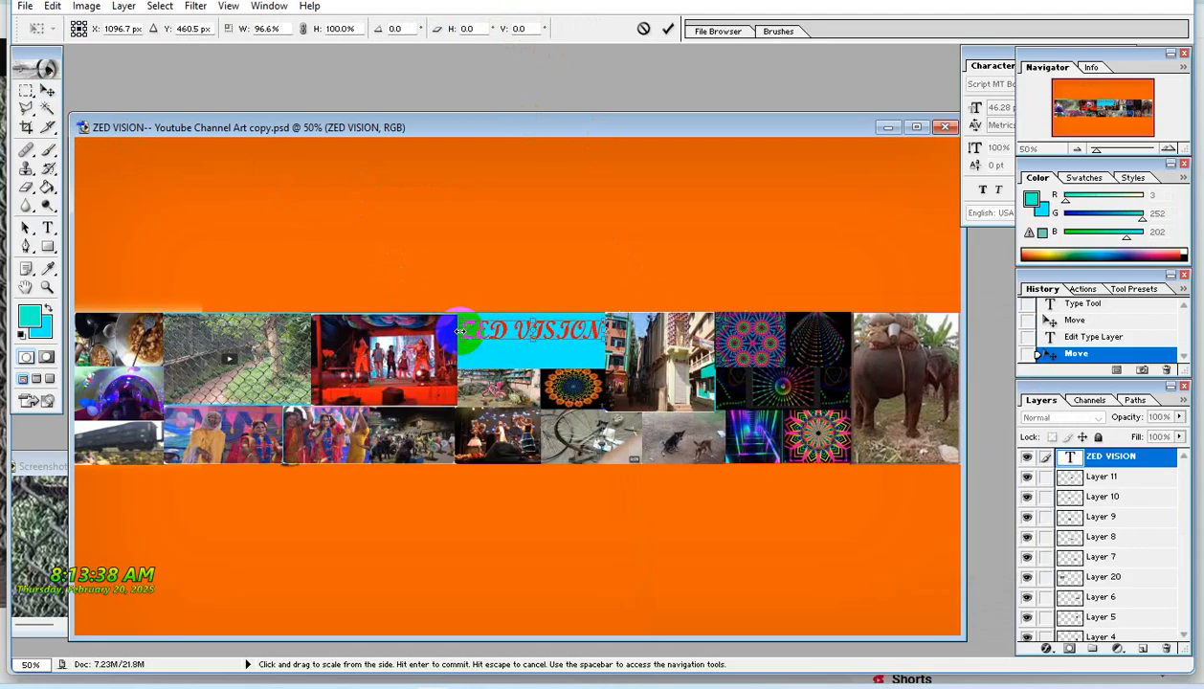
pyautogui.moveTo(460, 332); pyautogui.dragTo(463, 331)
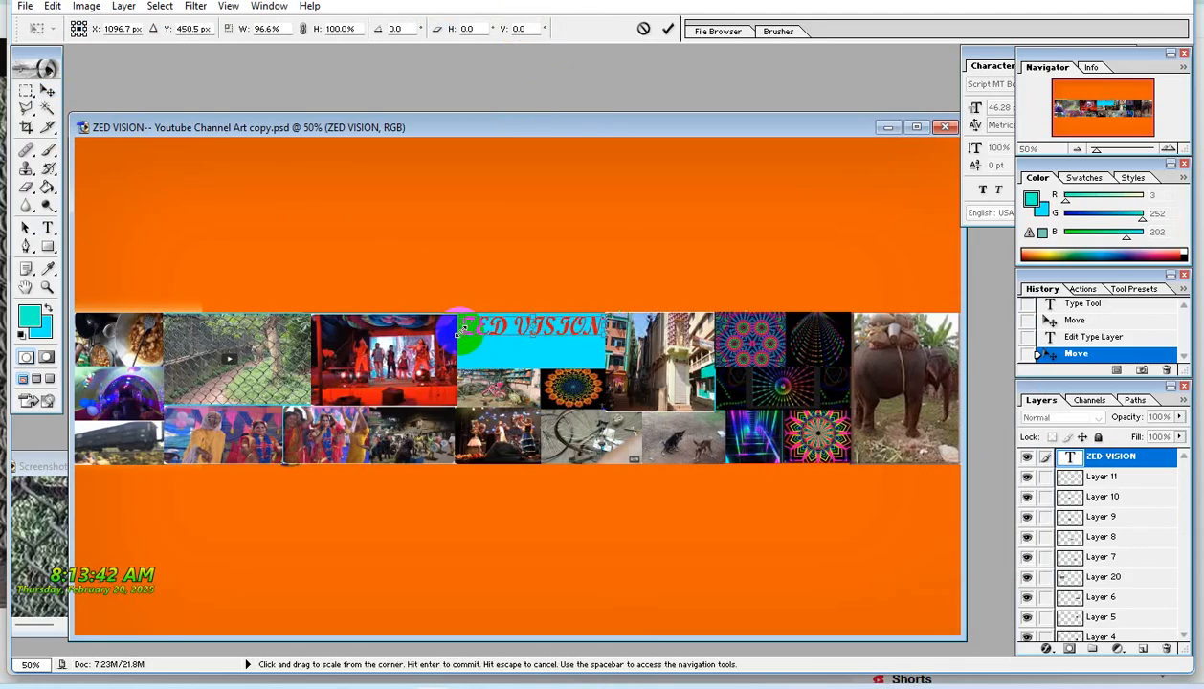
pyautogui.click(46, 228)
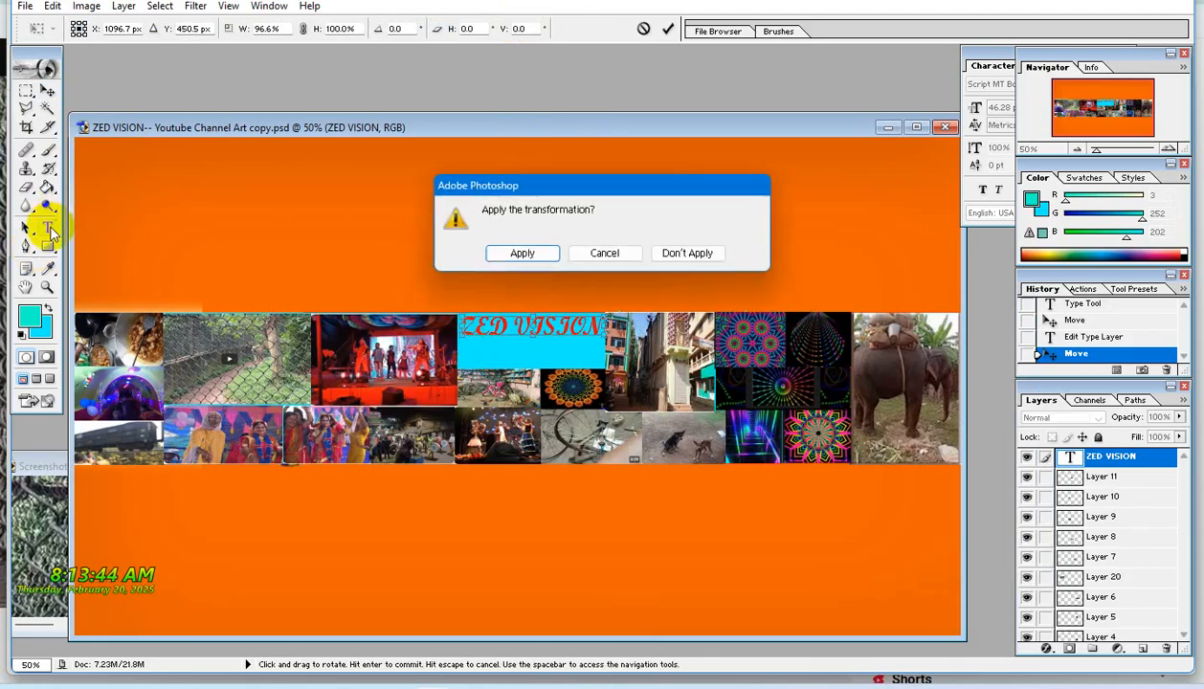
pyautogui.click(542, 255)
# Try out the fonts listed after Script MT Bold, through SimSun-ExtG, on the whole ZED VISION text.
pyautogui.click(497, 327)
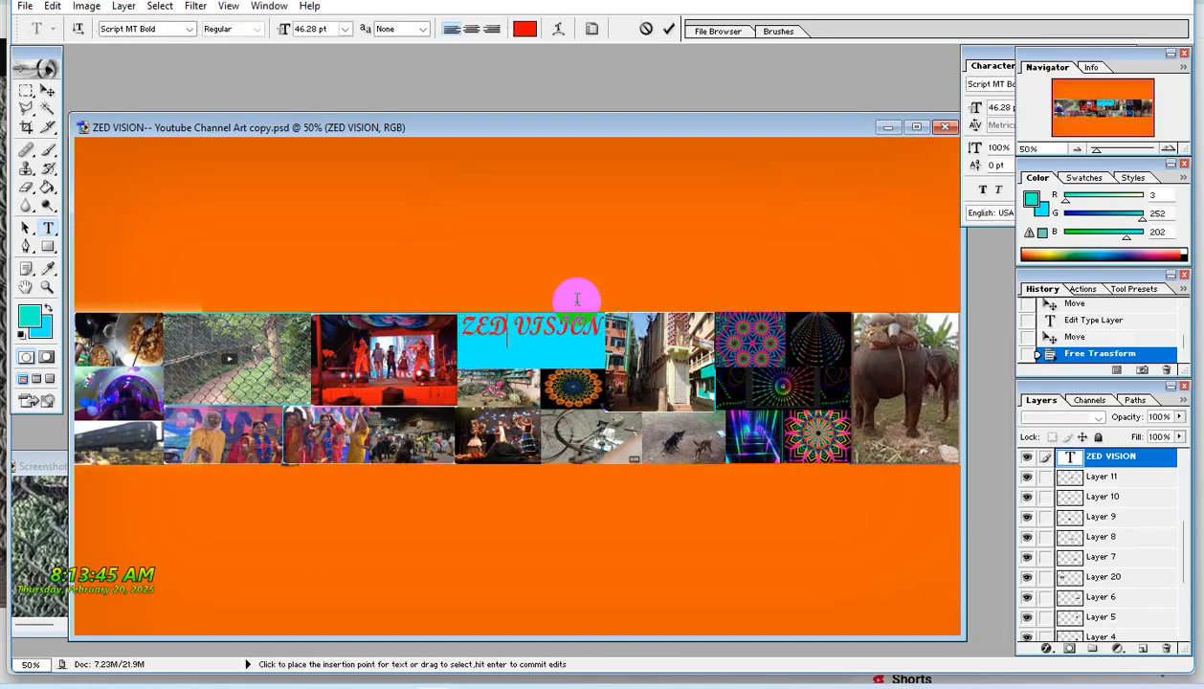
pyautogui.hotkey('ctrl', 'a')
pyautogui.click(141, 31)
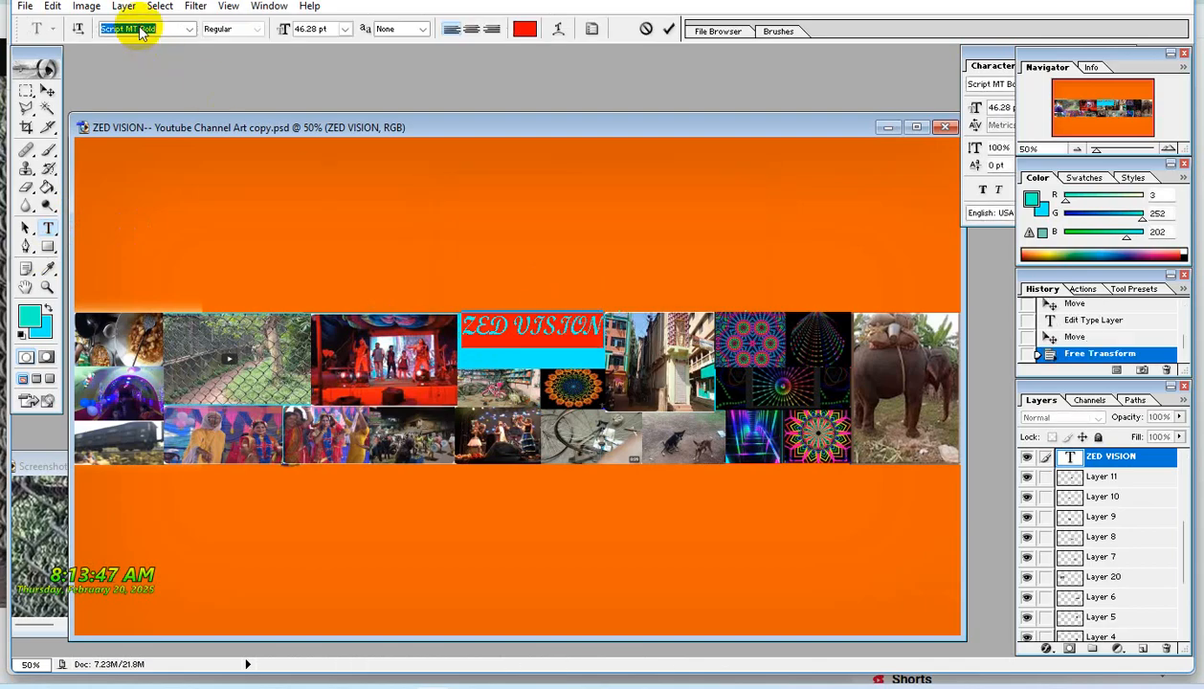
pyautogui.press('Down')
pyautogui.press('Down')
pyautogui.press('Down')
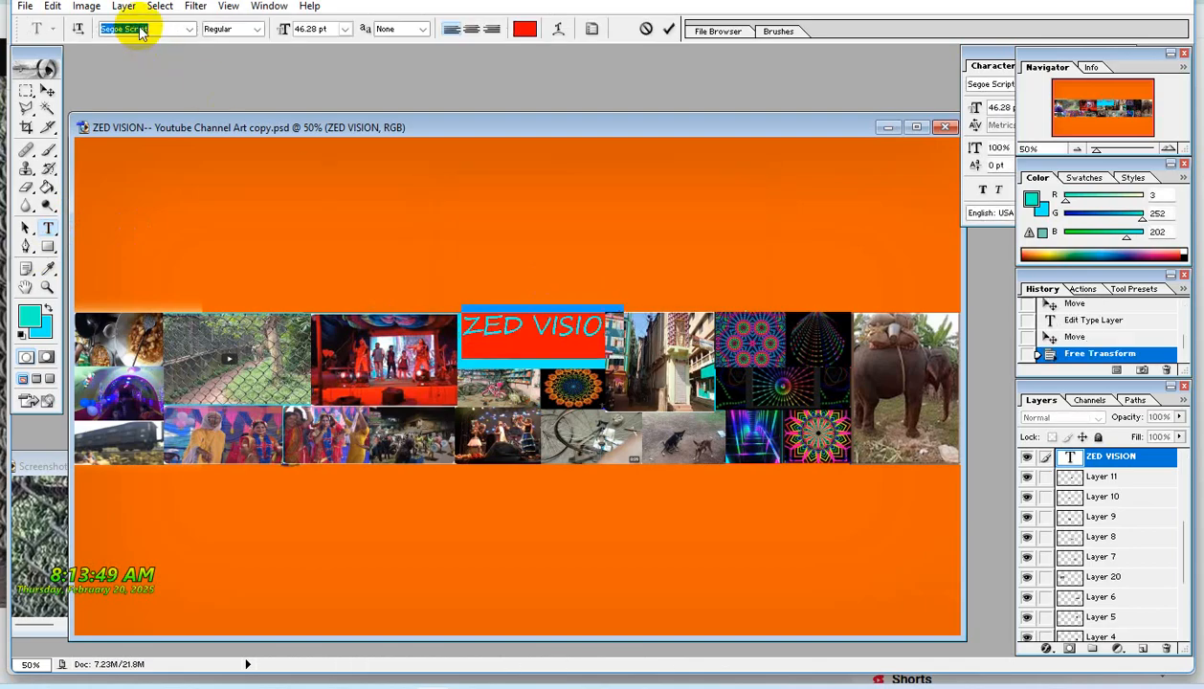
pyautogui.press('Down')
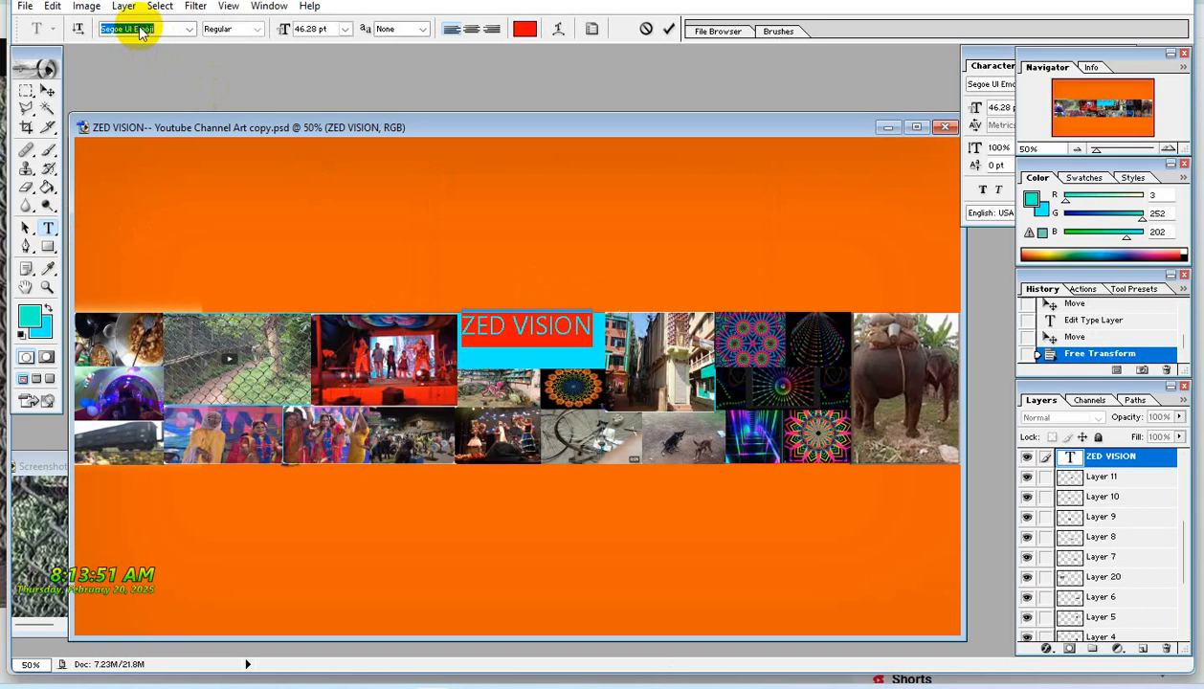
pyautogui.press('Up')
pyautogui.press('Up')
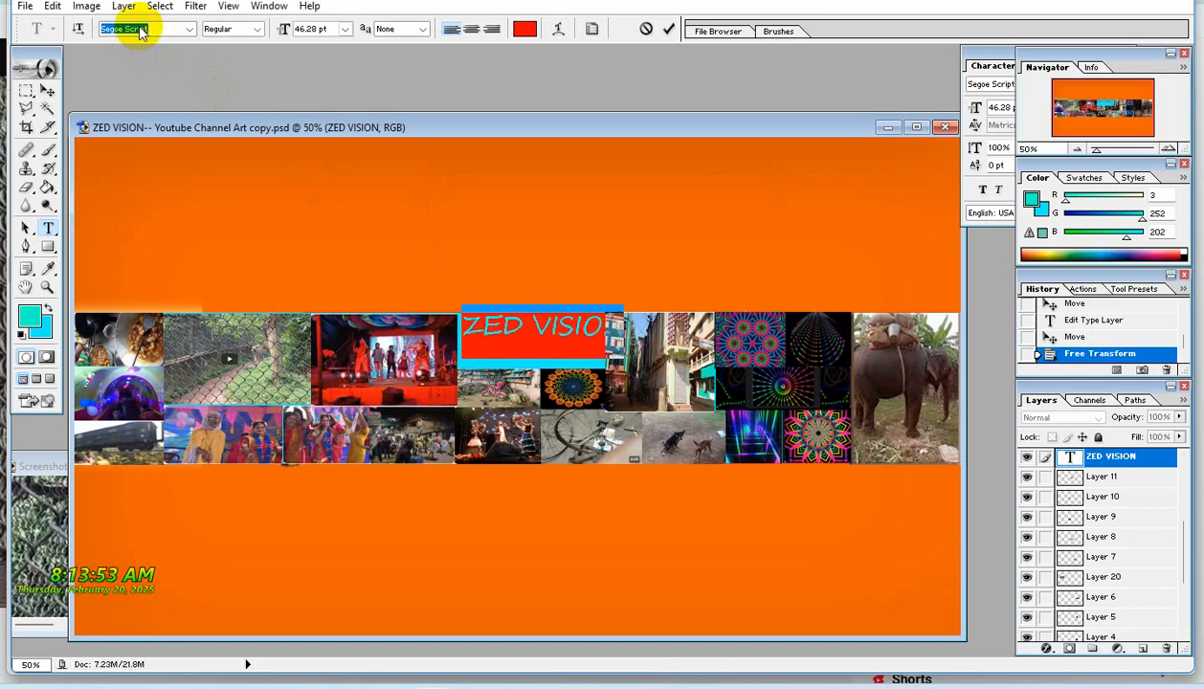
pyautogui.press('Down')
pyautogui.press('Down')
pyautogui.press('Down')
pyautogui.press('Down')
pyautogui.press('Down')
pyautogui.press('Down')
pyautogui.press('Down')
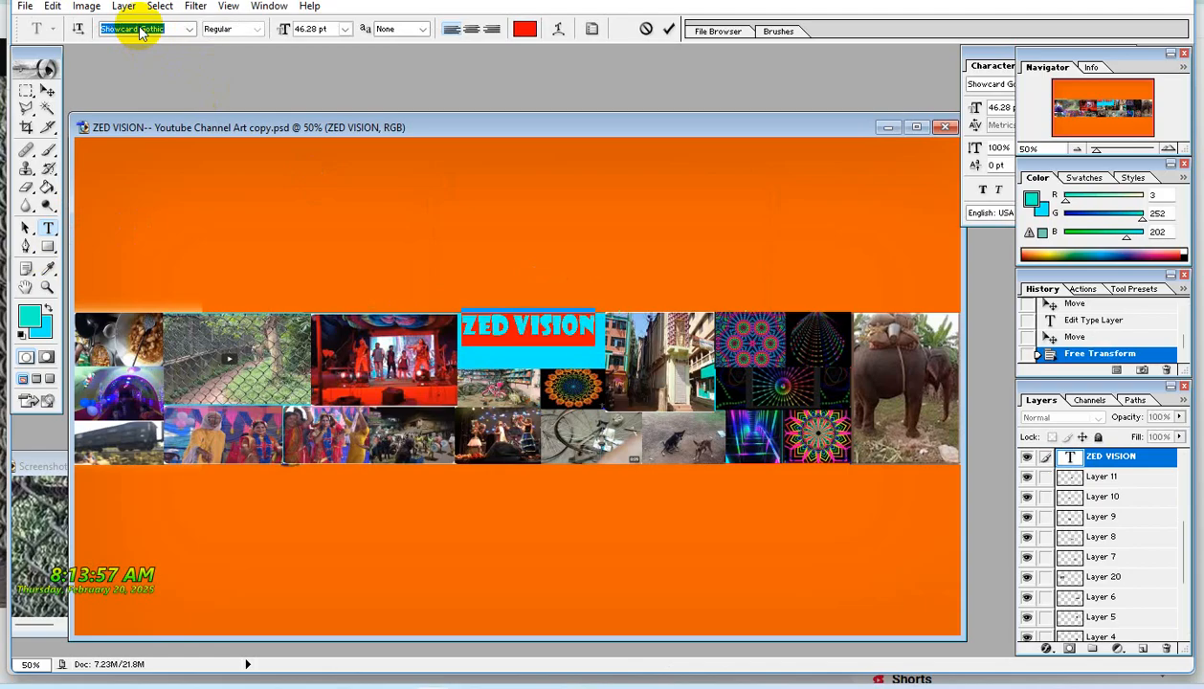
pyautogui.press('Down')
pyautogui.press('Down')
pyautogui.press('Down')
pyautogui.press('Down')
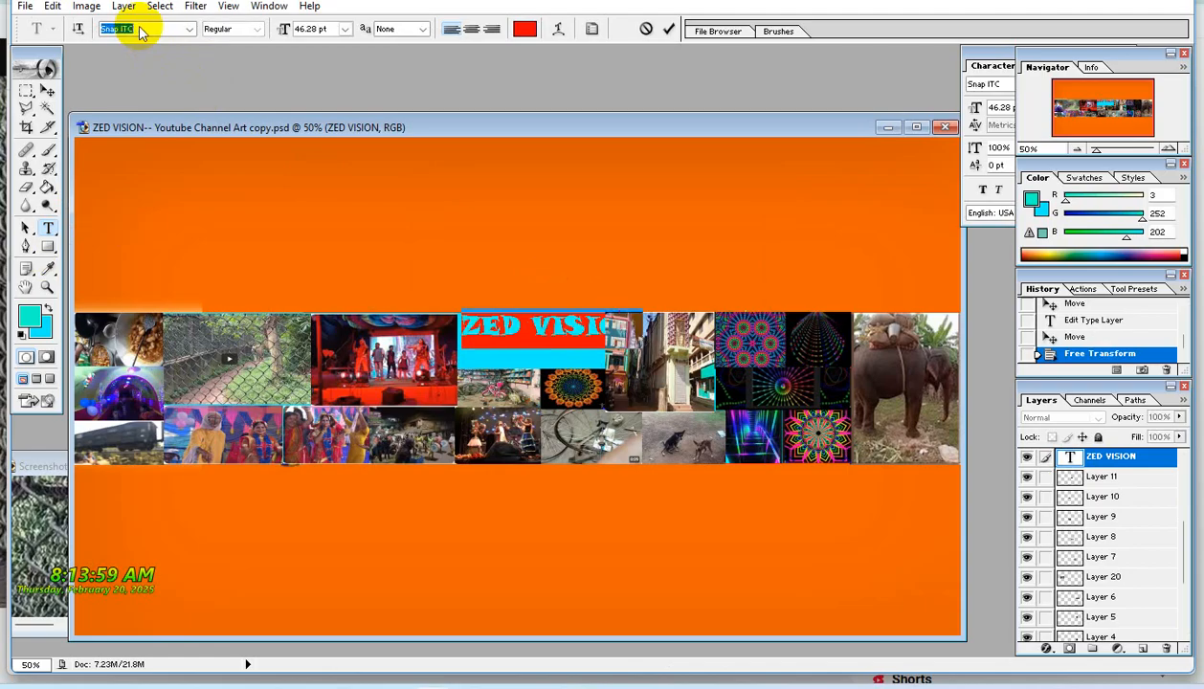
pyautogui.press('Down')
pyautogui.press('Up')
pyautogui.press('Down')
pyautogui.press('Down')
pyautogui.press('Down')
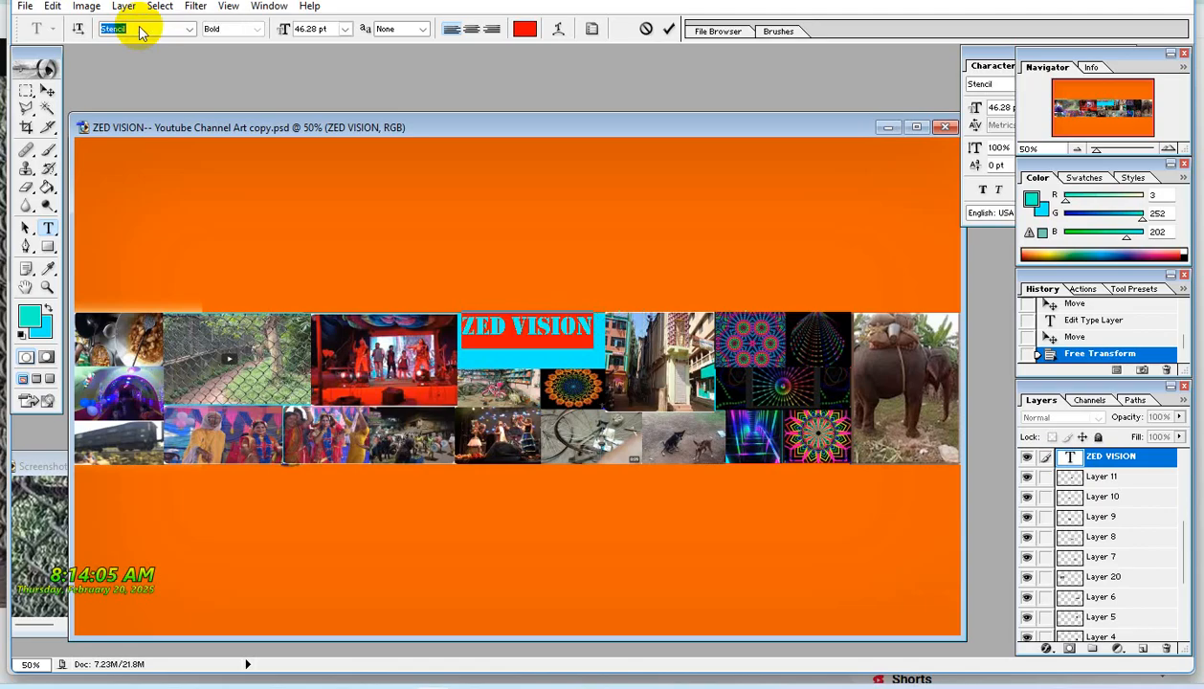
pyautogui.press('Down')
pyautogui.press('Down')
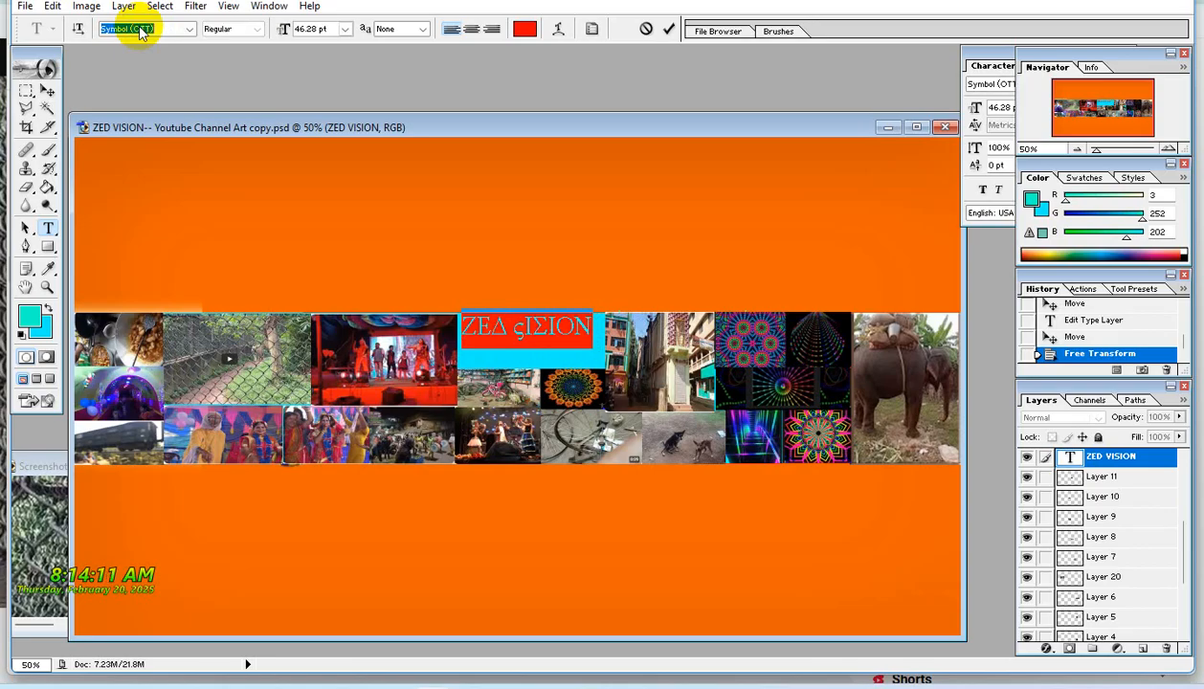
pyautogui.press('Down')
pyautogui.press('Down')
pyautogui.press('Down')
pyautogui.press('Down')
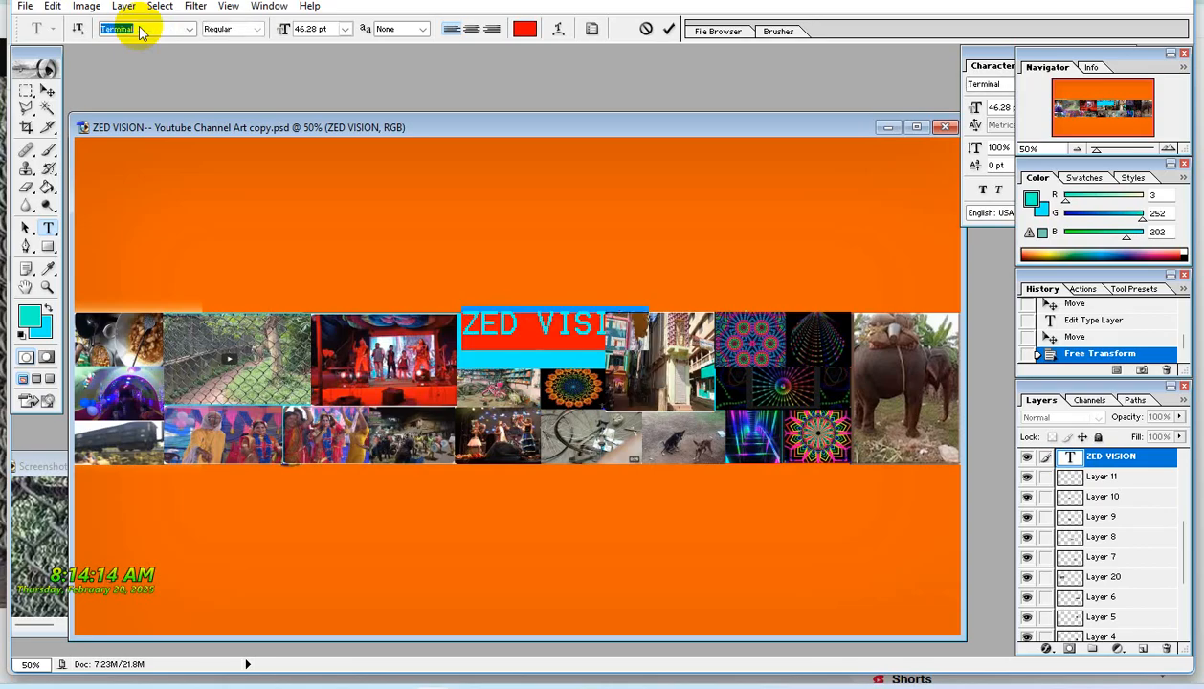
pyautogui.press('Down')
pyautogui.press('Down')
pyautogui.press('Down')
pyautogui.press('Down')
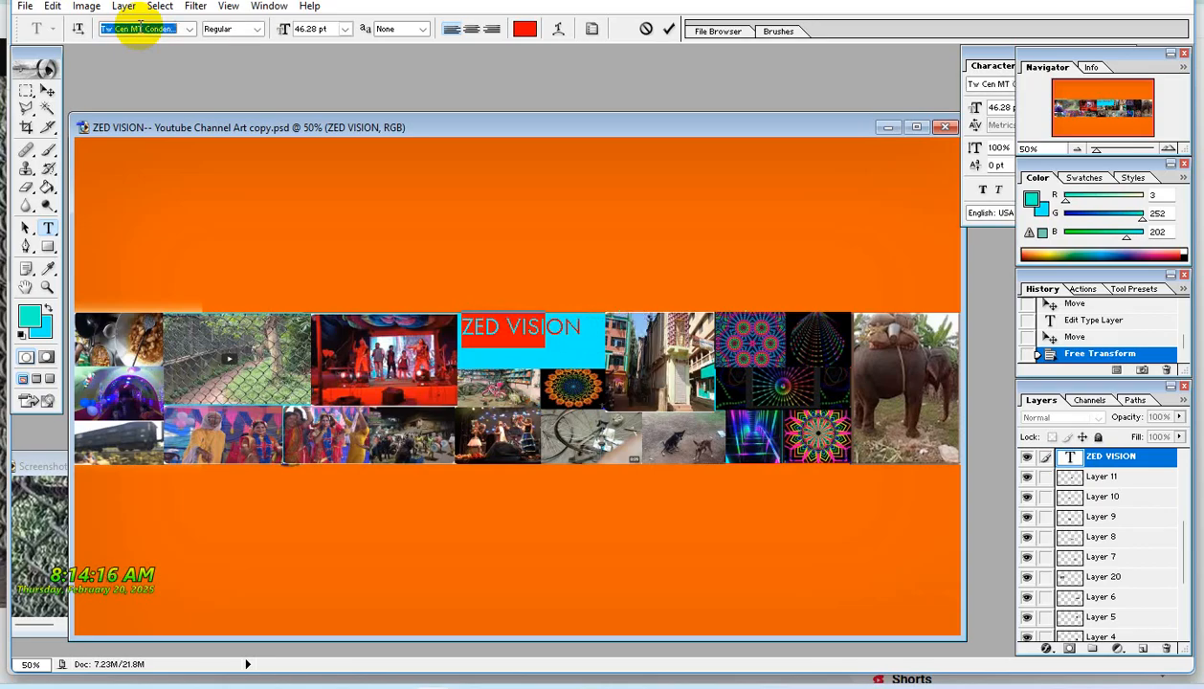
pyautogui.press('Down')
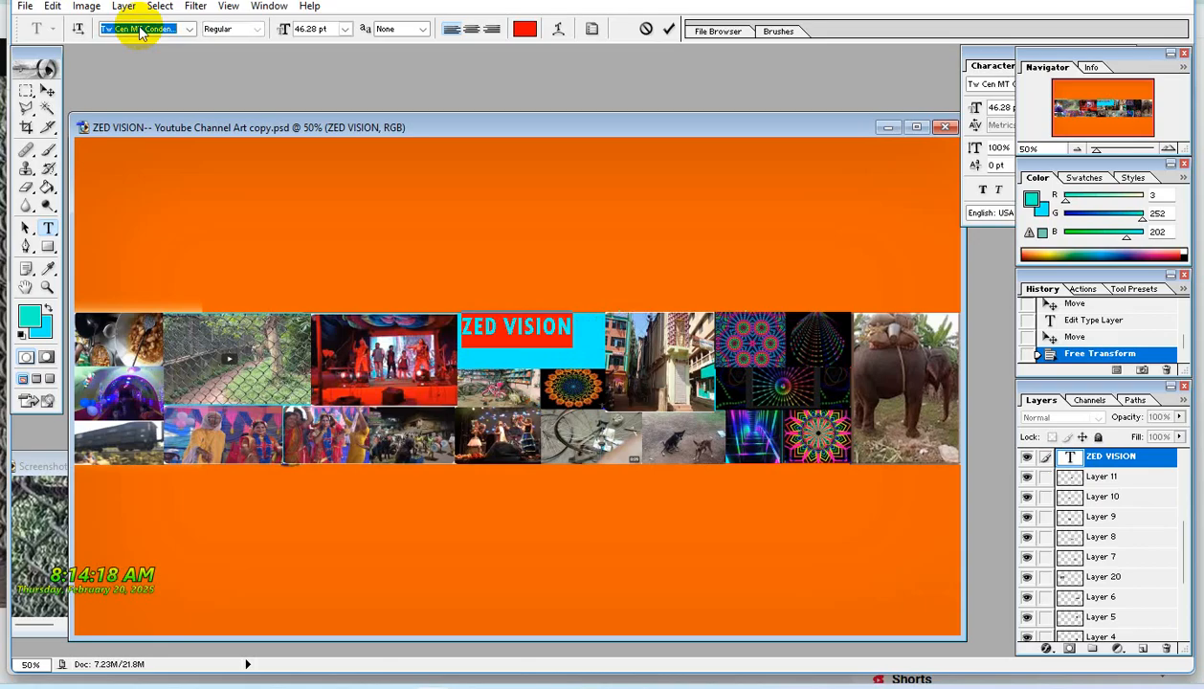
pyautogui.press('Down')
pyautogui.press('Down')
pyautogui.press('Down')
pyautogui.press('Down')
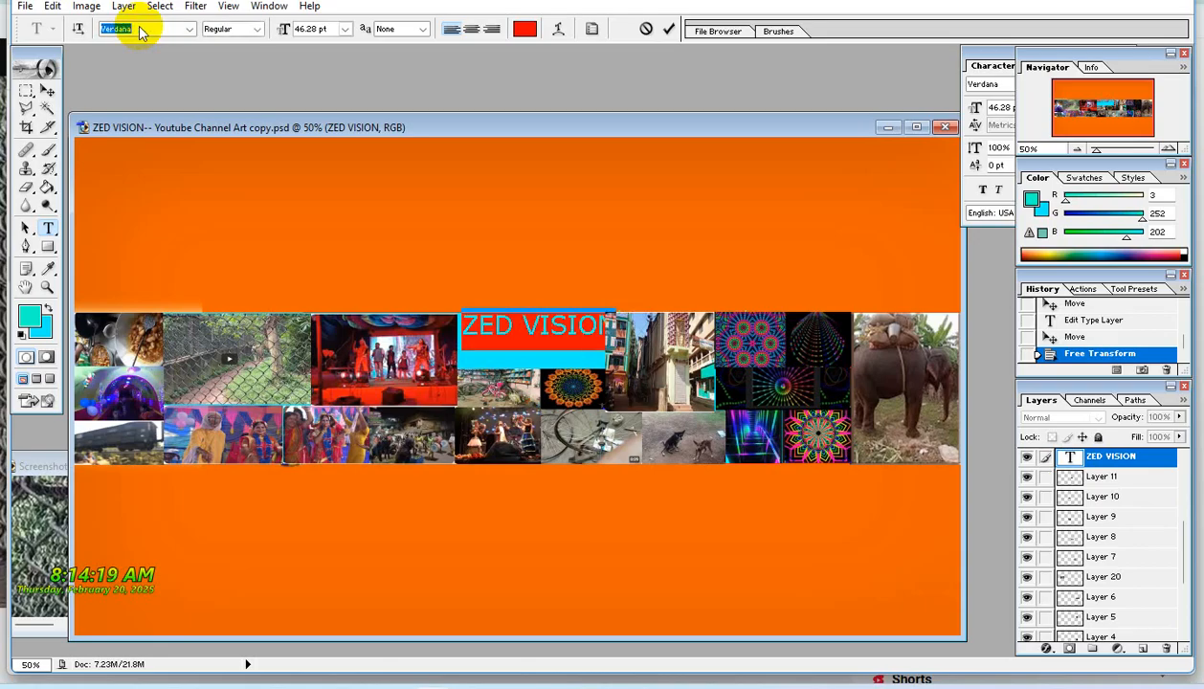
pyautogui.press('Down')
pyautogui.press('Down')
pyautogui.press('Down')
pyautogui.press('Down')
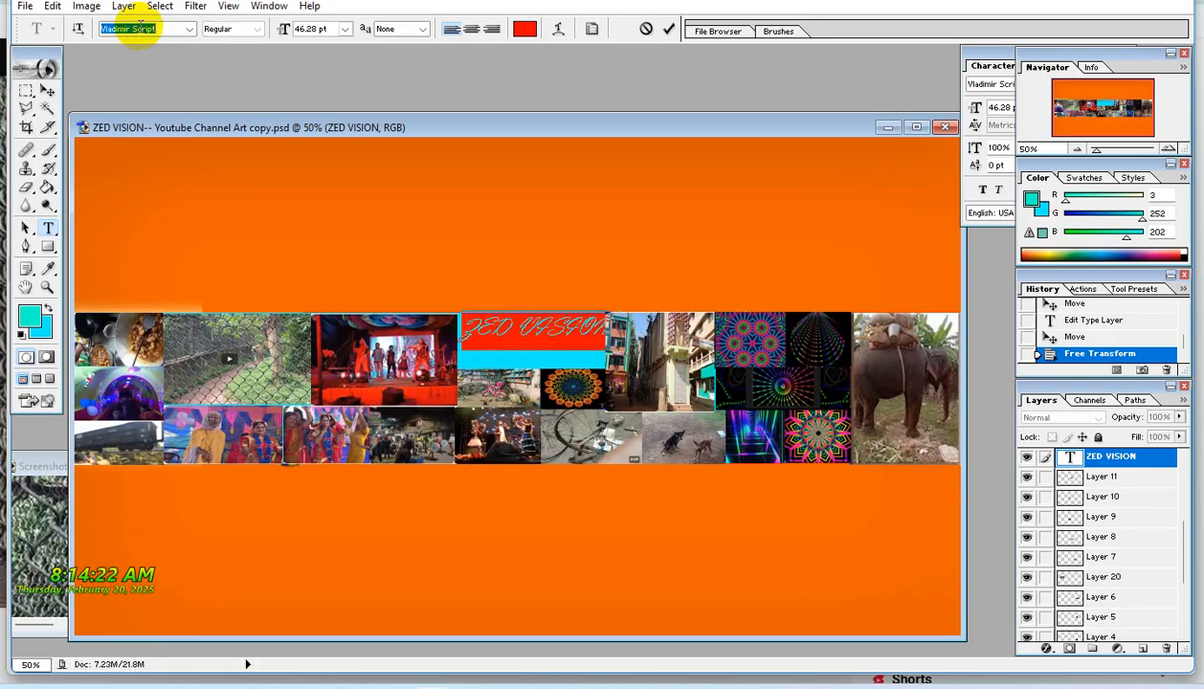
pyautogui.press('Down')
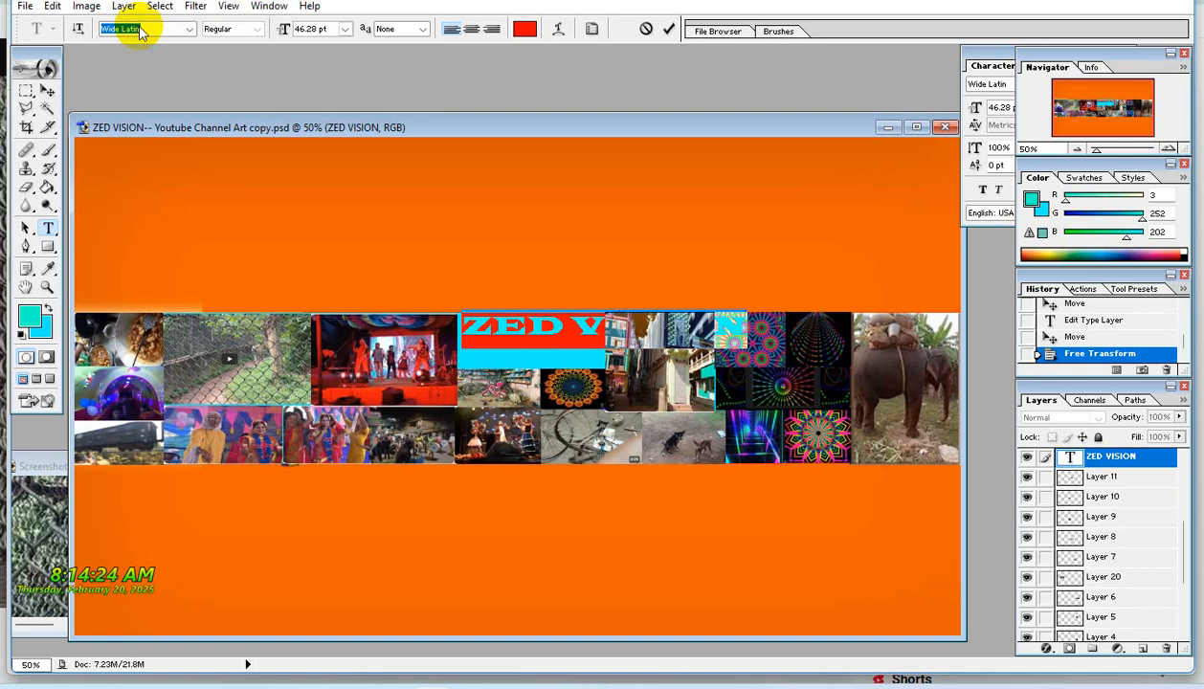
pyautogui.press('Down')
pyautogui.press('Down')
pyautogui.press('Down')
pyautogui.press('Down')
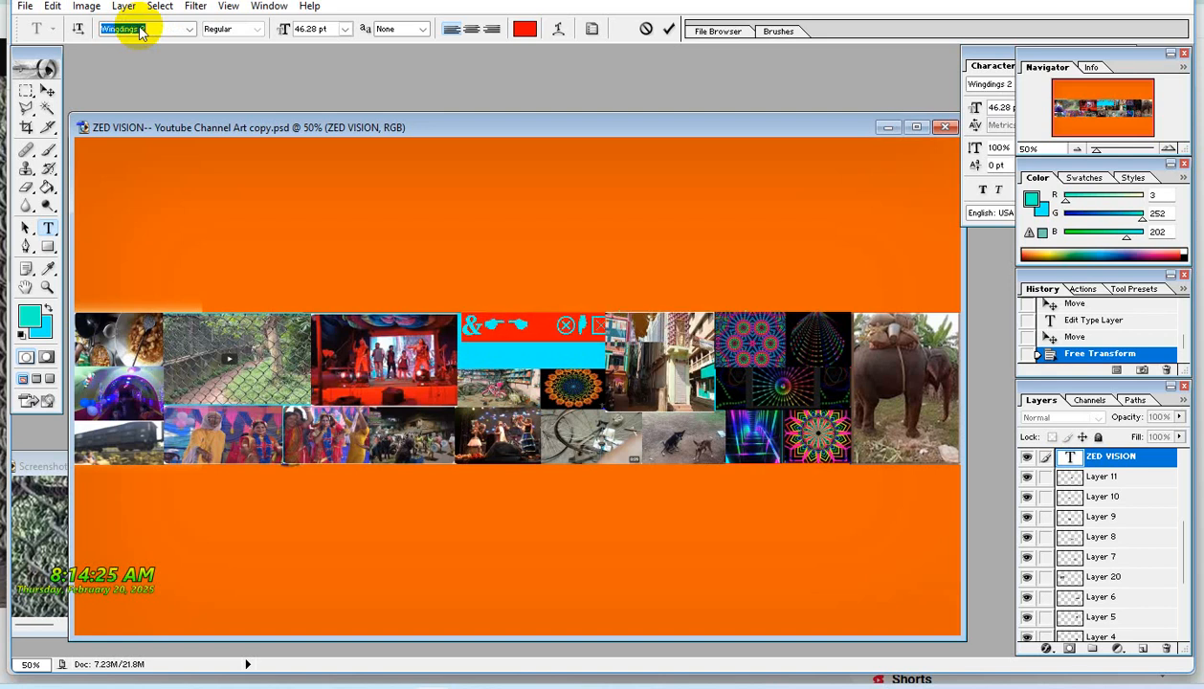
pyautogui.press('Down')
pyautogui.press('Down')
pyautogui.press('Down')
pyautogui.press('Down')
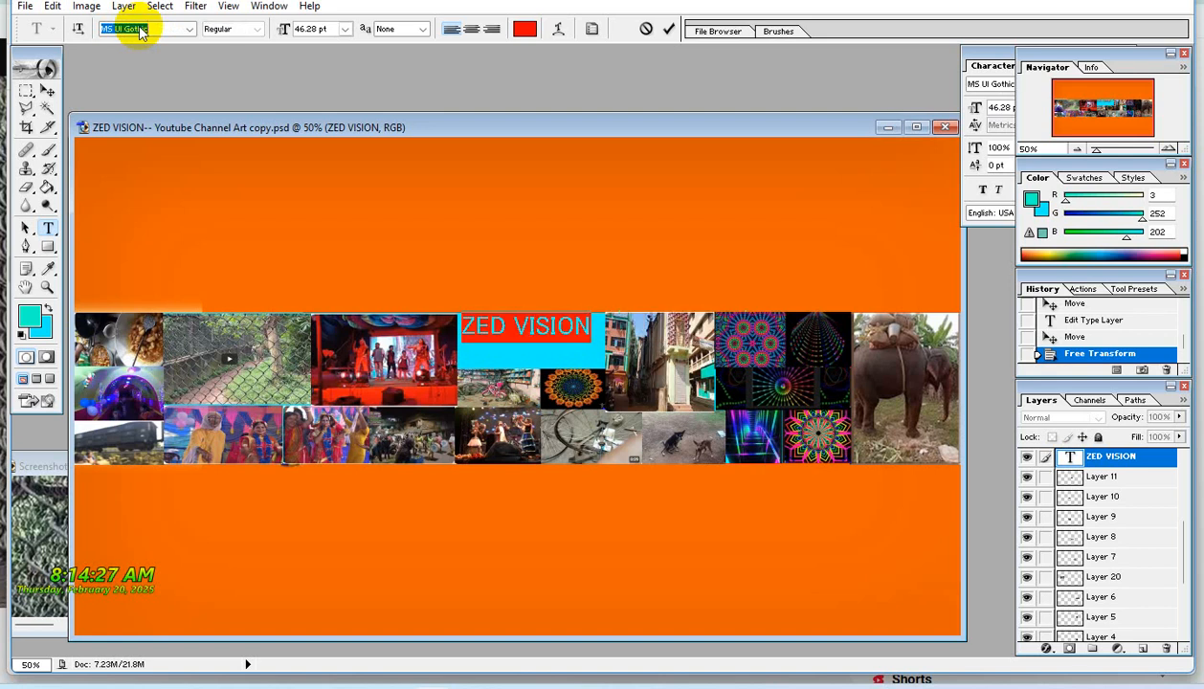
pyautogui.press('Down')
pyautogui.press('Down')
pyautogui.press('Down')
pyautogui.press('Down')
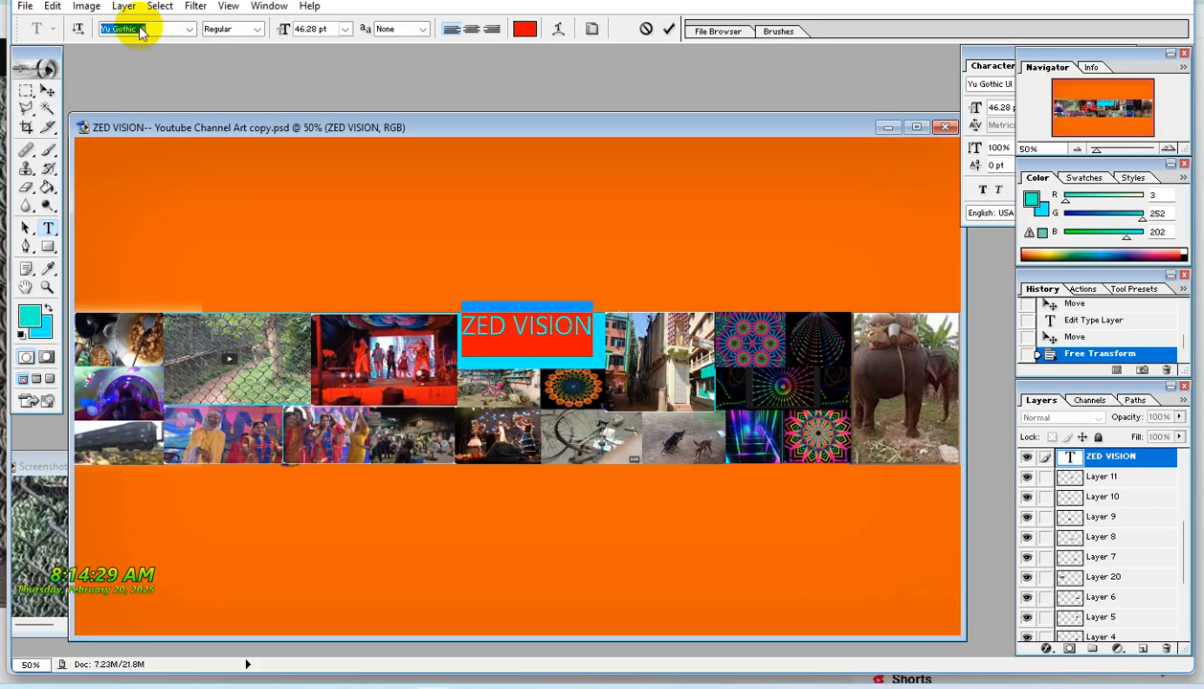
pyautogui.press('Down')
pyautogui.press('Down')
pyautogui.press('Down')
pyautogui.press('Down')
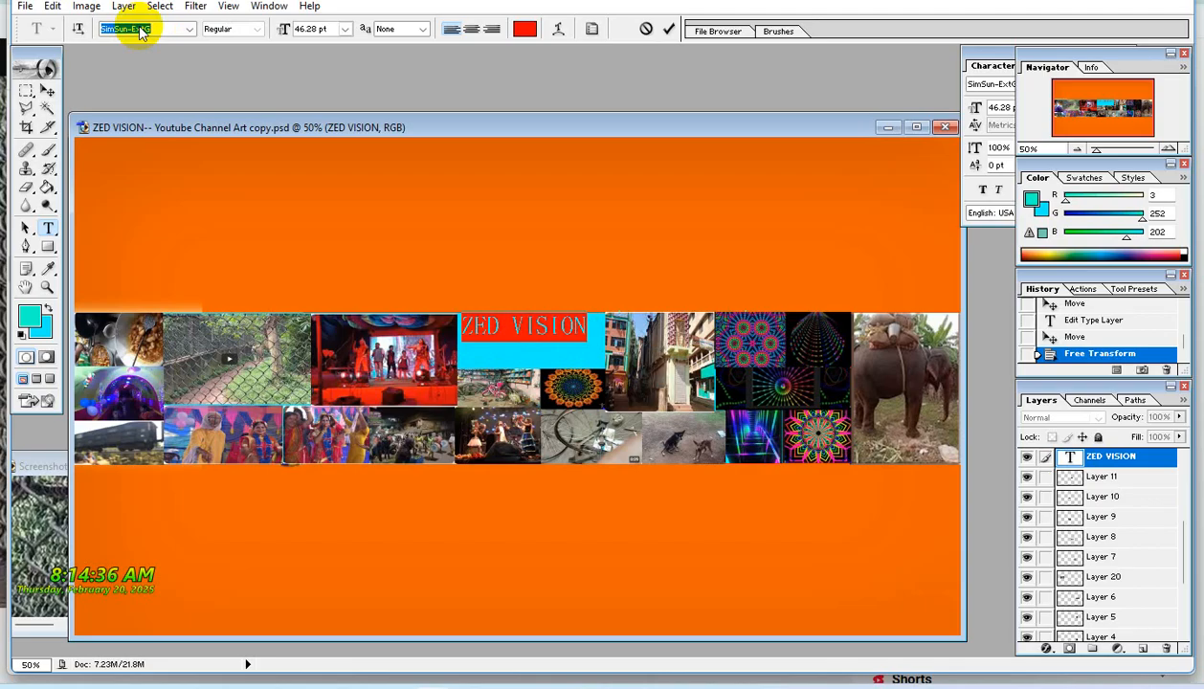
# Go through the fonts from AbirvabHimel onward and set the ZED VISION text in Britannic Bold.
pyautogui.click(189, 28)
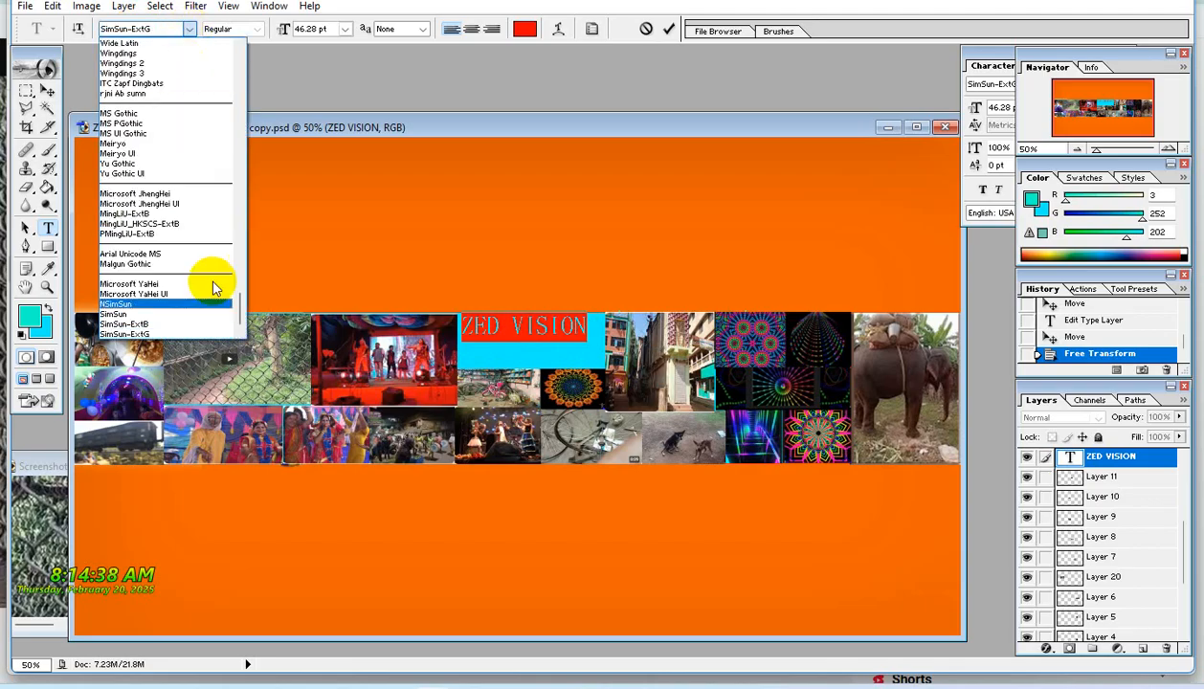
pyautogui.moveTo(241, 311); pyautogui.dragTo(236, 40)
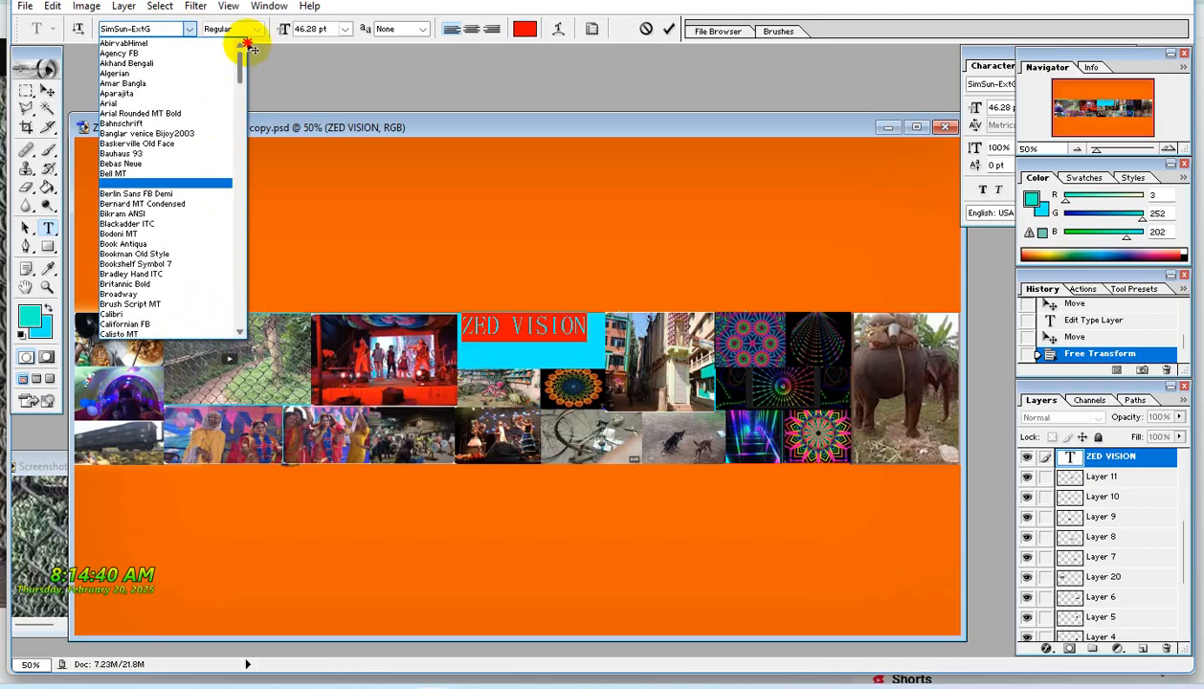
pyautogui.click(134, 46)
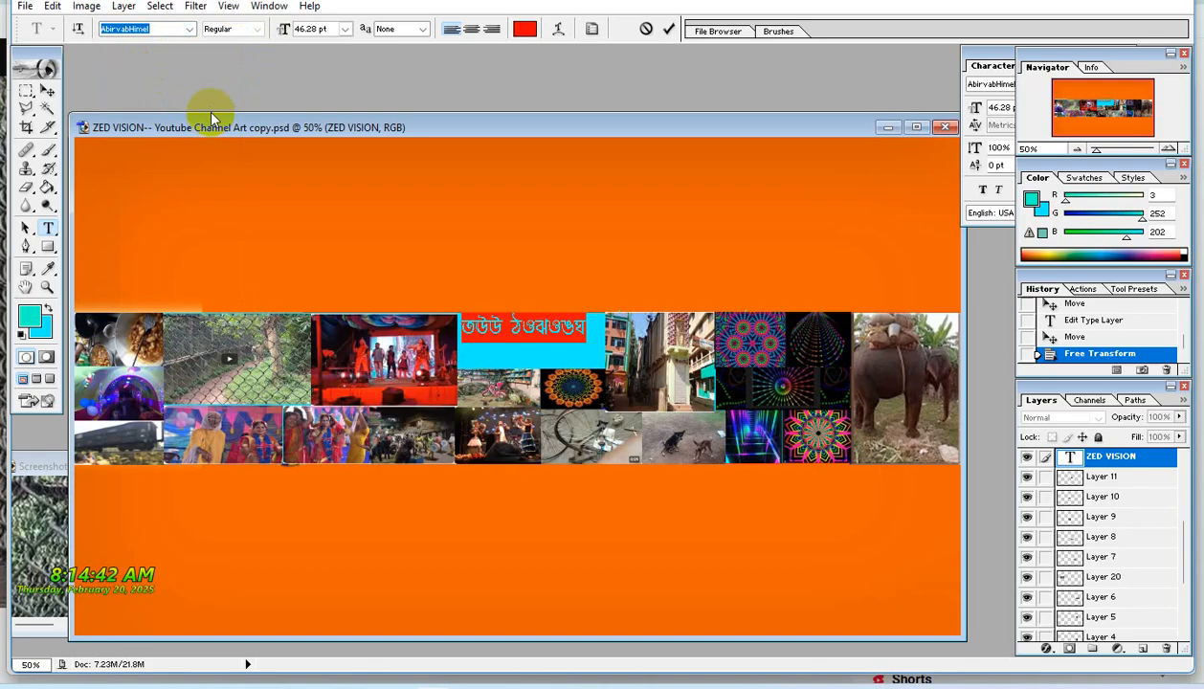
pyautogui.press('Down')
pyautogui.press('Down')
pyautogui.press('Down')
pyautogui.press('Down')
pyautogui.press('Down')
pyautogui.press('Down')
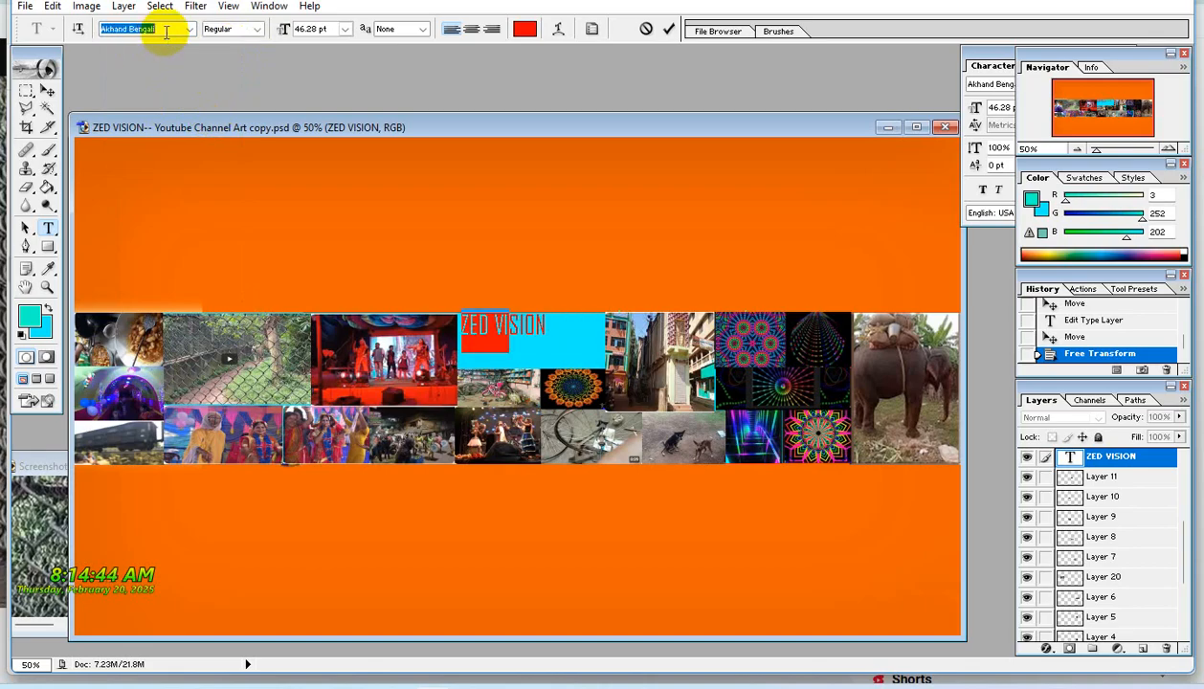
pyautogui.press('Down')
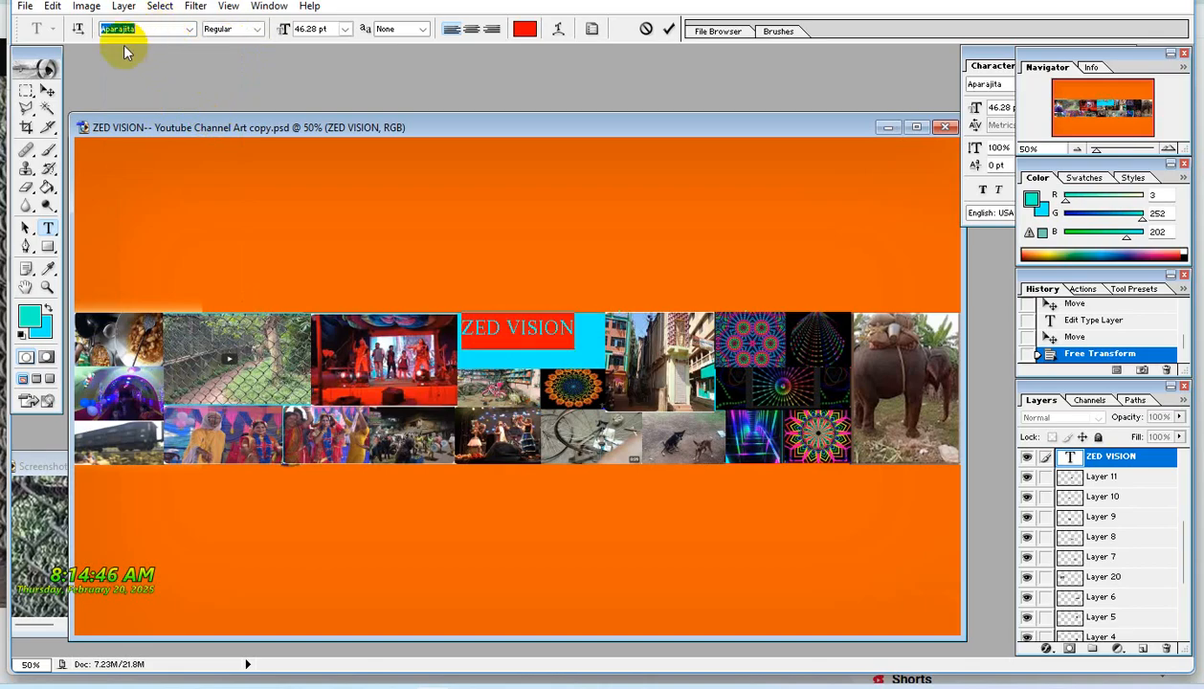
pyautogui.press('Down')
pyautogui.press('Down')
pyautogui.press('Down')
pyautogui.press('Down')
pyautogui.press('Down')
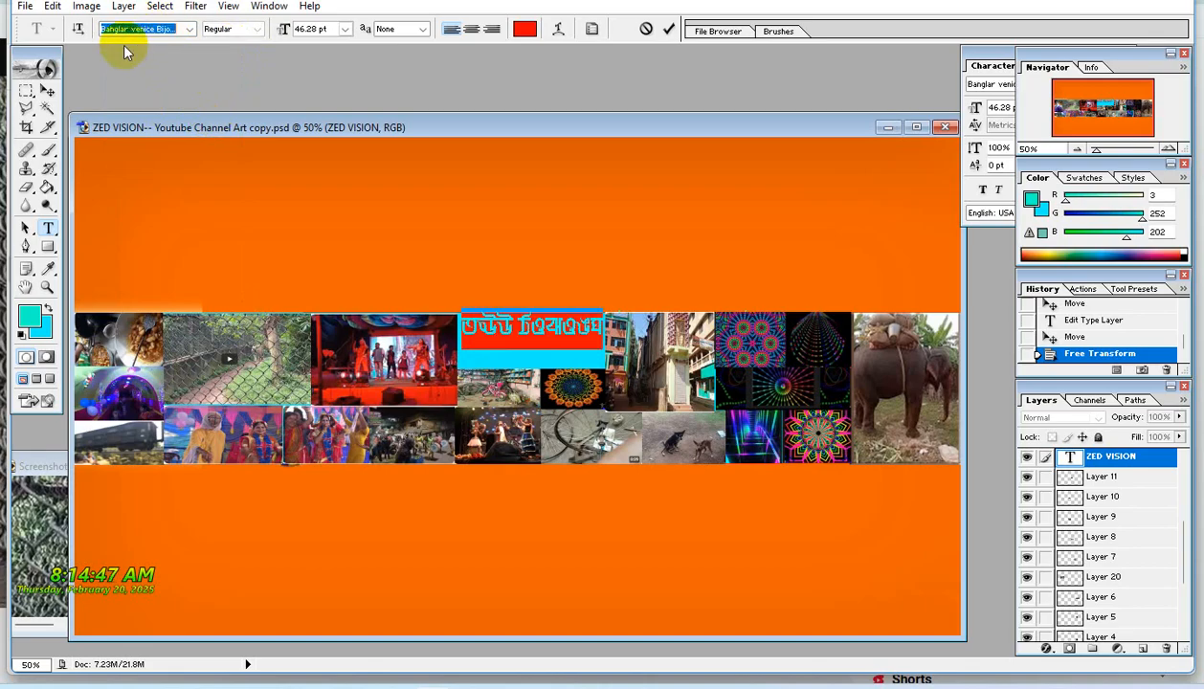
pyautogui.press('Down')
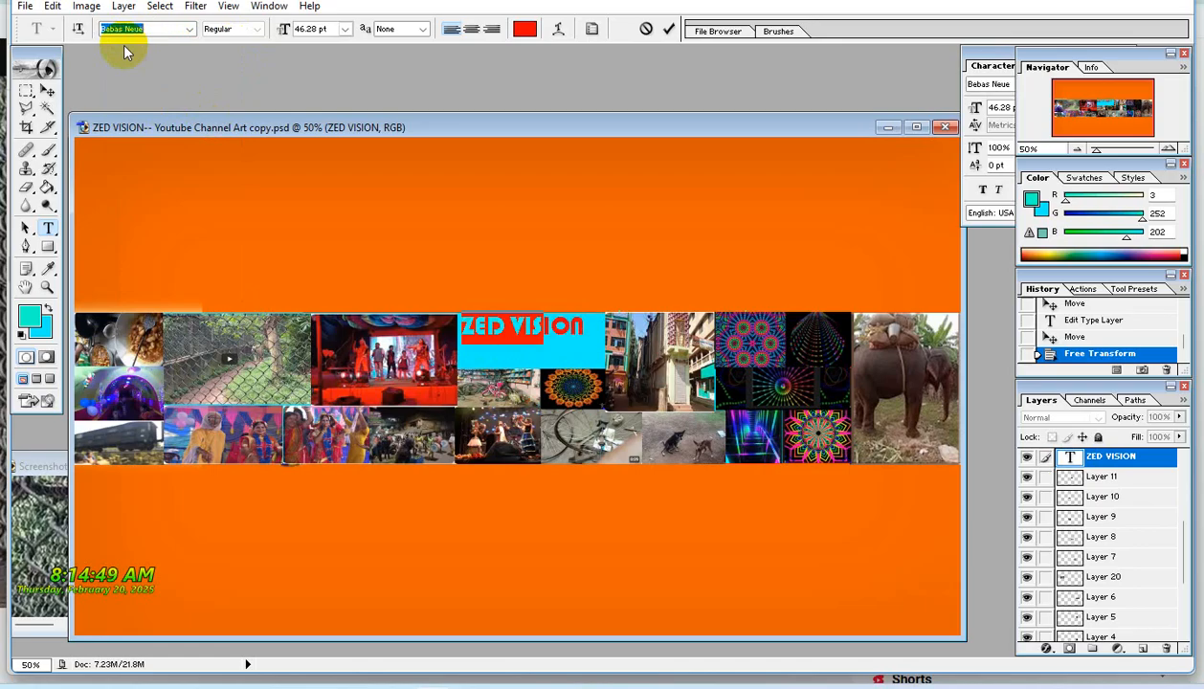
pyautogui.press('Down')
pyautogui.press('Down')
pyautogui.press('Down')
pyautogui.press('Down')
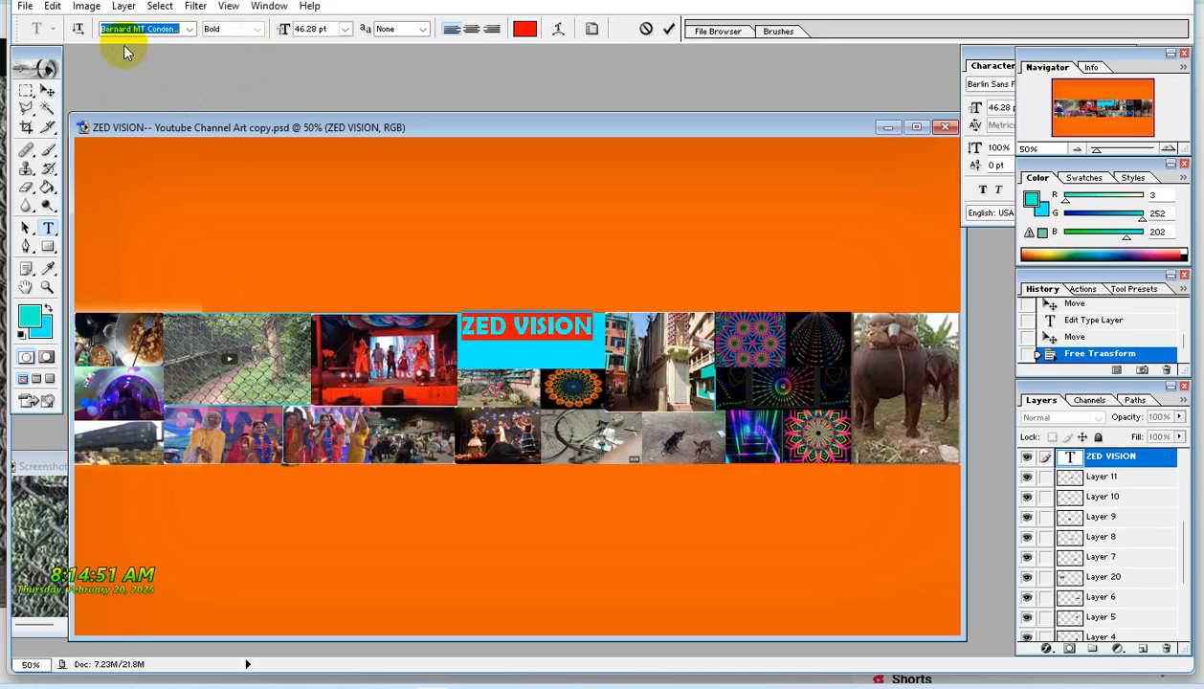
pyautogui.press('Down')
pyautogui.press('Down')
pyautogui.press('Down')
pyautogui.press('Down')
pyautogui.press('Down')
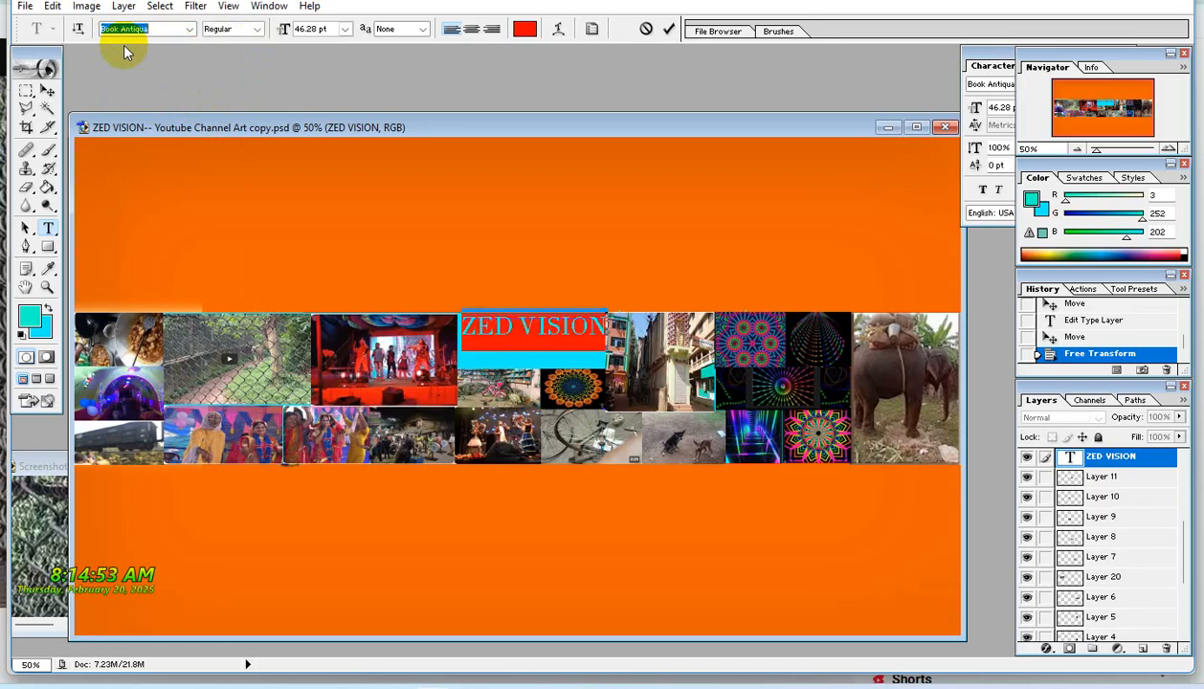
pyautogui.press('Down')
pyautogui.press('Down')
pyautogui.press('Down')
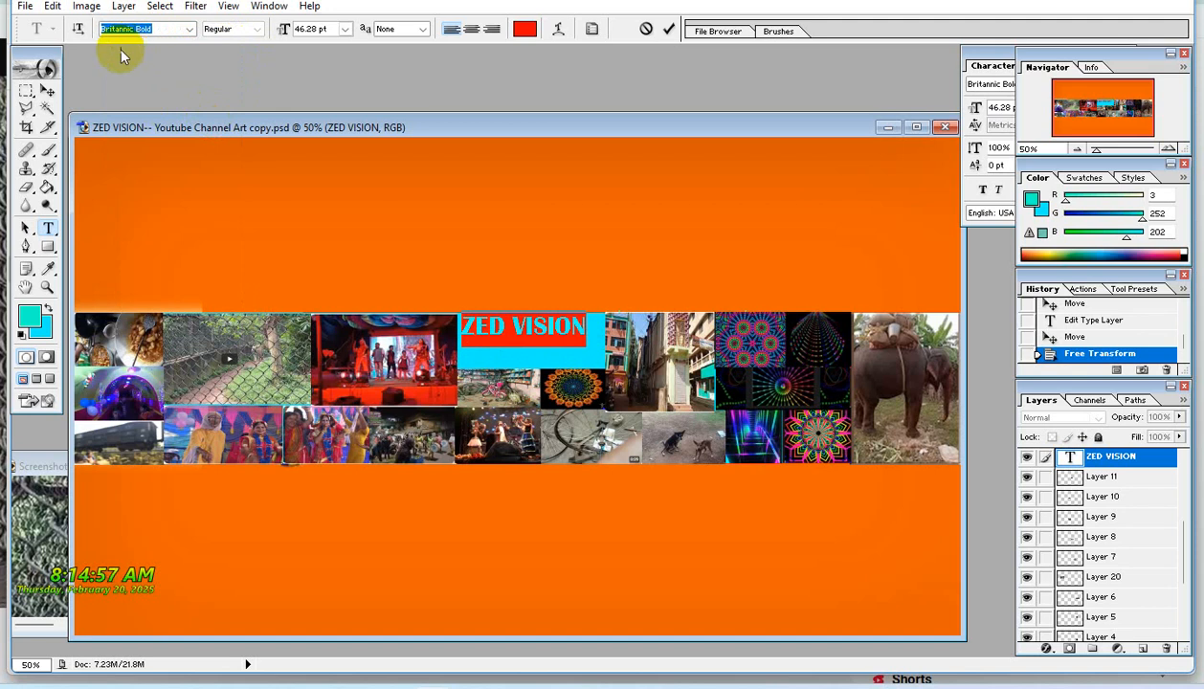
# Keep the Britannic Bold font and move the ZED VISION text onto the upper part of the fence-path thumbnail.
pyautogui.click(47, 90)
pyautogui.click(494, 332)
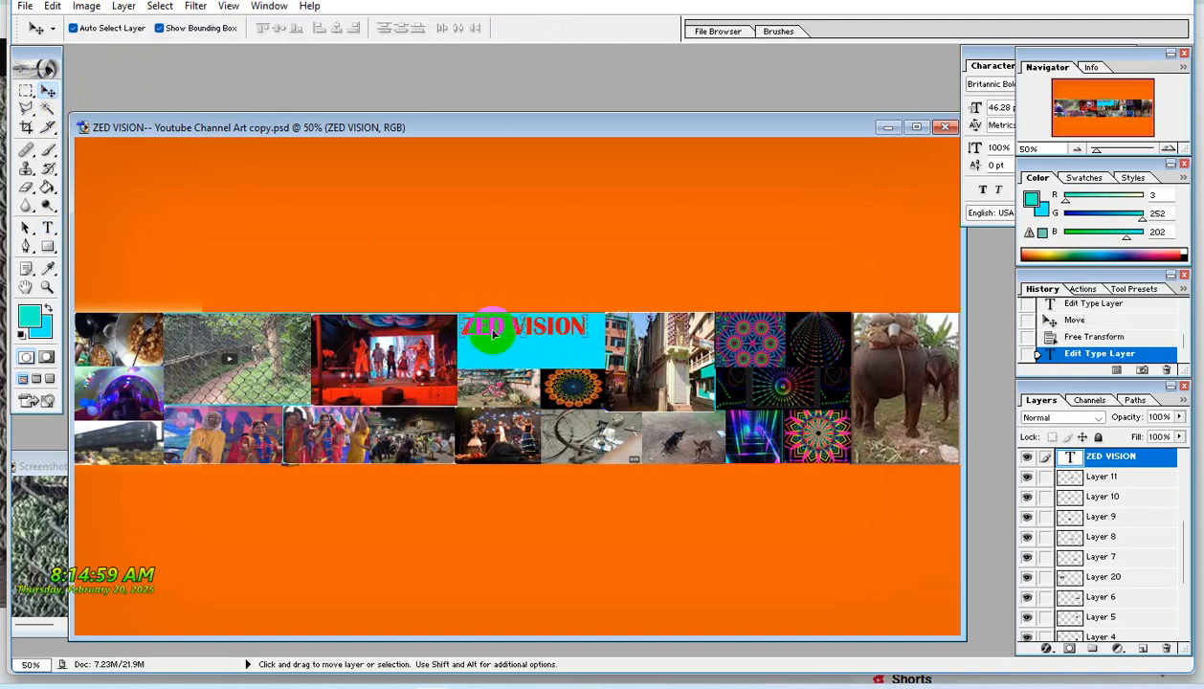
pyautogui.moveTo(500, 326); pyautogui.dragTo(201, 333)
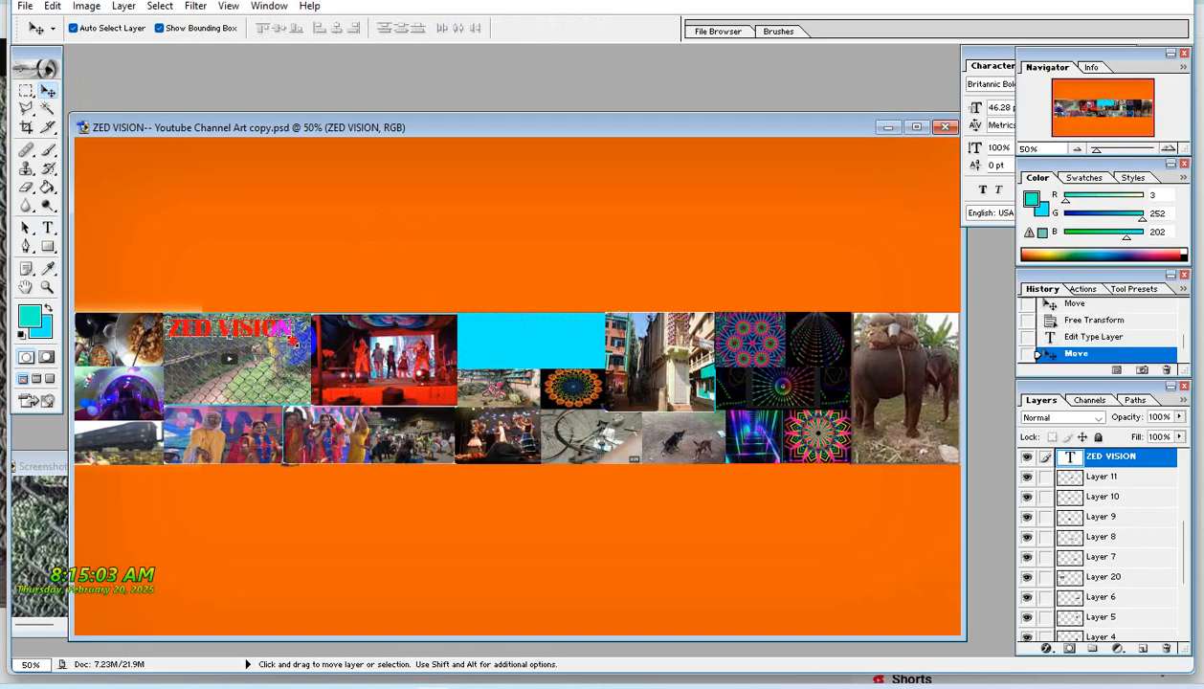
# Stretch the ZED VISION text to 352.9% width and 217.1% height and raise its layer to just above Layer 16.
pyautogui.hotkey('ctrl', 't')
pyautogui.moveTo(297, 335); pyautogui.dragTo(605, 352)
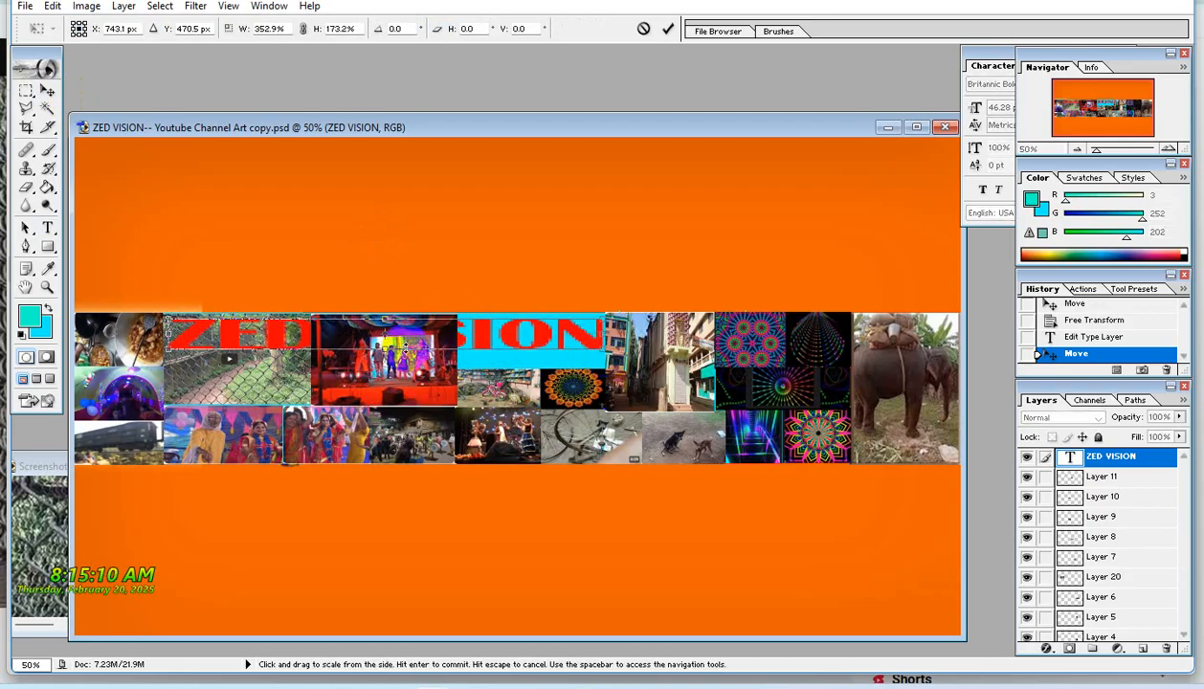
pyautogui.click(382, 319)
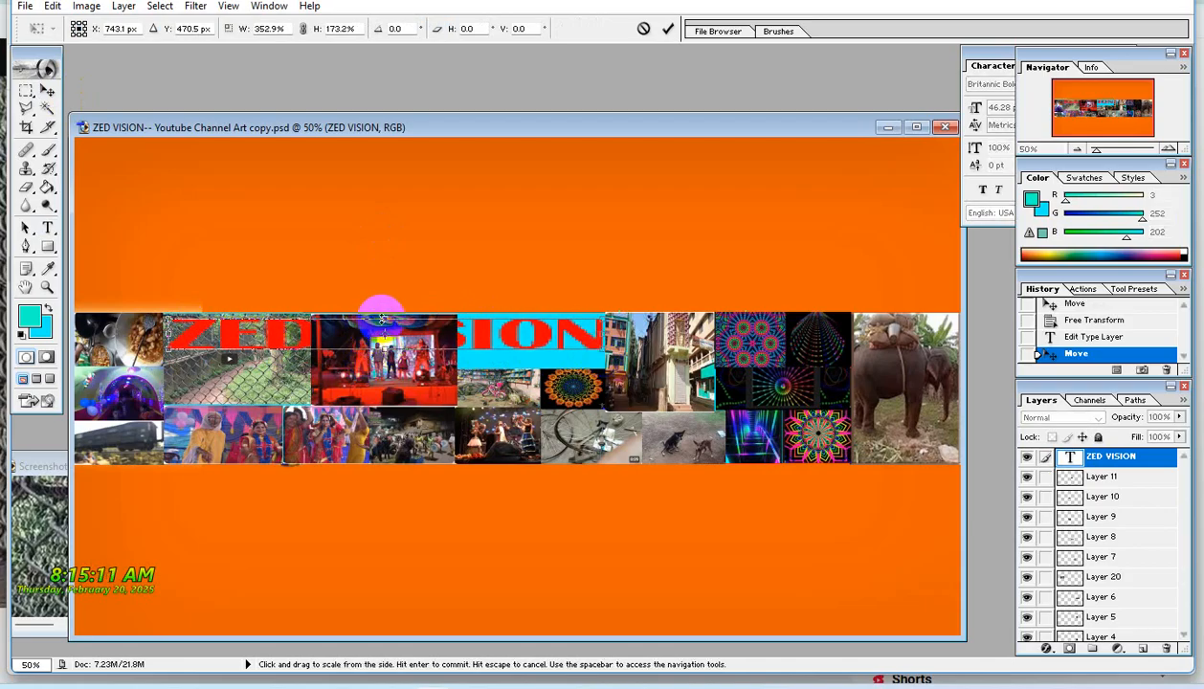
pyautogui.moveTo(383, 319); pyautogui.dragTo(382, 313)
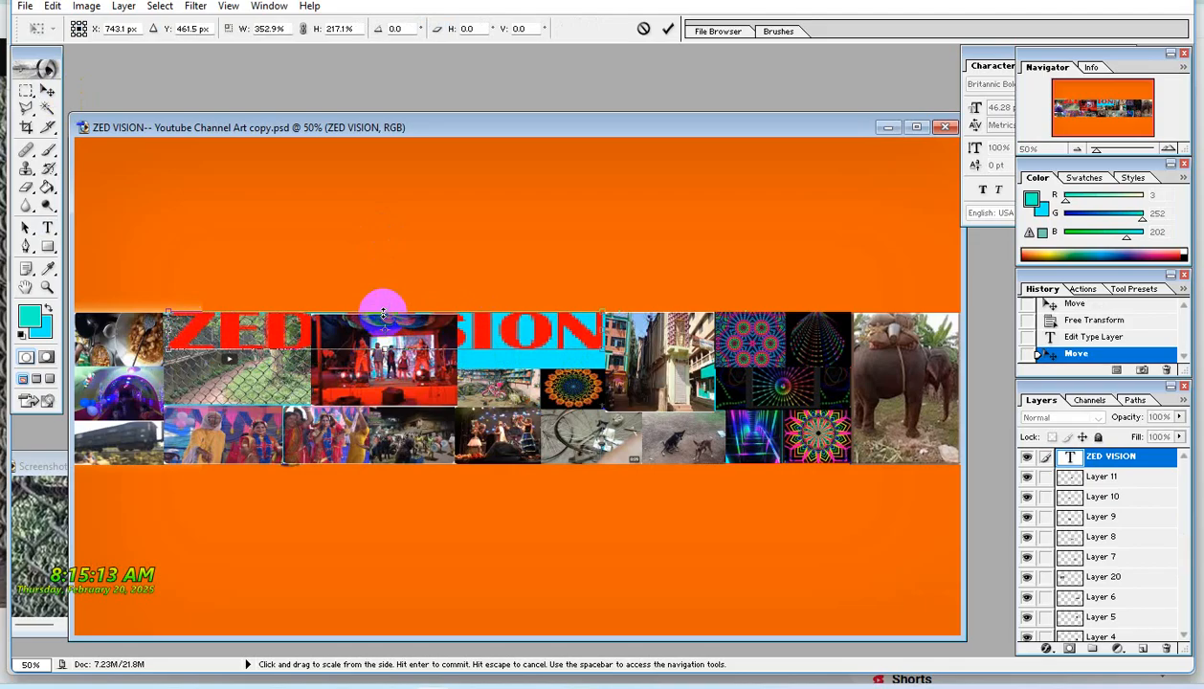
pyautogui.doubleClick(384, 309)
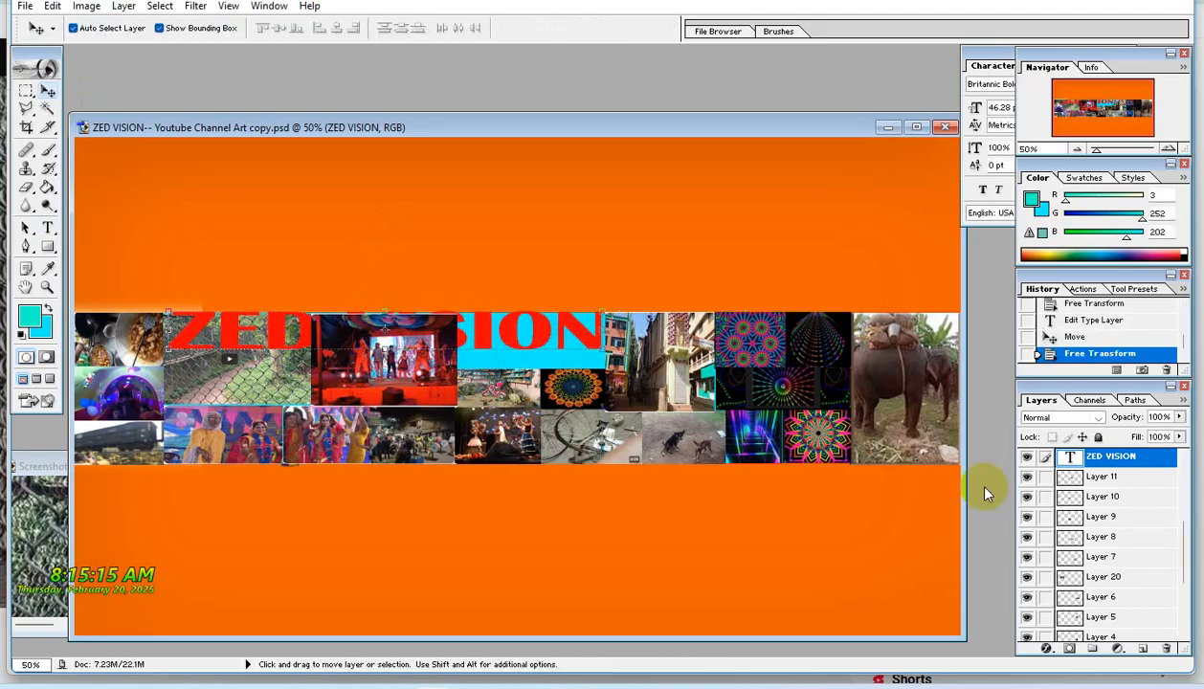
pyautogui.scroll(3, 1187, 542)
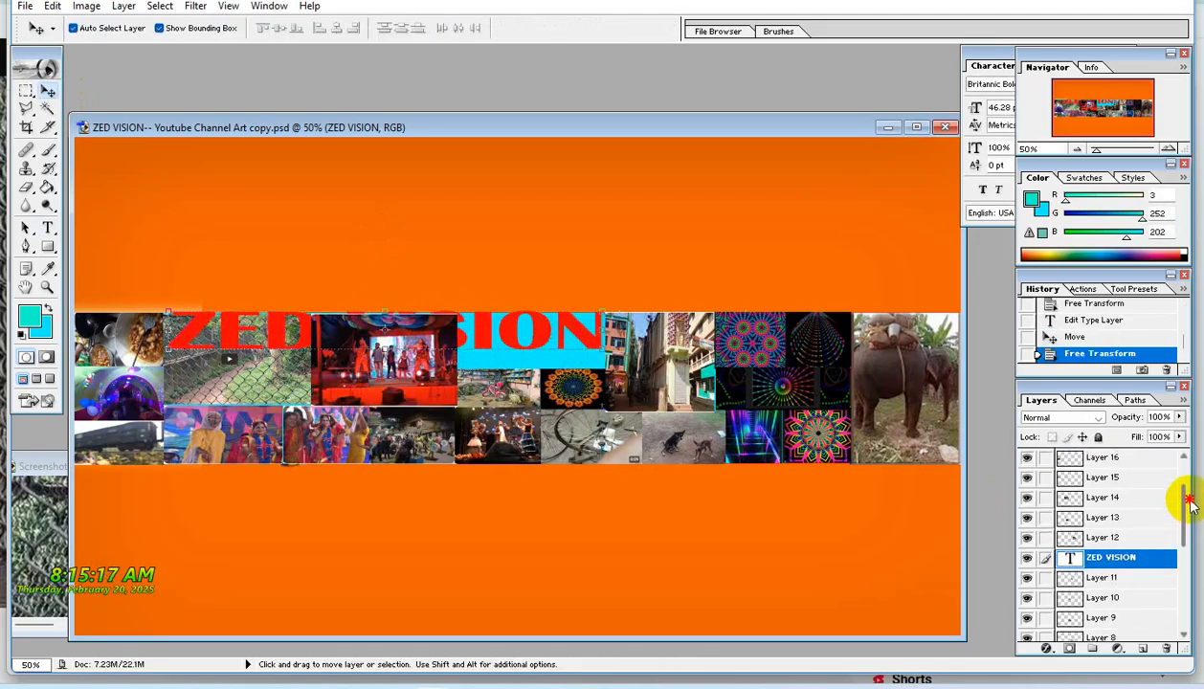
pyautogui.moveTo(1157, 571); pyautogui.dragTo(1145, 461)
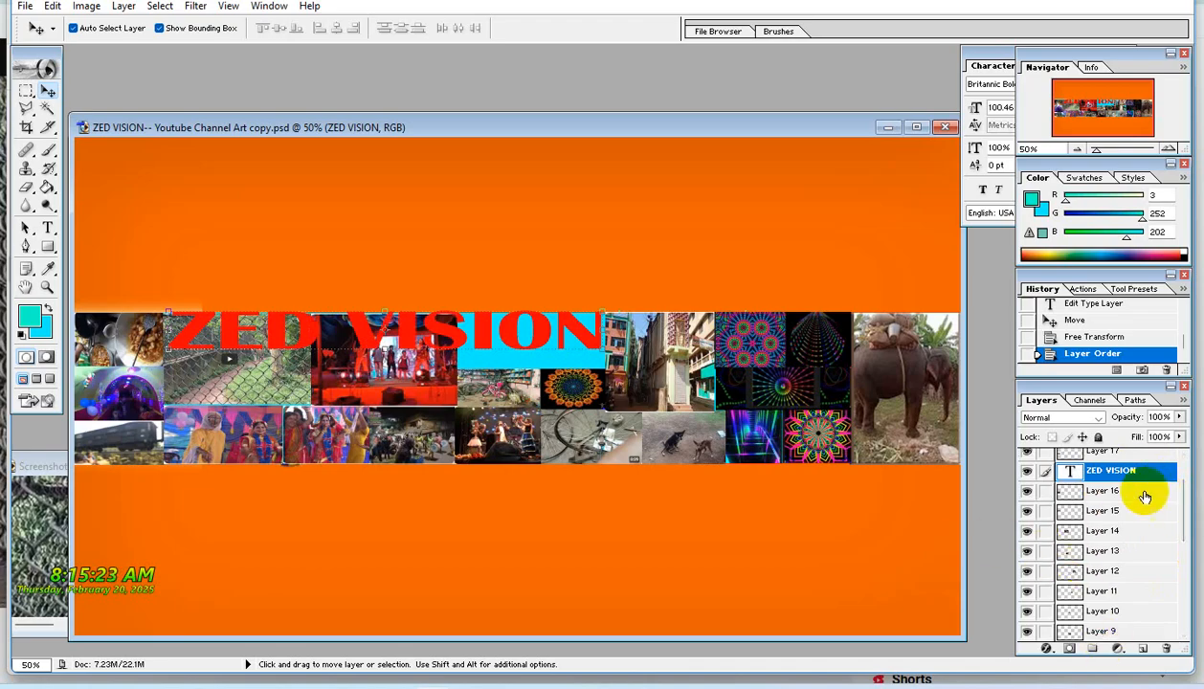
# Try to replace the ZED VISION text layer with a new layer copied through the text's outline selection.
pyautogui.keyDown('ctrl'); pyautogui.click(1142, 476); pyautogui.keyUp('ctrl')
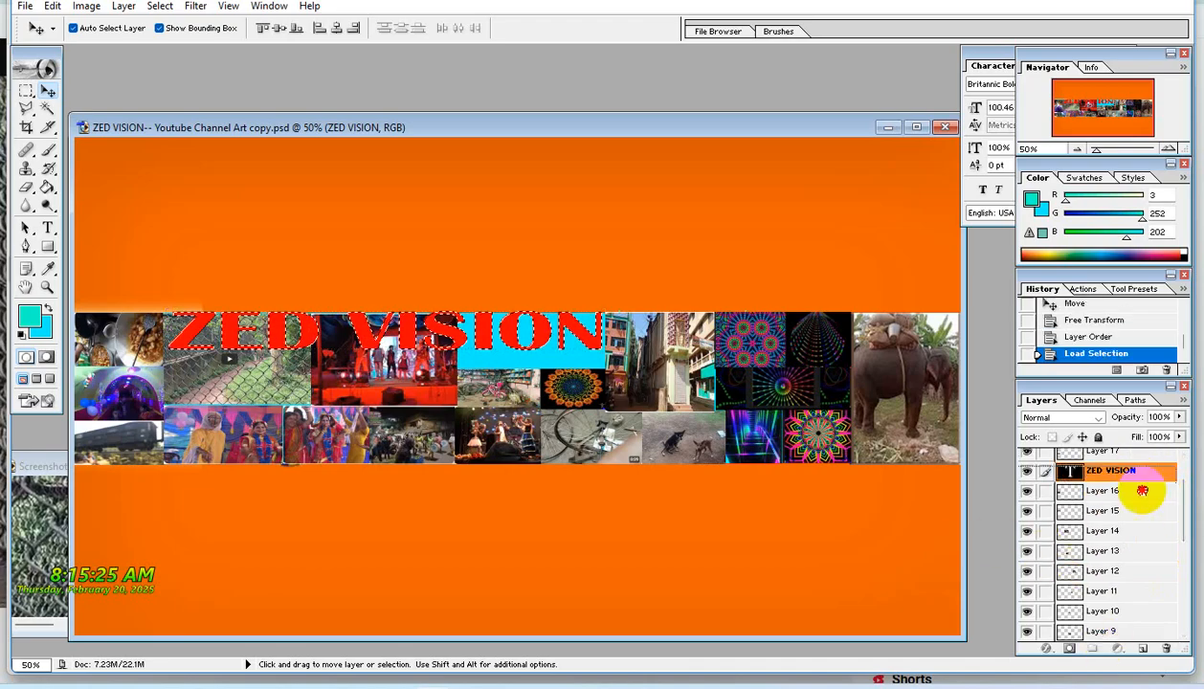
pyautogui.click(1168, 649)
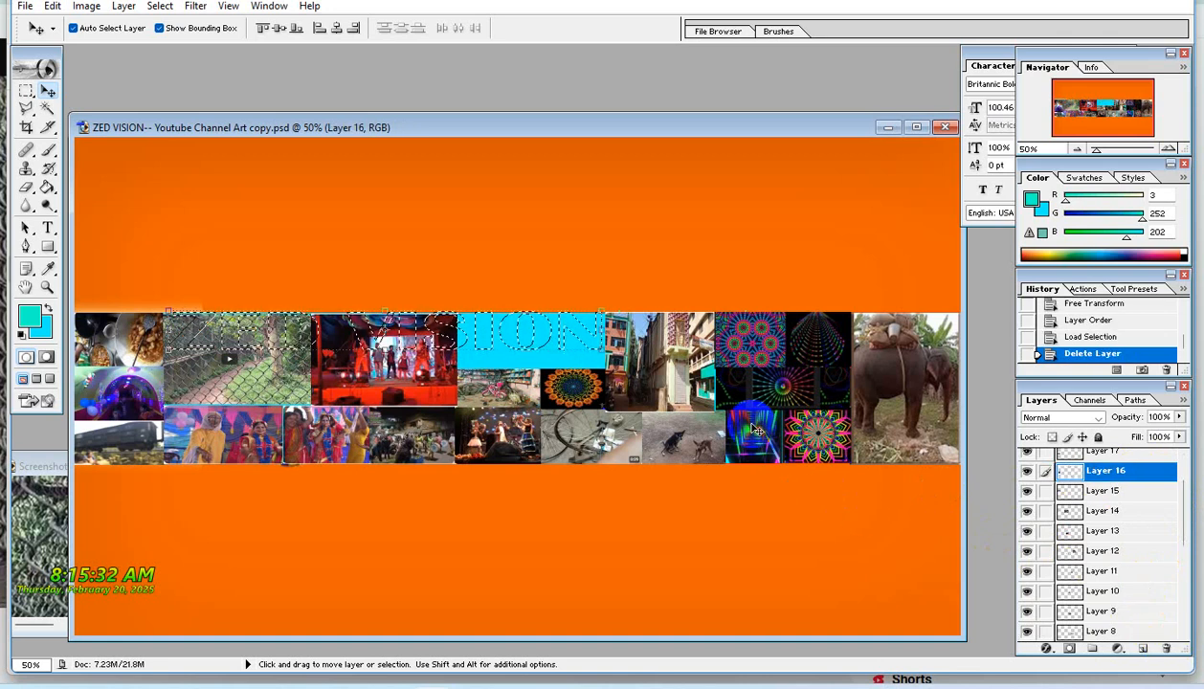
pyautogui.hotkey('ctrl', 'j')
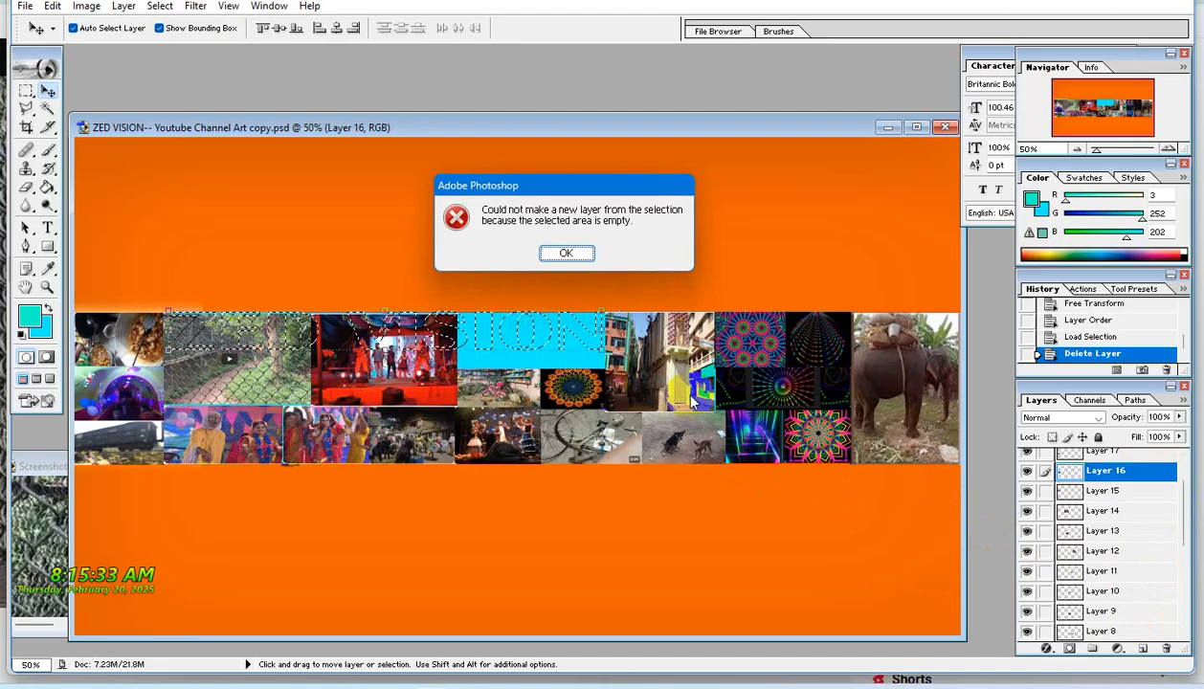
pyautogui.click(567, 253)
pyautogui.hotkey('ctrl', 'd')
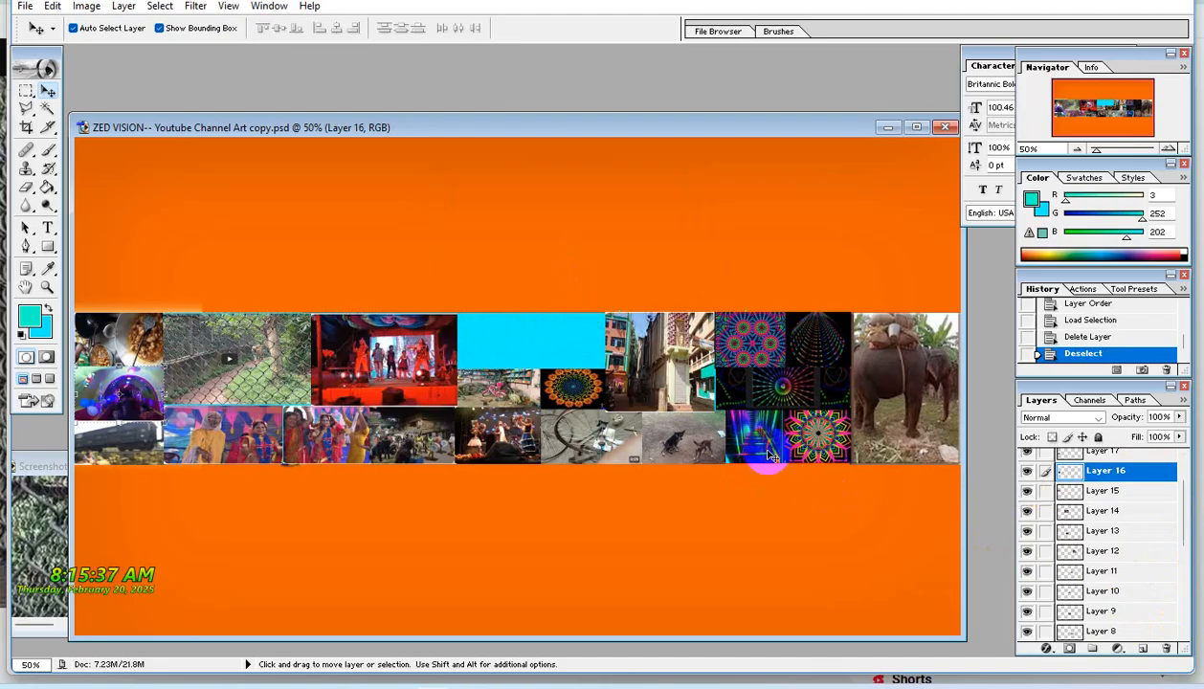
# Nudge Layer 16 slightly upward in the collage.
pyautogui.click(567, 362)
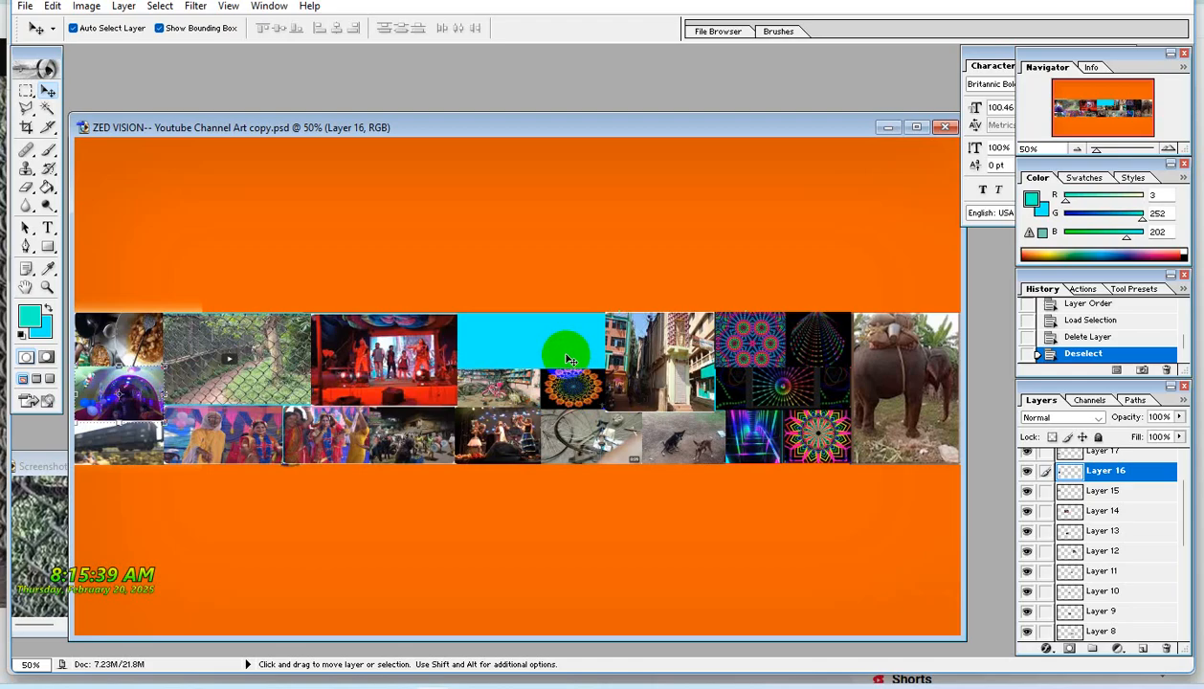
pyautogui.press('Up')
pyautogui.press('Up')
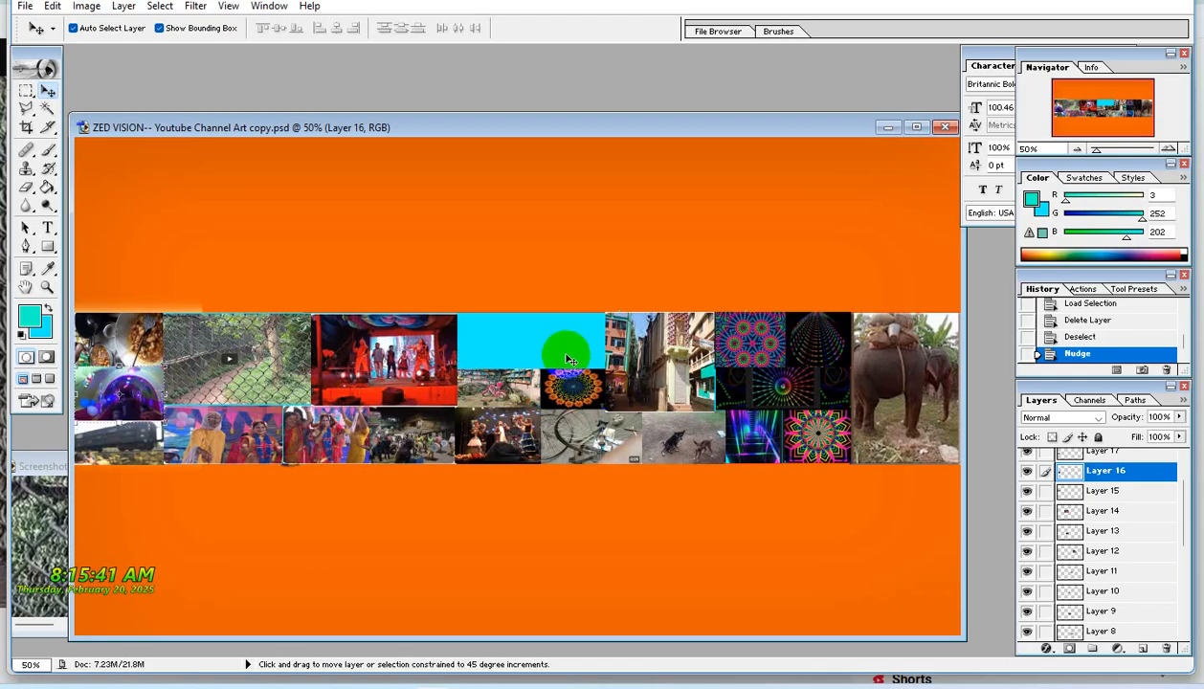
# Revert the nudge and the deletion of the ZED VISION text layer, and clear the outline selection.
pyautogui.scroll(1, 1115, 538)
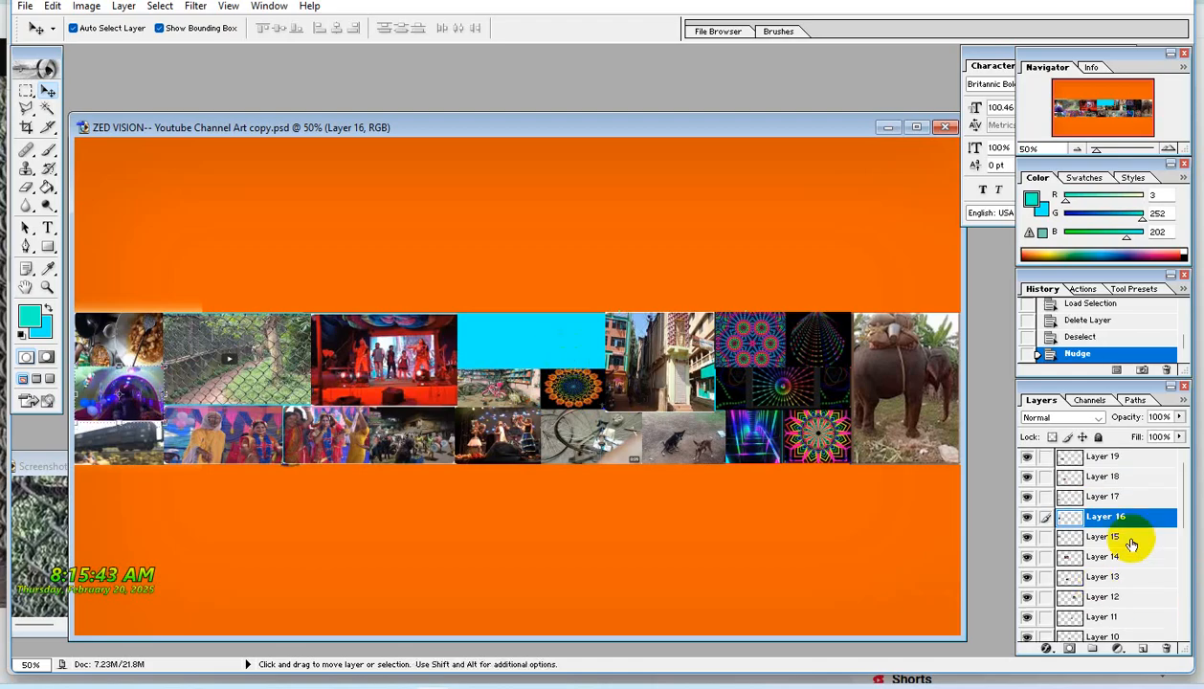
pyautogui.scroll(-2, 1120, 541)
pyautogui.scroll(2, 1132, 543)
pyautogui.click(1092, 321)
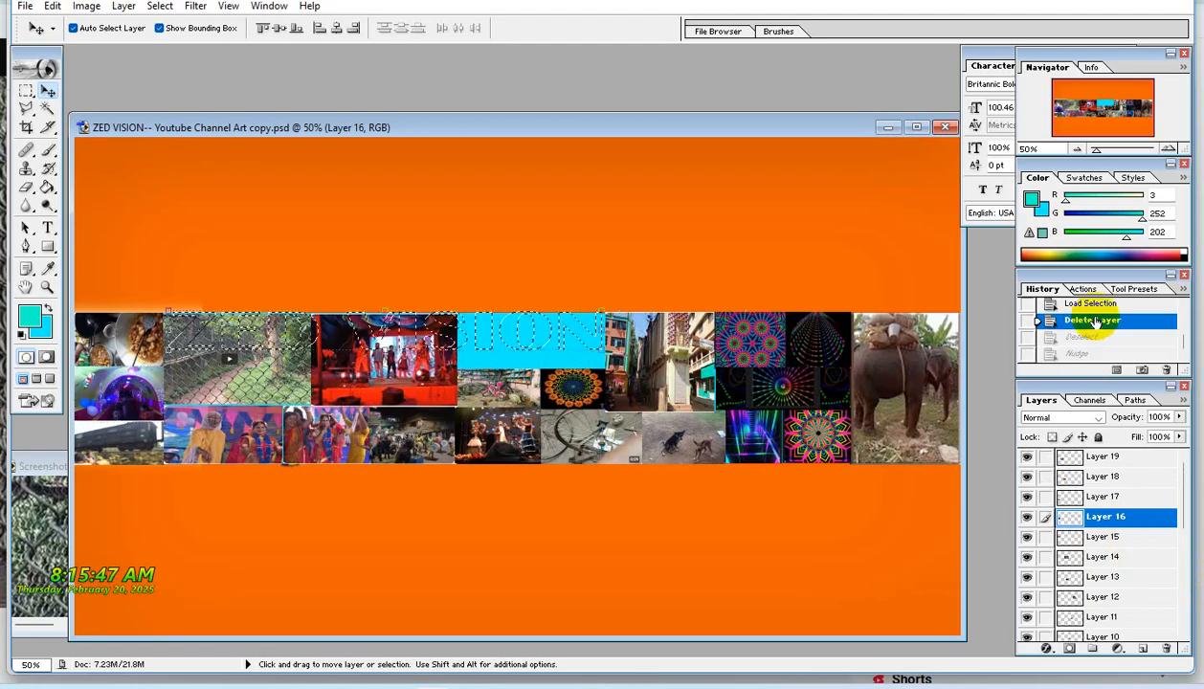
pyautogui.click(1096, 305)
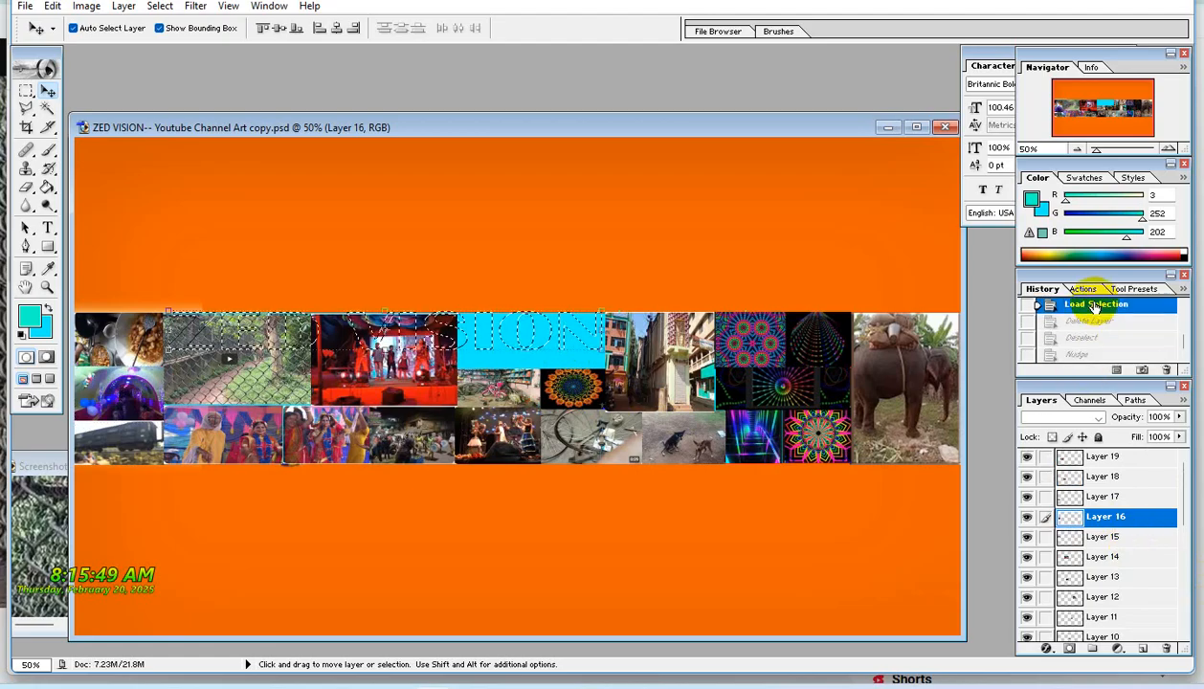
pyautogui.hotkey('ctrl', 'd')
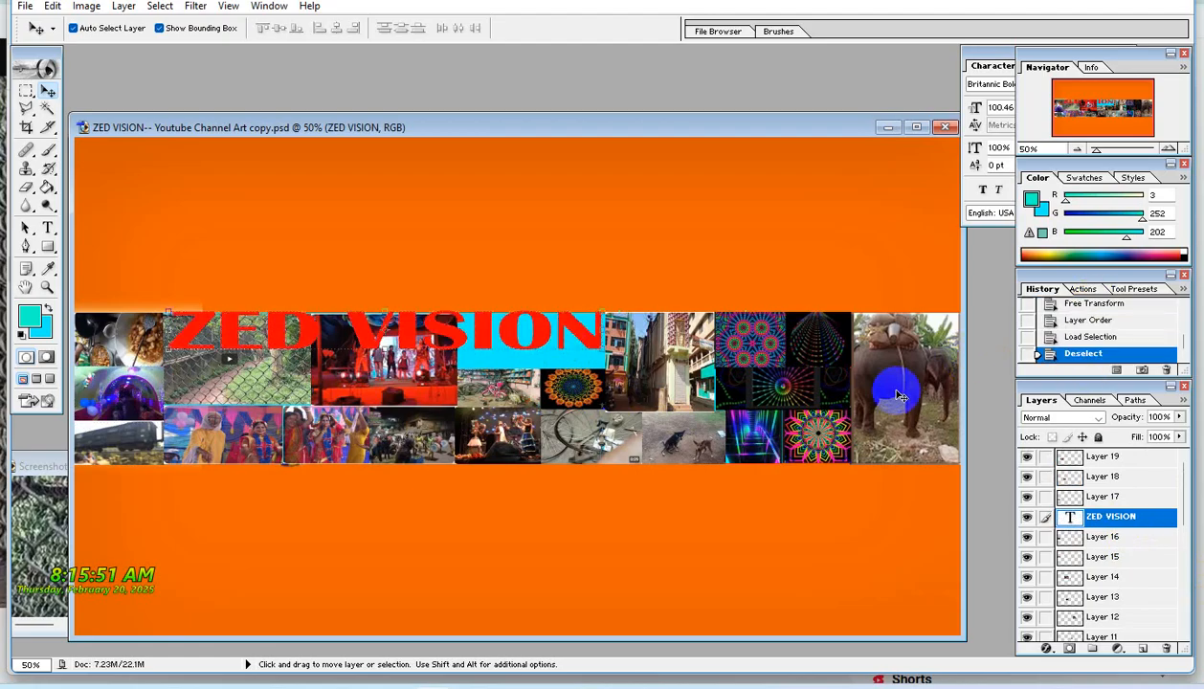
# Retry copying the text outline from Layer 16 with the ZED VISION layer deleted, and revert to the deselected state.
pyautogui.keyDown('ctrl'); pyautogui.click(1155, 525); pyautogui.keyUp('ctrl')
pyautogui.moveTo(1155, 524); pyautogui.dragTo(1161, 652)
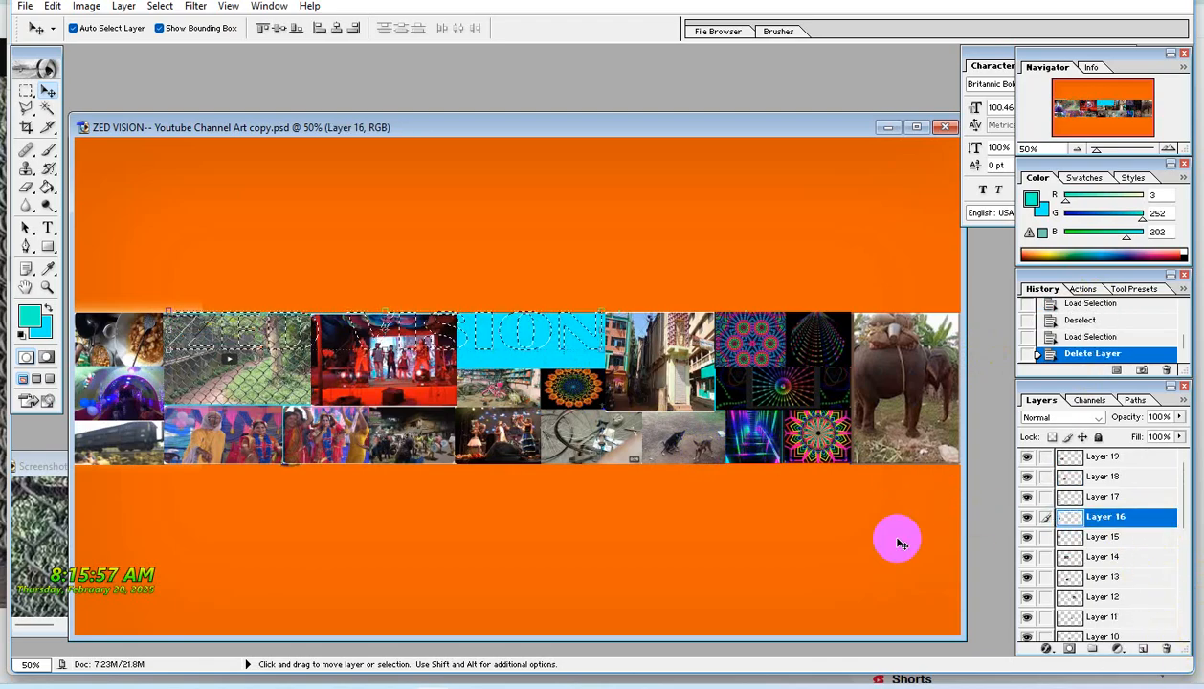
pyautogui.hotkey('ctrl', 'j')
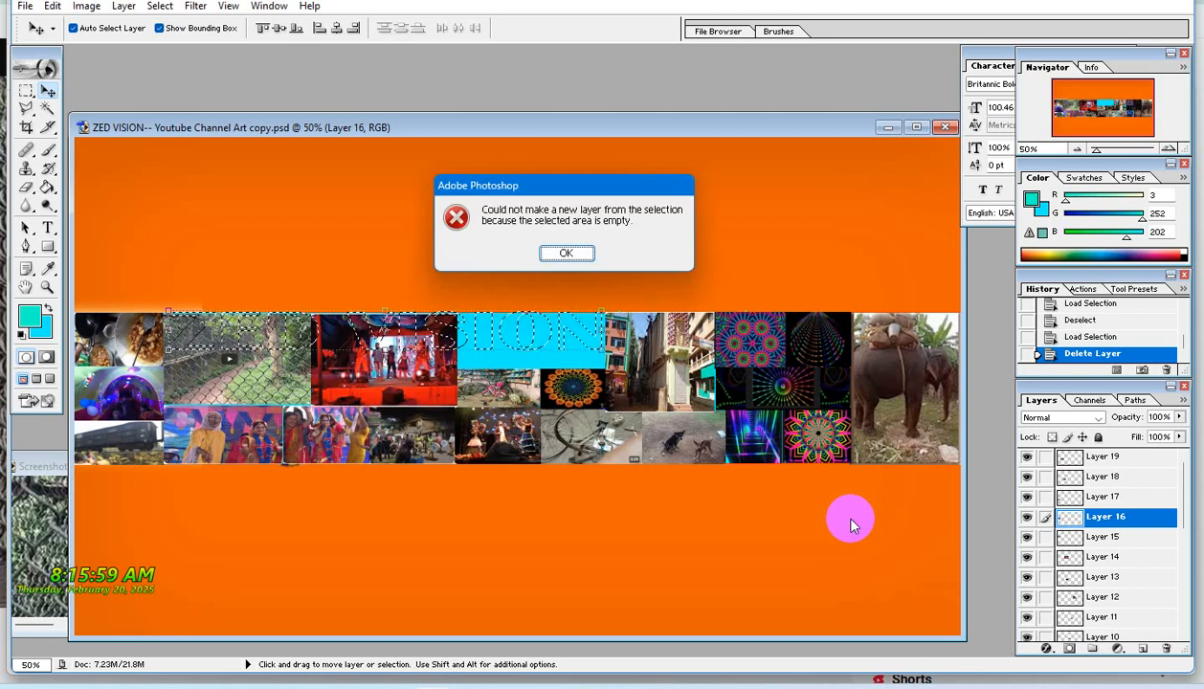
pyautogui.click(571, 255)
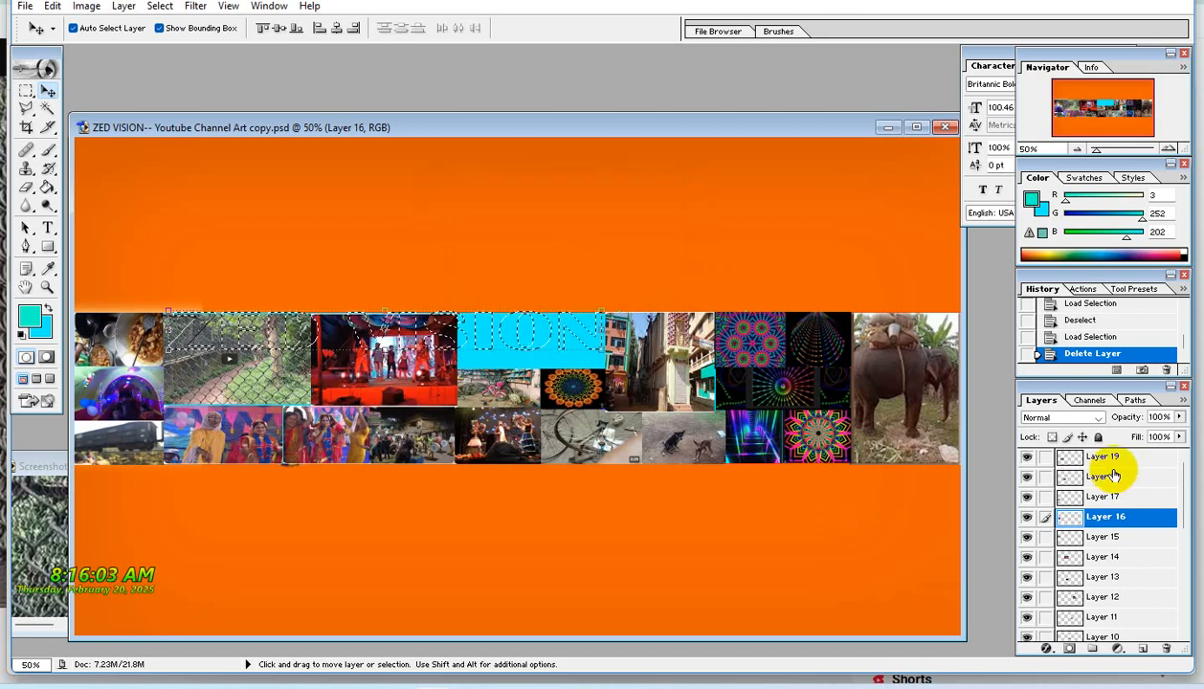
pyautogui.click(1088, 317)
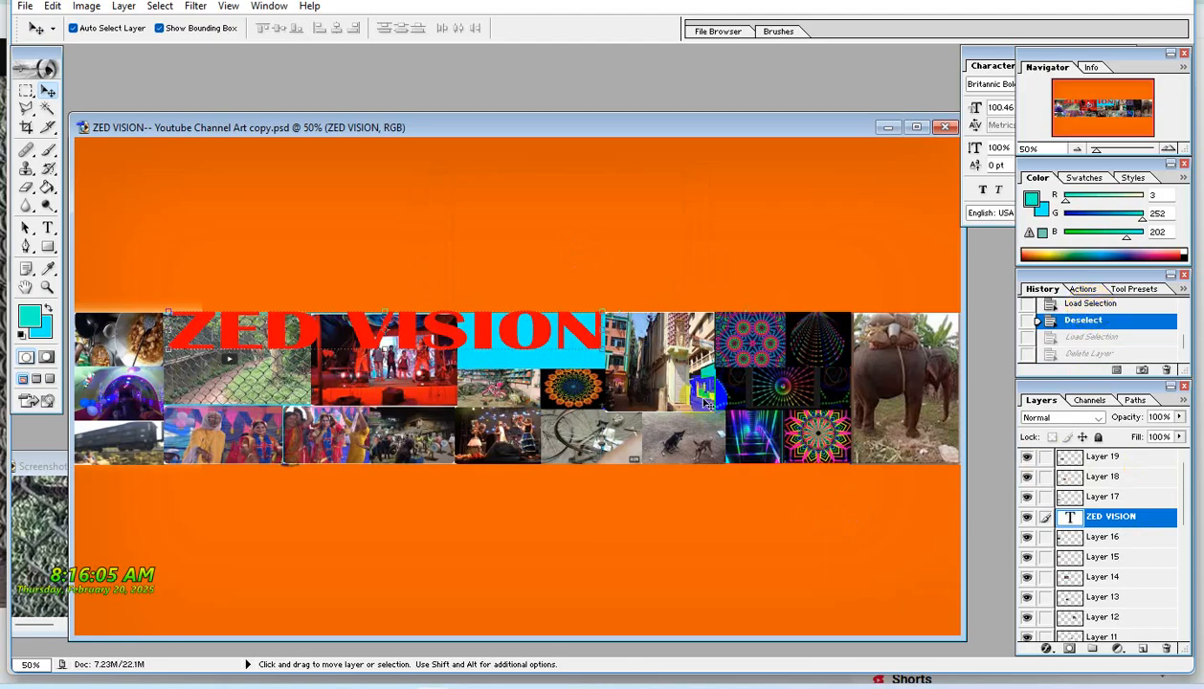
# Apply a Bevel and Emboss effect to the ZED VISION text as a smooth Inner Bevel, depth 100%, size 5 px.
pyautogui.click(1046, 650)
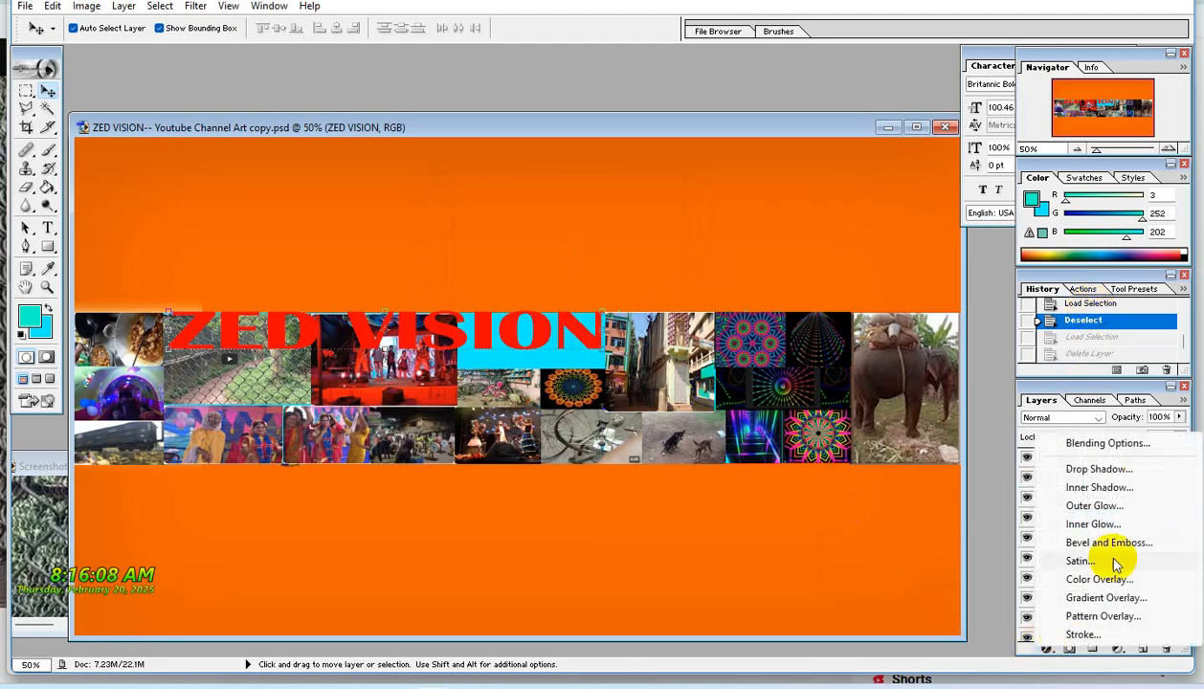
pyautogui.click(1117, 545)
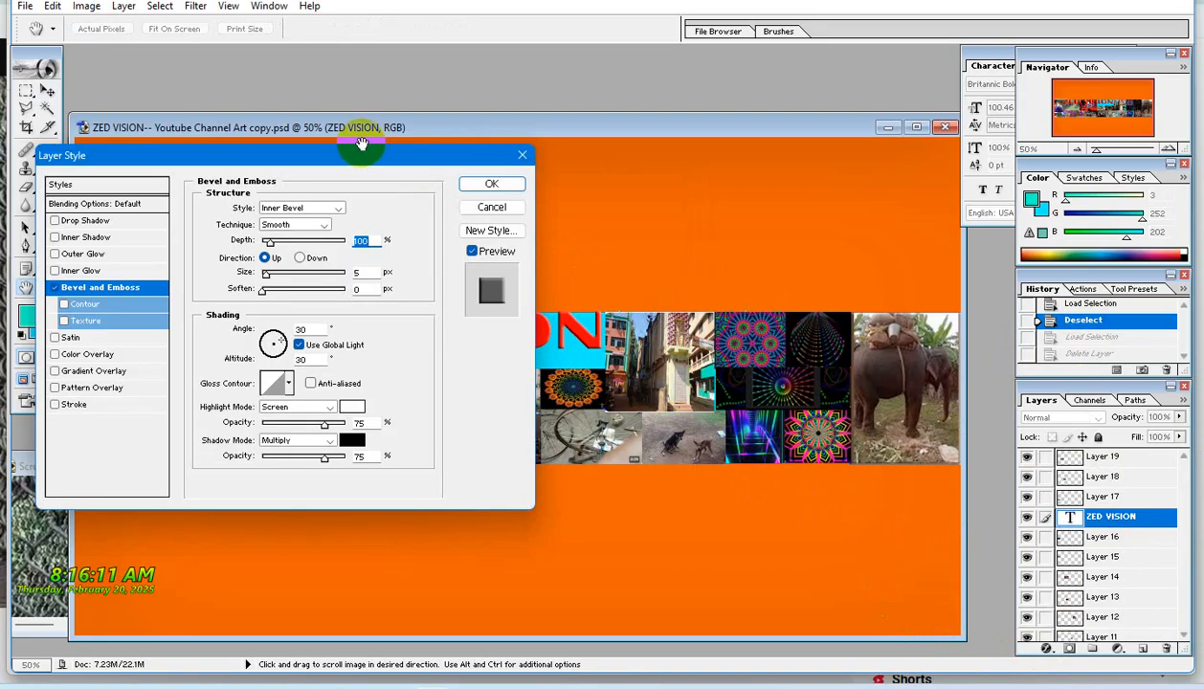
pyautogui.moveTo(351, 158); pyautogui.dragTo(835, 222)
pyautogui.click(977, 248)
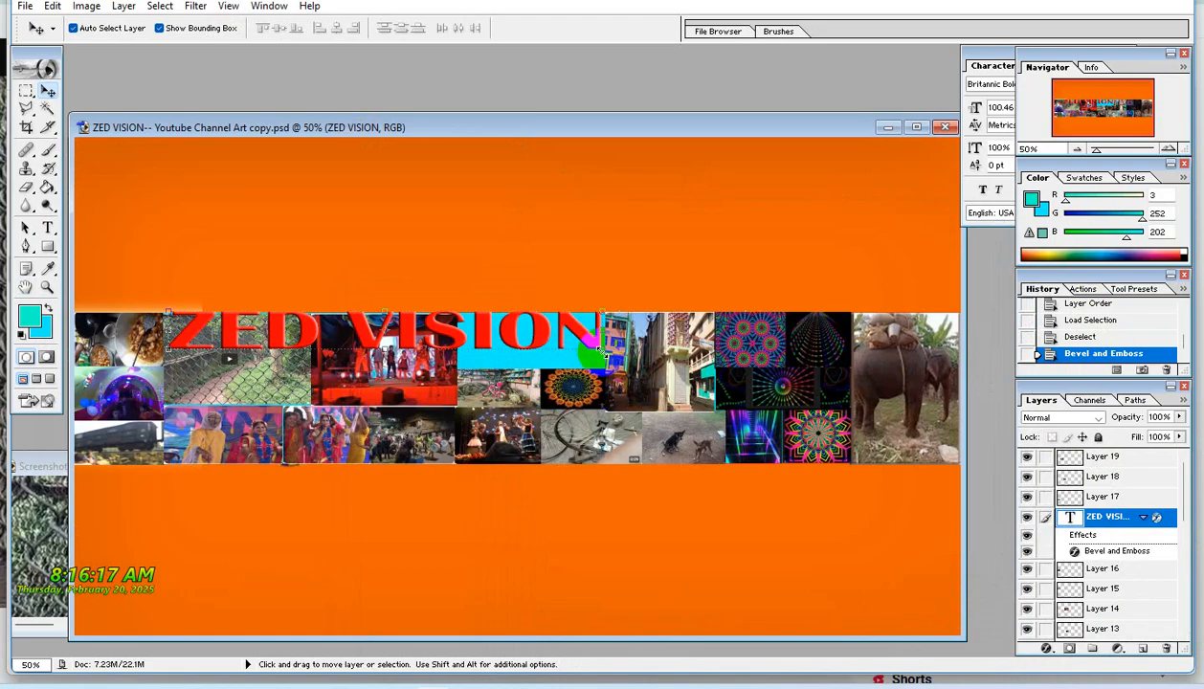
# Enlarge the ZED VISION text to 125.8% width and 246.1% height so it spans the upper rows of the collage.
pyautogui.hotkey('ctrl', 't')
pyautogui.moveTo(600, 352); pyautogui.dragTo(707, 360)
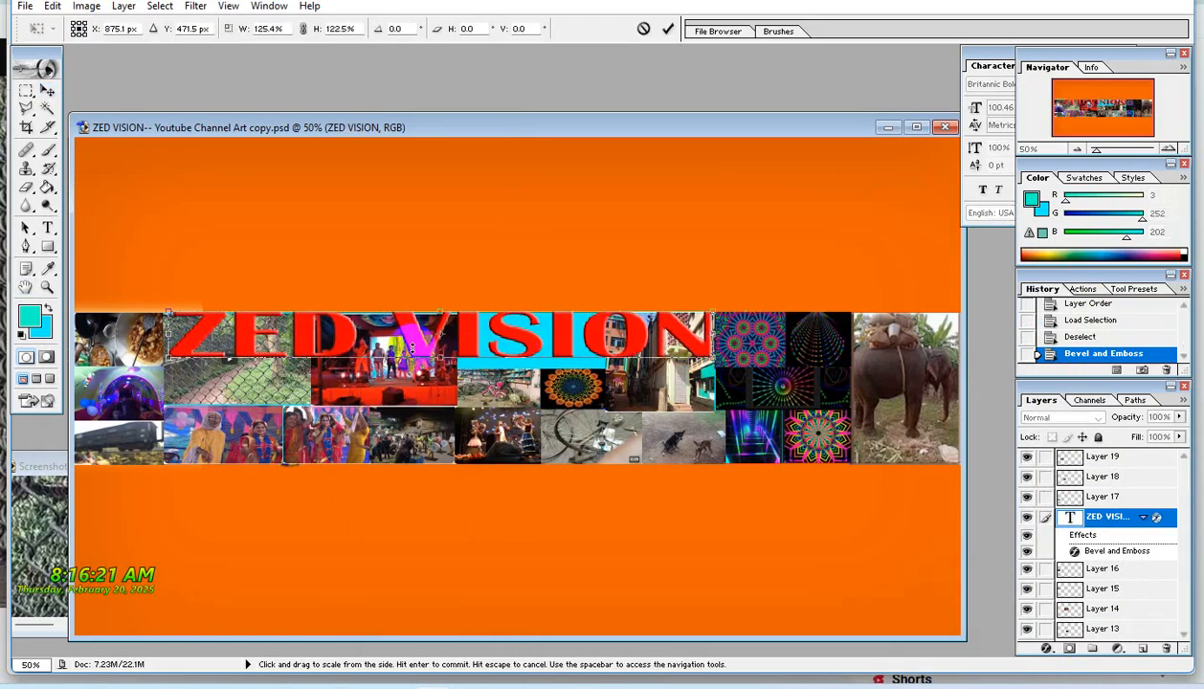
pyautogui.moveTo(438, 358); pyautogui.dragTo(432, 400)
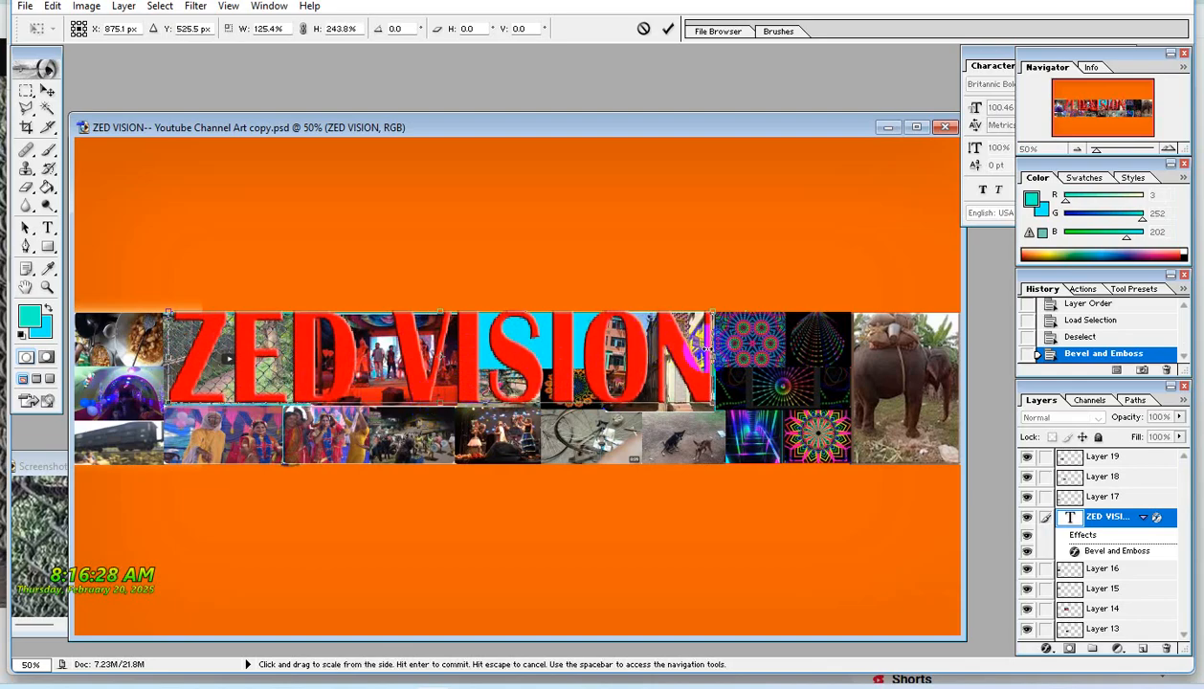
pyautogui.moveTo(710, 345); pyautogui.dragTo(714, 348)
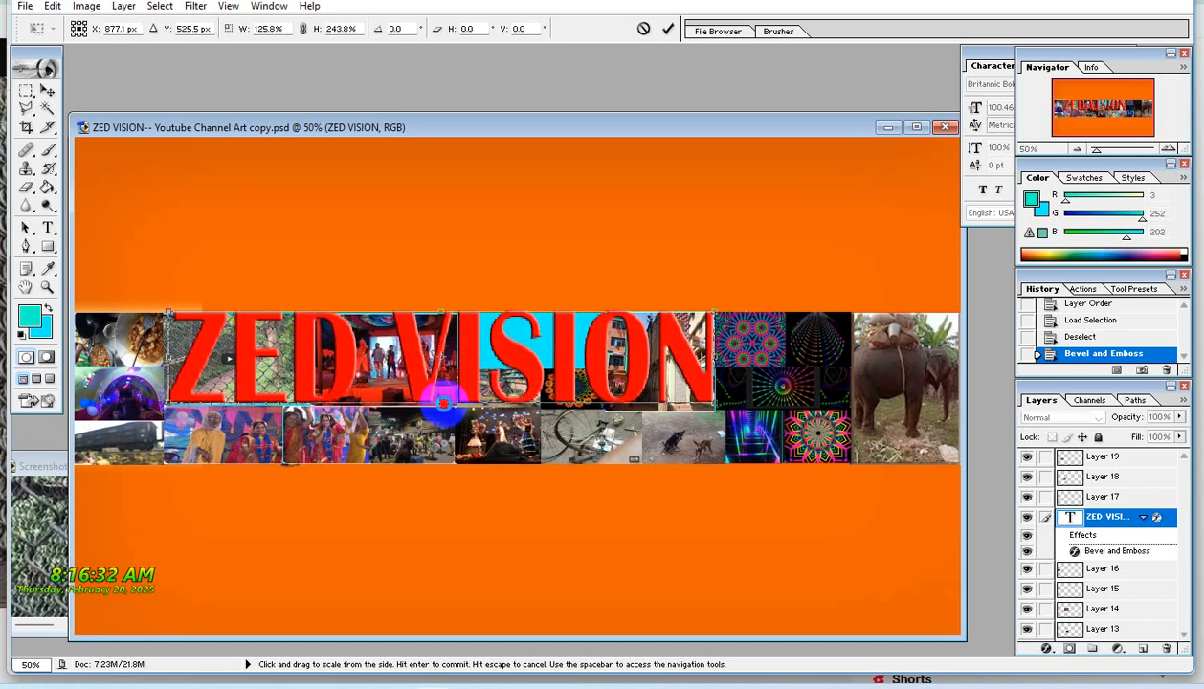
pyautogui.moveTo(444, 402); pyautogui.dragTo(444, 405)
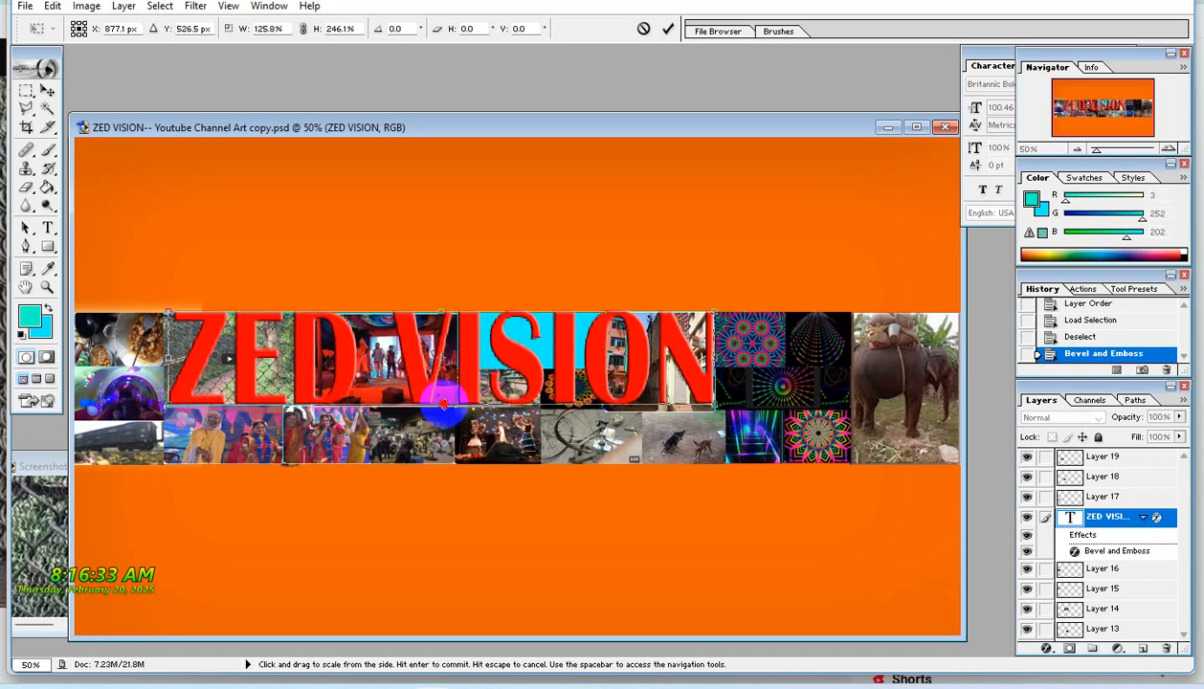
pyautogui.doubleClick(488, 381)
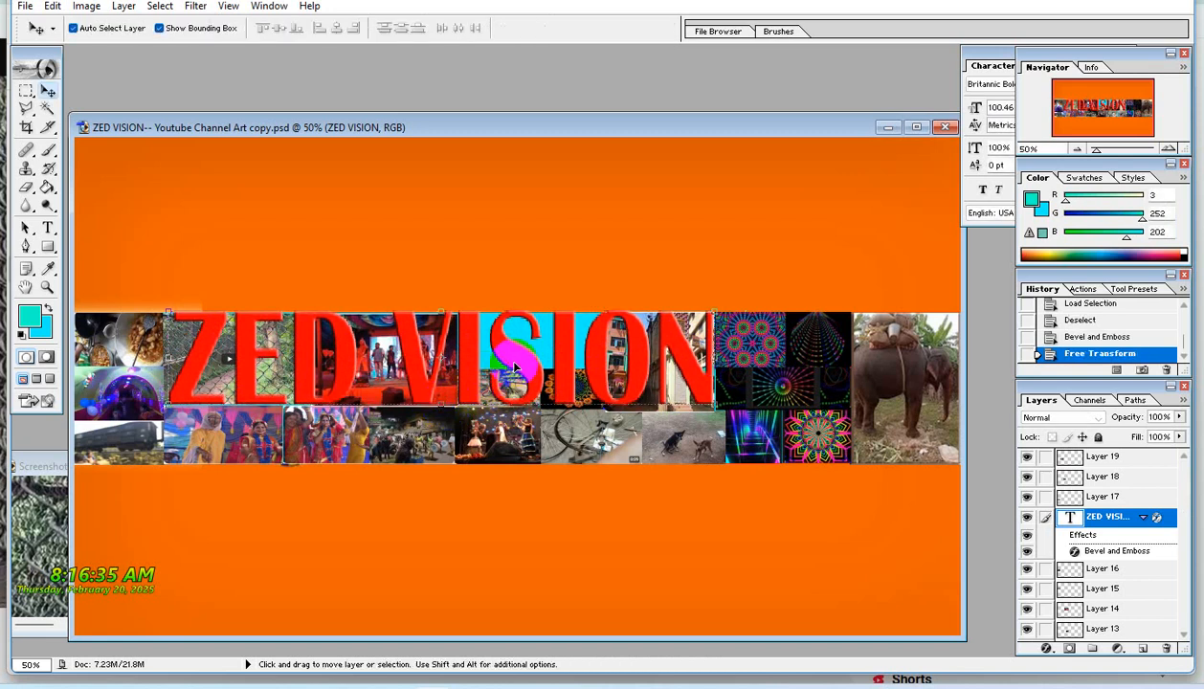
# Add an outside Stroke effect to the ZED VISION text in bright green, color 2DF606.
pyautogui.click(1047, 648)
pyautogui.click(1085, 634)
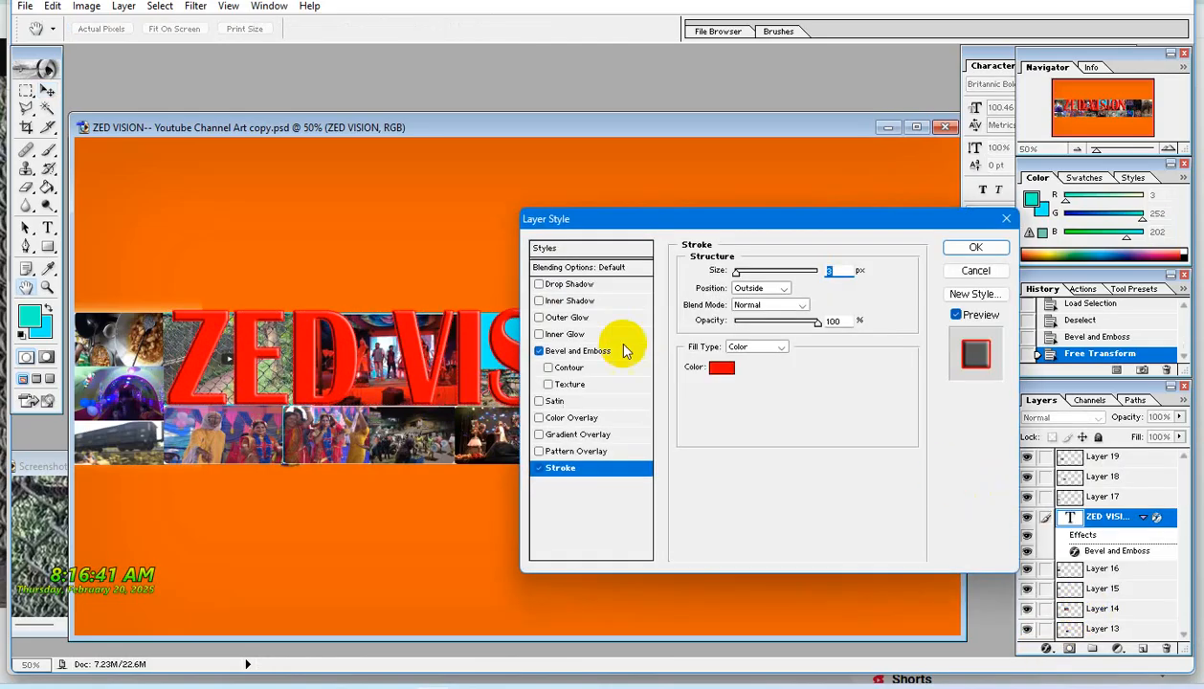
pyautogui.click(720, 373)
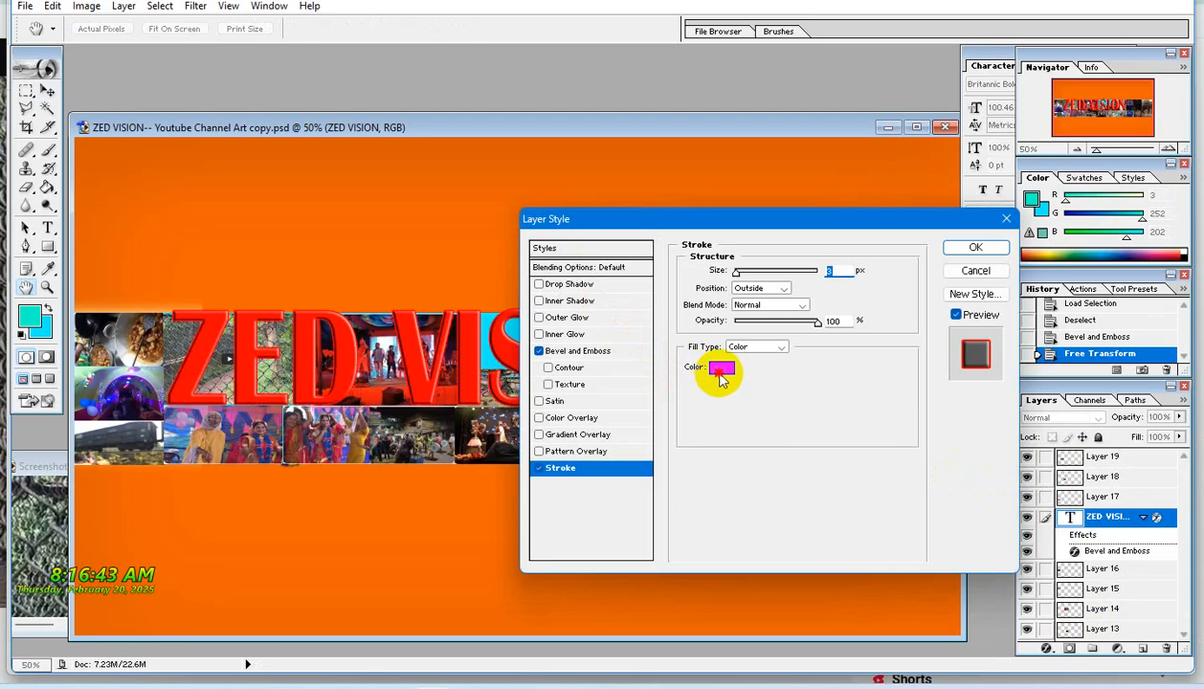
pyautogui.click(653, 351)
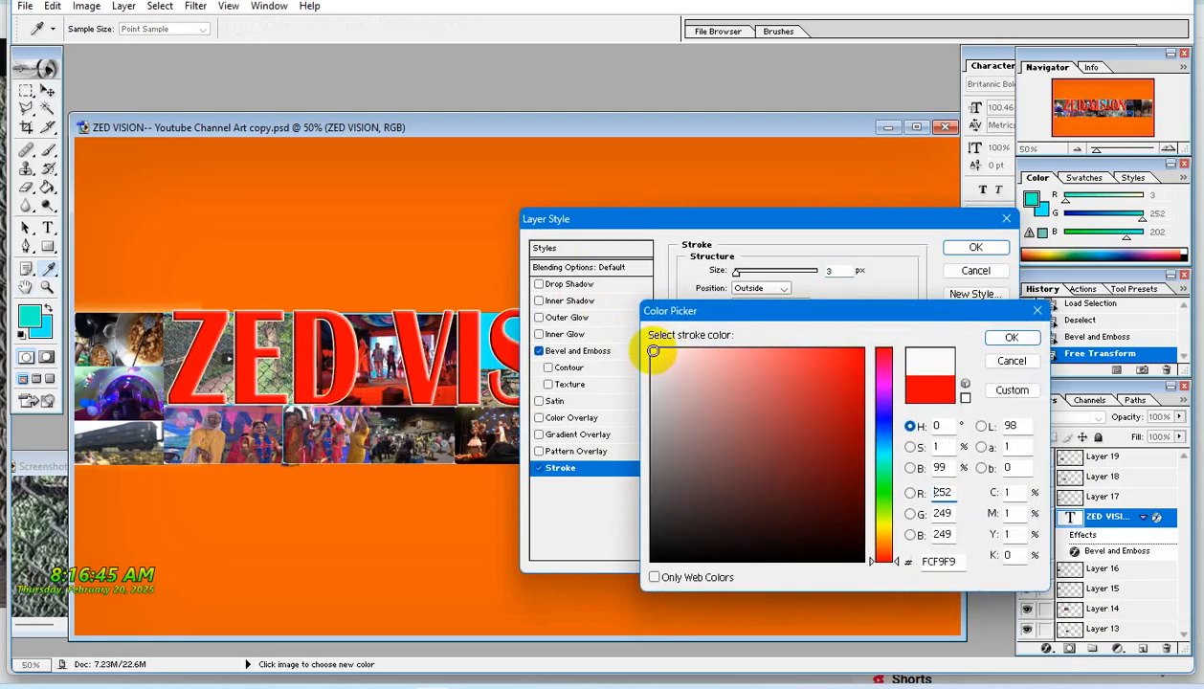
pyautogui.click(883, 456)
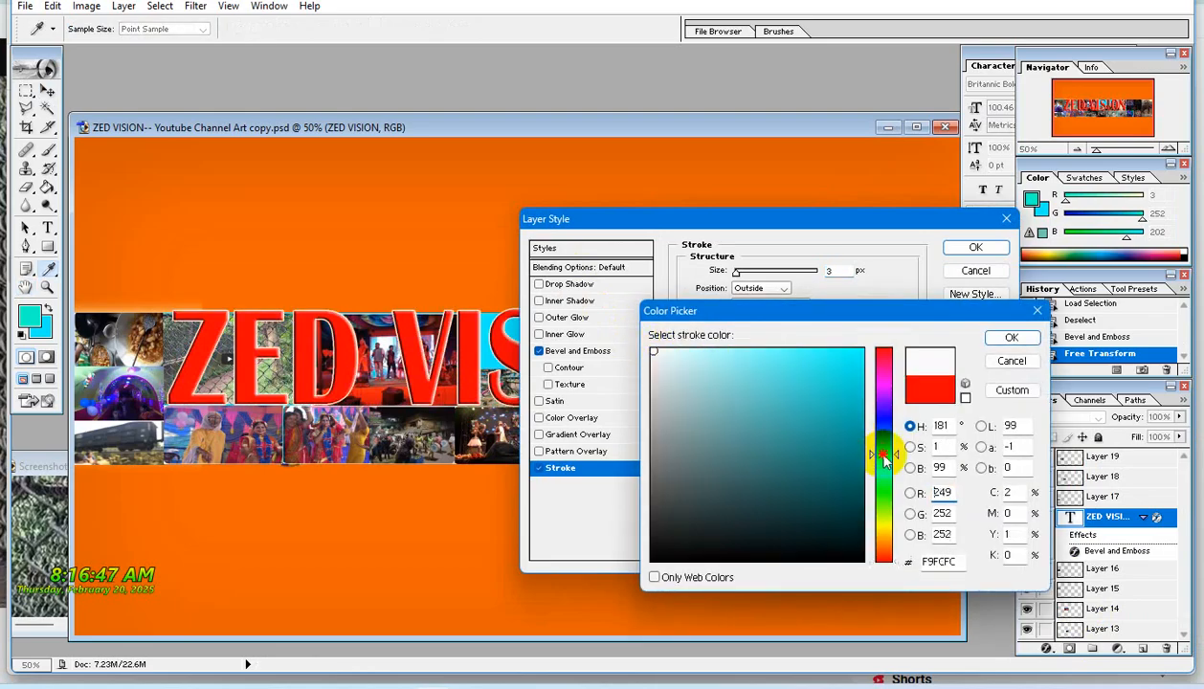
pyautogui.click(858, 357)
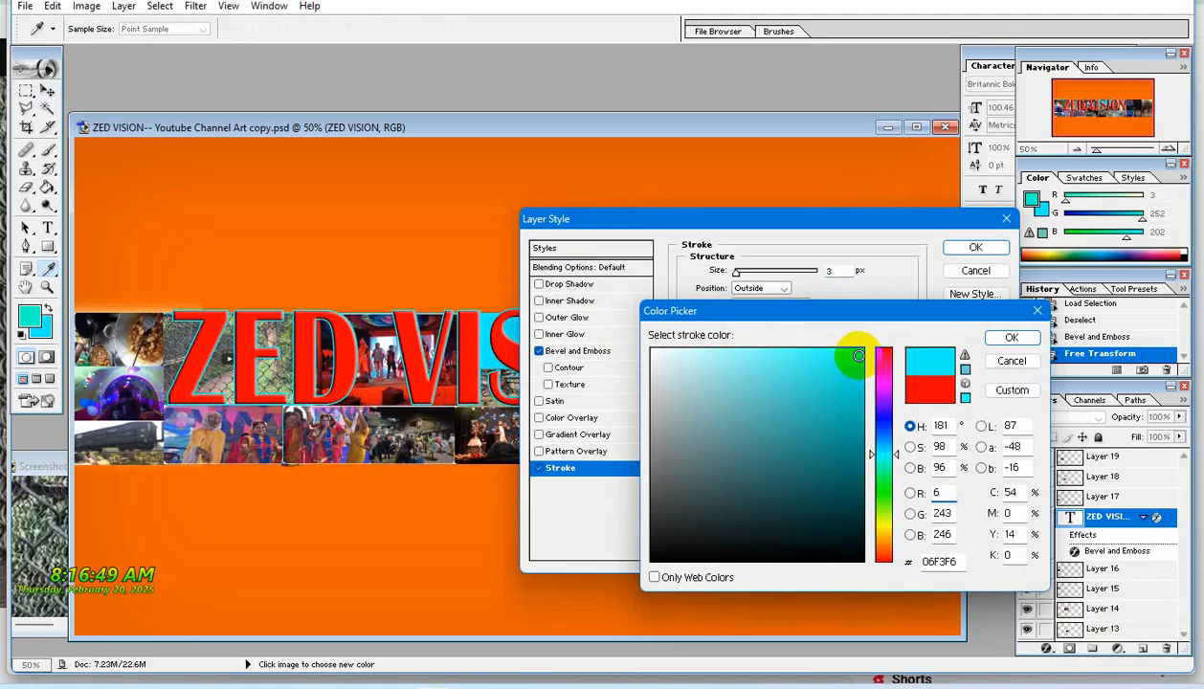
pyautogui.click(880, 497)
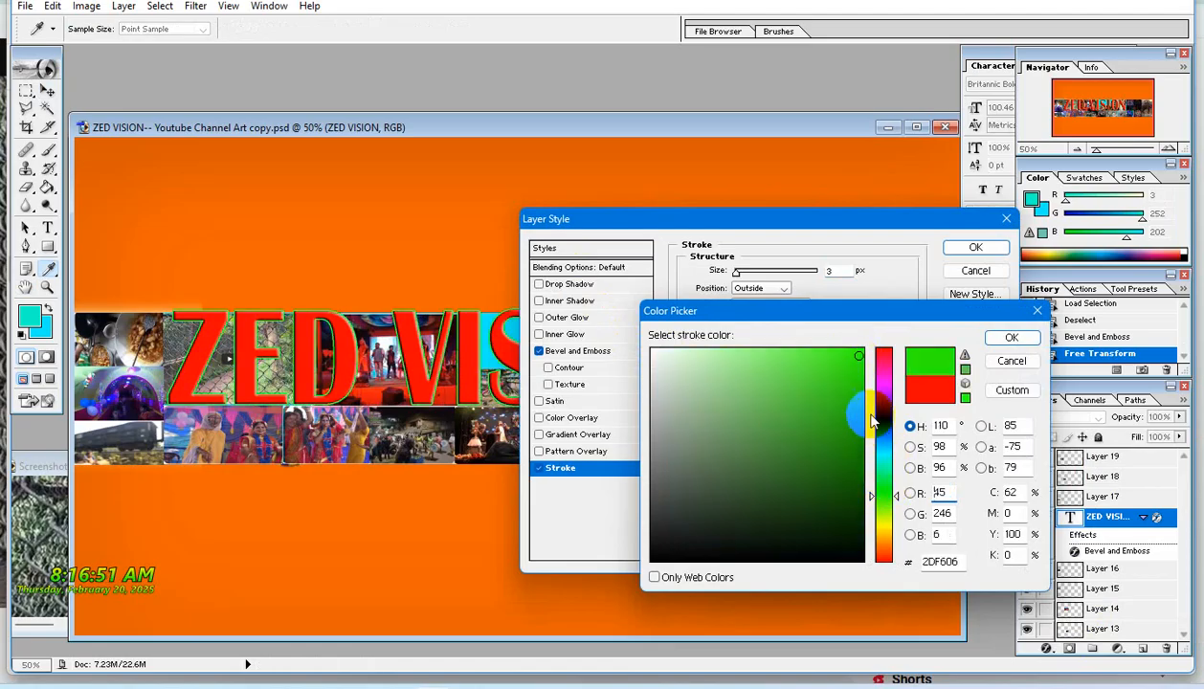
pyautogui.click(1009, 337)
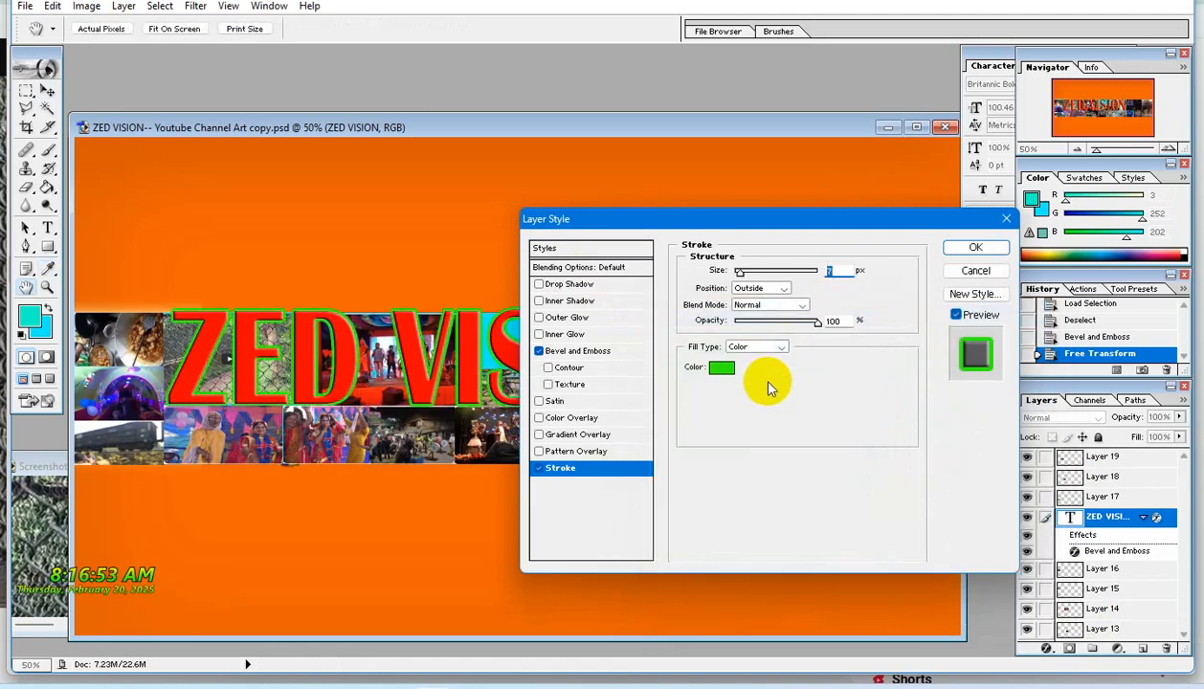
# Try a thicker stroke around the text, and return its size to 3 px.
pyautogui.press('Up')
pyautogui.press('Up')
pyautogui.press('Up')
pyautogui.press('Down')
pyautogui.press('Down')
pyautogui.press('Down')
pyautogui.press('Down')
pyautogui.press('Down')
pyautogui.press('Down')
pyautogui.press('Down')
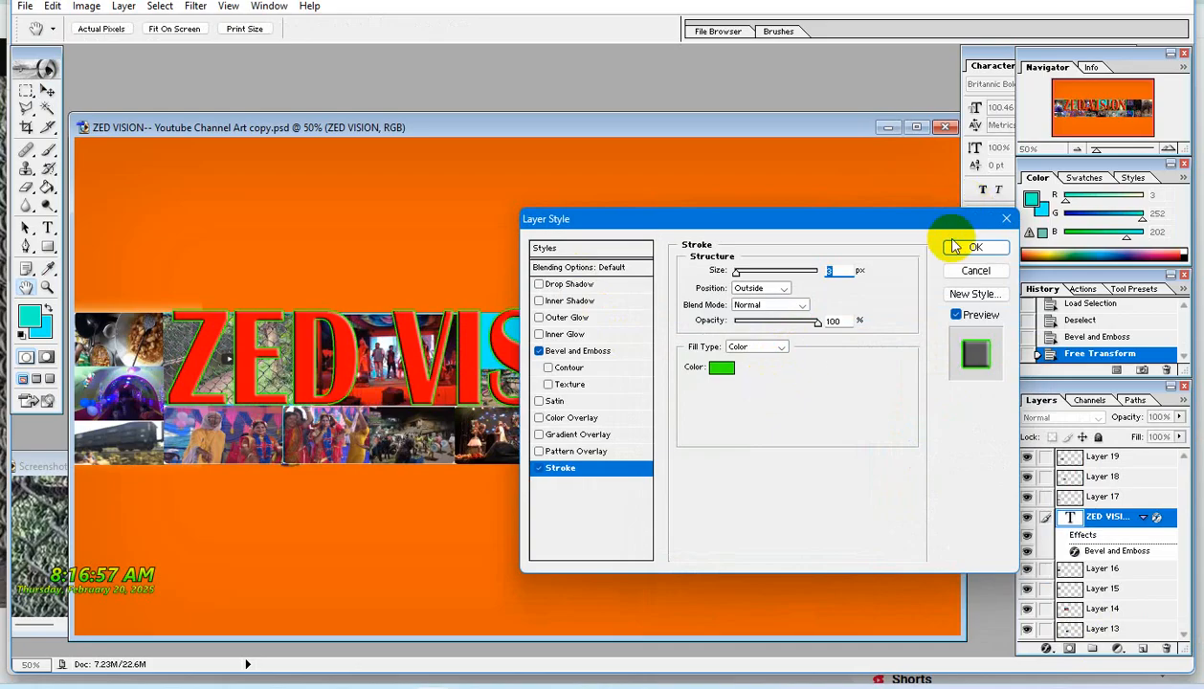
# Add the Satin effect to the text and try the overlay effects, leaving Color, Gradient and Pattern Overlay off.
pyautogui.click(539, 403)
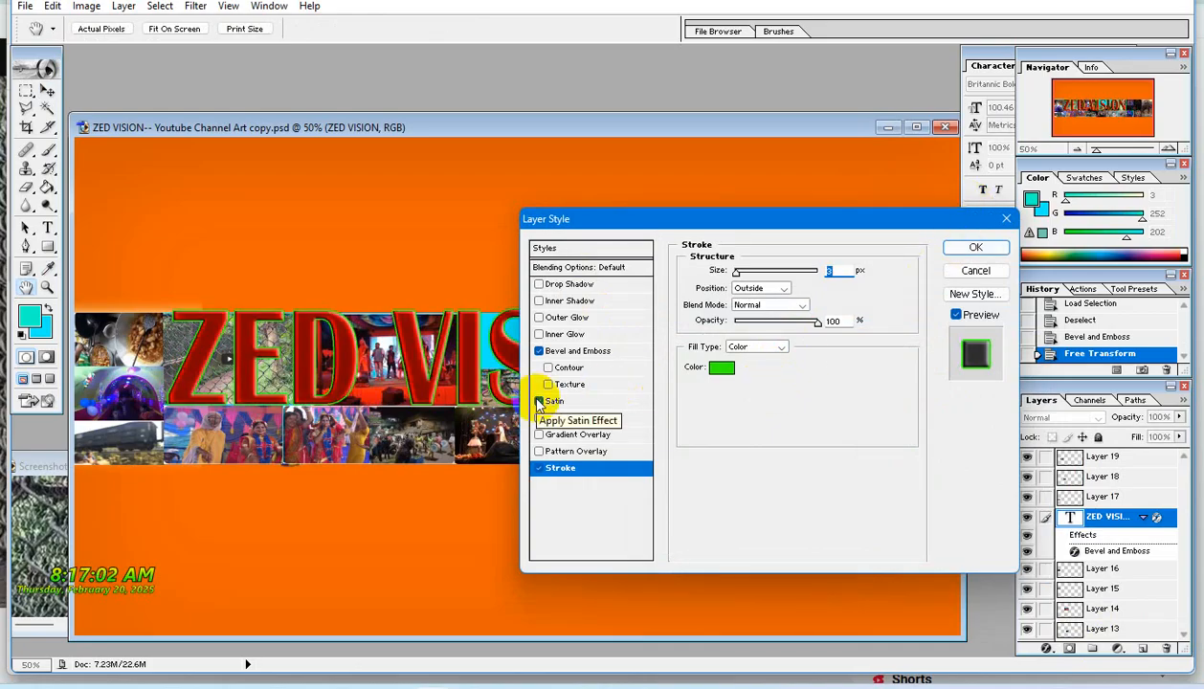
pyautogui.click(540, 419)
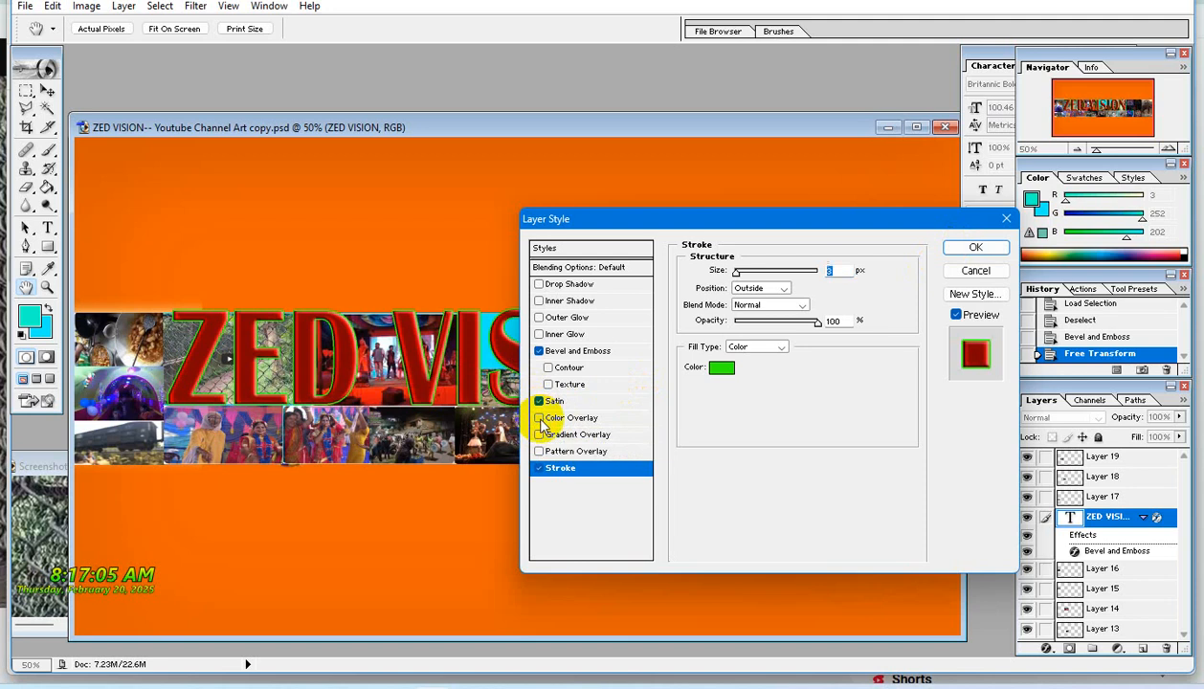
pyautogui.click(539, 434)
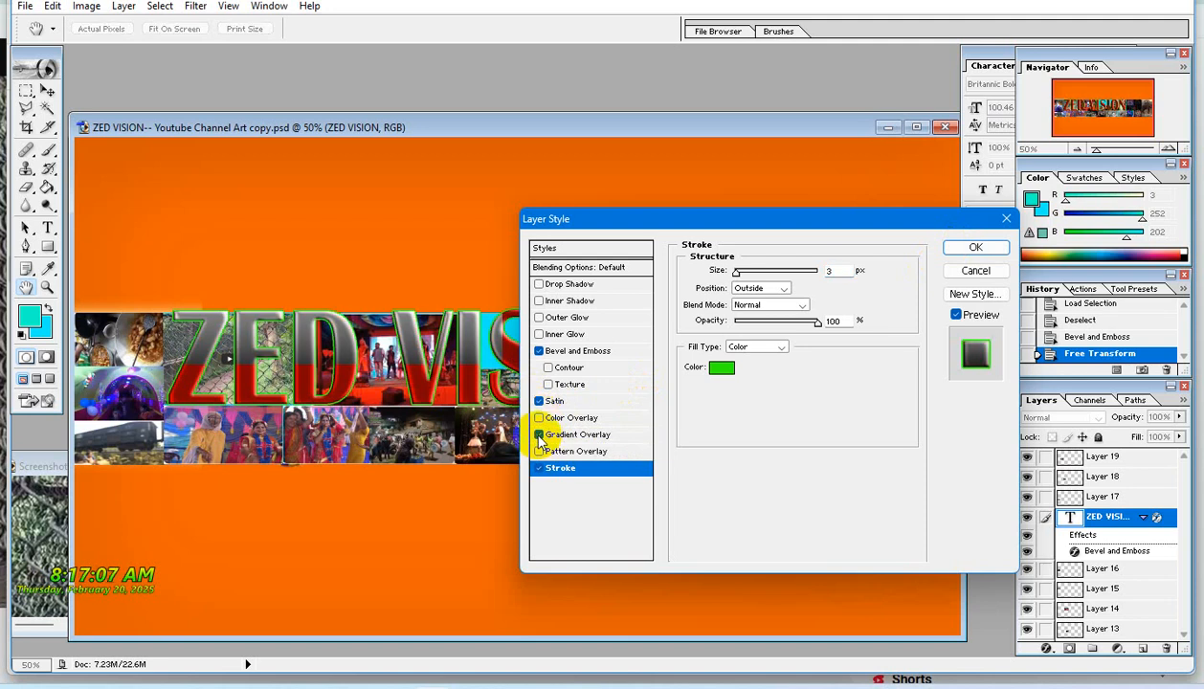
pyautogui.click(539, 436)
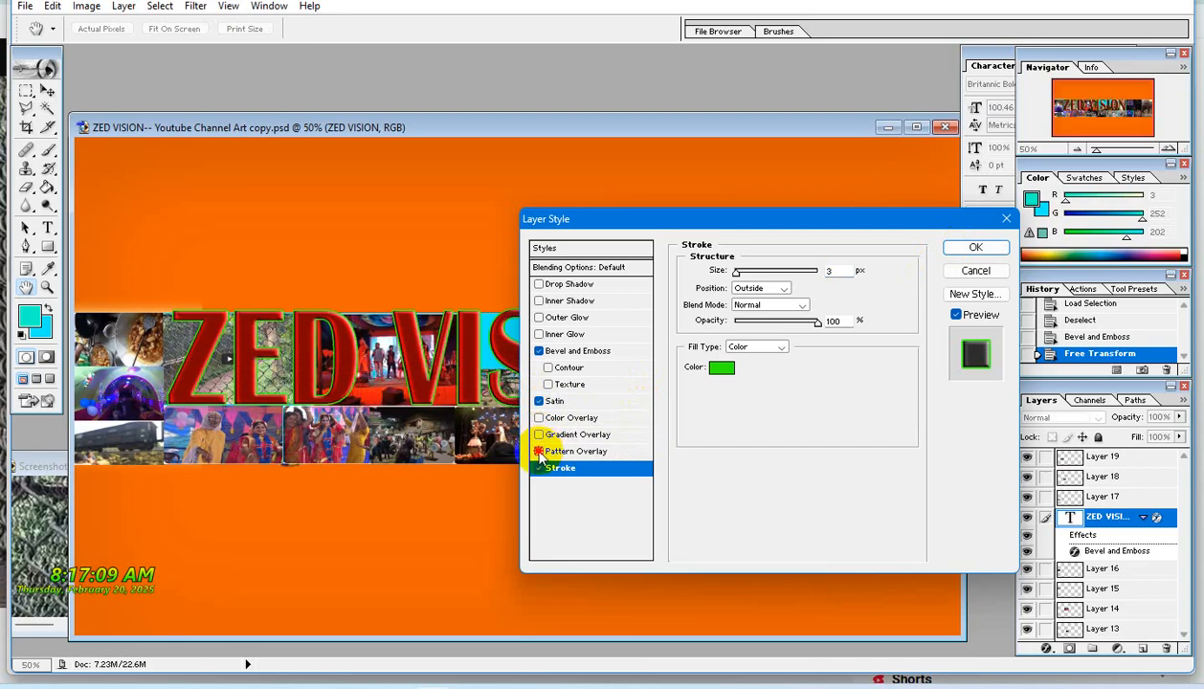
pyautogui.click(539, 451)
pyautogui.click(539, 452)
# Add Outer Glow, Inner Glow, Inner Shadow and Drop Shadow to the text and apply the layer style.
pyautogui.click(539, 317)
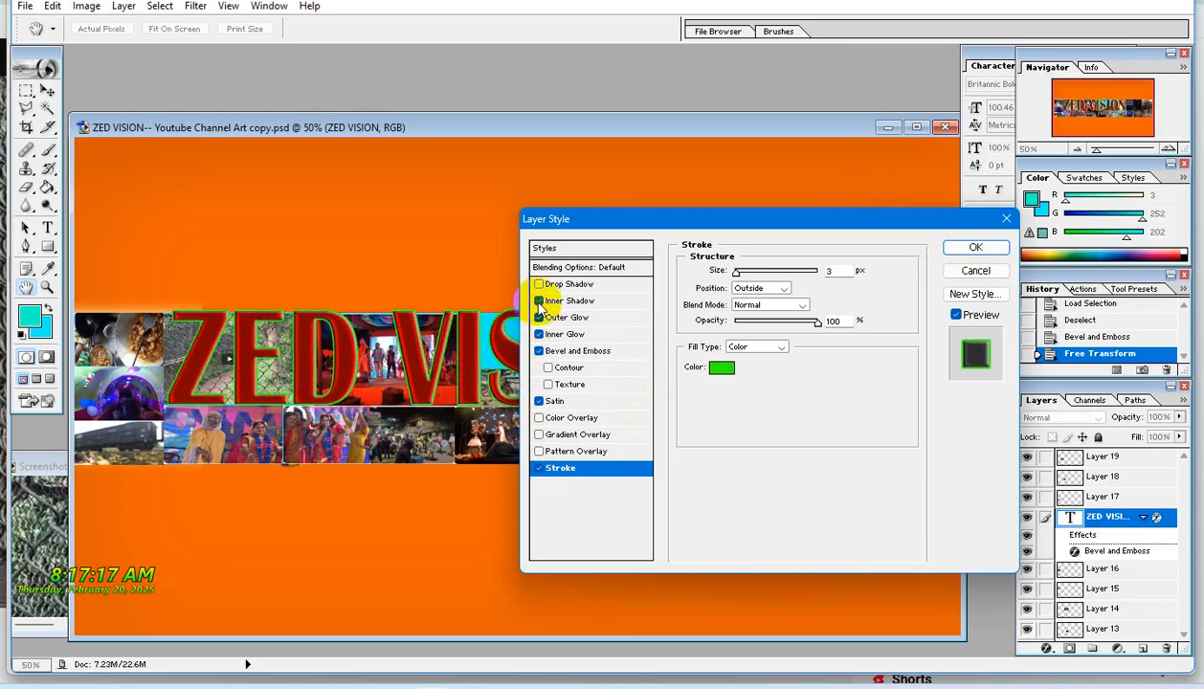
pyautogui.click(540, 286)
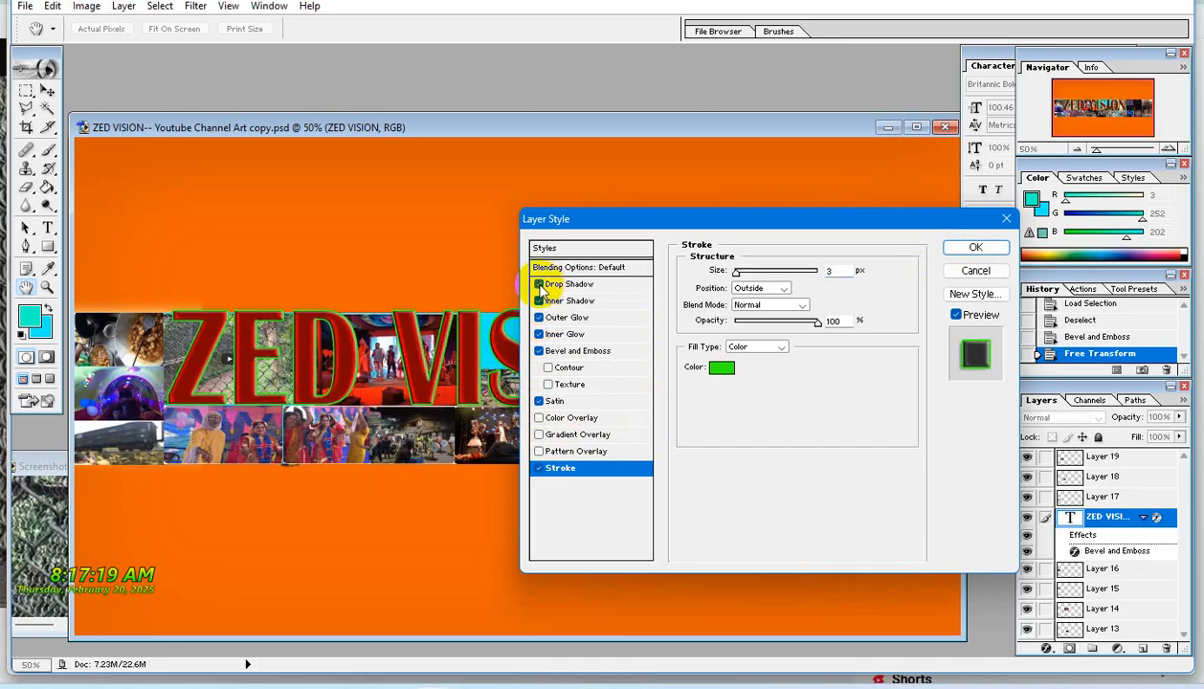
pyautogui.click(974, 247)
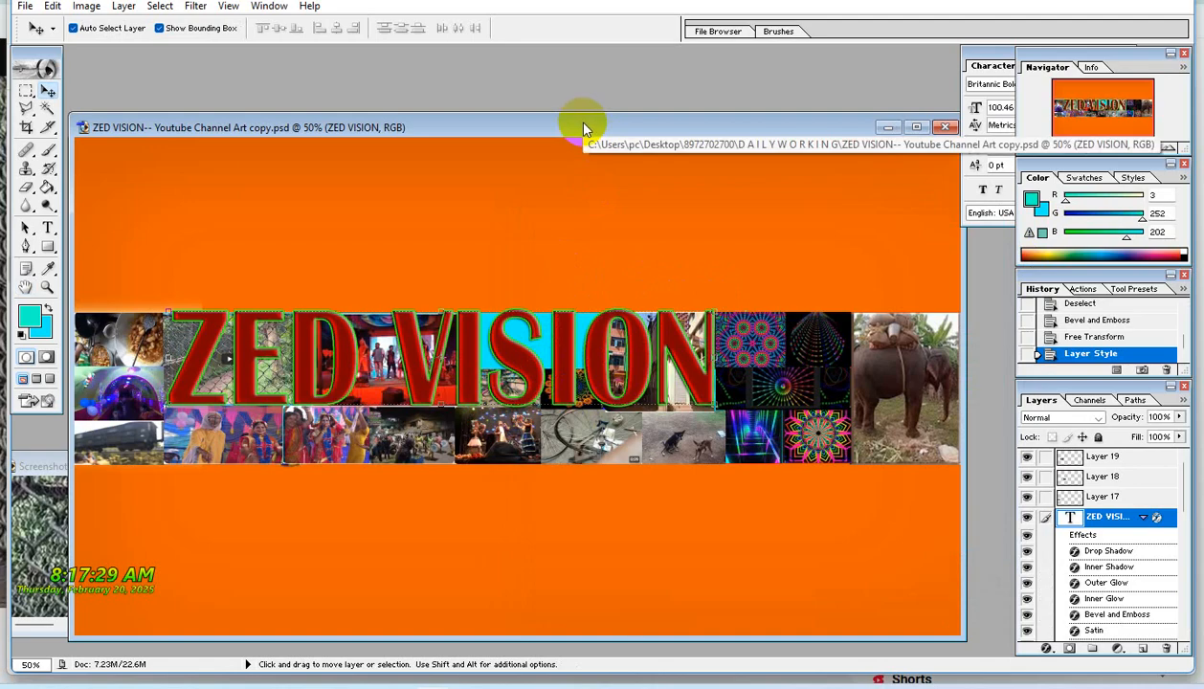
# Duplicate the ZED VISION text layer as ZED VISION copy and offset the copy slightly to the right of the original.
pyautogui.rightClick(1096, 513)
pyautogui.click(1073, 348)
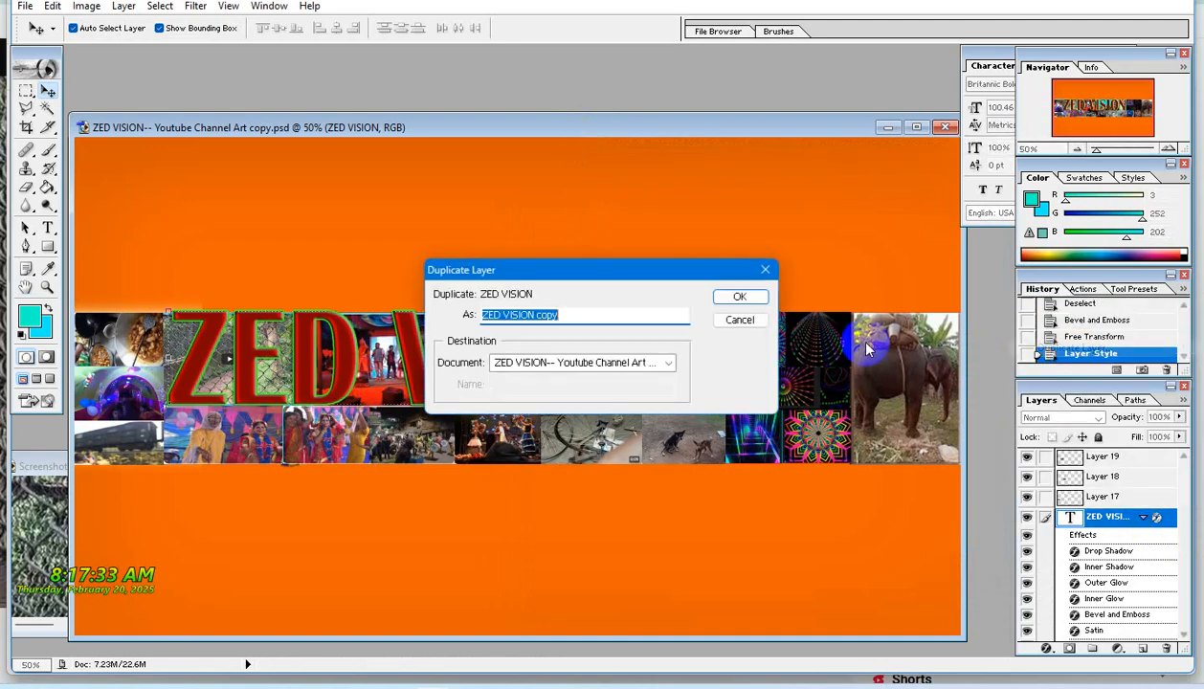
pyautogui.click(747, 299)
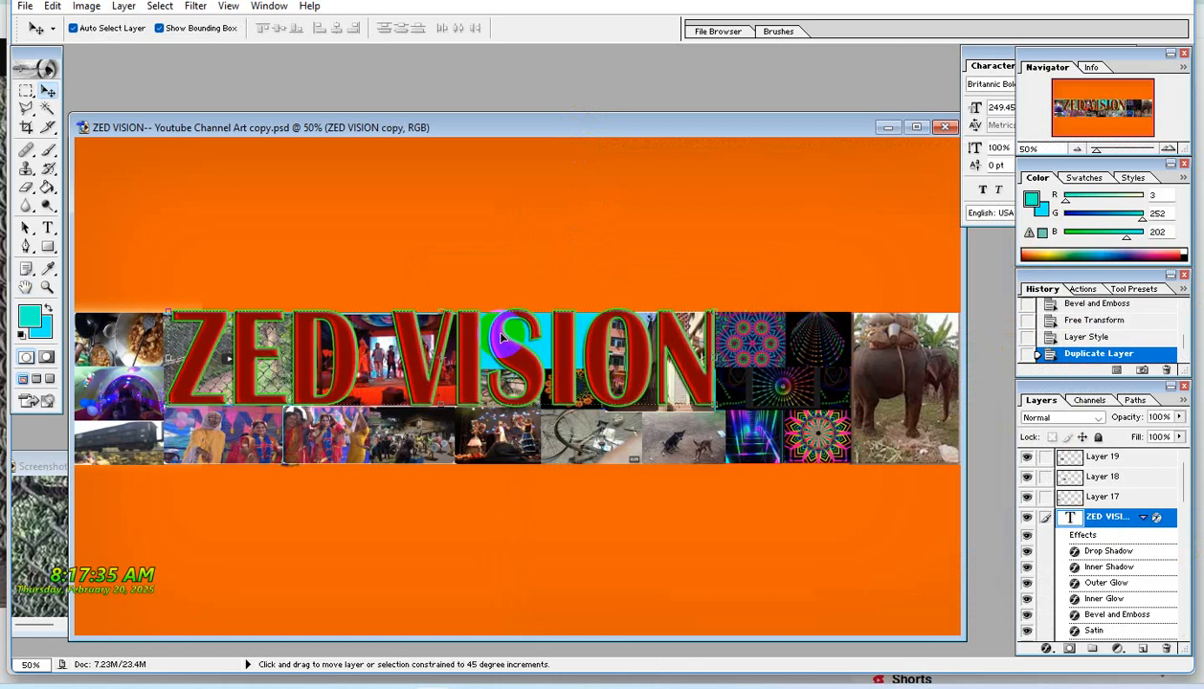
pyautogui.hotkey('shift', 'Down')
pyautogui.hotkey('shift', 'Down')
pyautogui.hotkey('shift', 'Right')
pyautogui.hotkey('shift', 'Right')
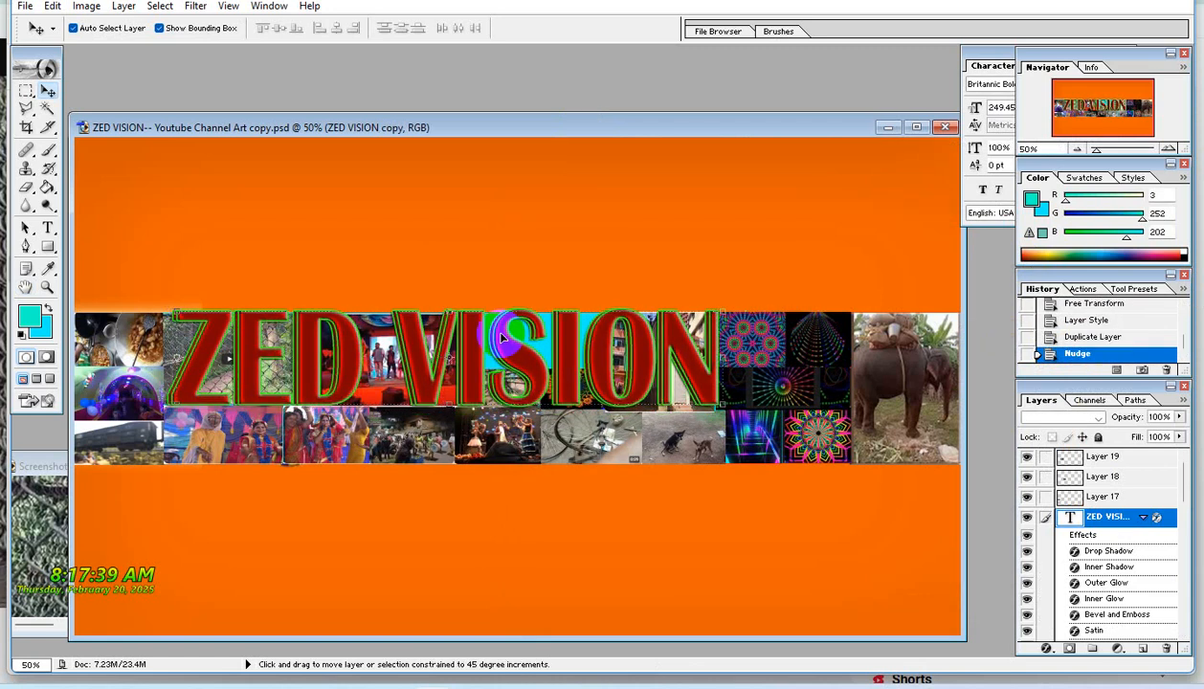
pyautogui.hotkey('shift', 'Left')
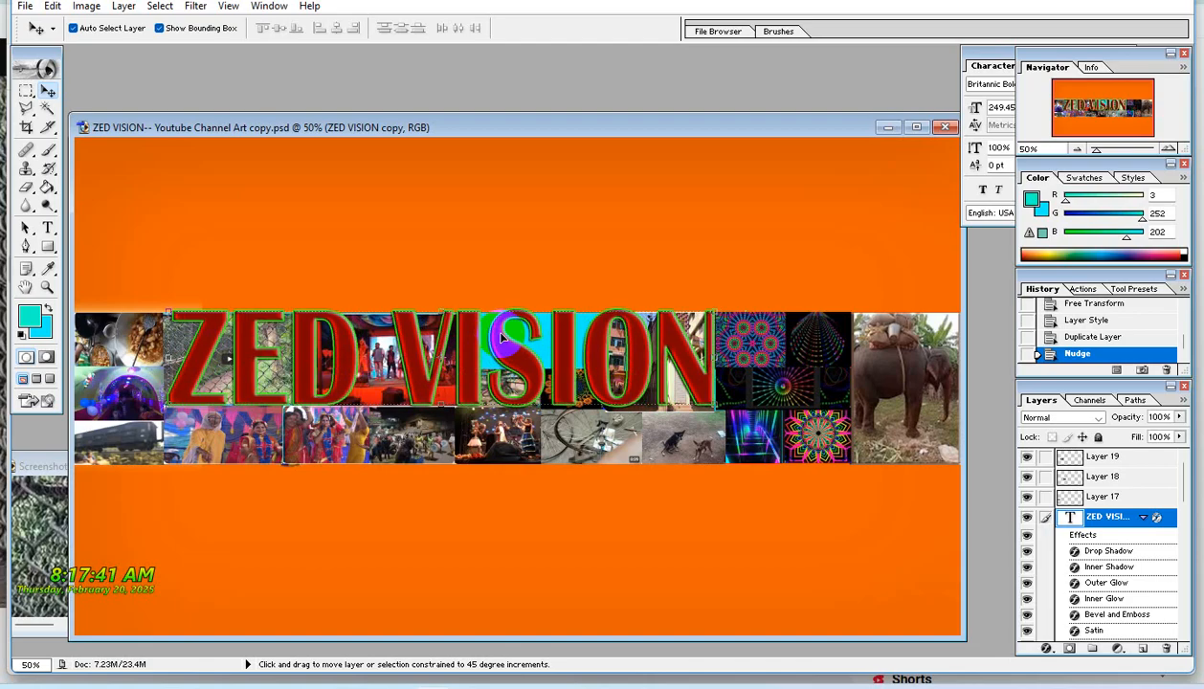
pyautogui.hotkey('shift', 'Right')
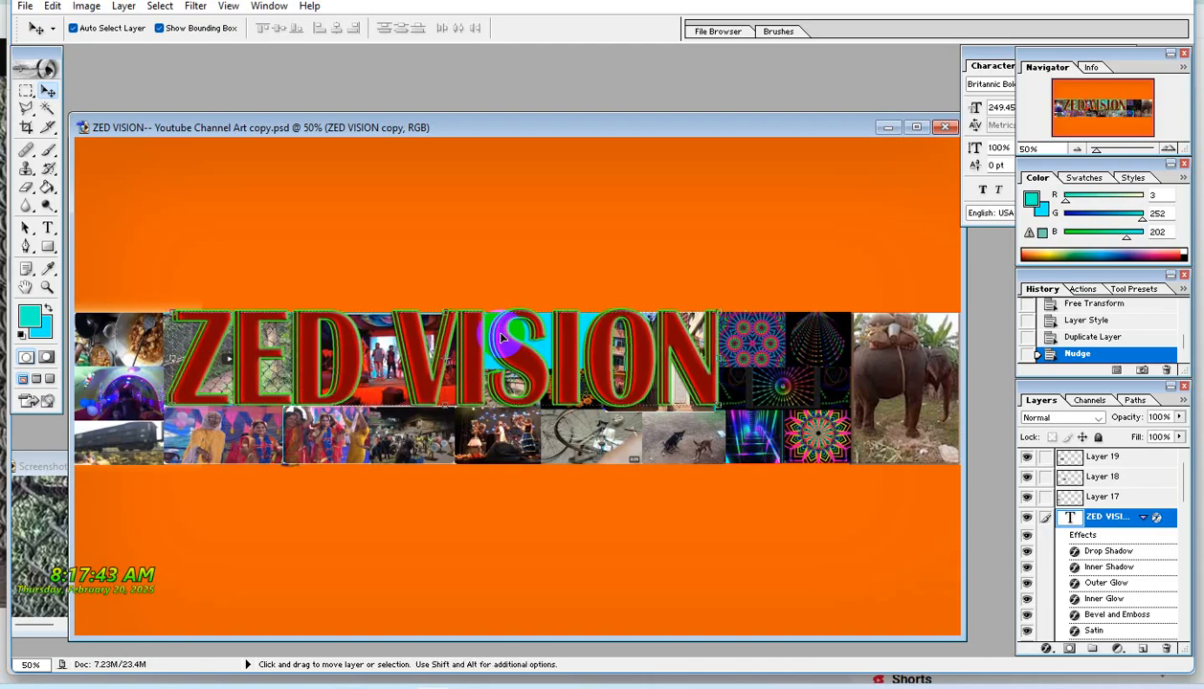
# Fine-tune the position of ZED VISION copy so it sits slightly below and to the right of the original text.
pyautogui.press('Down')
pyautogui.press('Down')
pyautogui.press('Down')
pyautogui.press('Right')
pyautogui.press('Right')
pyautogui.press('Right')
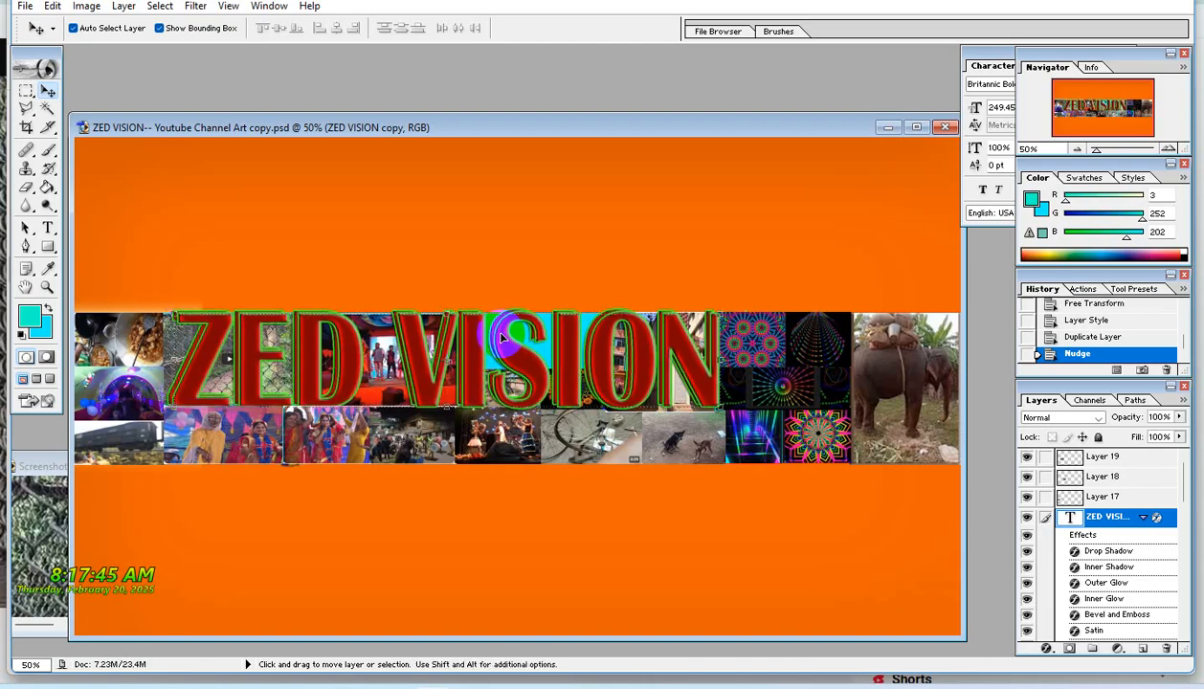
pyautogui.press('Left')
pyautogui.press('Left')
pyautogui.press('Left')
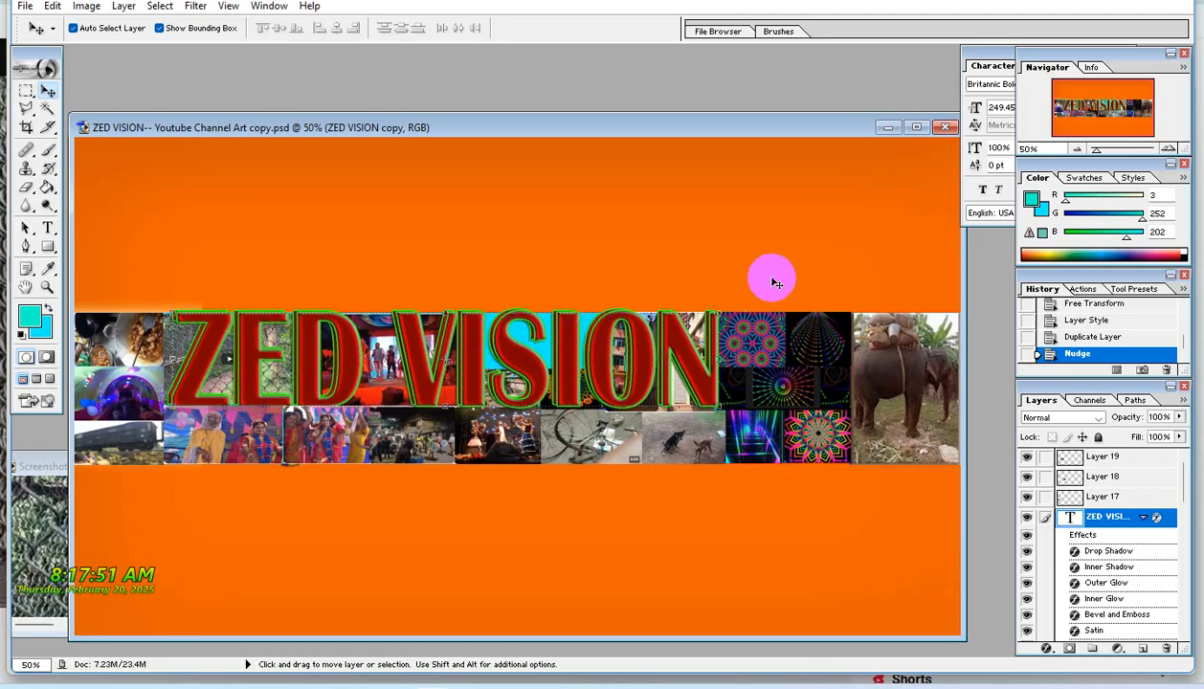
# Duplicate ZED VISION copy as ZED VISION copy 2 and nudge the new layer slightly to the right.
pyautogui.rightClick(1129, 517)
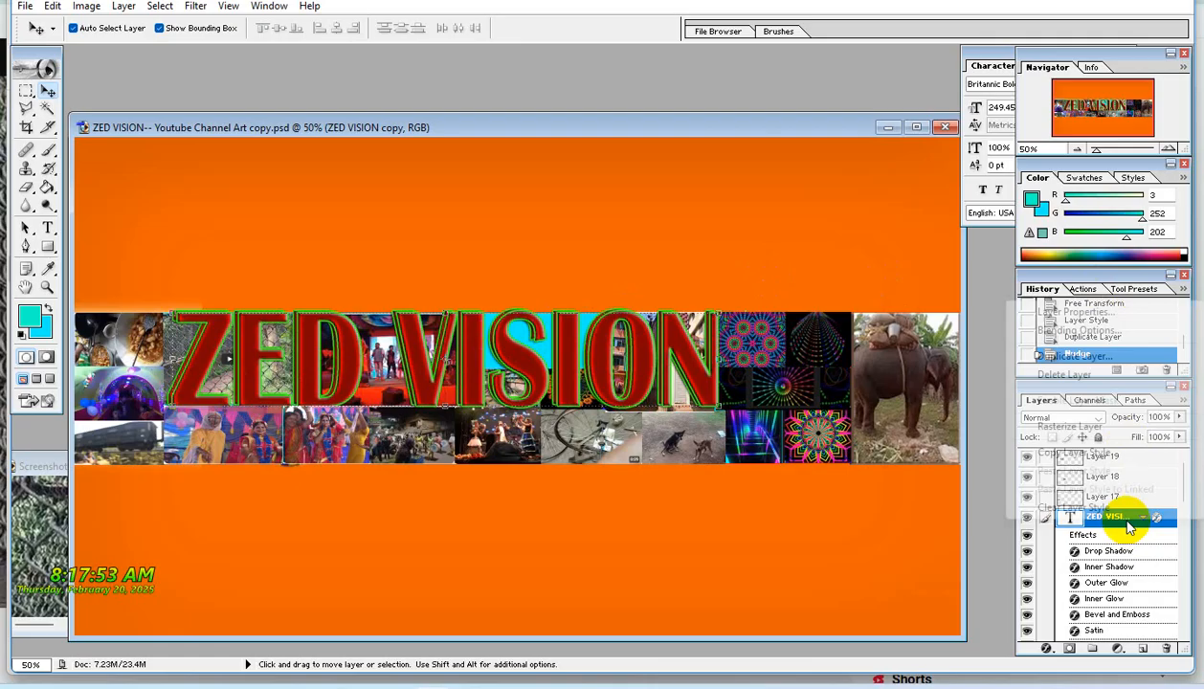
pyautogui.click(1054, 358)
pyautogui.press('Return')
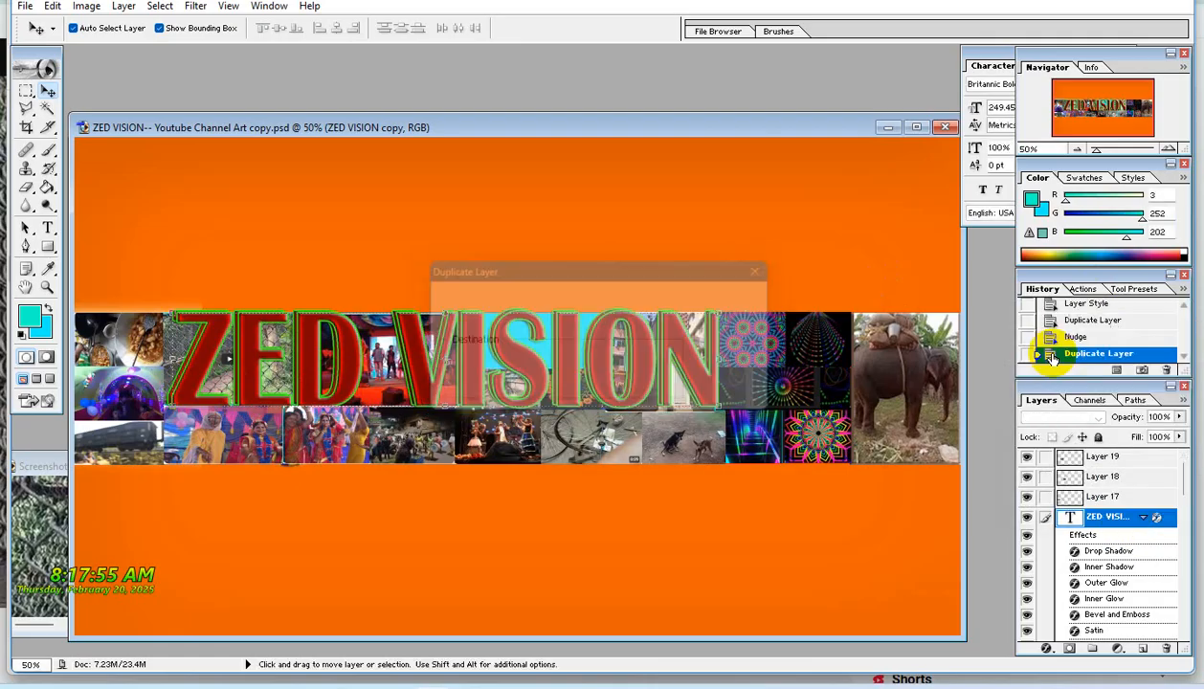
pyautogui.hotkey('shift', 'Left')
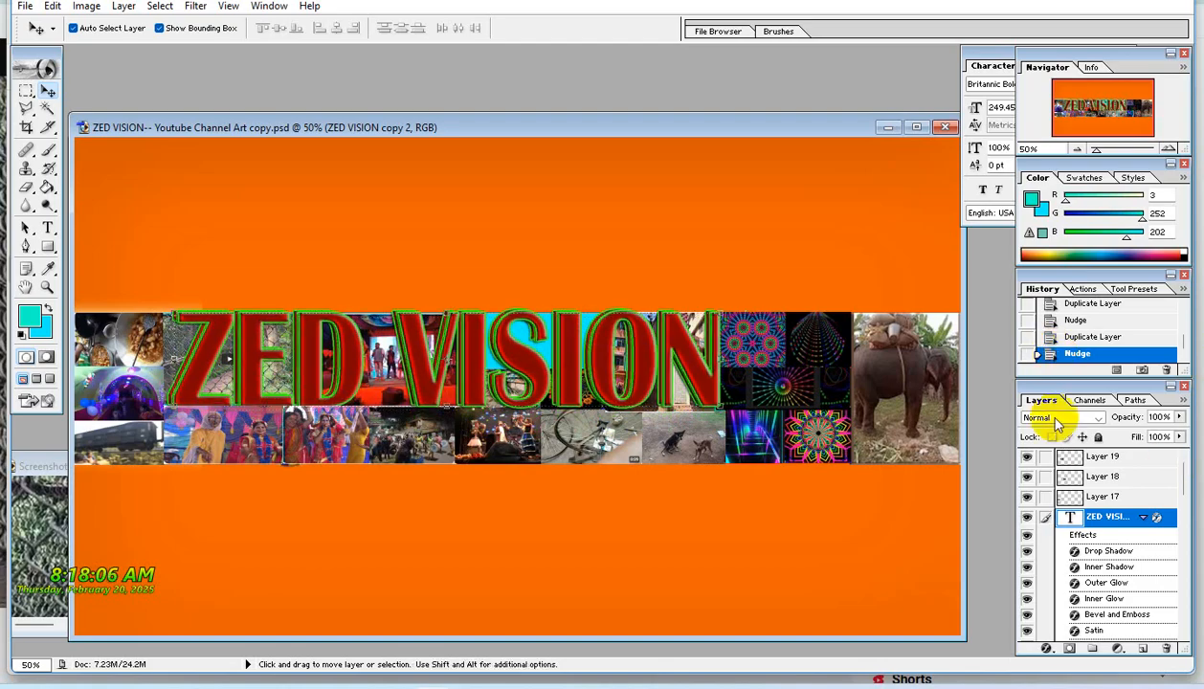
# Duplicate ZED VISION copy 2 as ZED VISION copy 3 and nudge it further right to deepen the layered lettering.
pyautogui.rightClick(1132, 523)
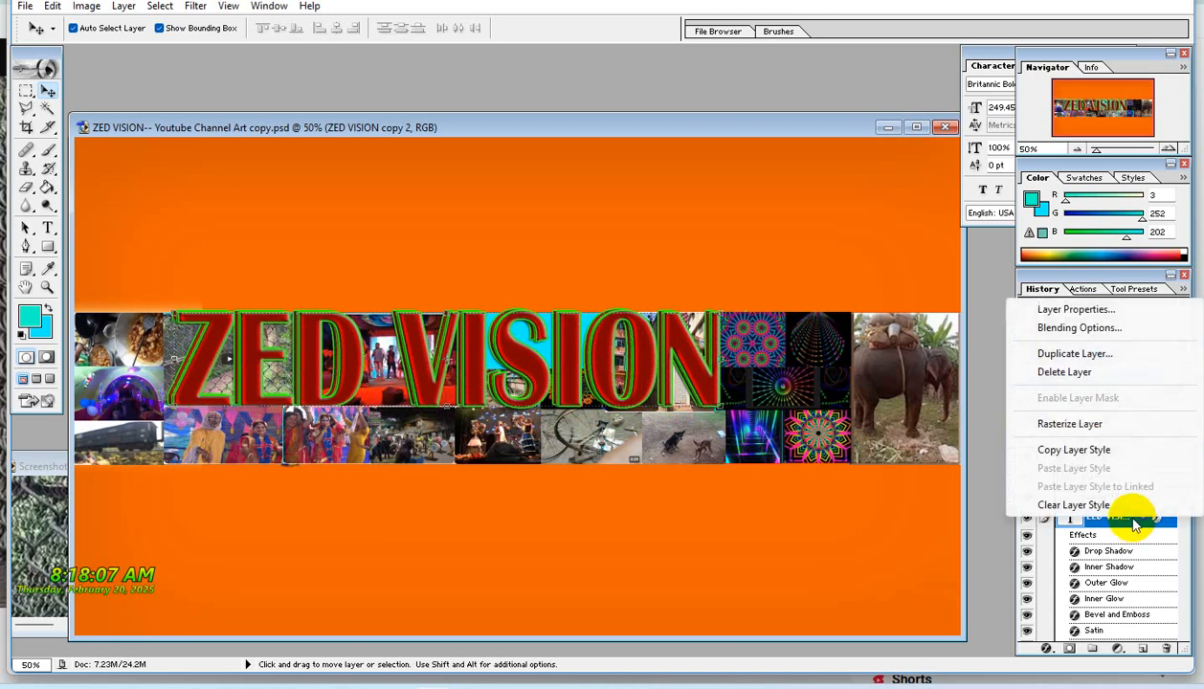
pyautogui.click(1067, 353)
pyautogui.click(744, 297)
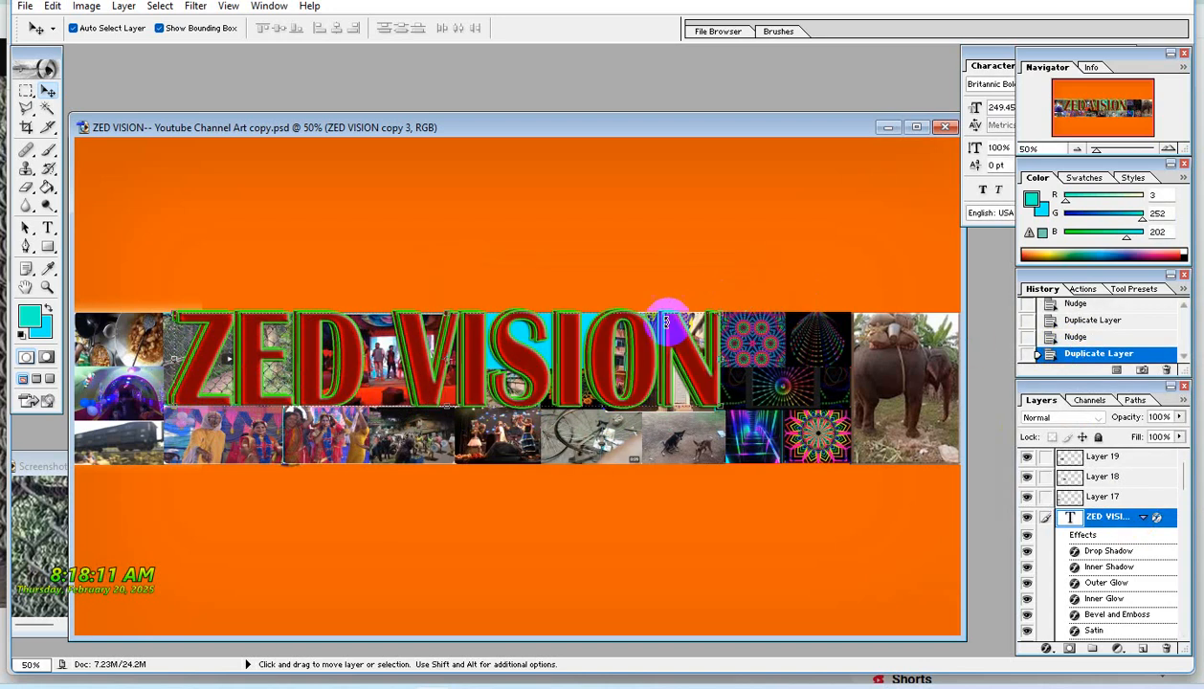
pyautogui.hotkey('shift', 'Right')
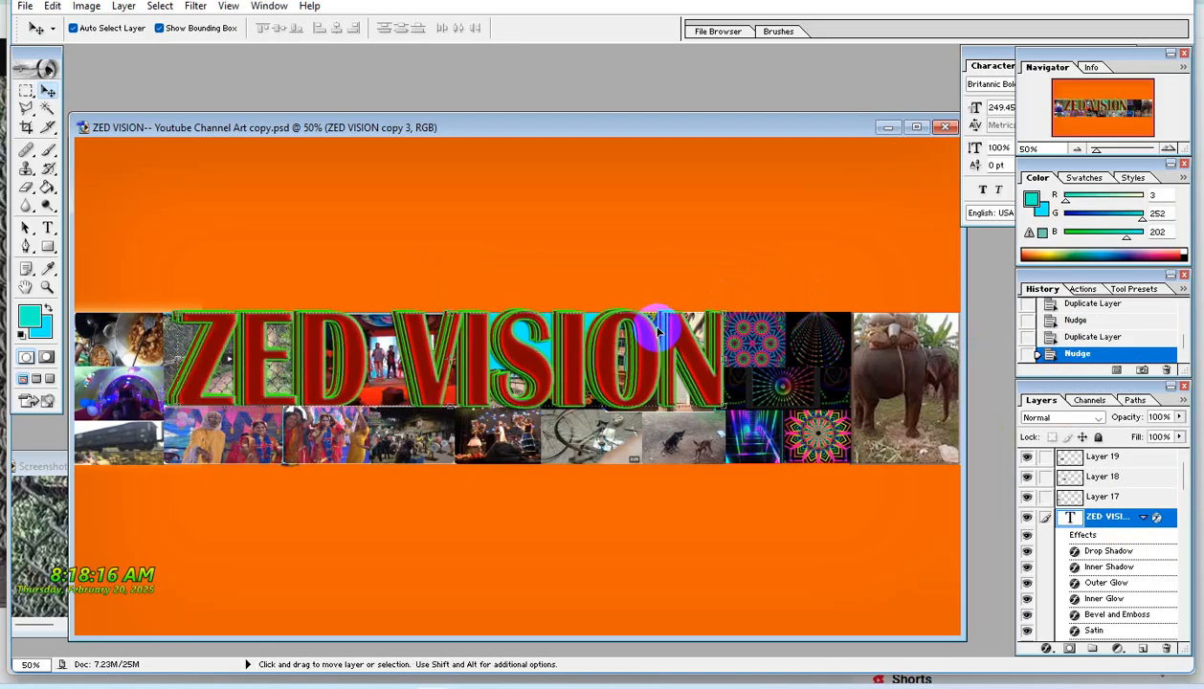
# Duplicate ZED VISION copy 3 as ZED VISION copy 4, try a downward offset, and settle on a nudge to the right.
pyautogui.rightClick(1101, 517)
pyautogui.click(1072, 351)
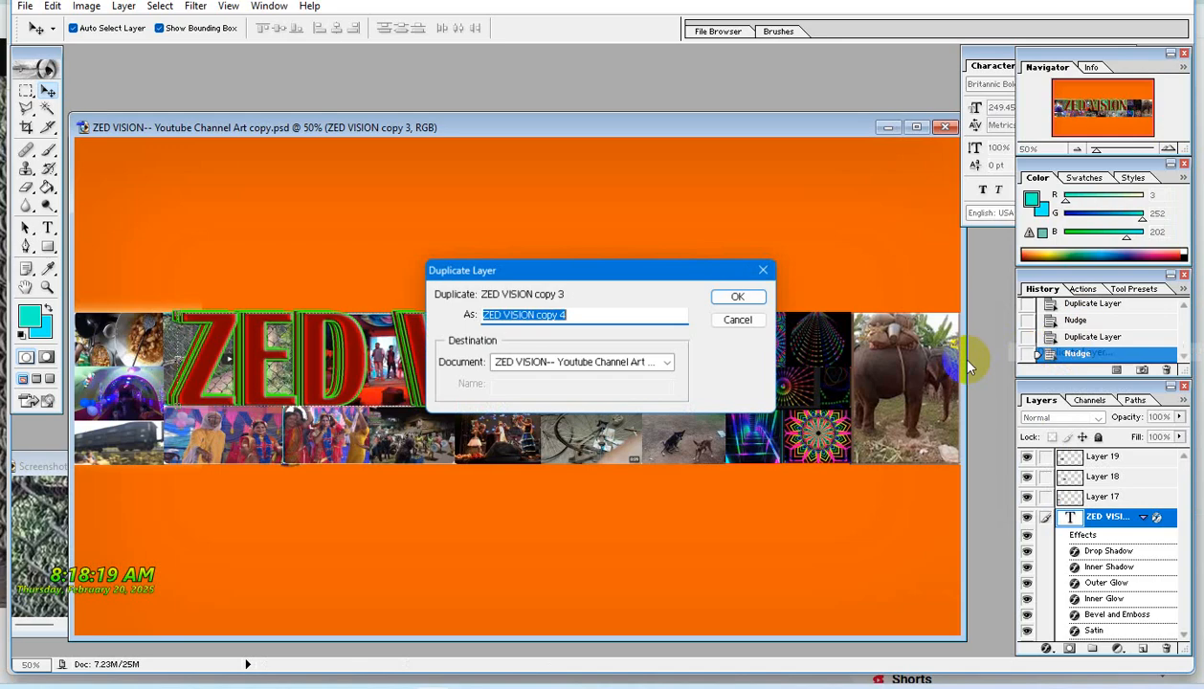
pyautogui.click(734, 298)
pyautogui.hotkey('shift', 'Down')
pyautogui.hotkey('shift', 'Down')
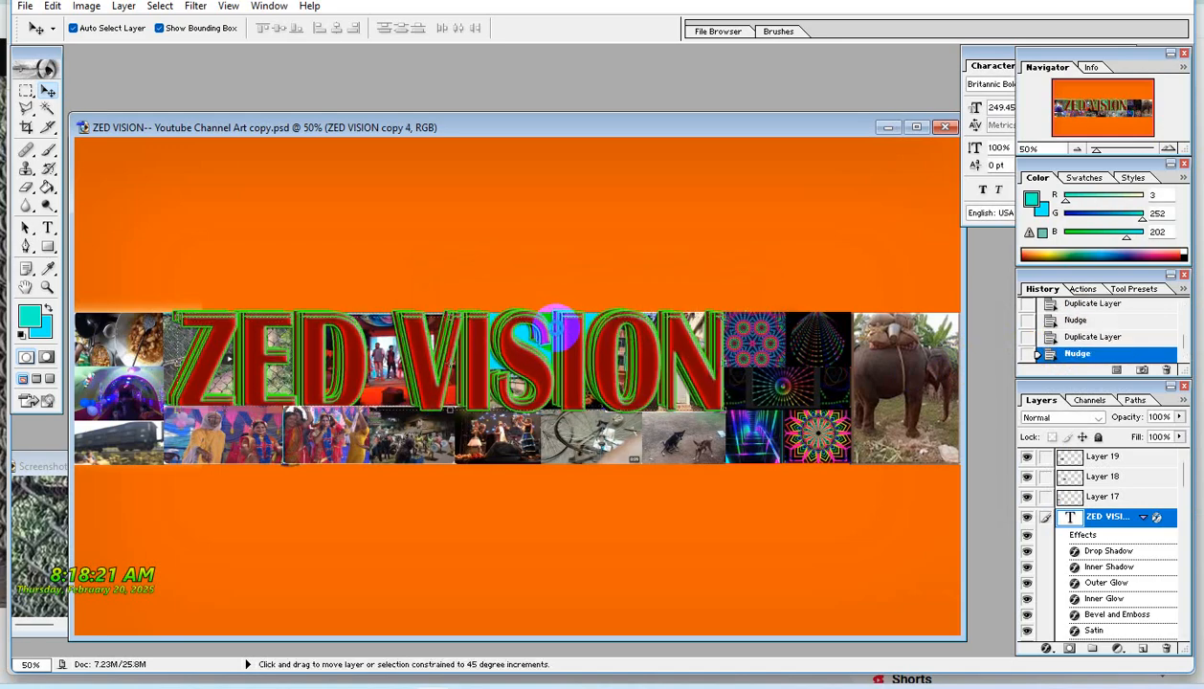
pyautogui.hotkey('shift', 'Up')
pyautogui.hotkey('shift', 'Up')
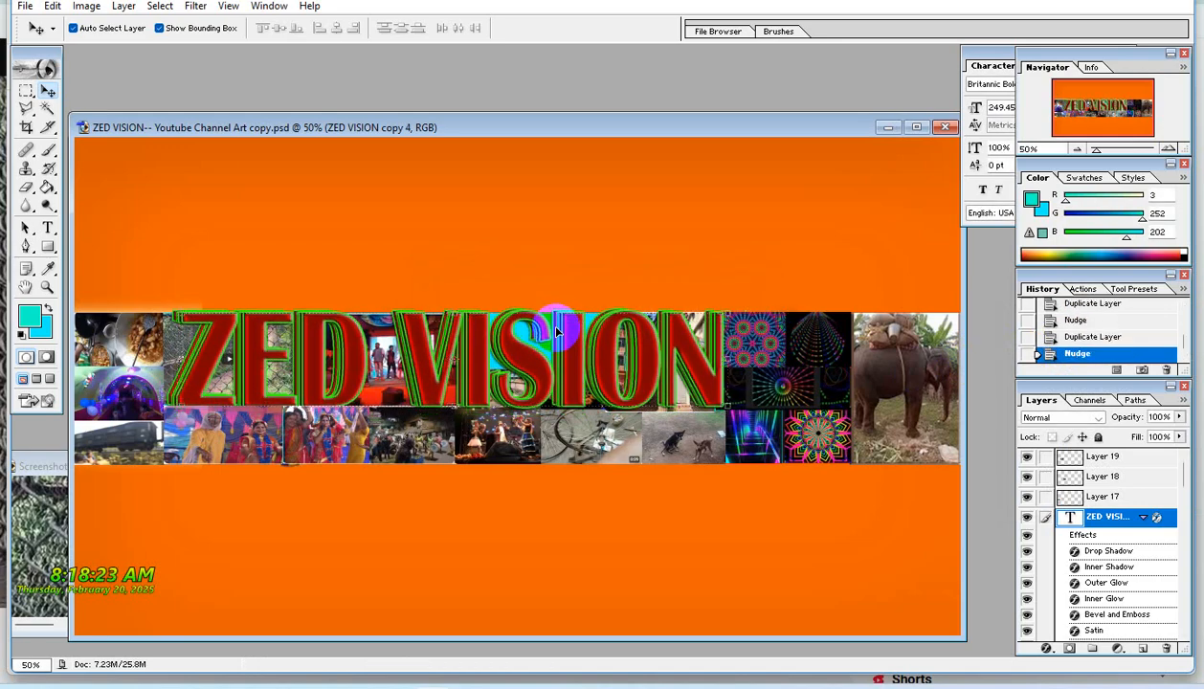
pyautogui.hotkey('shift', 'Right')
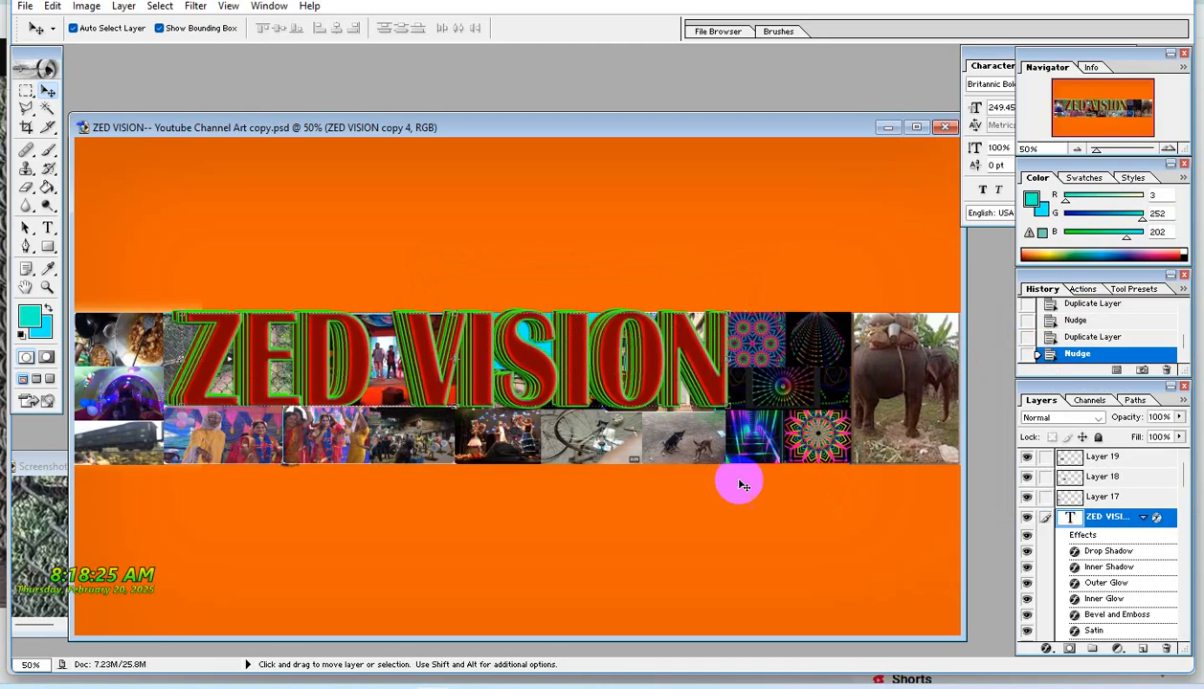
# Duplicate ZED VISION copy 4 as ZED VISION copy 5 and nudge the new layer slightly downward.
pyautogui.rightClick(1116, 525)
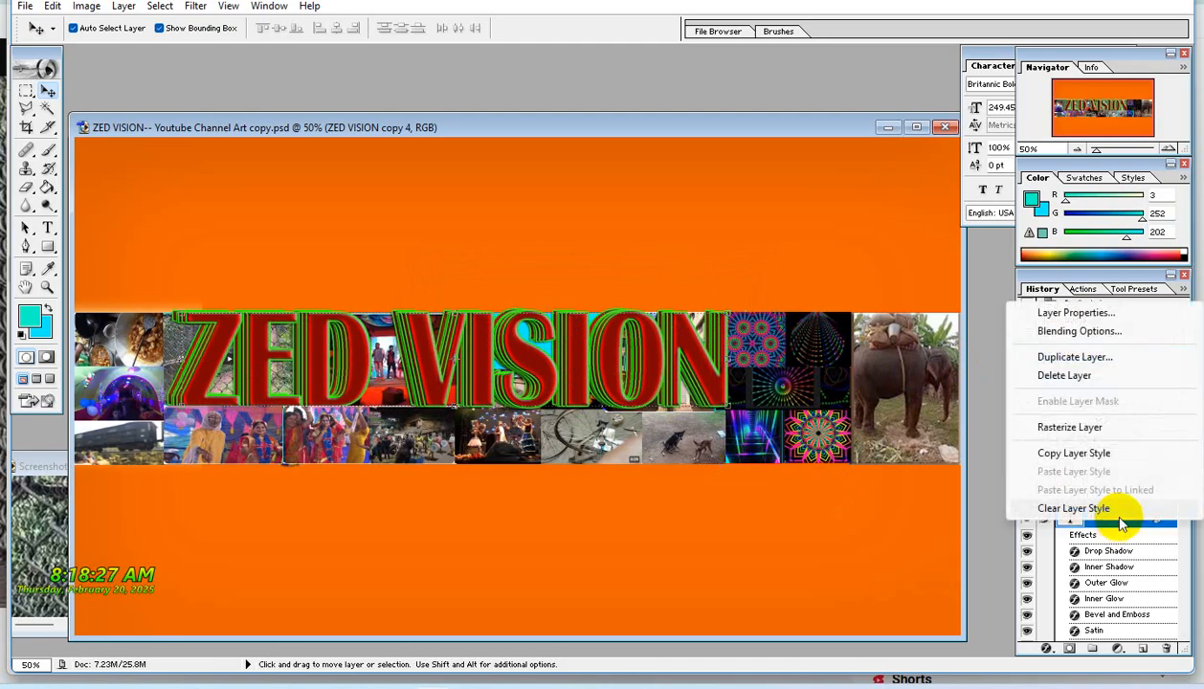
pyautogui.click(1062, 352)
pyautogui.click(761, 302)
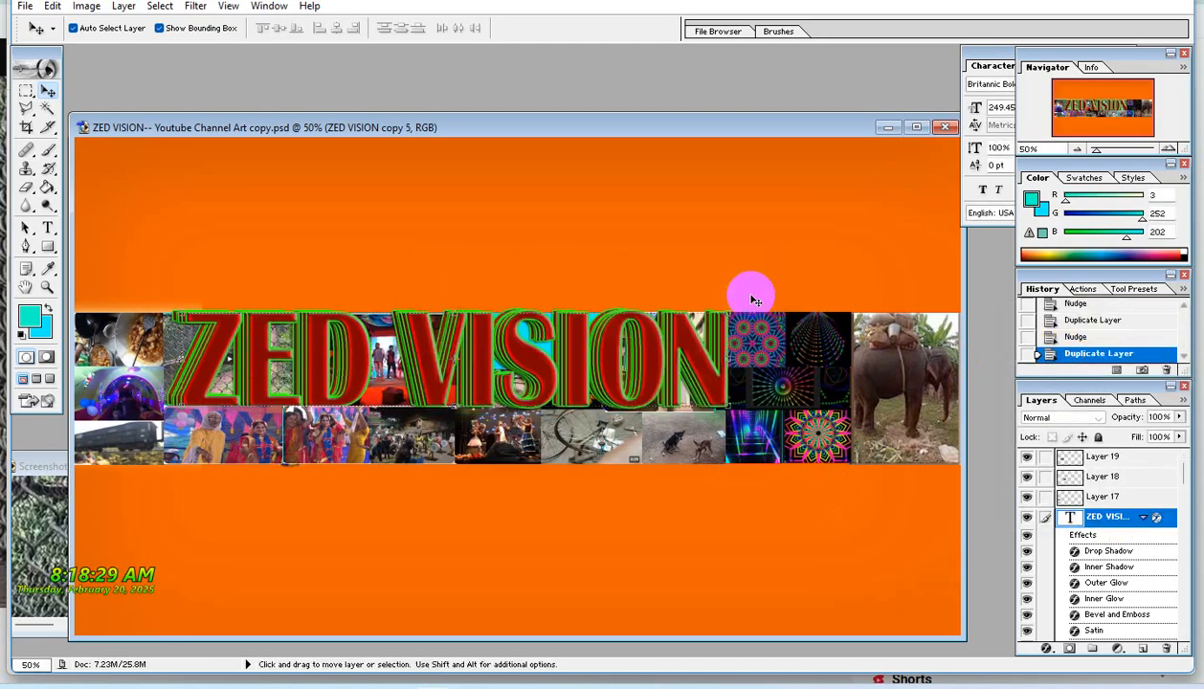
pyautogui.hotkey('shift', 'Up')
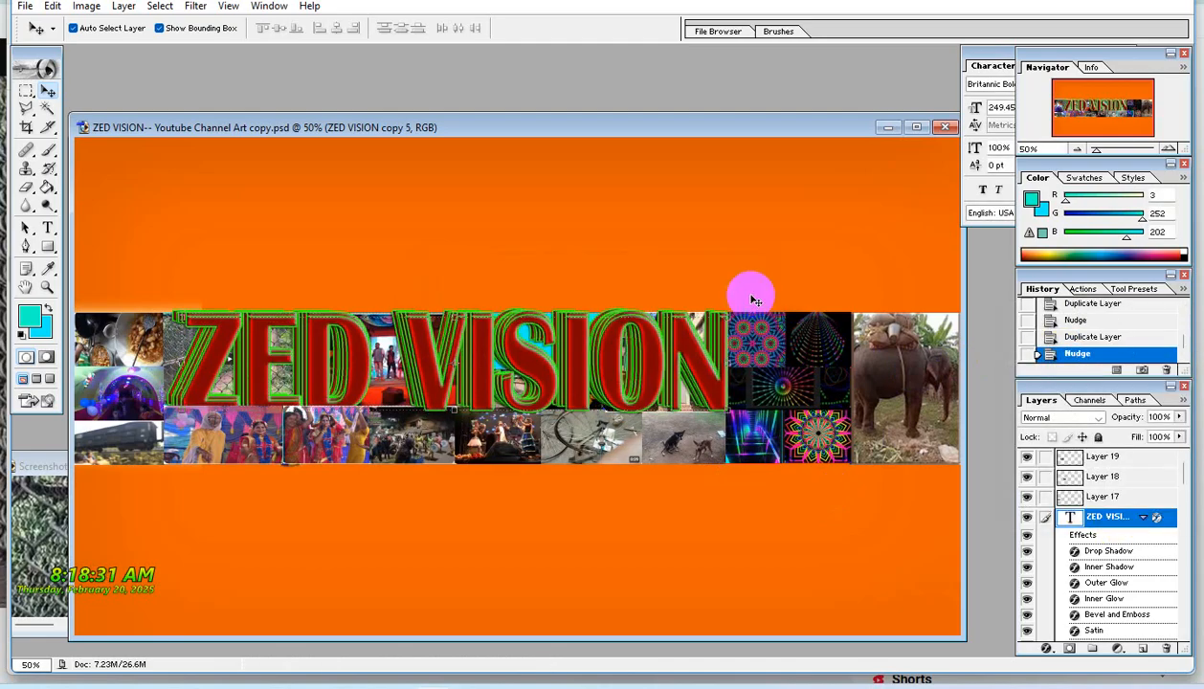
# Move ZED VISION copy 5 straight down to the lower edge of the collage band.
pyautogui.hotkey('shift', 'Down')
pyautogui.hotkey('shift', 'Down')
pyautogui.hotkey('shift', 'Down')
pyautogui.hotkey('shift', 'Down')
pyautogui.hotkey('shift', 'Down')
pyautogui.hotkey('shift', 'Down')
pyautogui.hotkey('shift', 'Down')
pyautogui.hotkey('shift', 'Down')
pyautogui.hotkey('shift', 'Down')
pyautogui.hotkey('shift', 'Down')
pyautogui.hotkey('shift', 'Down')
pyautogui.hotkey('shift', 'Down')
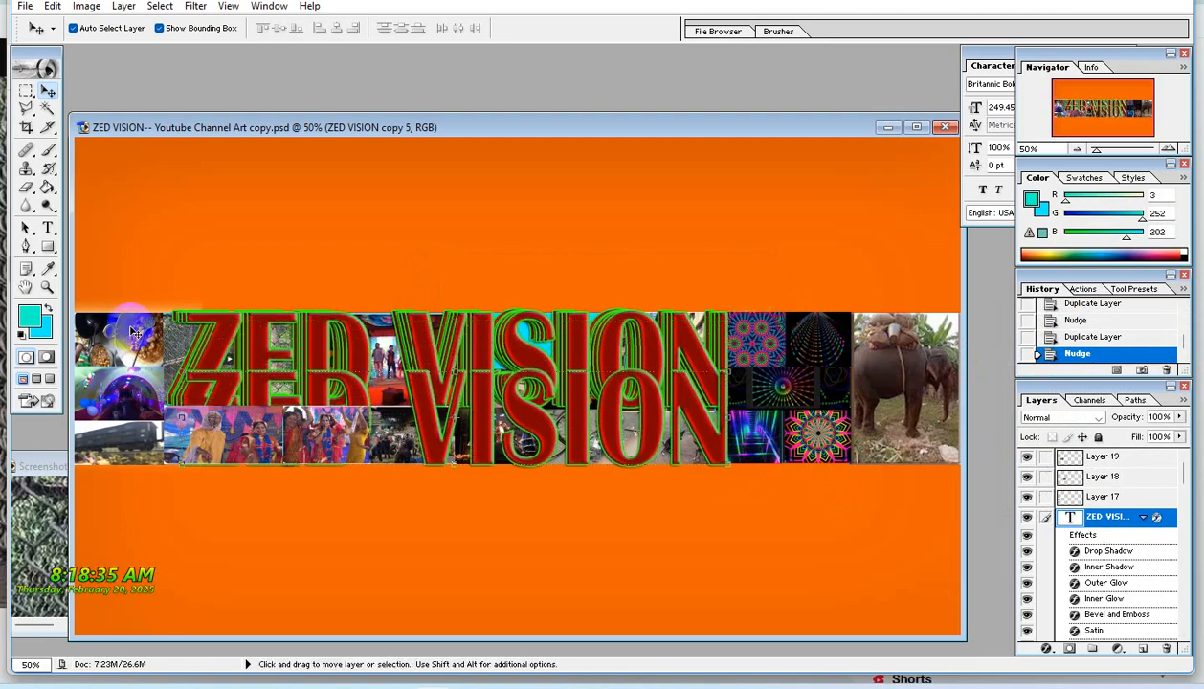
# Shrink ZED VISION copy 5 to subtitle size beneath the main name and stack its layer above Layer 19.
pyautogui.hotkey('ctrl', 't')
pyautogui.moveTo(168, 416); pyautogui.dragTo(352, 438)
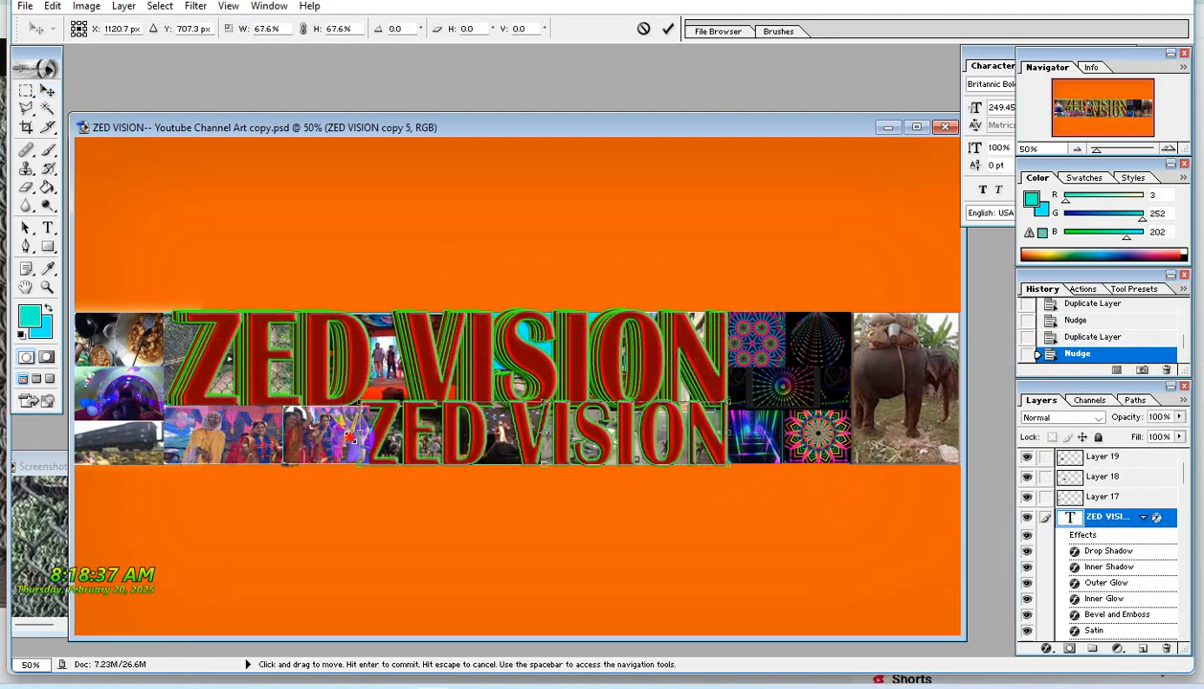
pyautogui.press('Return')
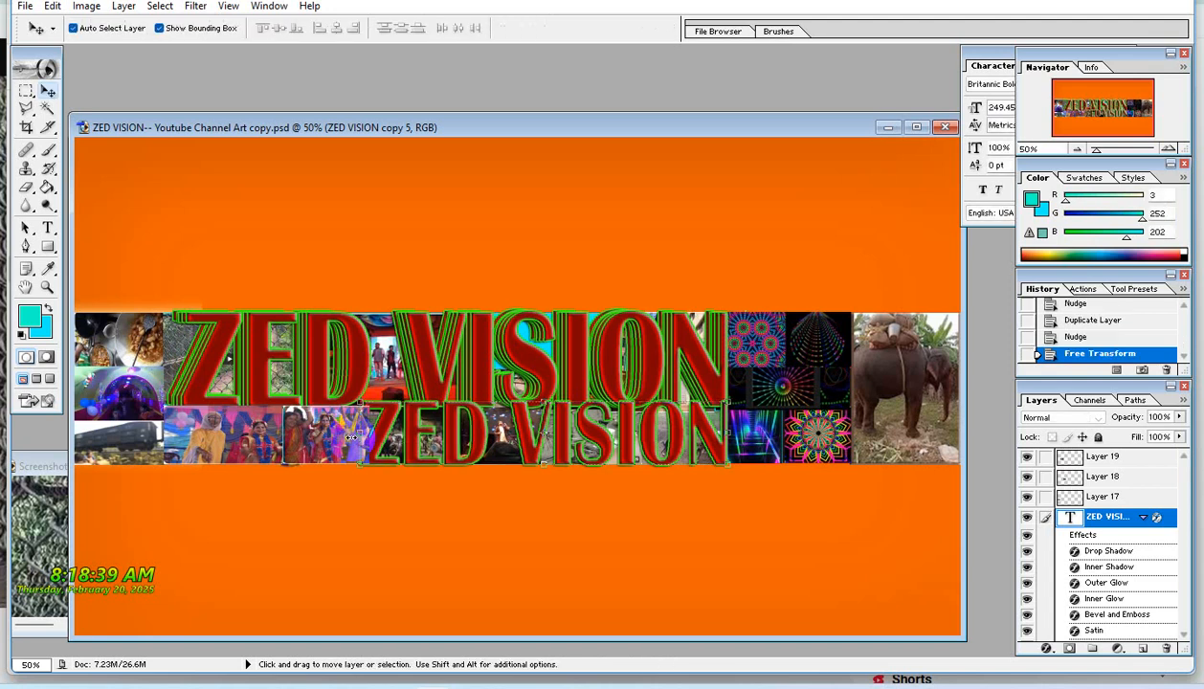
pyautogui.moveTo(1136, 508); pyautogui.dragTo(1127, 464)
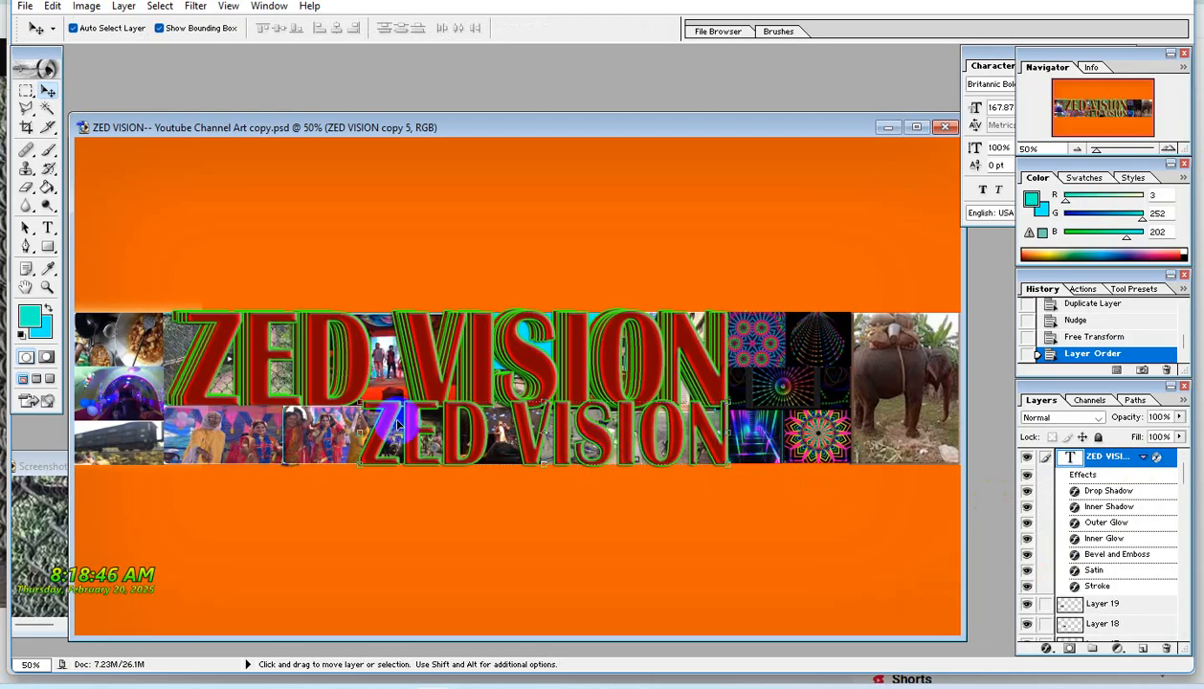
pyautogui.moveTo(357, 404); pyautogui.dragTo(349, 437)
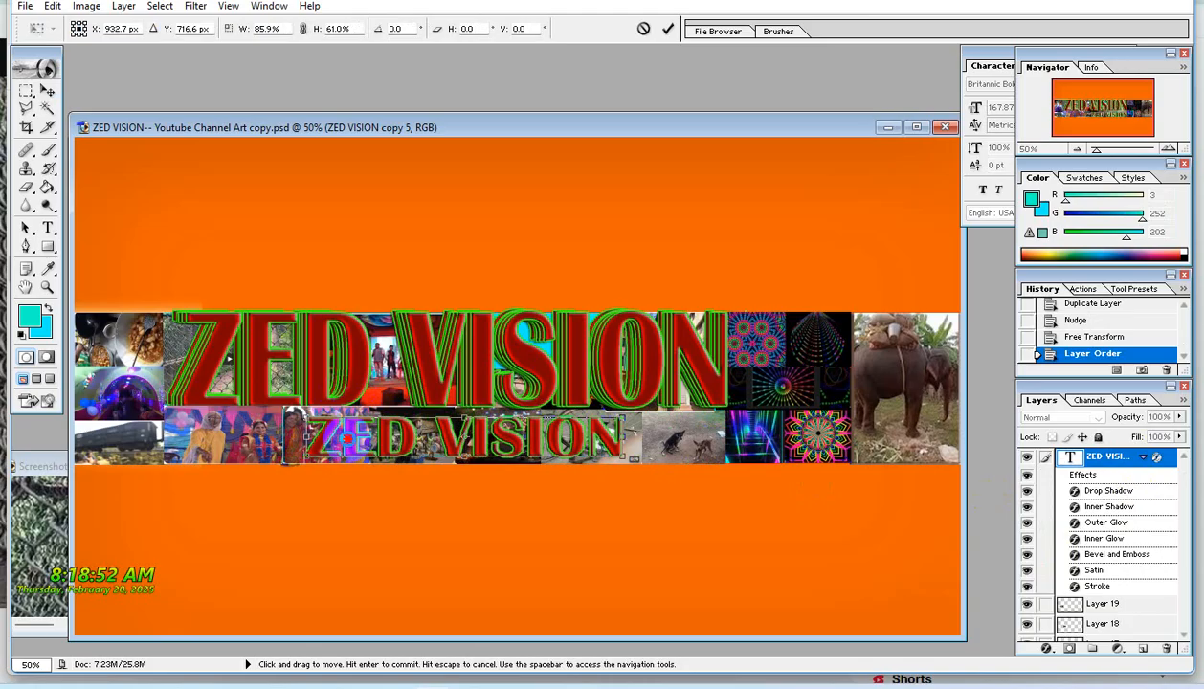
# Replace the smaller lettering's text with VILLAGES VLOG/.
pyautogui.click(48, 227)
pyautogui.click(522, 253)
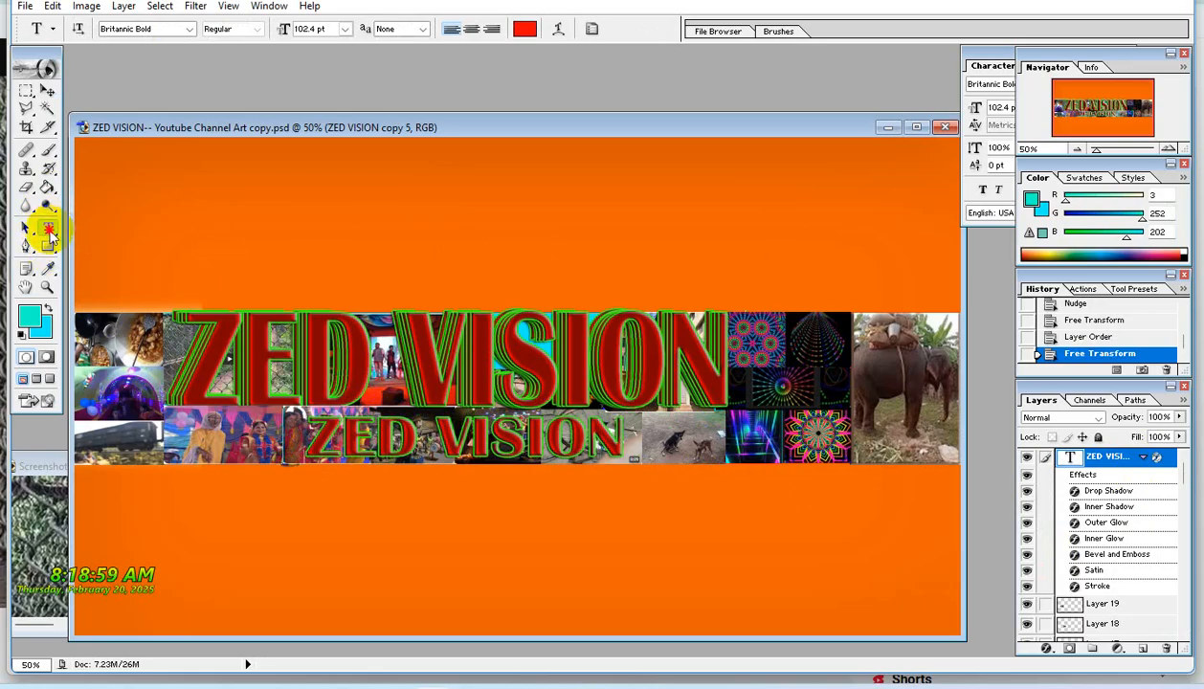
pyautogui.tripleClick(433, 439)
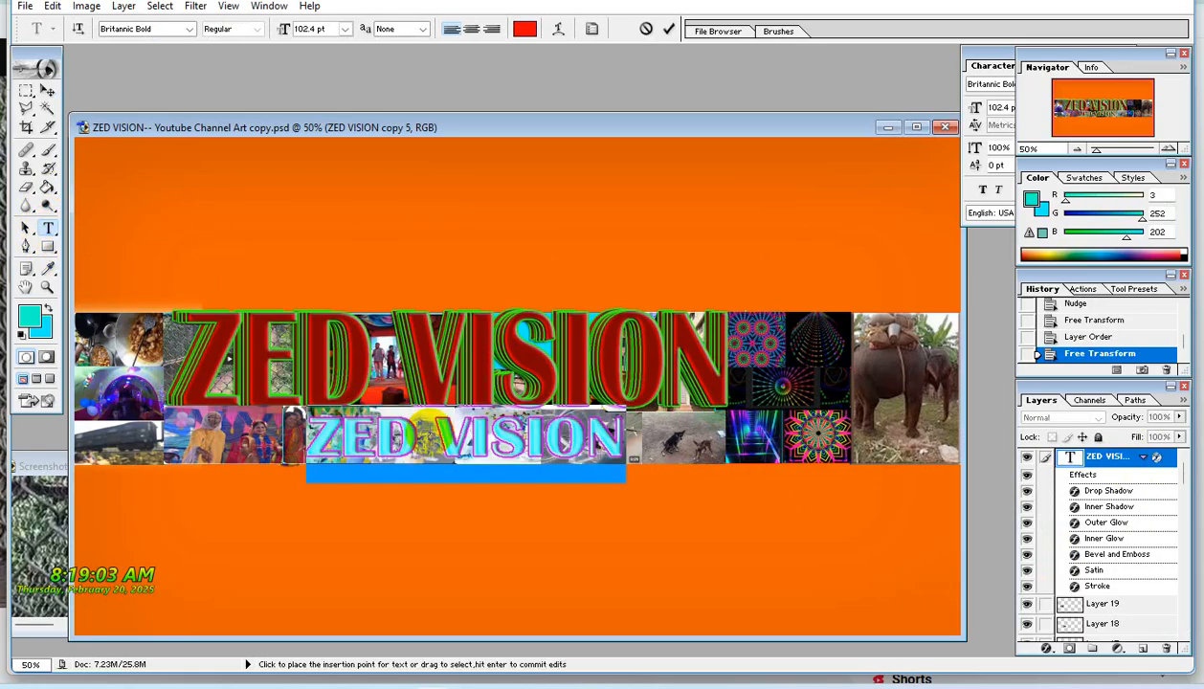
pyautogui.write('VLOG/')
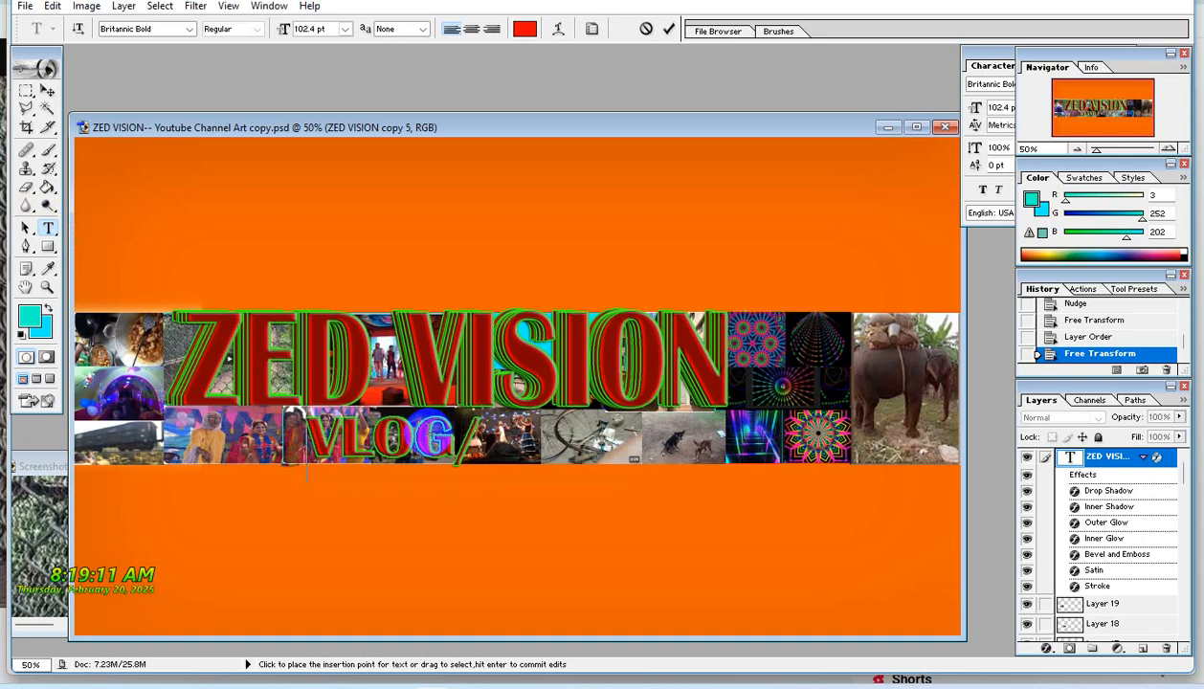
pyautogui.write('V')
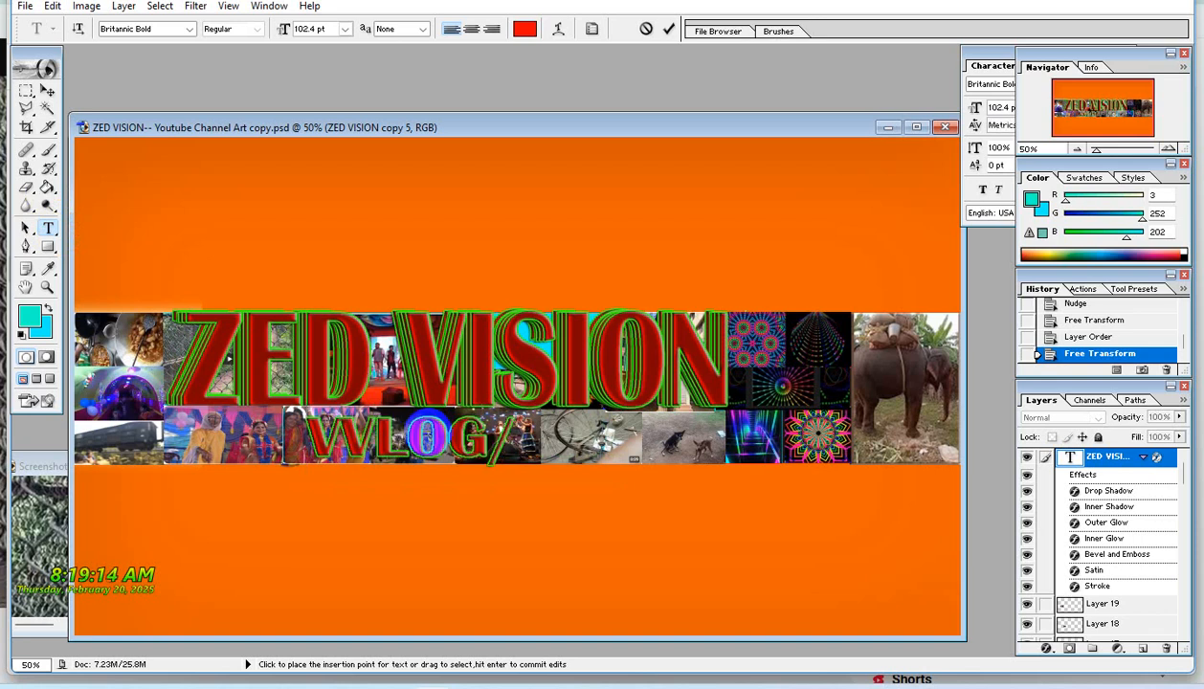
pyautogui.write('ILLAGES')
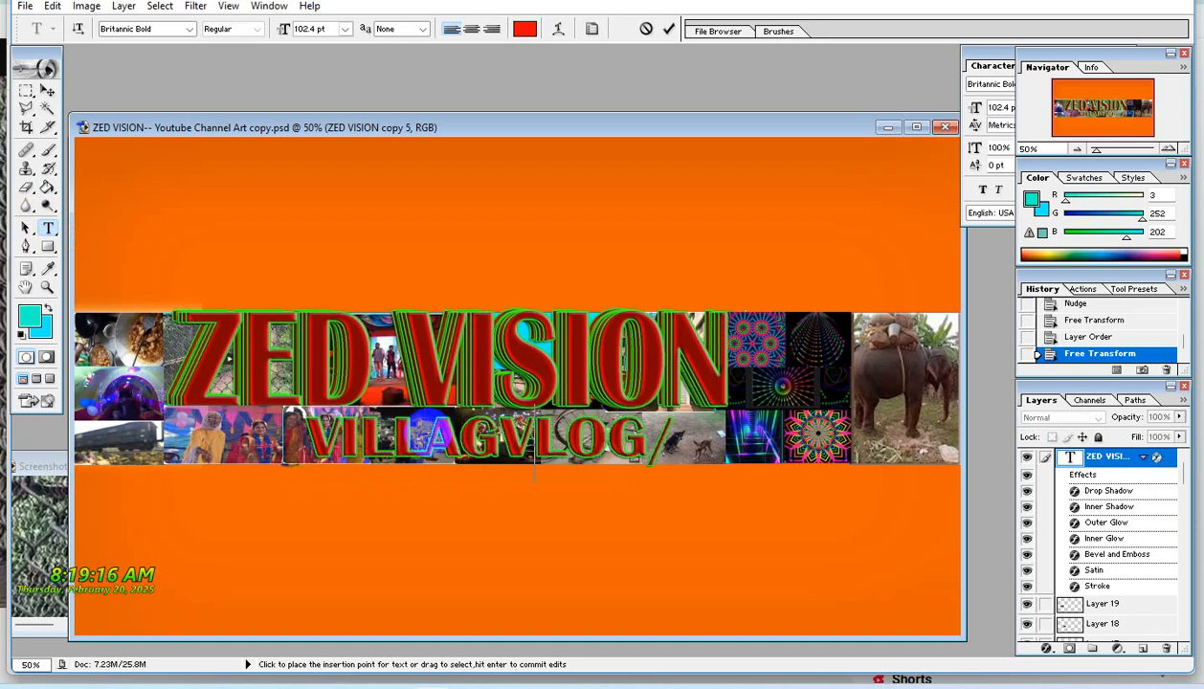
pyautogui.write(' VLOG')
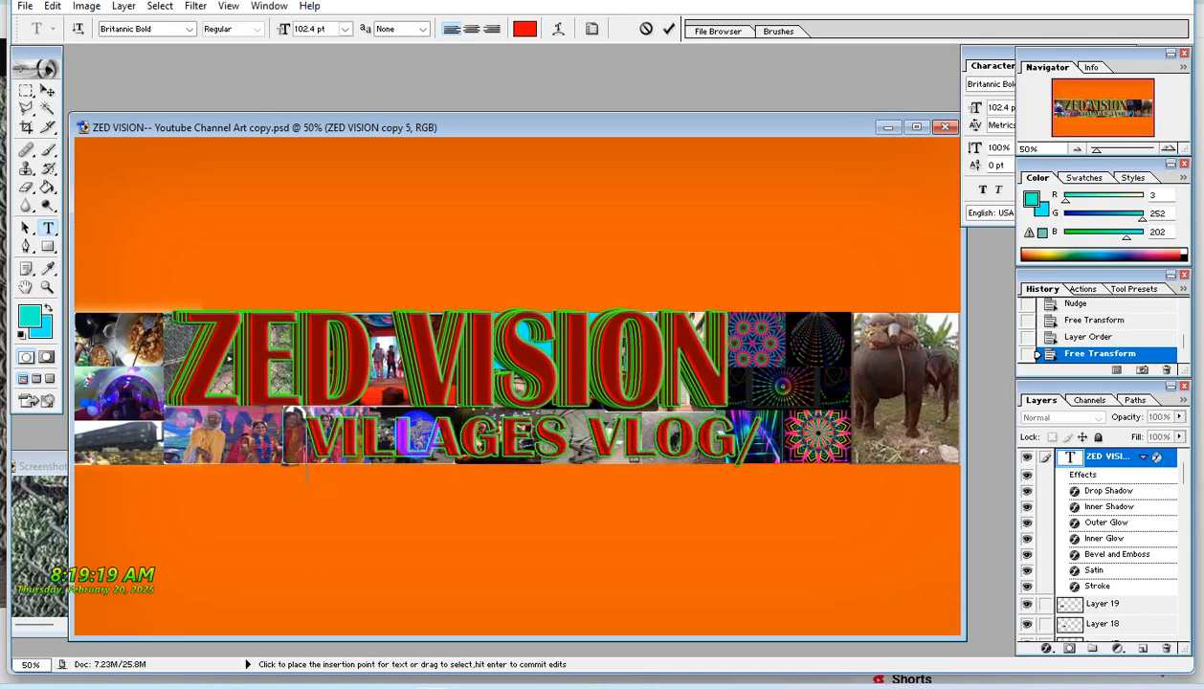
# Try slashes around the subtitle, then enclose it in curly braces as {VILLAGES VLOG}.
pyautogui.write('/')
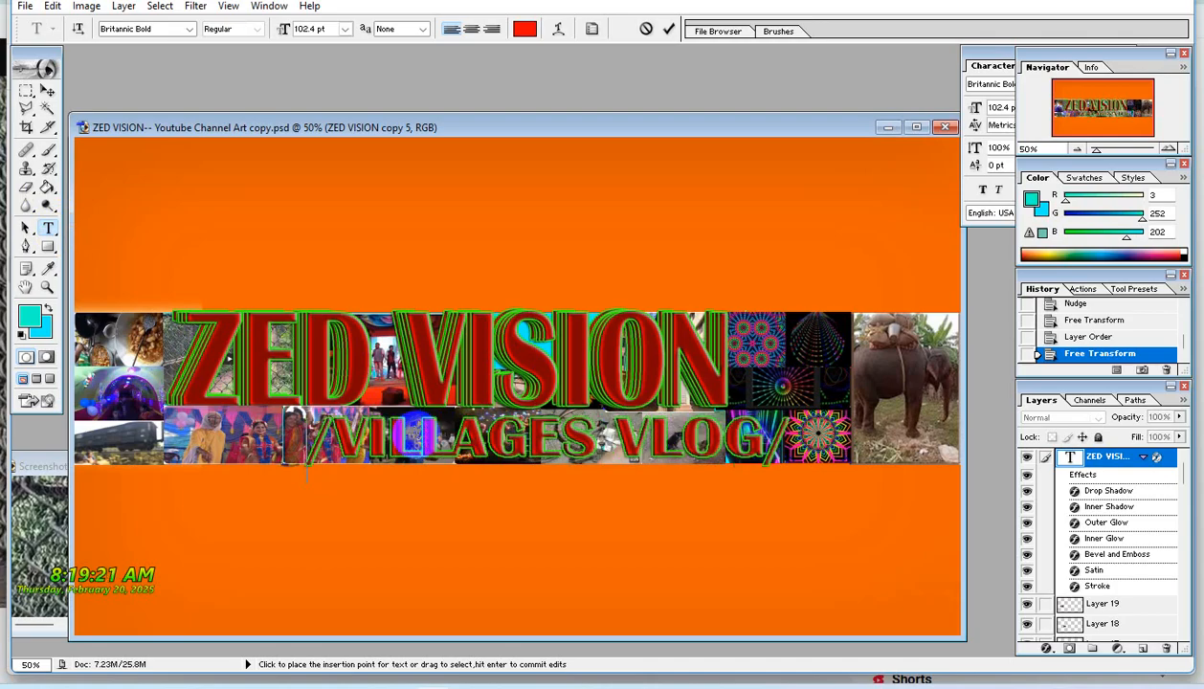
pyautogui.press('BackSpace')
pyautogui.write('\\')
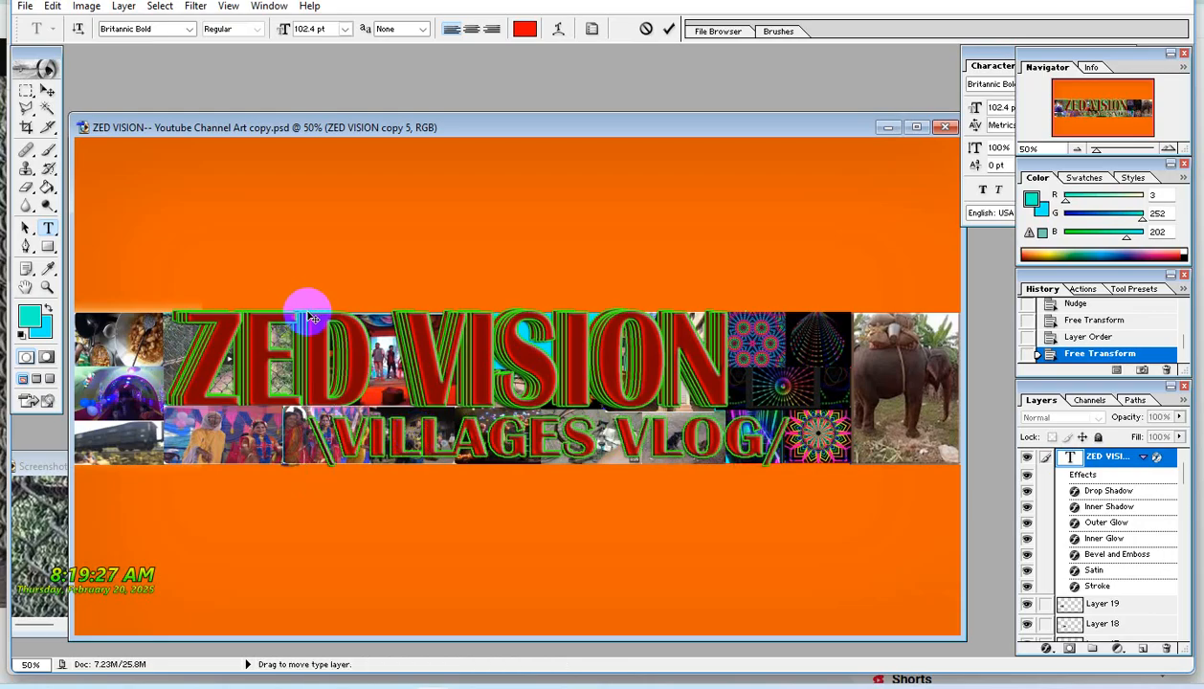
pyautogui.press('BackSpace')
pyautogui.write('{')
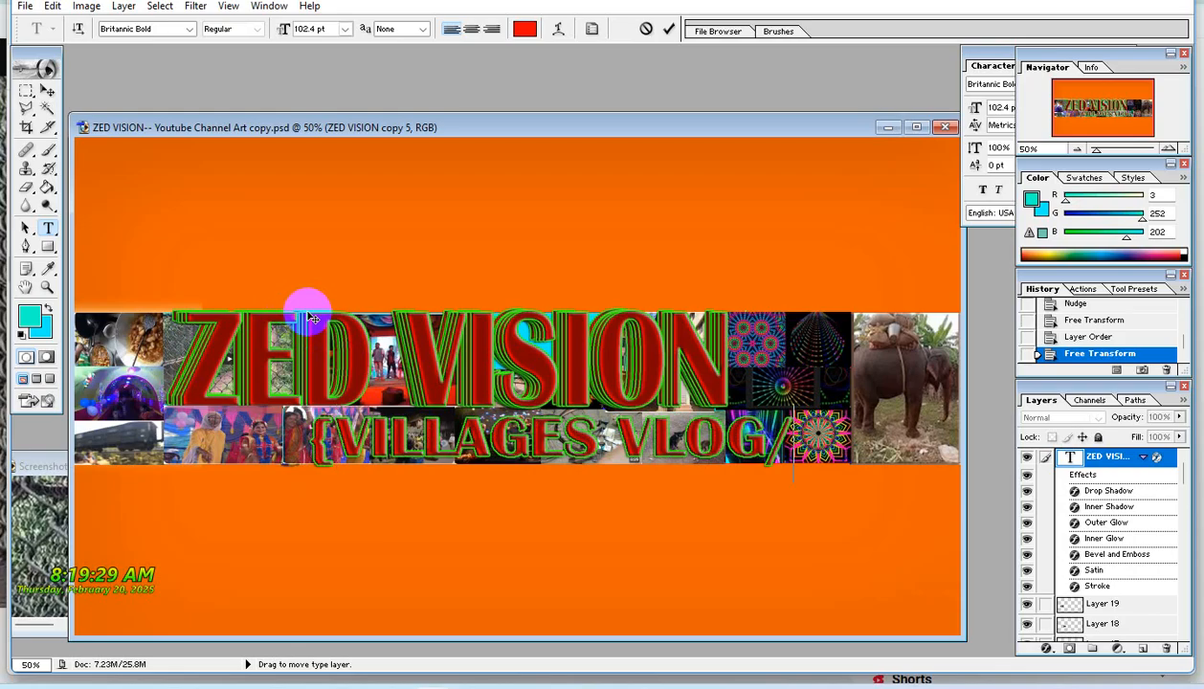
pyautogui.write('}')
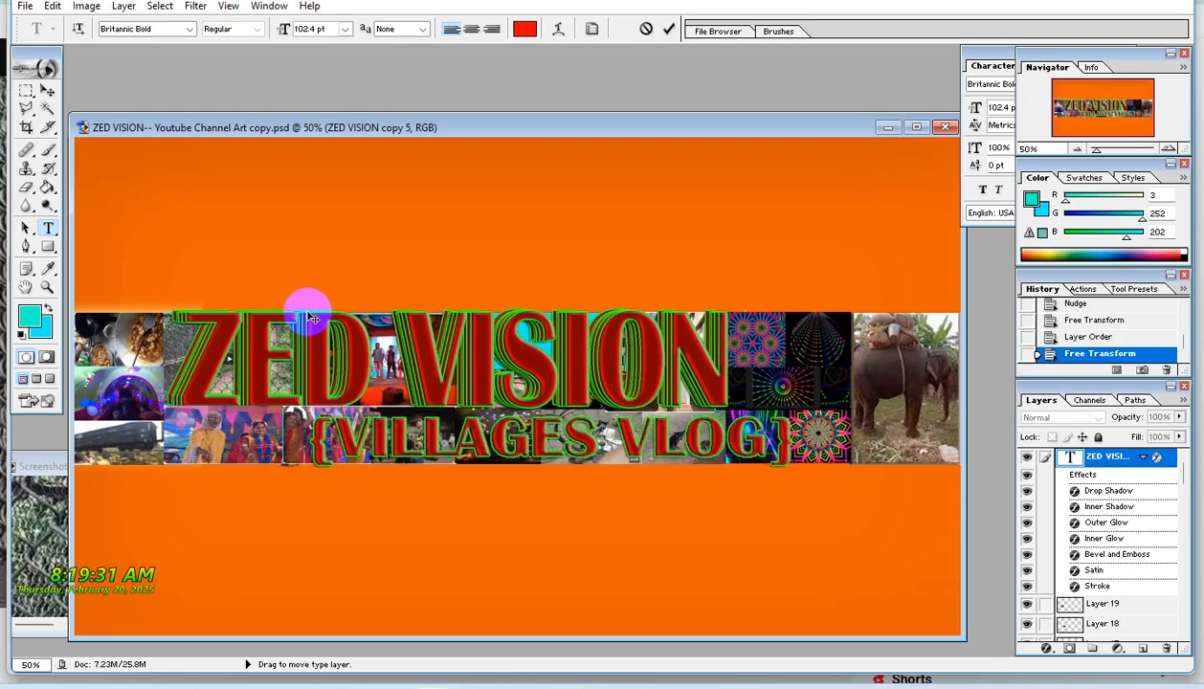
# Browse through fonts for the whole {VILLAGES VLOG} text and apply Chiller.
pyautogui.hotkey('ctrl', 'a')
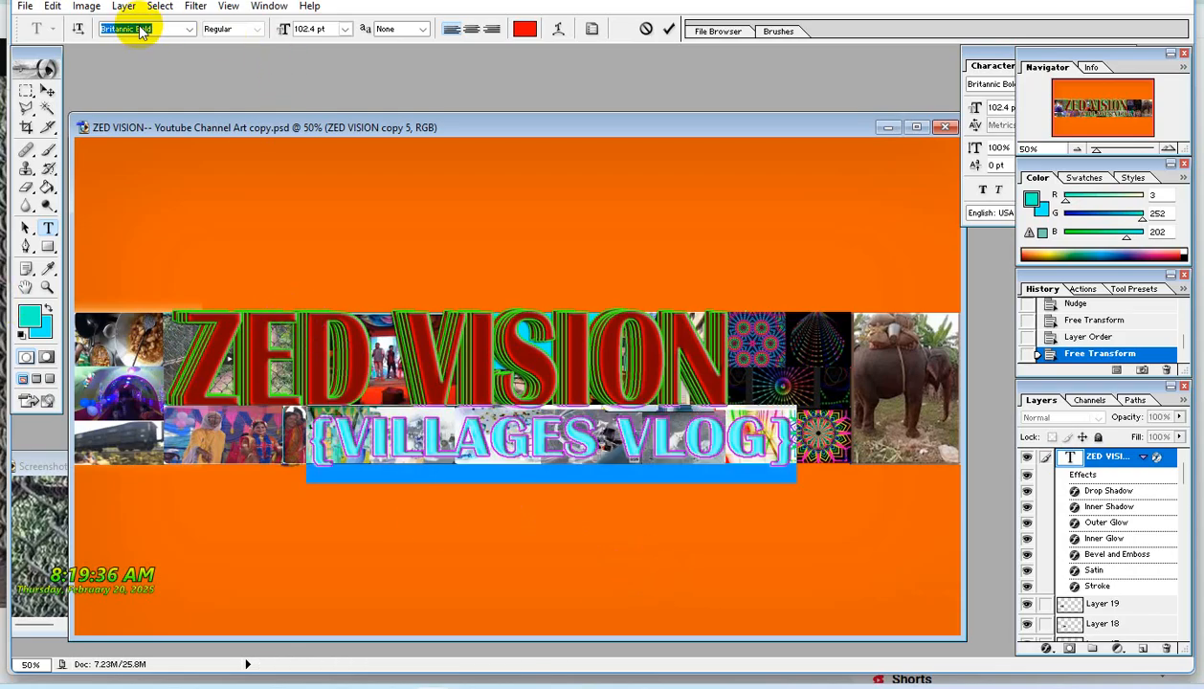
pyautogui.press('Down')
pyautogui.press('Down')
pyautogui.press('Down')
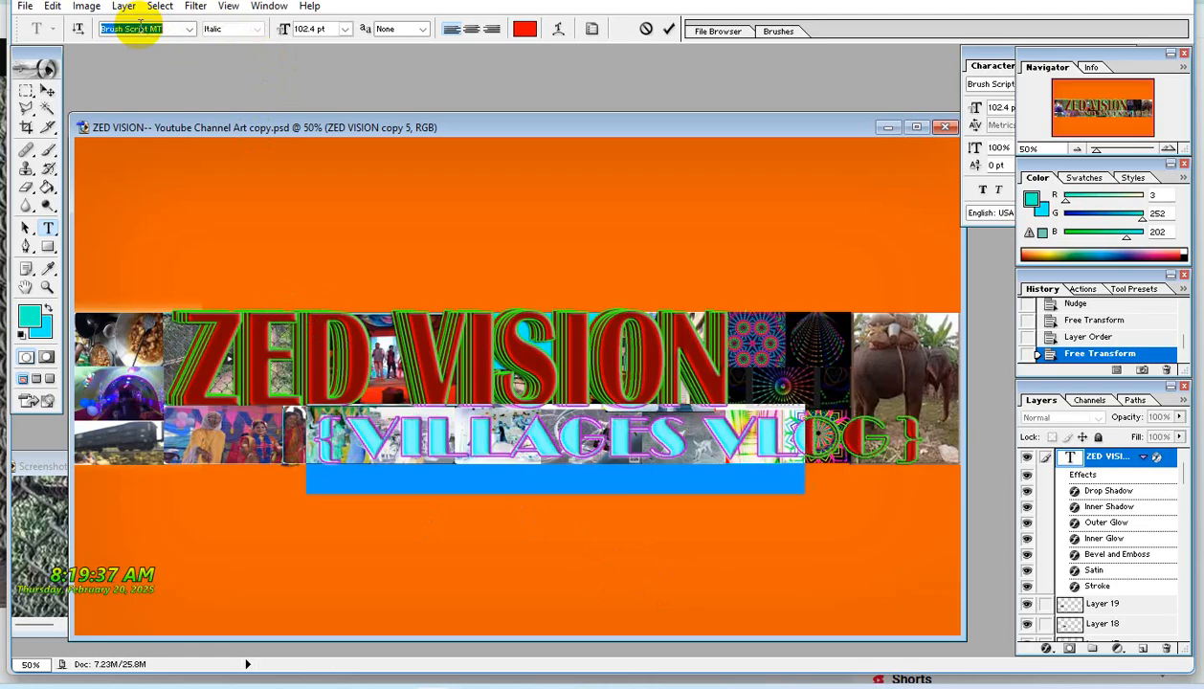
pyautogui.press('Down')
pyautogui.press('Down')
pyautogui.press('Down')
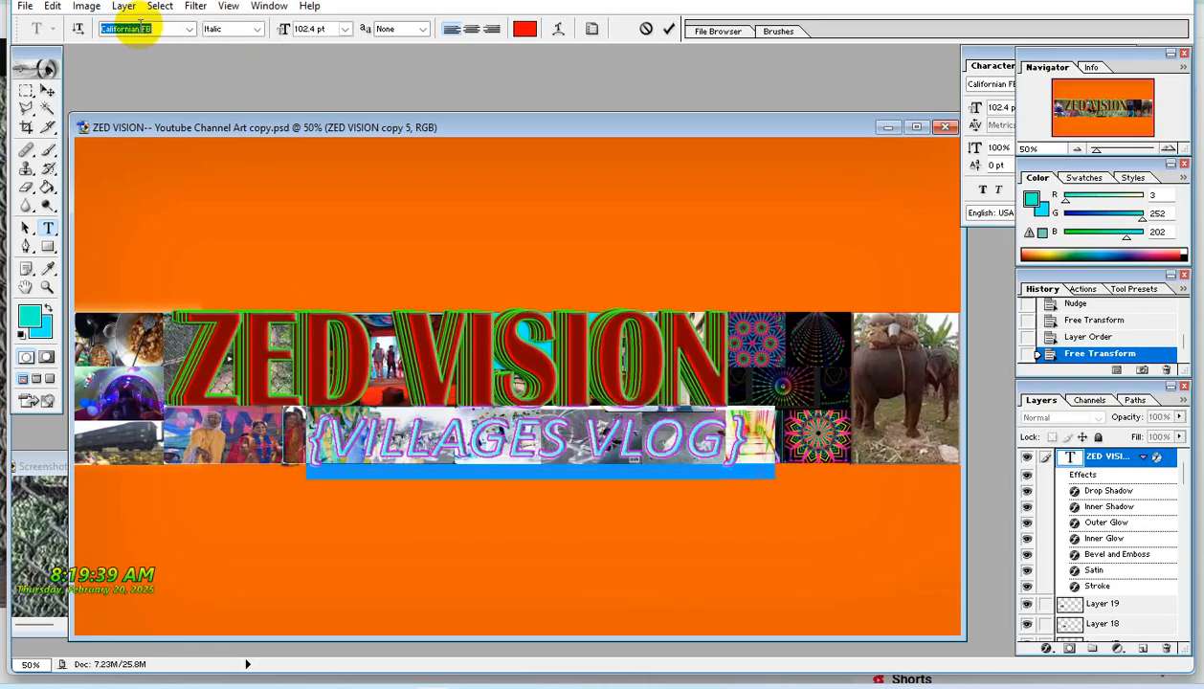
pyautogui.press('Down')
pyautogui.press('Down')
pyautogui.press('Down')
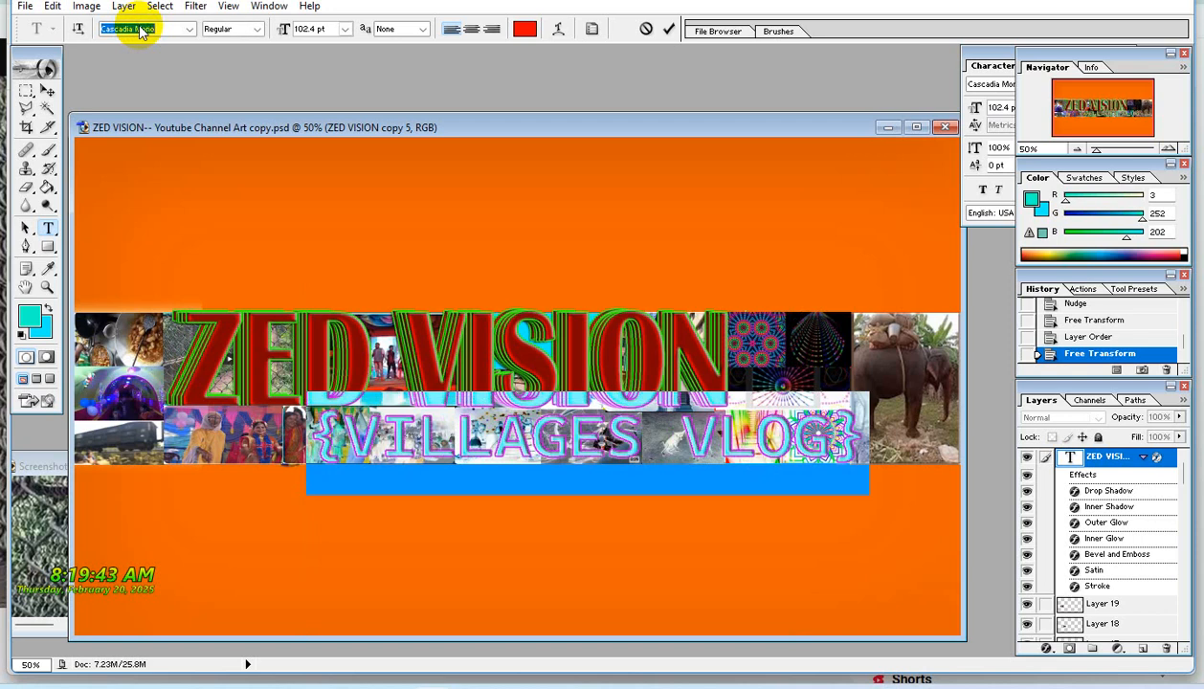
pyautogui.press('Down')
pyautogui.press('Down')
pyautogui.press('Down')
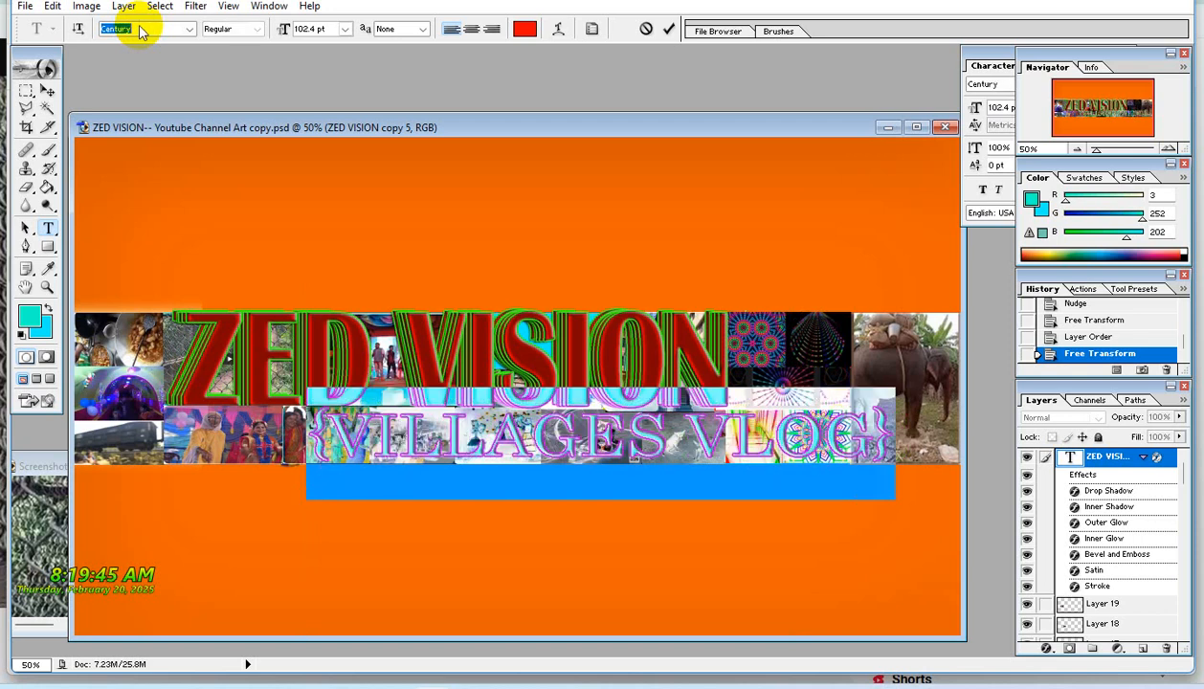
pyautogui.press('Down')
pyautogui.press('Down')
pyautogui.press('Down')
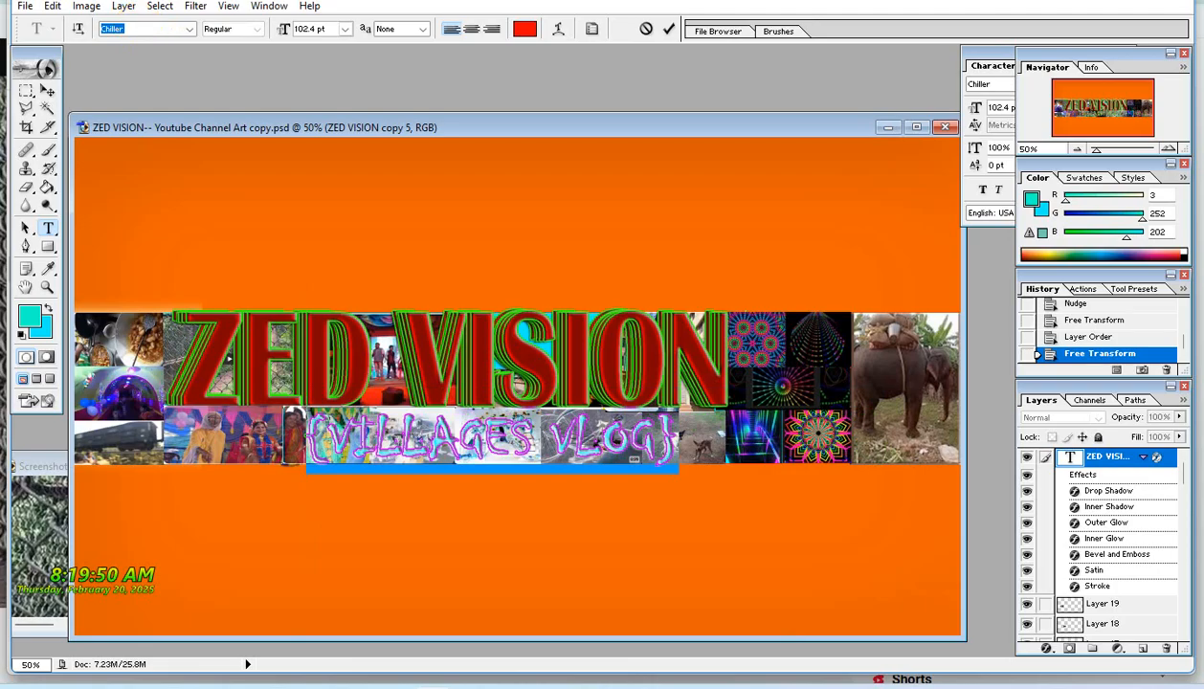
pyautogui.click(49, 91)
pyautogui.click(596, 473)
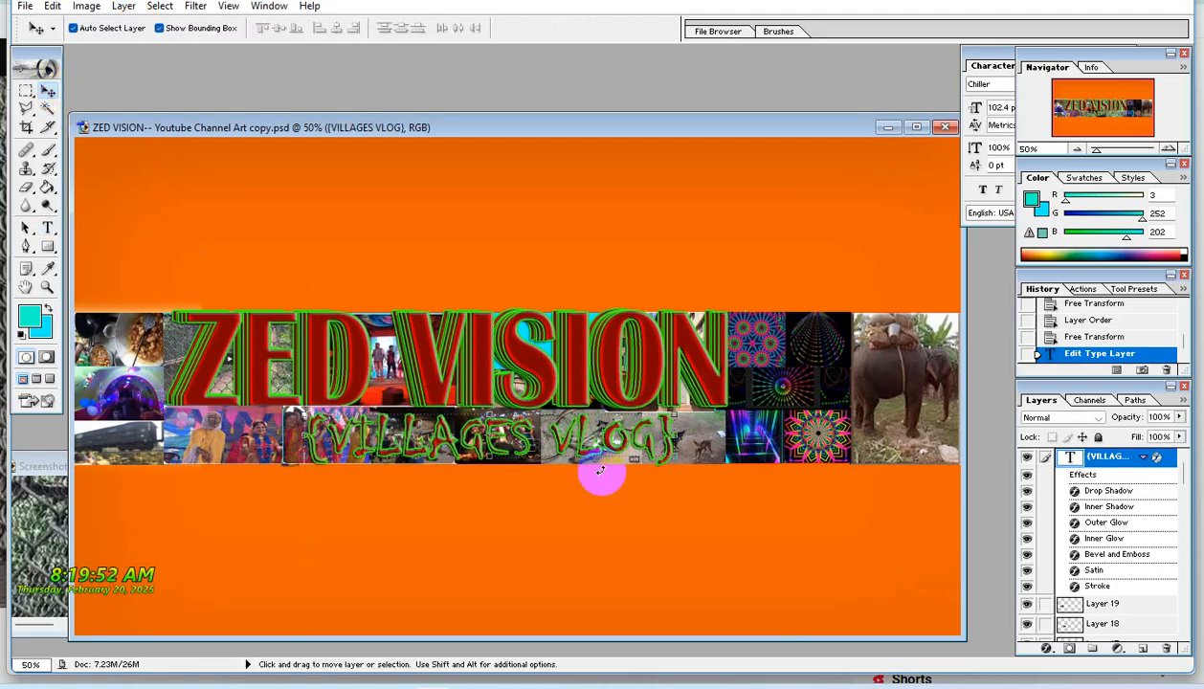
# Set the {VILLAGES VLOG} text color to cyan 03FCED.
pyautogui.click(49, 229)
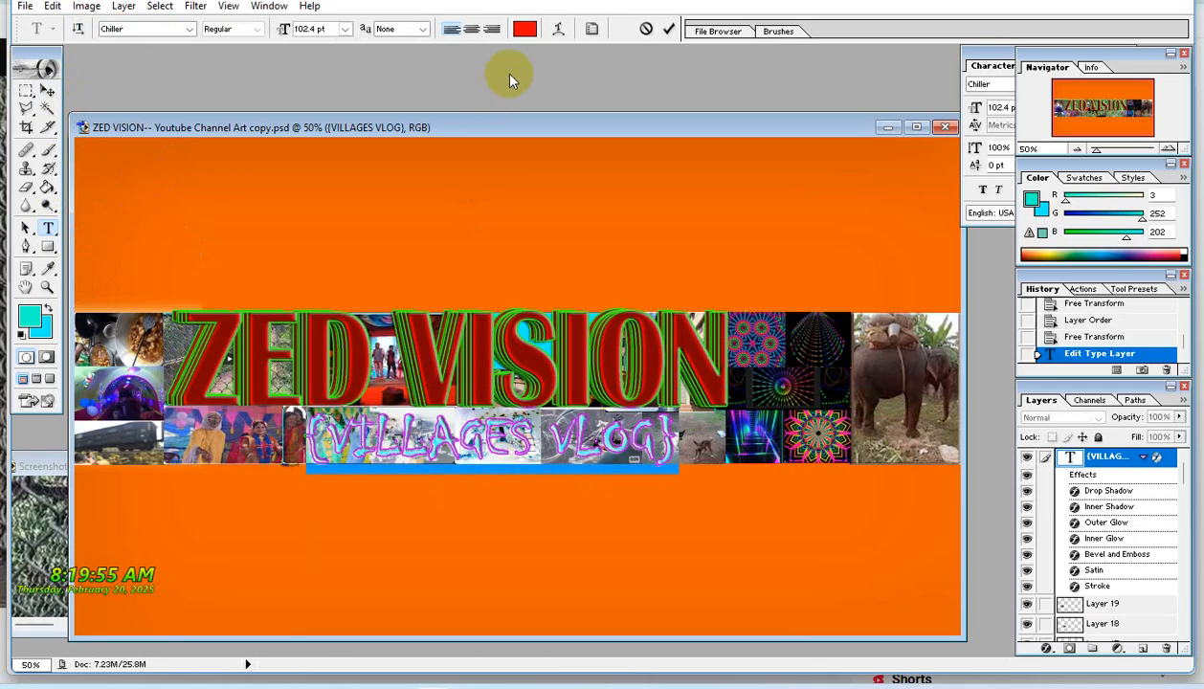
pyautogui.click(525, 29)
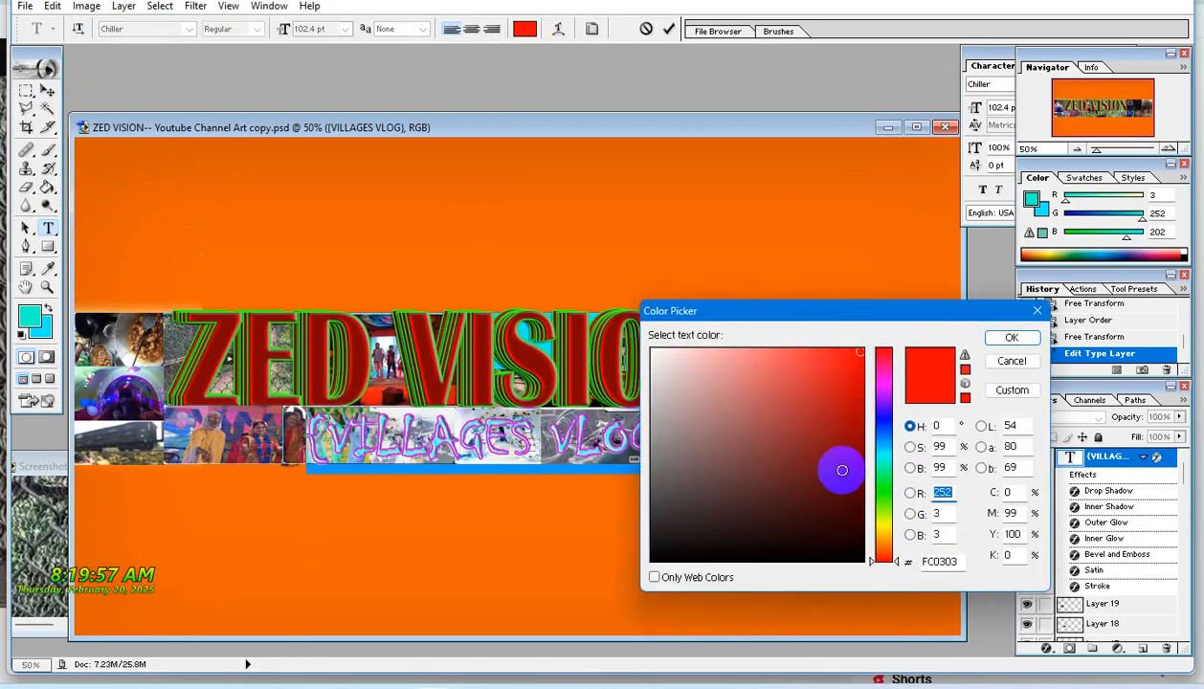
pyautogui.click(883, 458)
pyautogui.click(1007, 340)
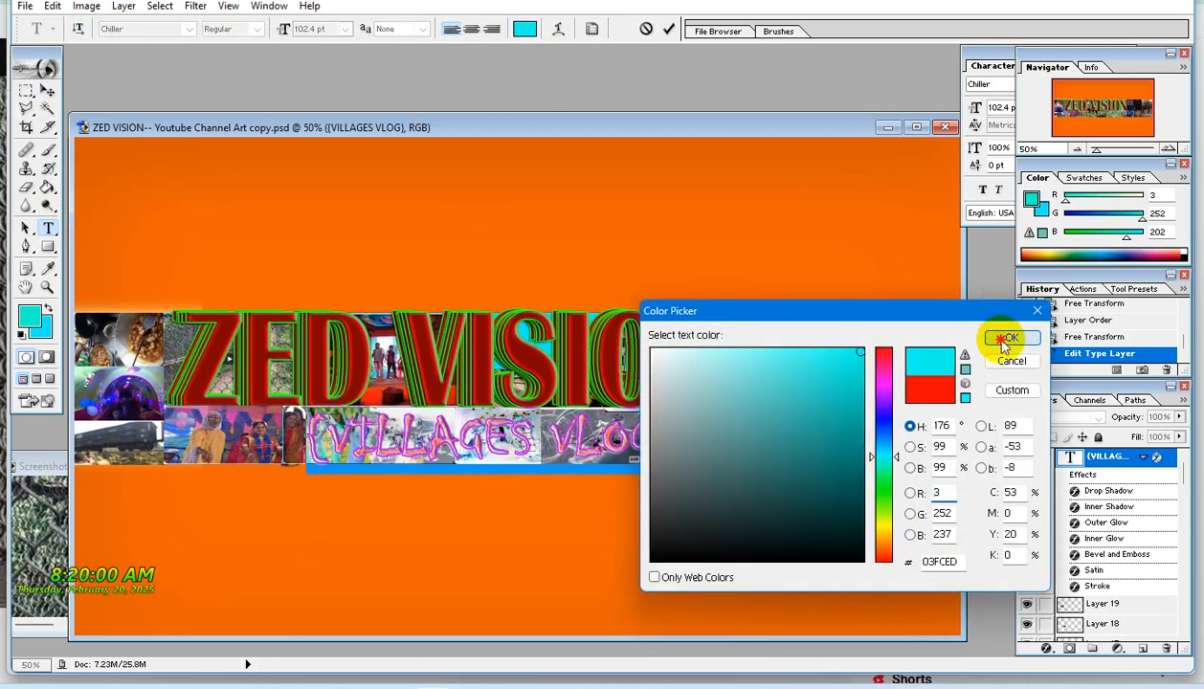
pyautogui.click(48, 93)
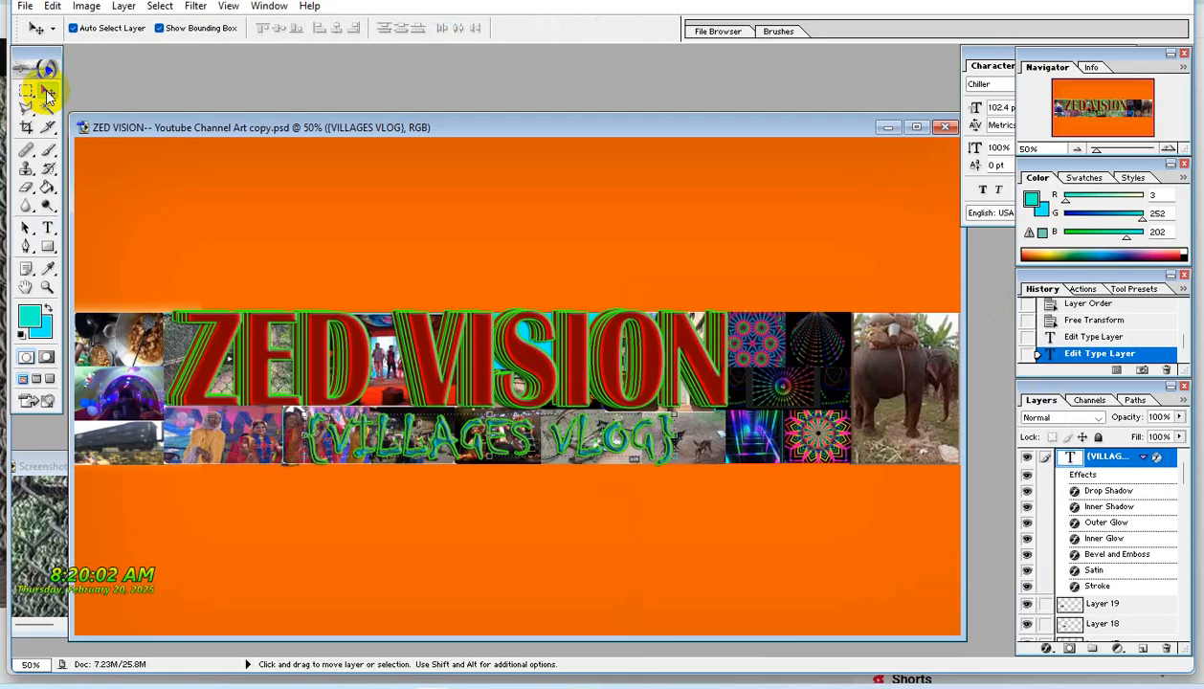
pyautogui.click(512, 501)
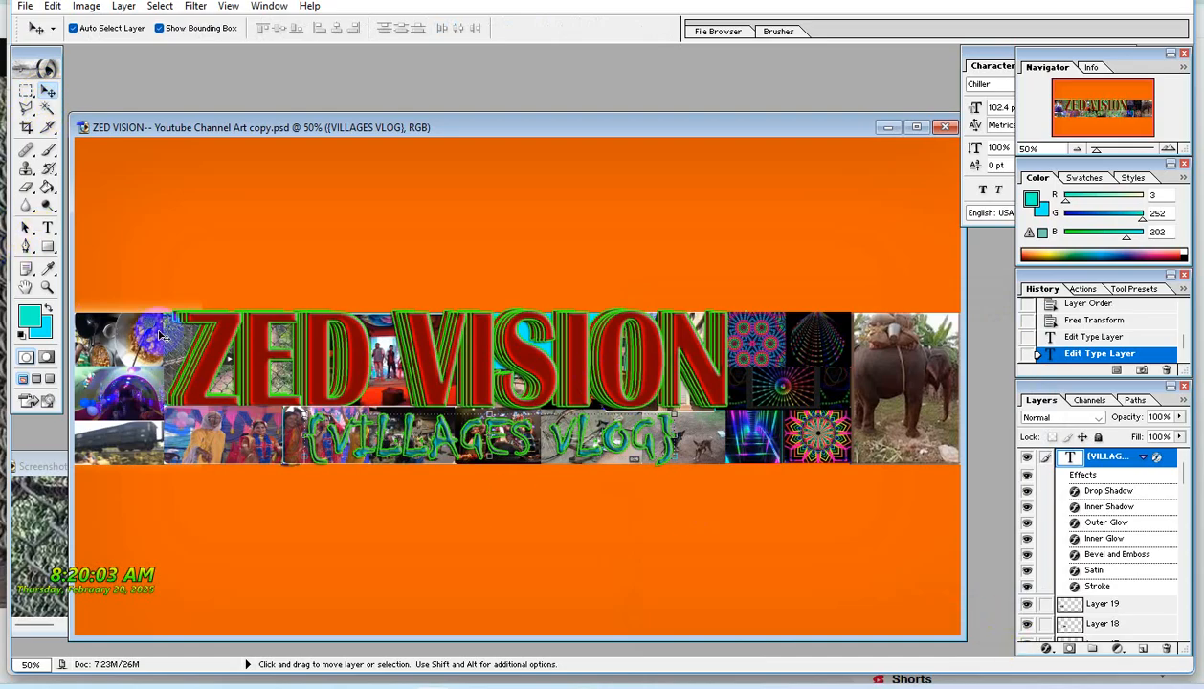
# Change the {VILLAGES VLOG} layer's stroke color to near-black 030D01, trying an off-white along the way.
pyautogui.click(1047, 648)
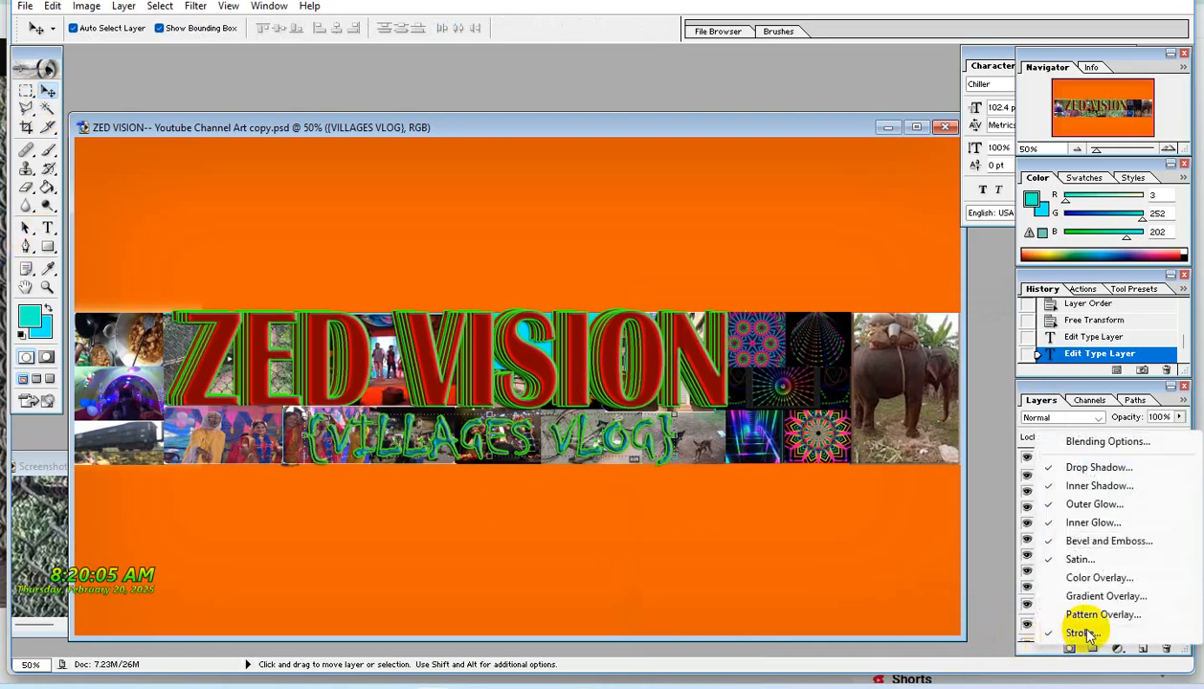
pyautogui.click(962, 613)
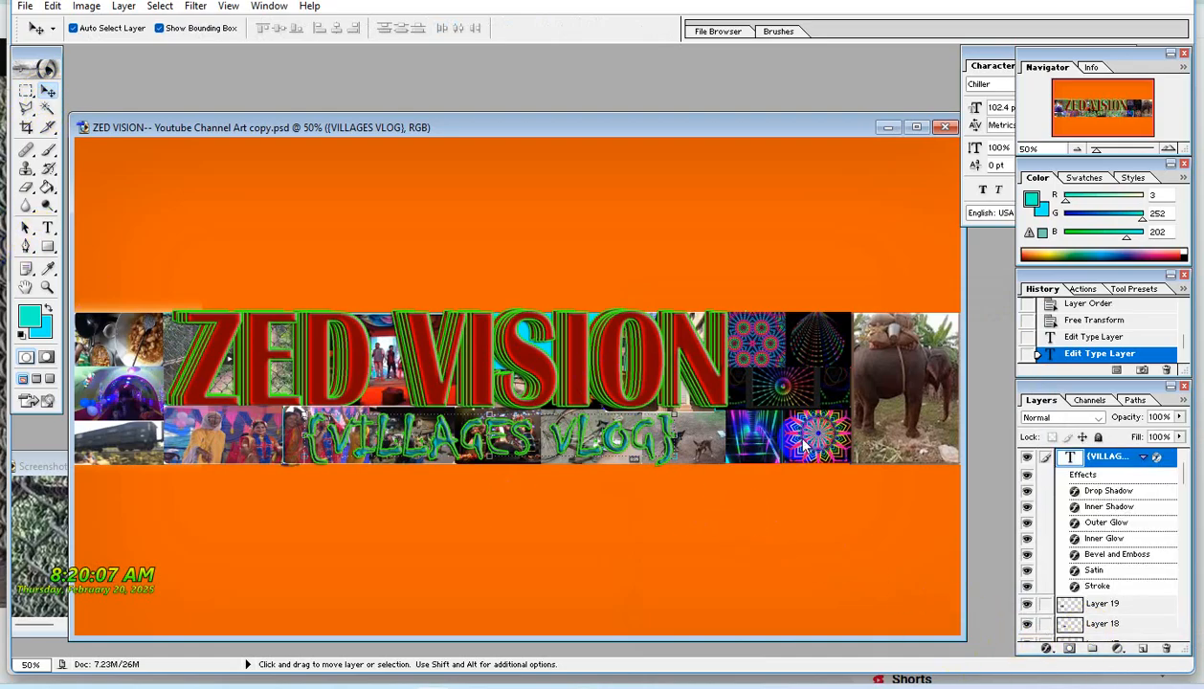
pyautogui.click(718, 372)
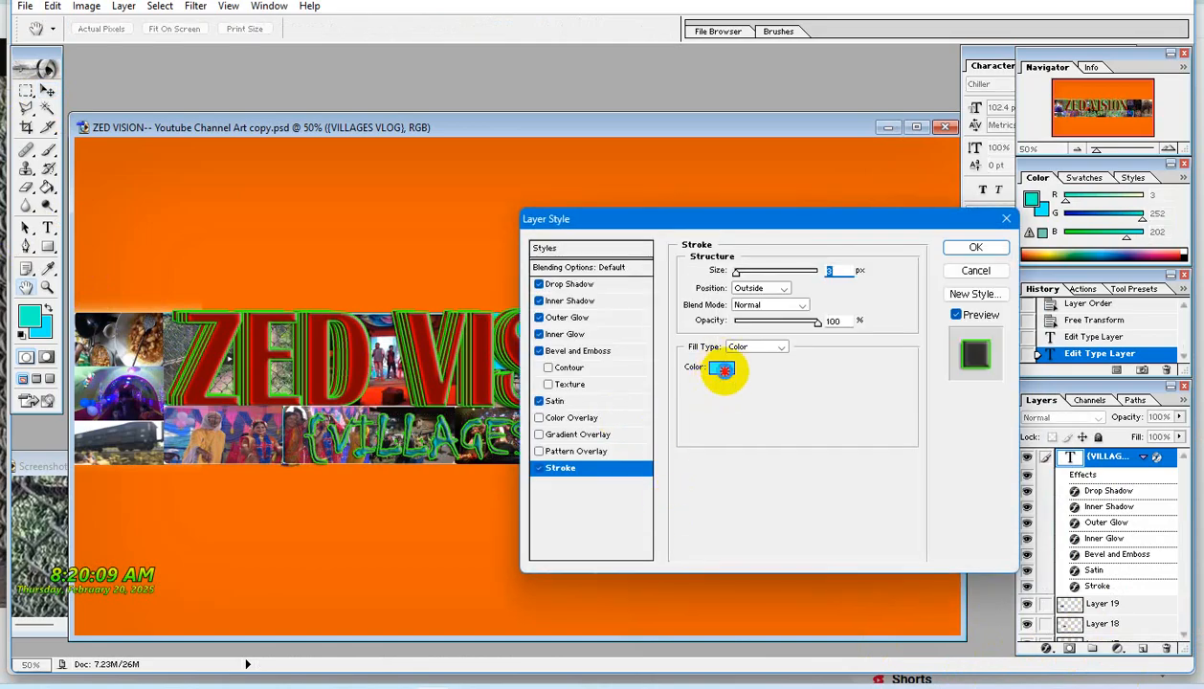
pyautogui.click(652, 557)
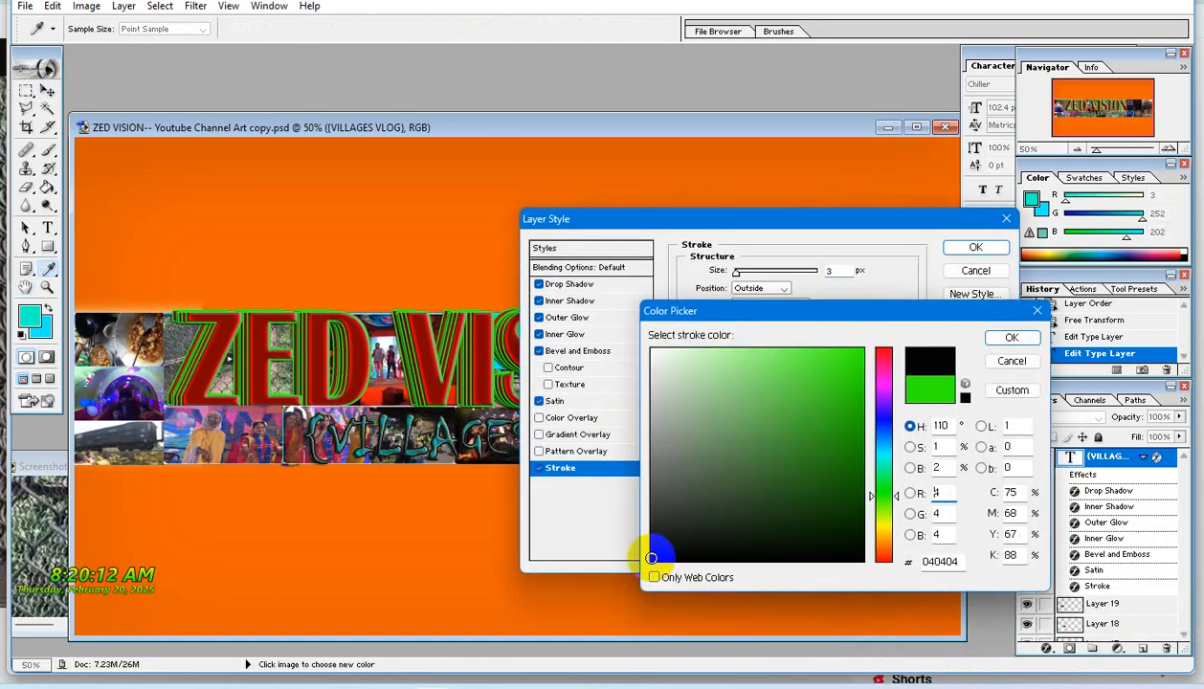
pyautogui.click(655, 357)
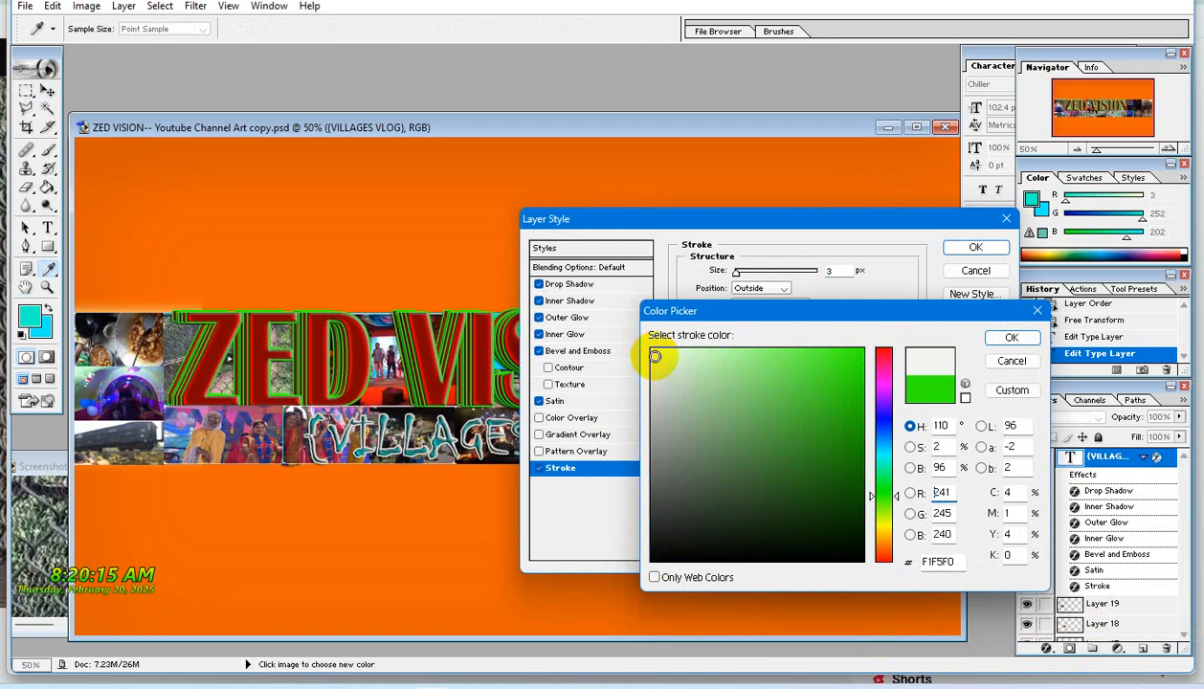
pyautogui.moveTo(658, 354)
pyautogui.mouseDown()
pyautogui.moveTo(772, 382)
pyautogui.moveTo(855, 353)
pyautogui.moveTo(848, 550)
pyautogui.mouseUp()
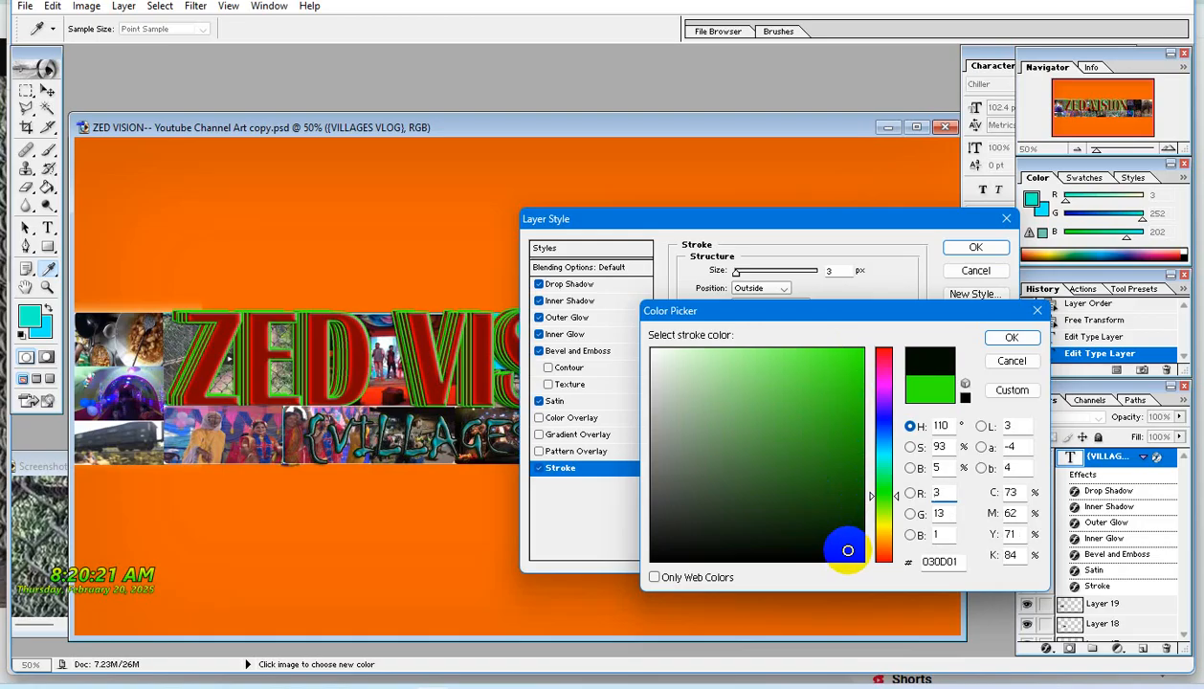
pyautogui.click(1008, 338)
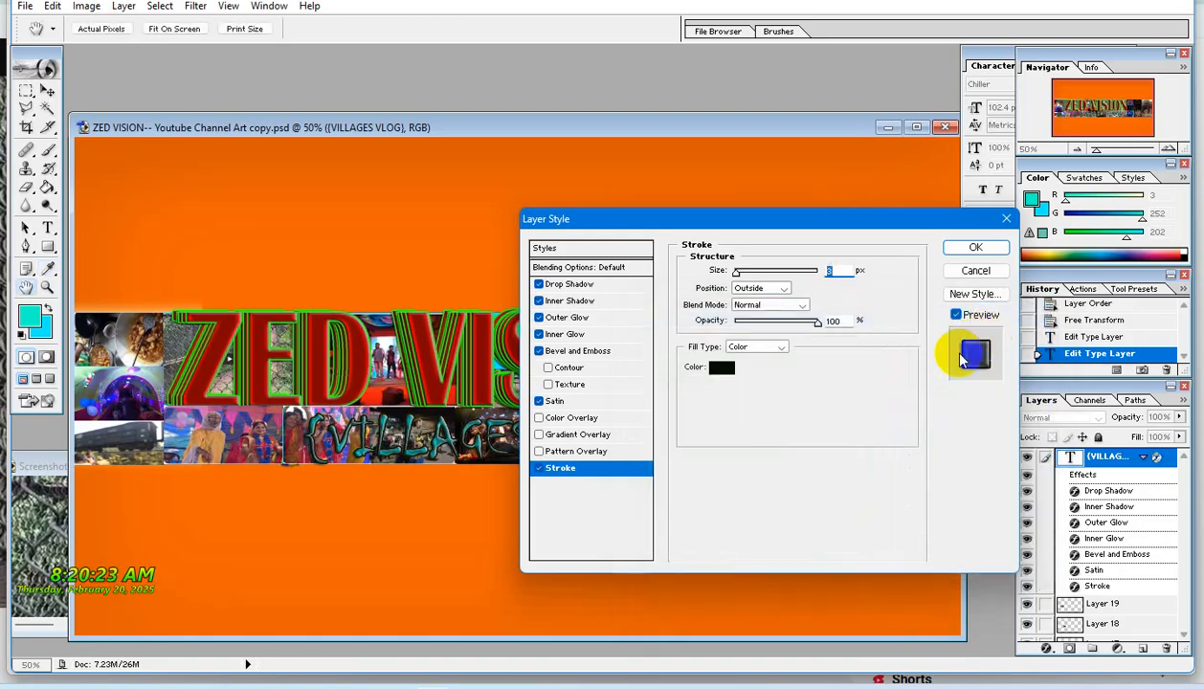
pyautogui.click(977, 250)
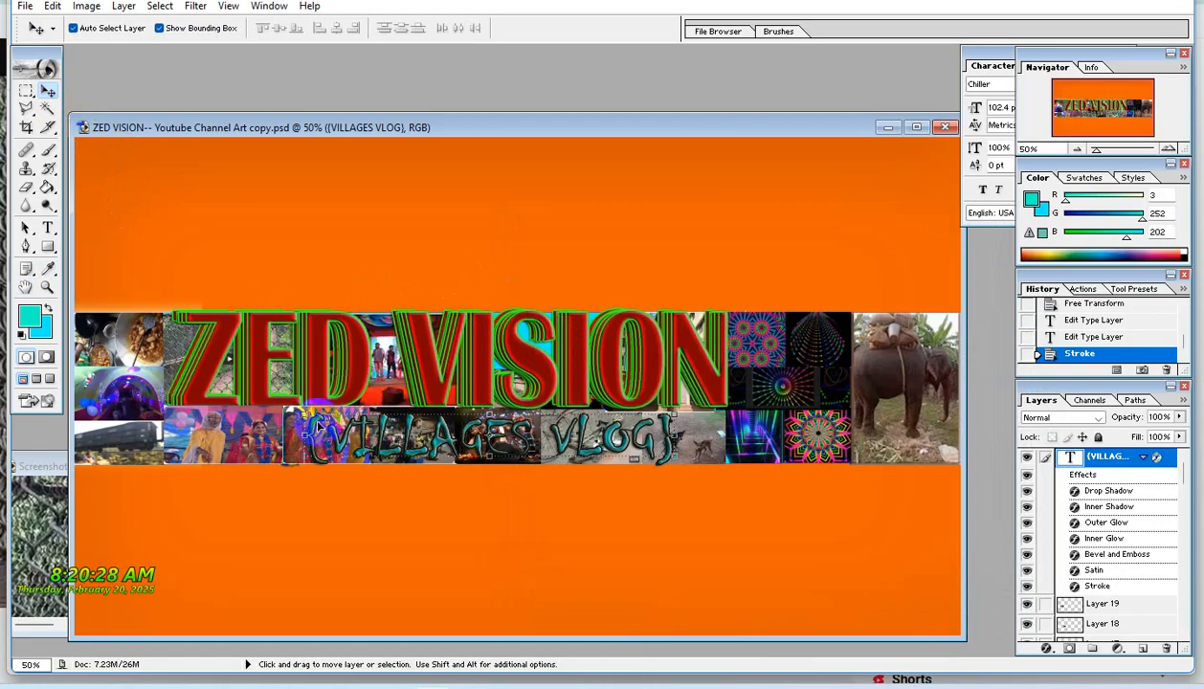
# Shrink the {VILLAGES VLOG} text to 48.7% width and 51.8% height under the right half of ZED VISION.
pyautogui.hotkey('ctrl', 't')
pyautogui.moveTo(302, 438); pyautogui.dragTo(543, 435)
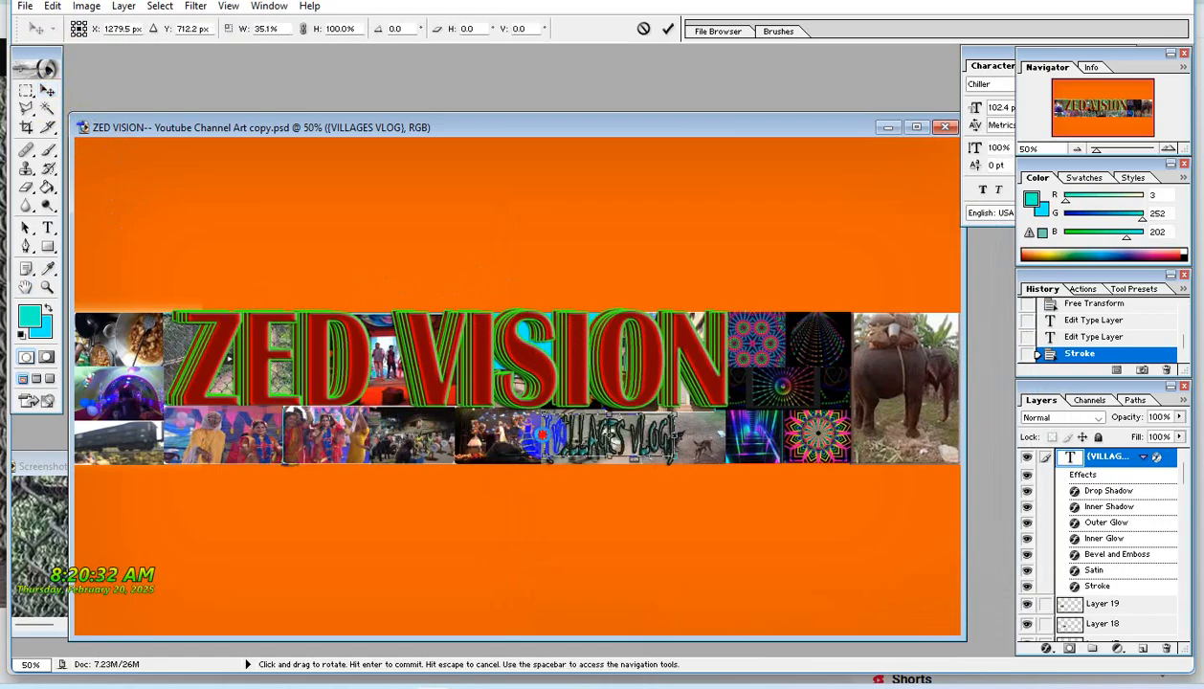
pyautogui.moveTo(675, 436); pyautogui.dragTo(727, 437)
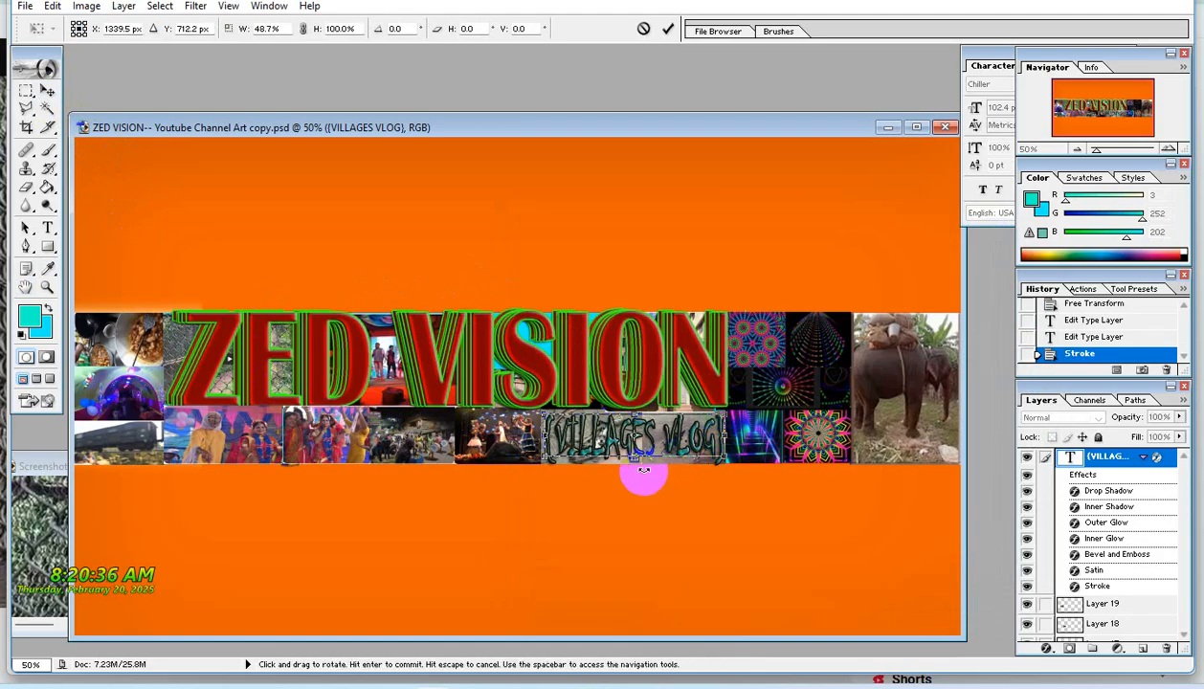
pyautogui.moveTo(634, 462); pyautogui.dragTo(637, 432)
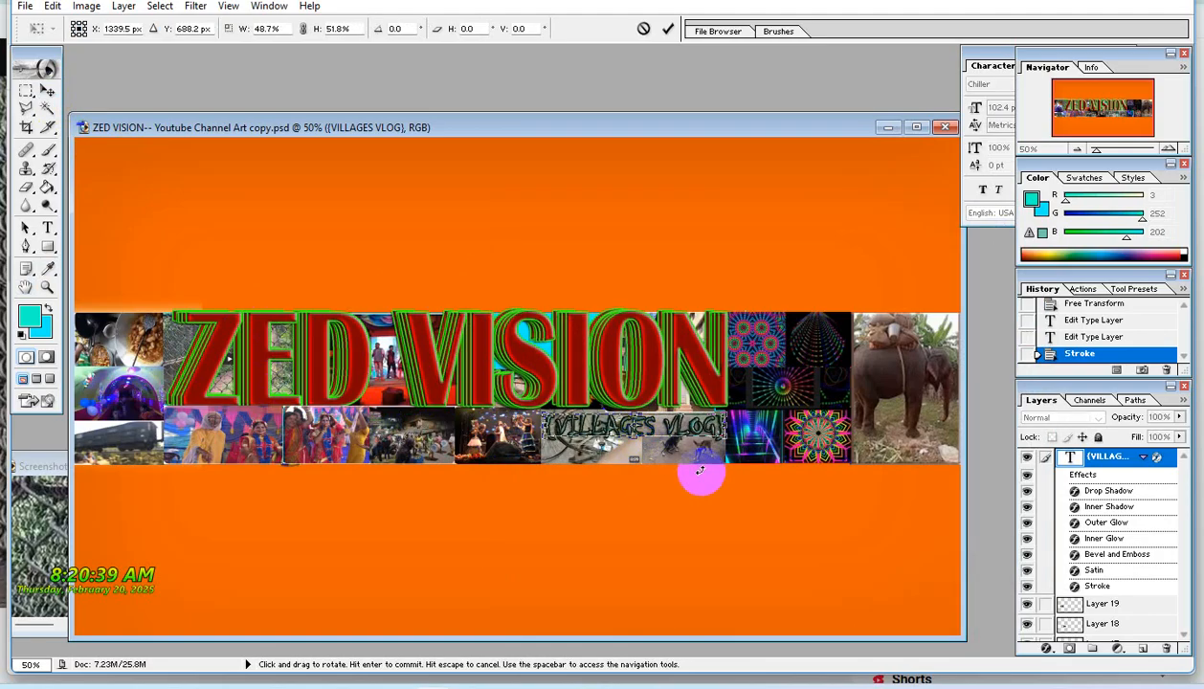
pyautogui.press('Return')
# Center the {VILLAGES VLOG} text beneath ZED VISION and scale it to 121.8% width and 127.1% height.
pyautogui.moveTo(680, 428); pyautogui.dragTo(491, 422)
pyautogui.hotkey('ctrl', 't')
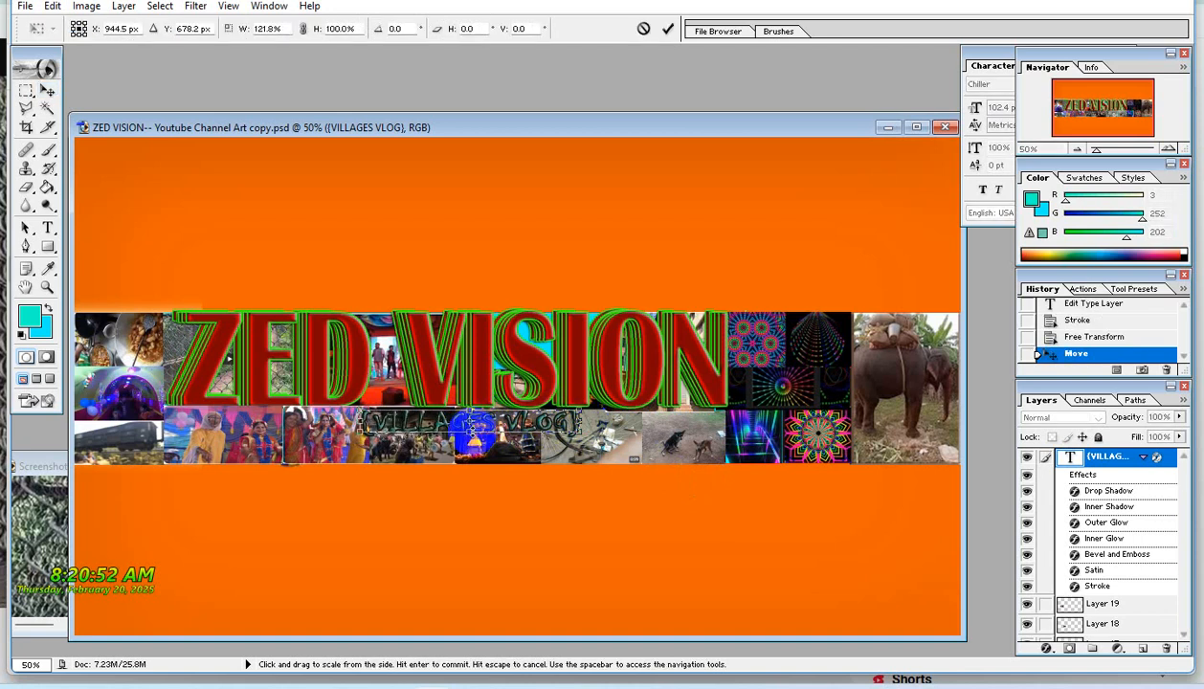
pyautogui.moveTo(471, 436); pyautogui.dragTo(471, 437)
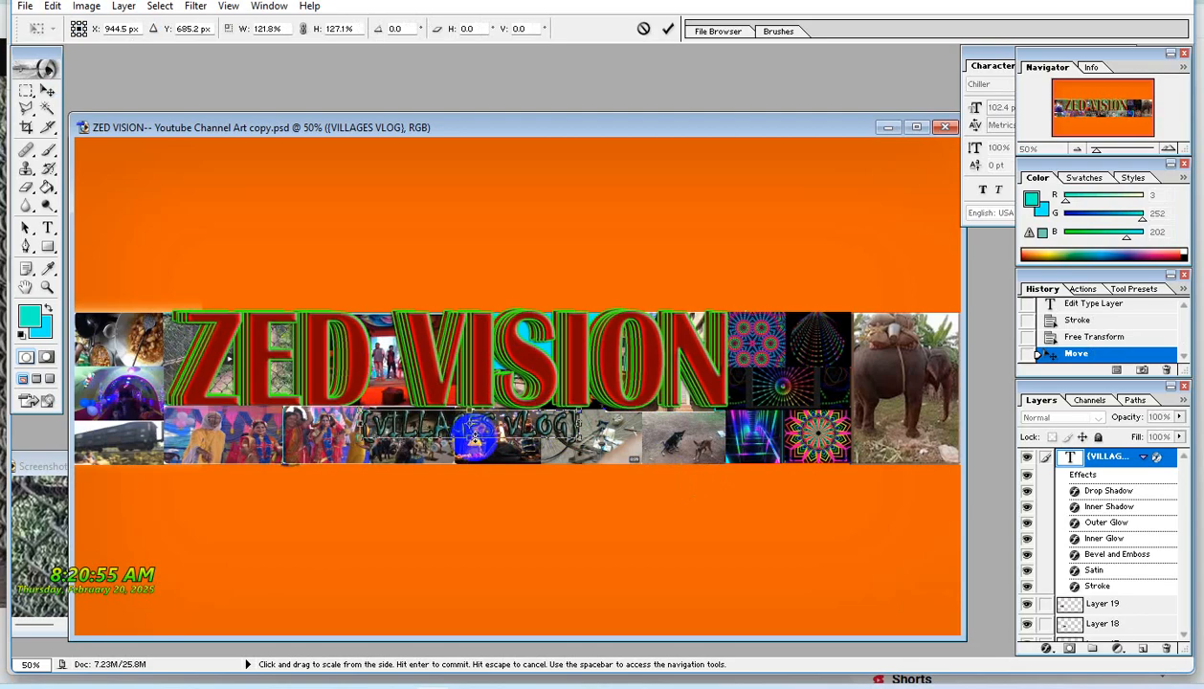
pyautogui.press('Return')
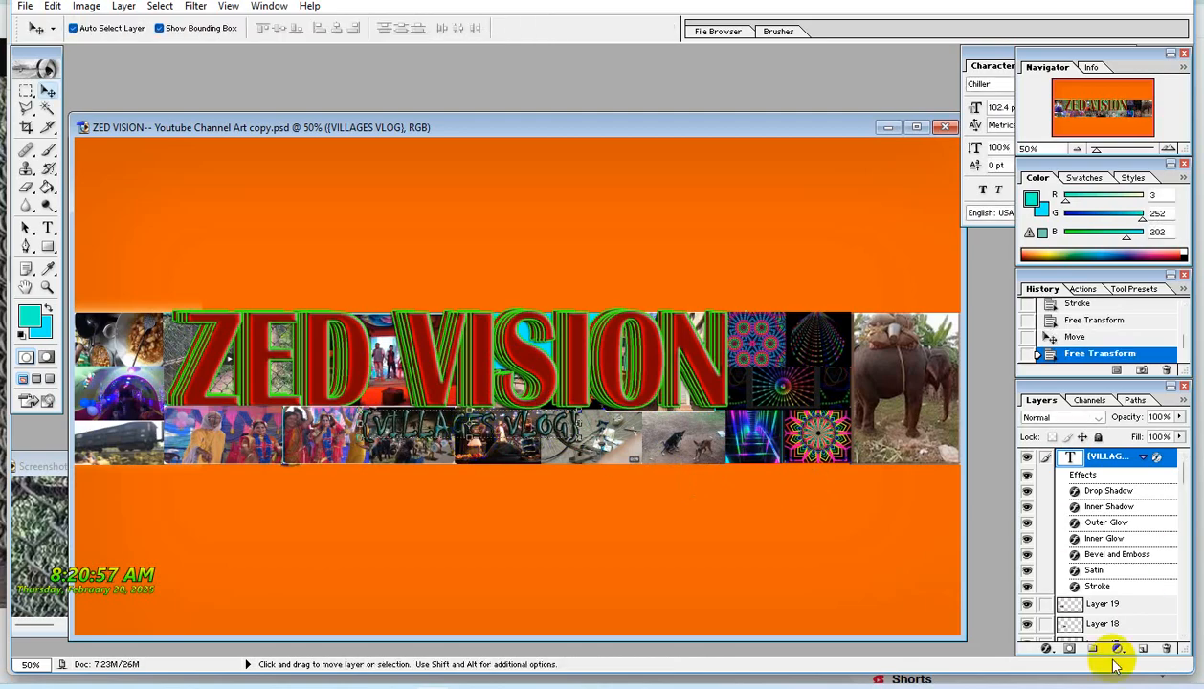
# Turn off the {VILLAGES VLOG} layer's Drop Shadow, Inner Shadow, Outer Glow, Inner Glow, Satin and Stroke effects, keeping only Bevel and Emboss.
pyautogui.click(1048, 649)
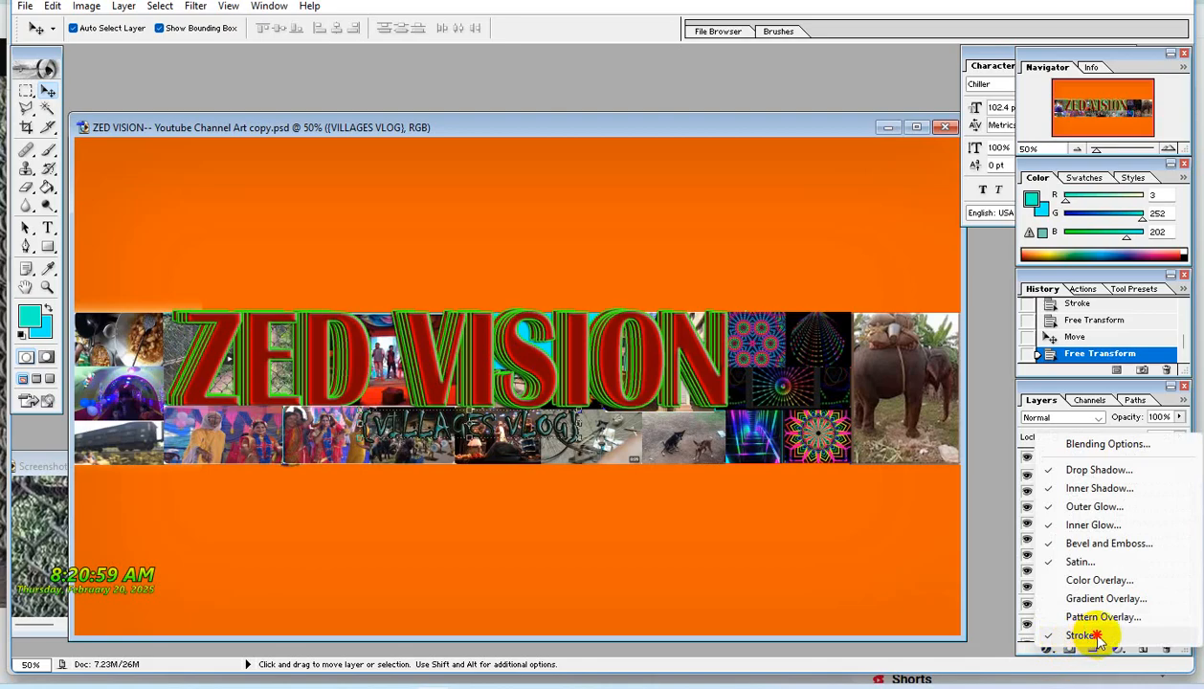
pyautogui.click(1098, 637)
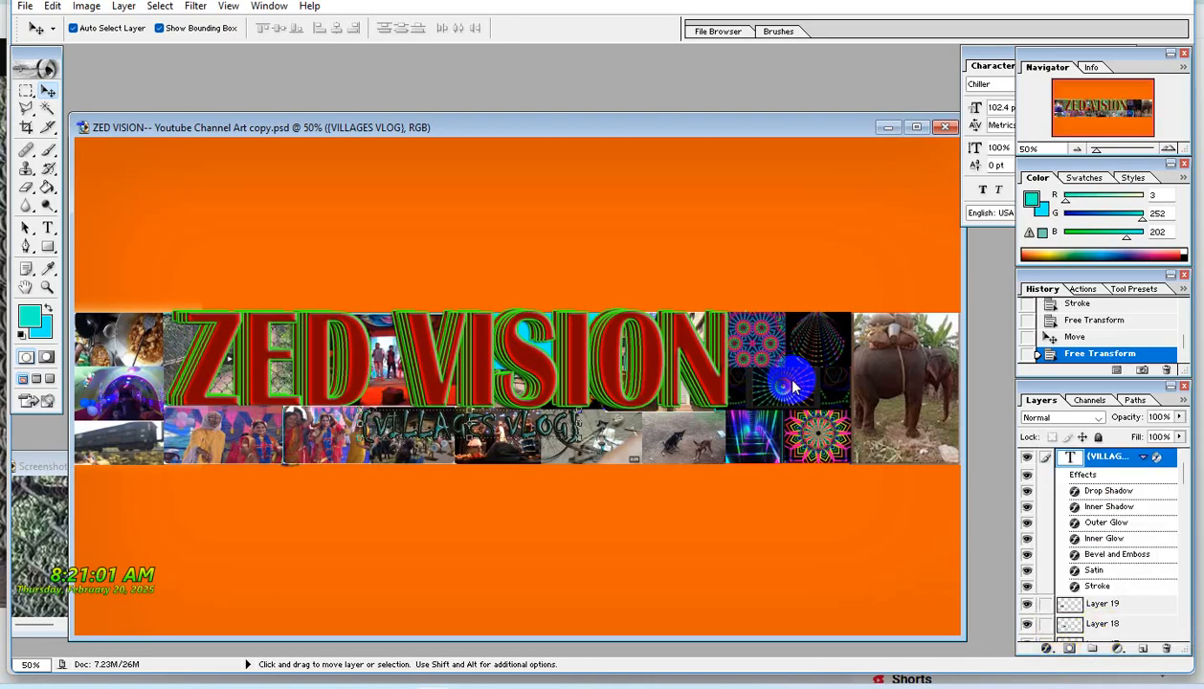
pyautogui.moveTo(664, 225); pyautogui.dragTo(831, 227)
pyautogui.click(706, 470)
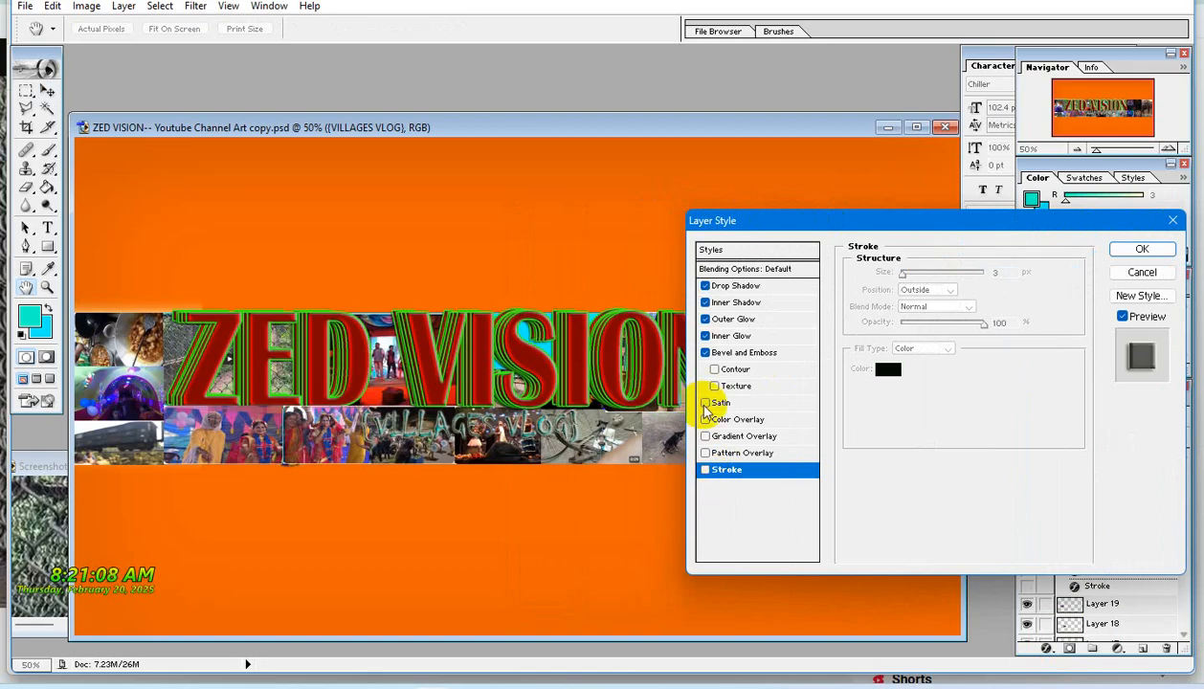
pyautogui.click(705, 319)
pyautogui.click(706, 302)
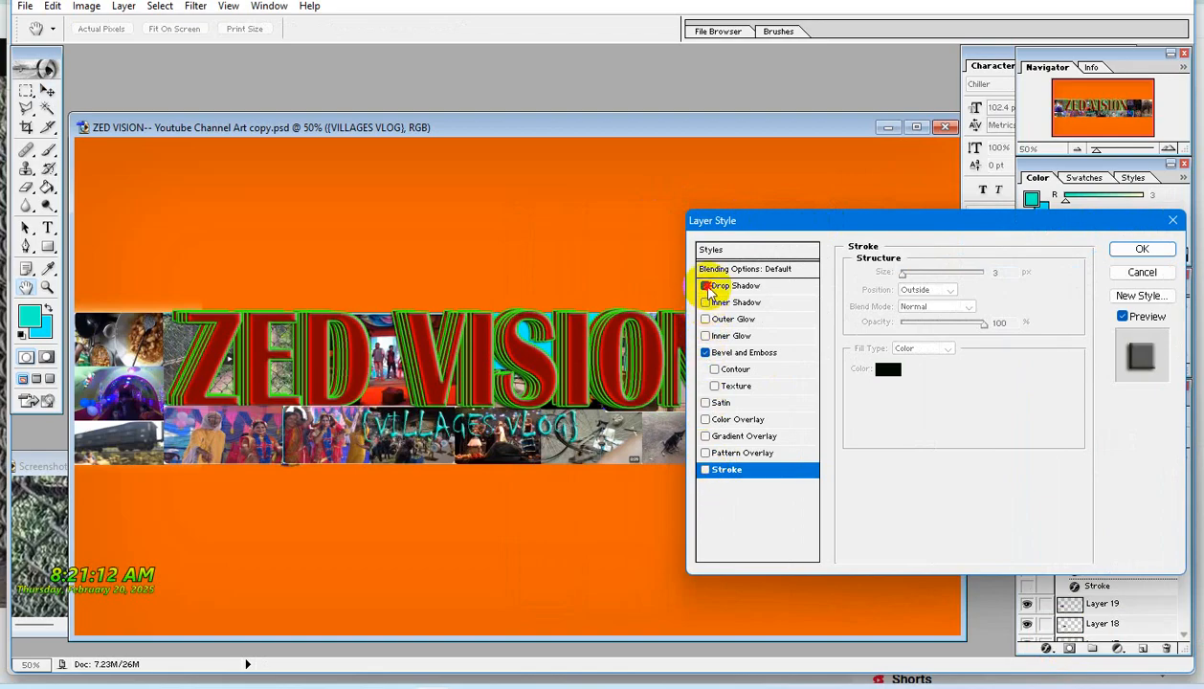
pyautogui.click(706, 286)
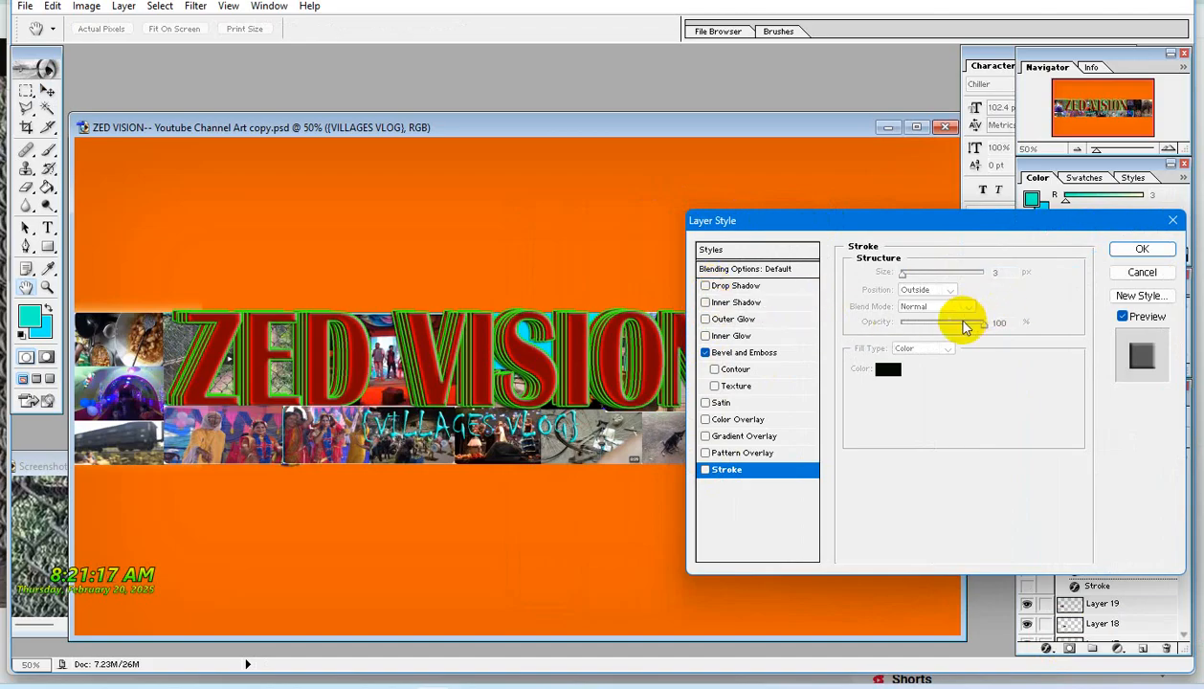
pyautogui.click(1141, 250)
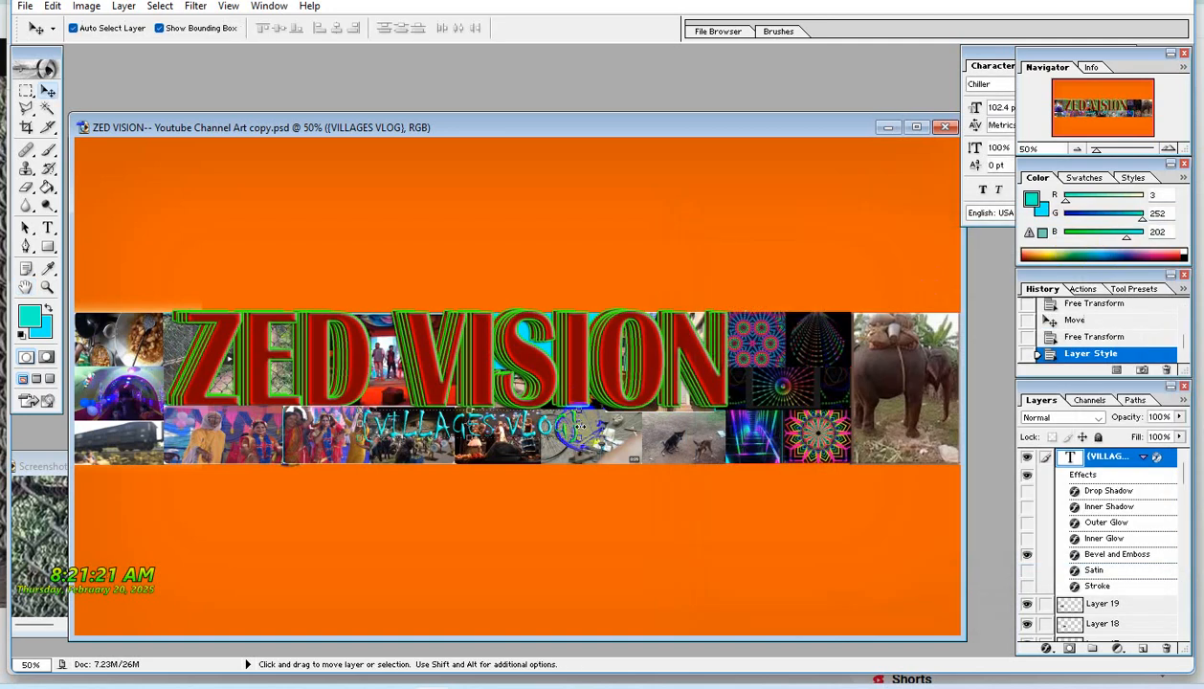
# Enlarge the {VILLAGES VLOG} text to 120.6% width and 151.9% height, stretching it rightward and downward within the collage band.
pyautogui.hotkey('ctrl', 't')
pyautogui.moveTo(580, 427); pyautogui.dragTo(625, 424)
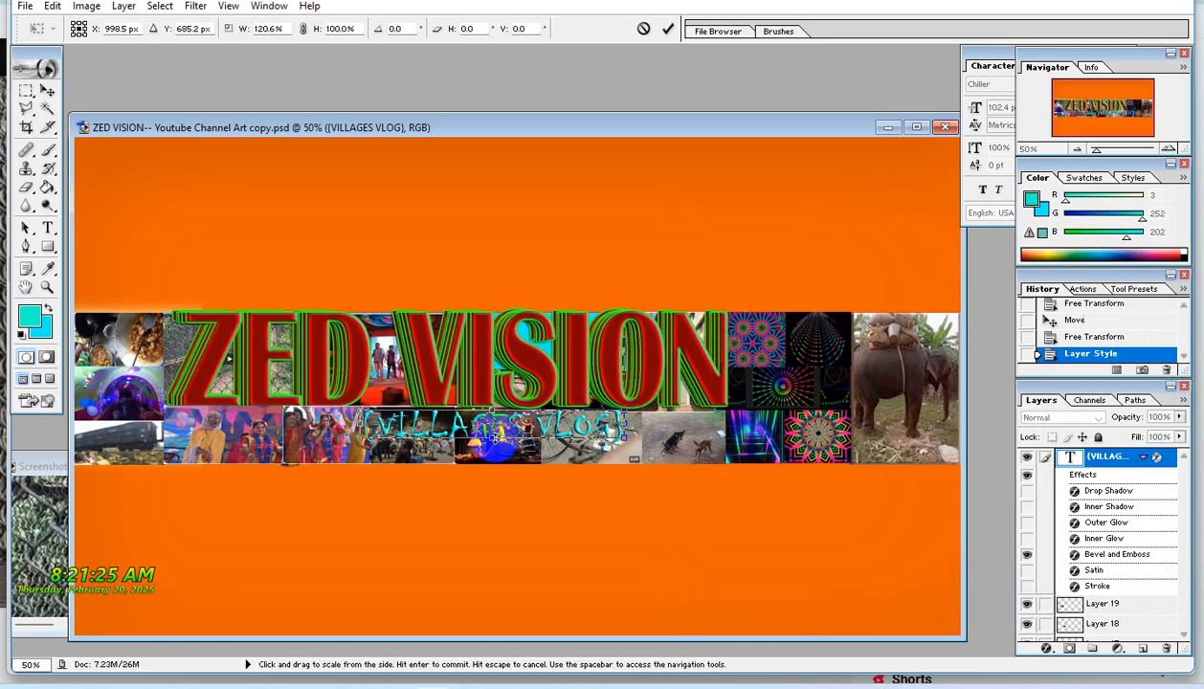
pyautogui.moveTo(494, 443); pyautogui.dragTo(498, 459)
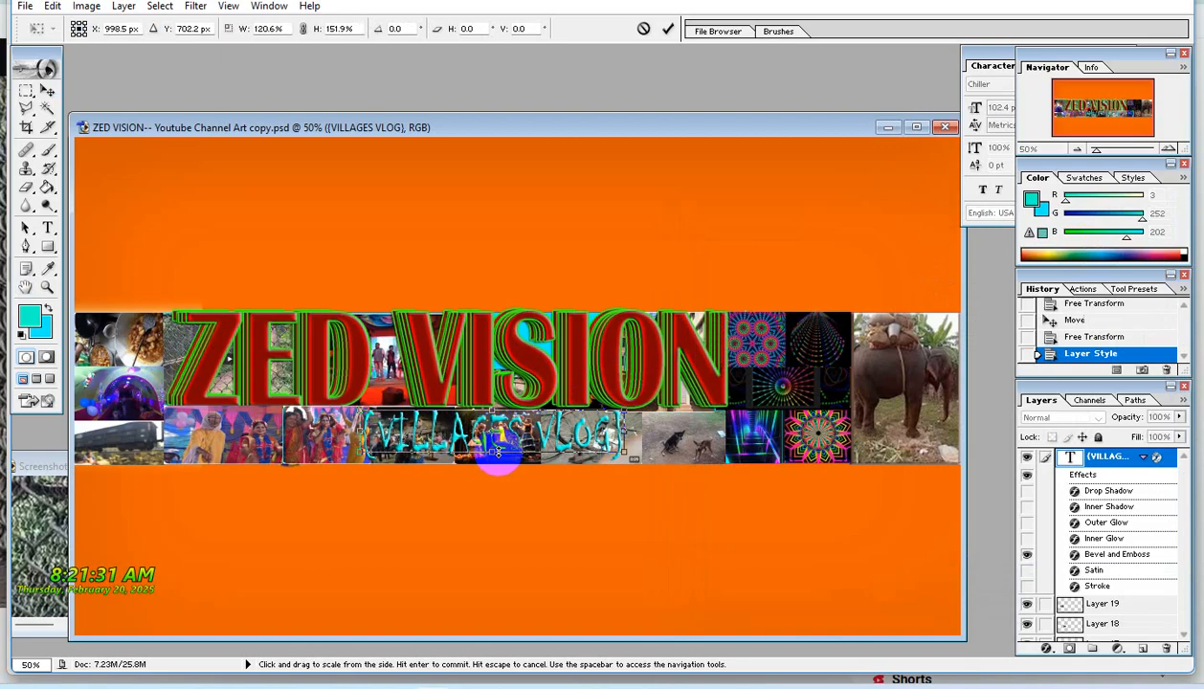
pyautogui.press('Return')
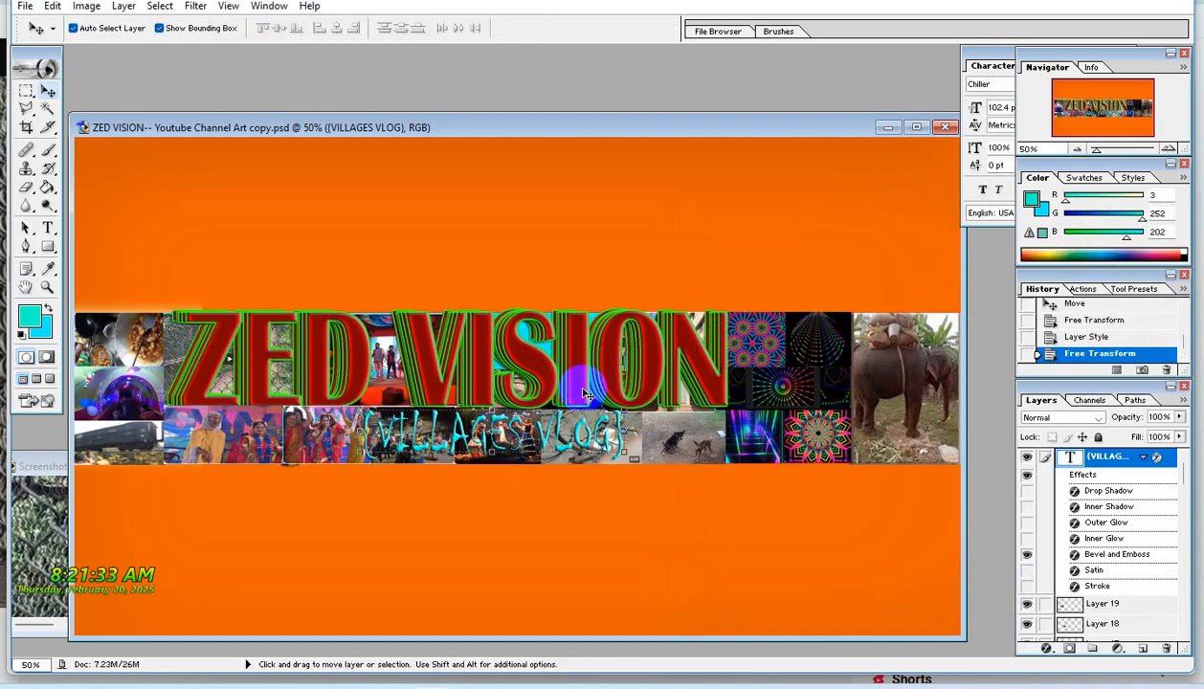
# Change the color of the whole {VILLAGES VLOG} text to white.
pyautogui.click(46, 230)
pyautogui.click(456, 457)
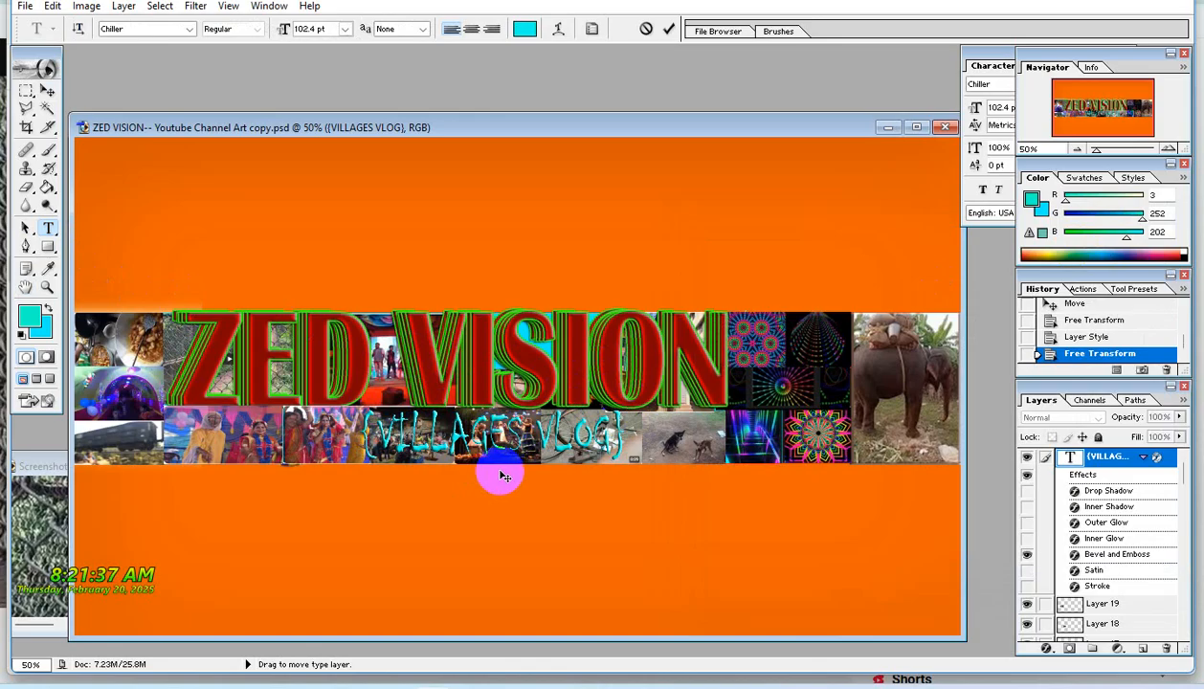
pyautogui.hotkey('ctrl', 'a')
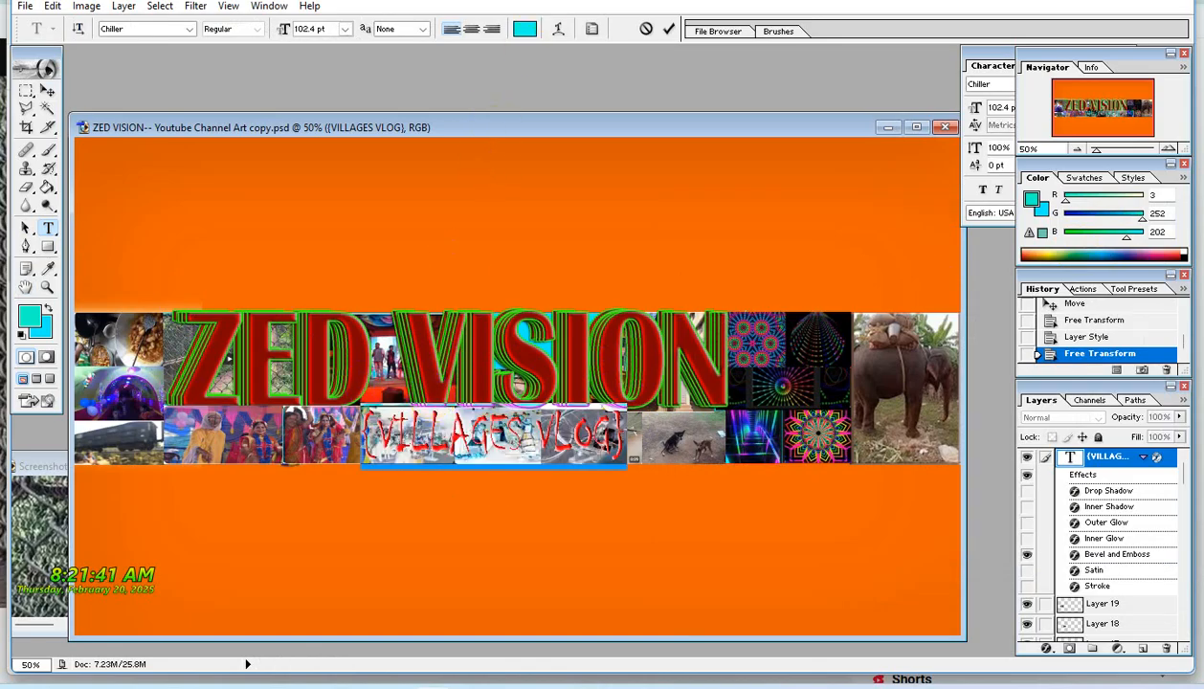
pyautogui.click(525, 29)
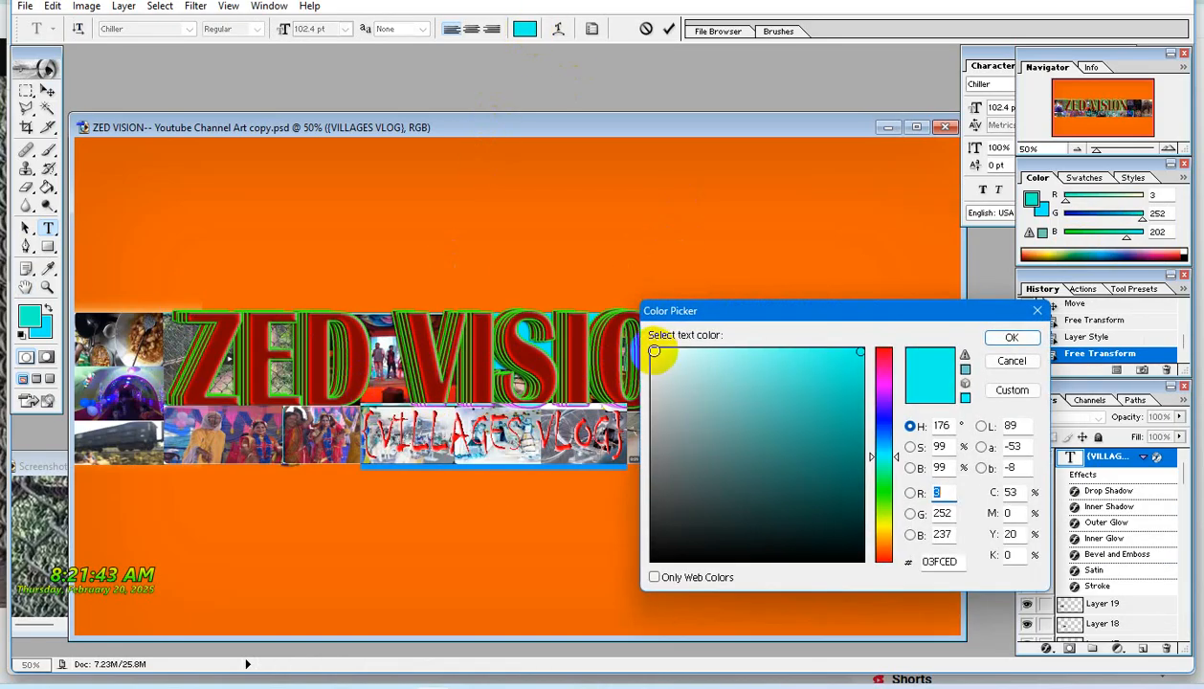
pyautogui.click(995, 337)
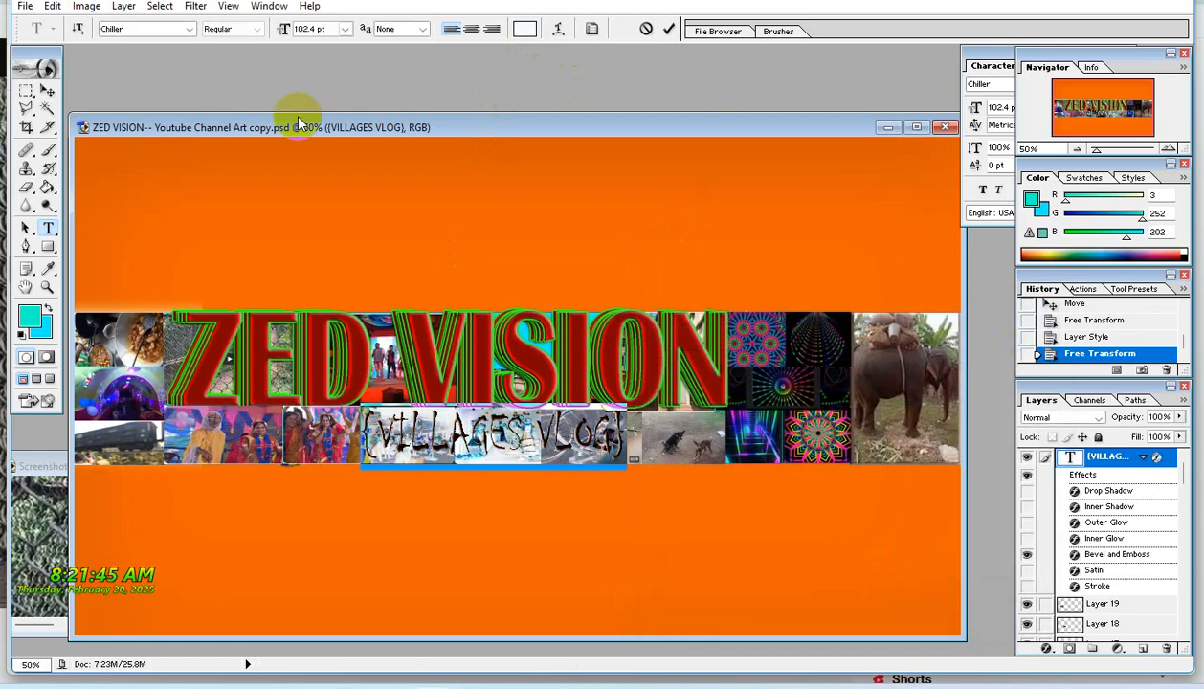
pyautogui.click(47, 91)
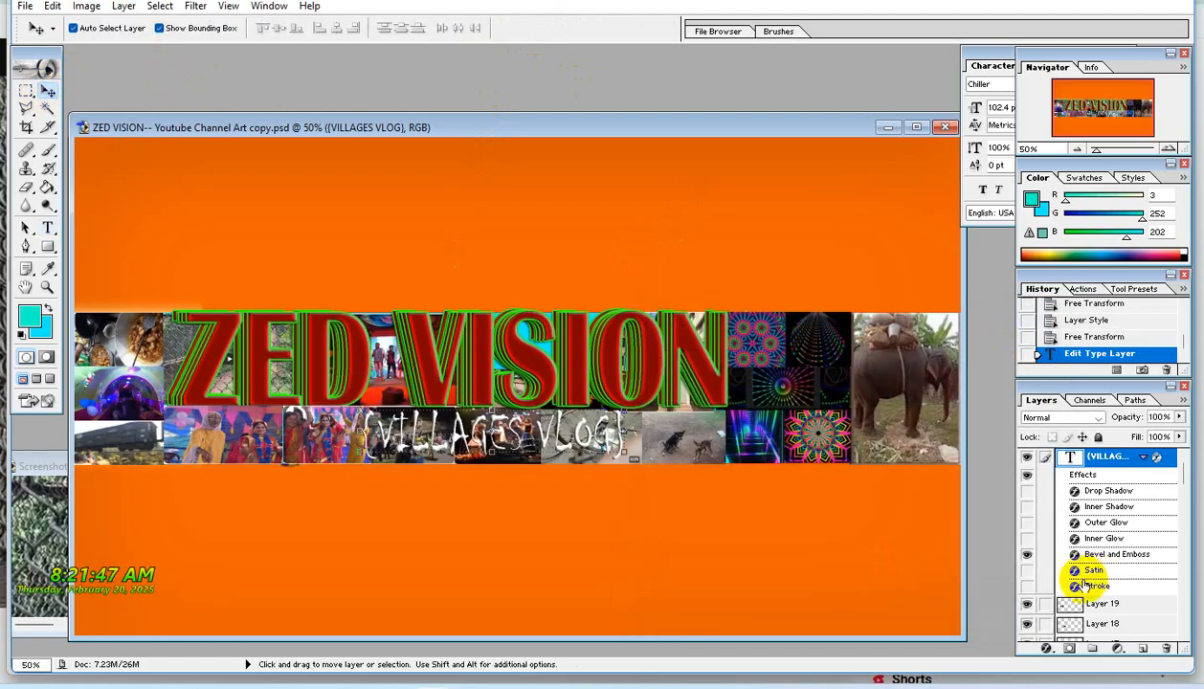
# Re-enable the near-black outside stroke on the {VILLAGES VLOG} layer and make it thicker.
pyautogui.click(1048, 649)
pyautogui.click(1081, 633)
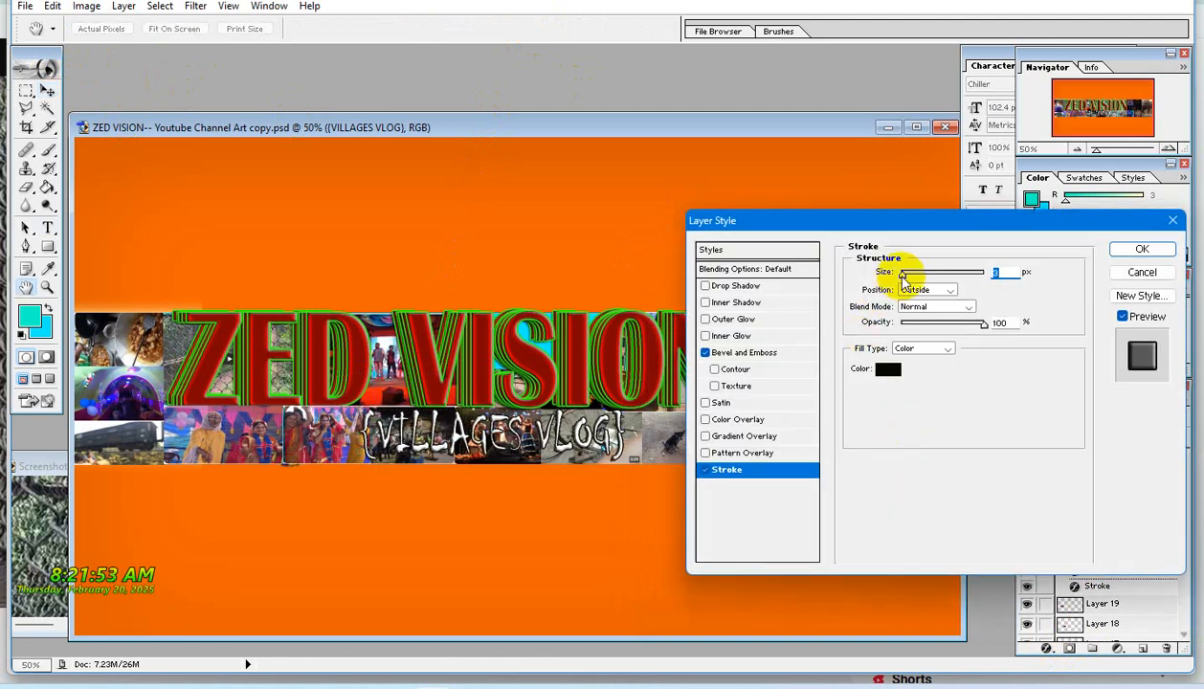
pyautogui.moveTo(907, 275); pyautogui.dragTo(909, 276)
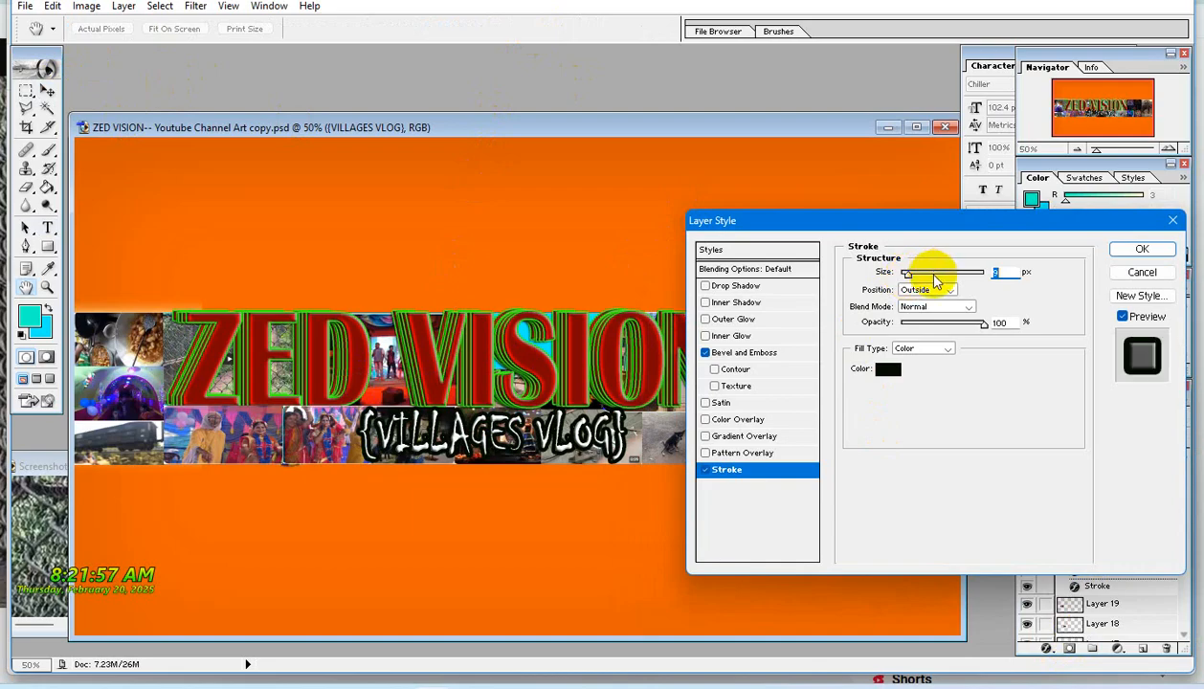
pyautogui.click(1142, 249)
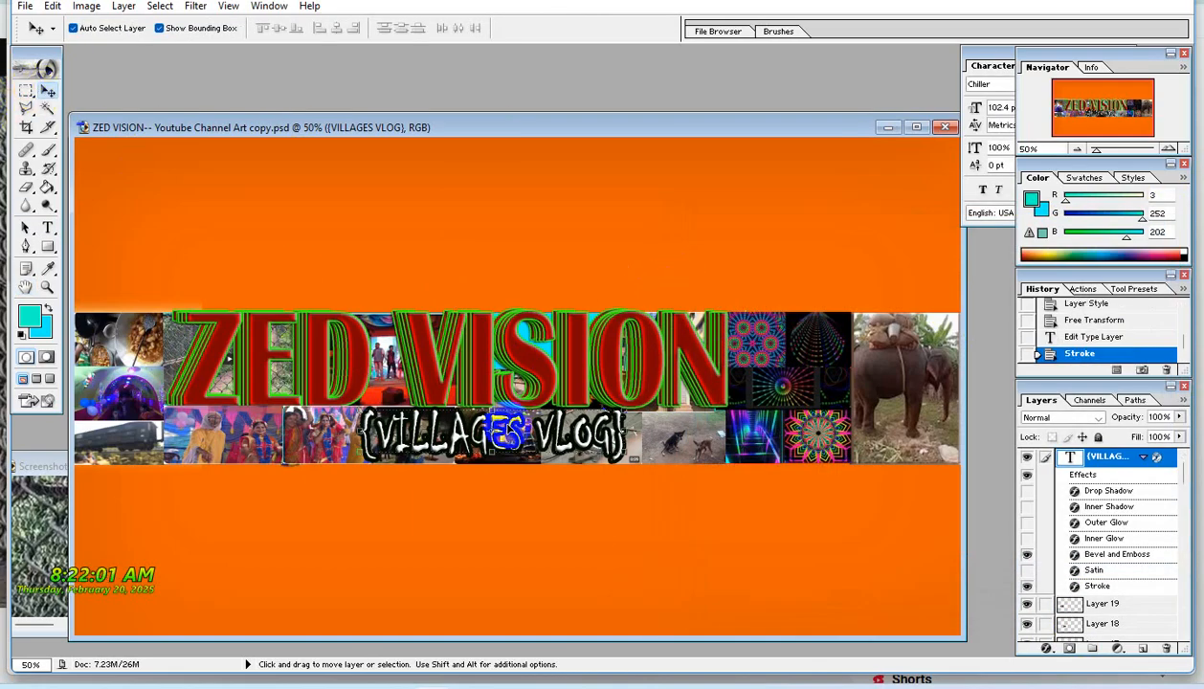
# Widen the {VILLAGES VLOG} text on both sides to 122.8% width and reduce its height to 98%.
pyautogui.moveTo(627, 432); pyautogui.dragTo(640, 431)
pyautogui.moveTo(362, 433); pyautogui.dragTo(337, 434)
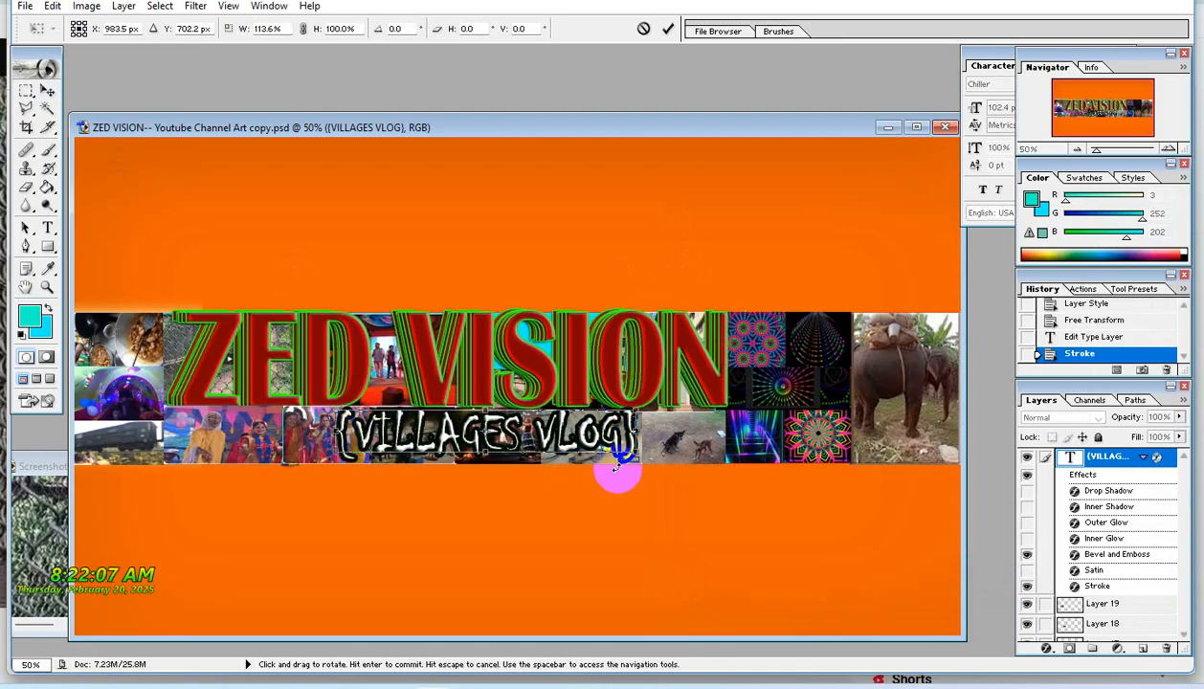
pyautogui.moveTo(486, 459); pyautogui.dragTo(486, 457)
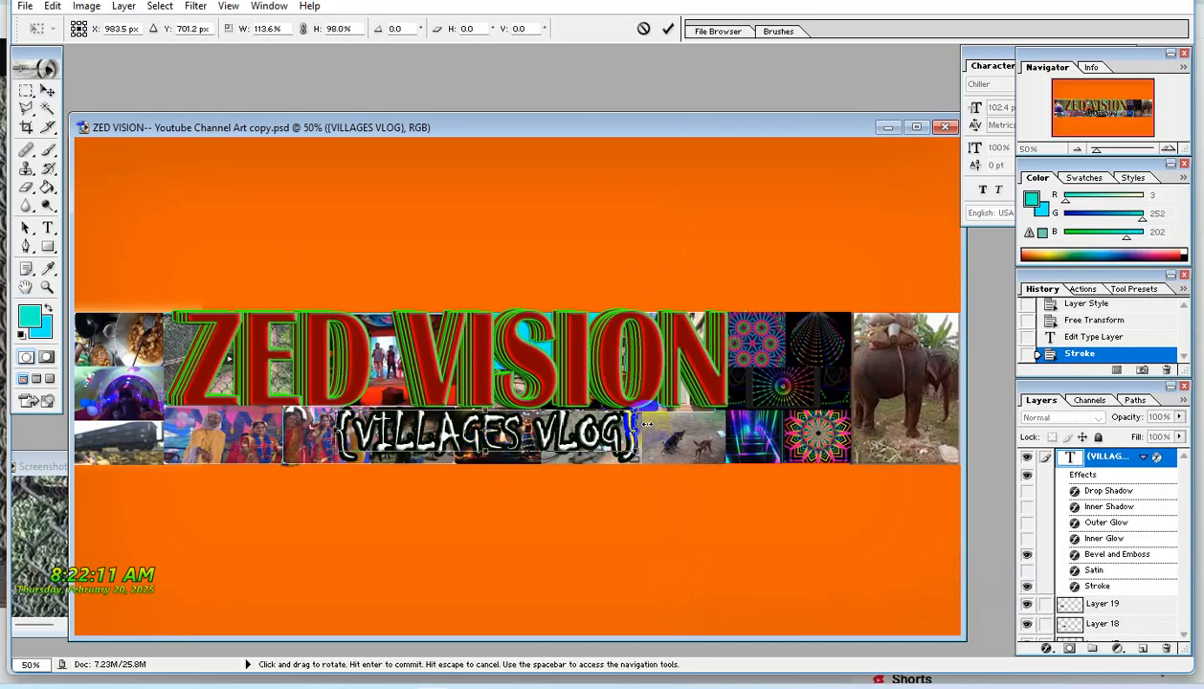
pyautogui.moveTo(636, 433); pyautogui.dragTo(664, 437)
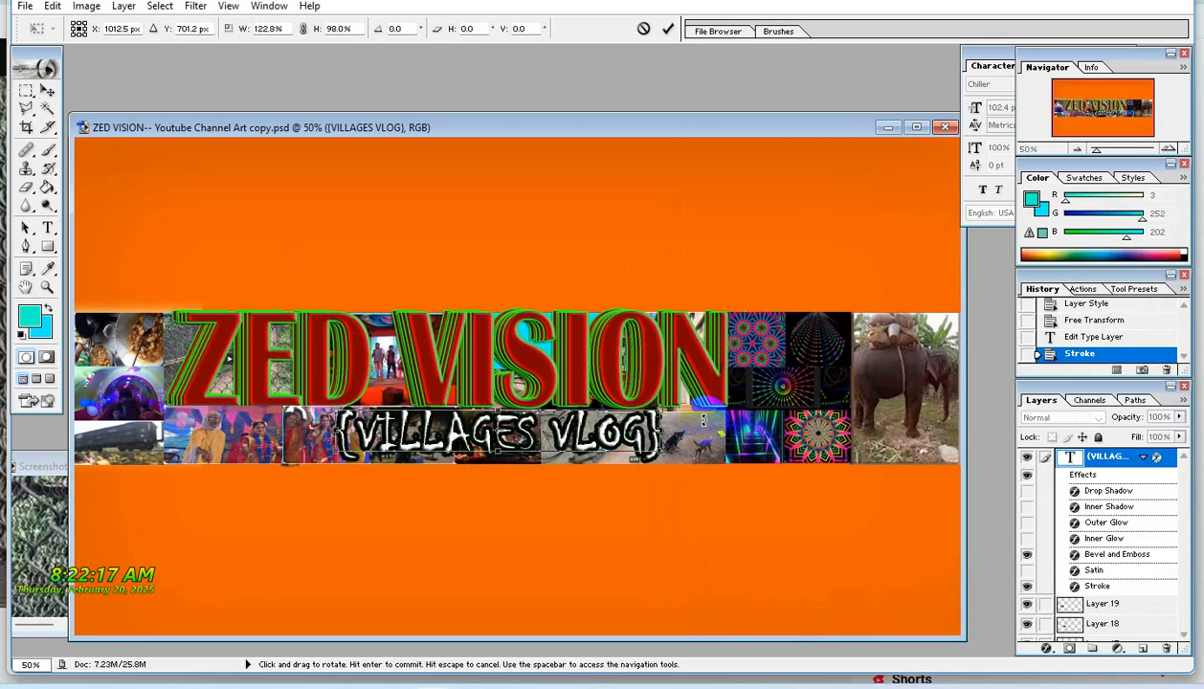
pyautogui.press('Return')
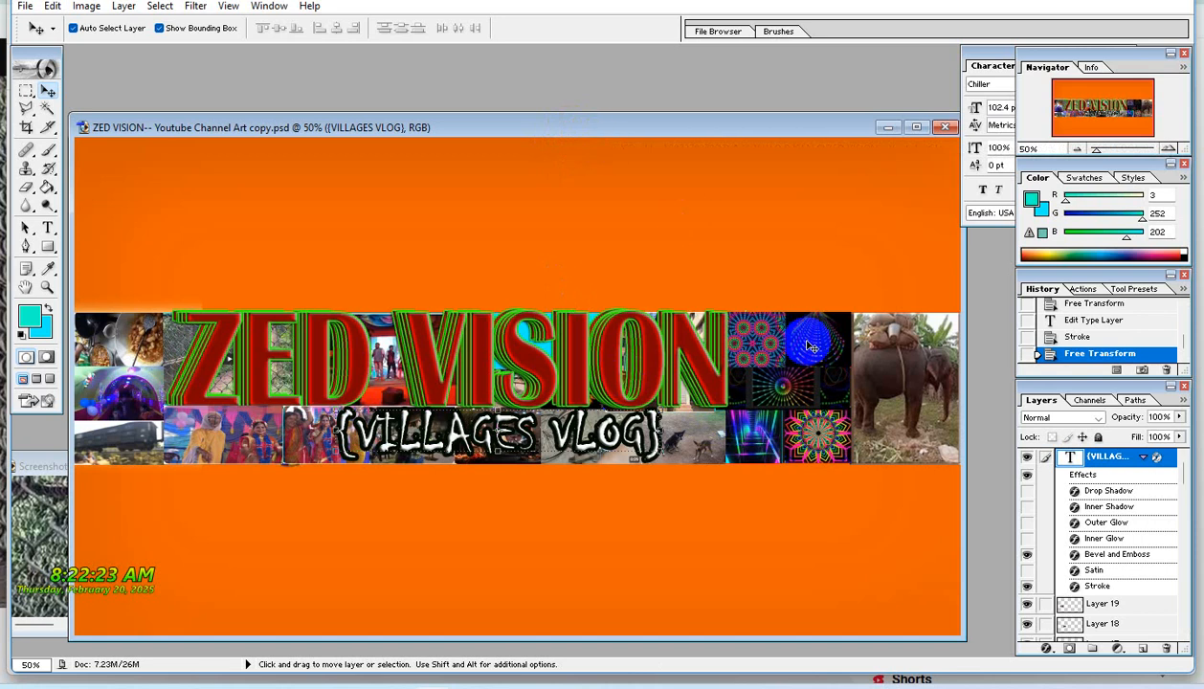
# Add a red 3 px outside stroke to Layer 5, the pink and blue mandala thumbnail beside ZED VISION.
pyautogui.rightClick(761, 337)
pyautogui.click(801, 341)
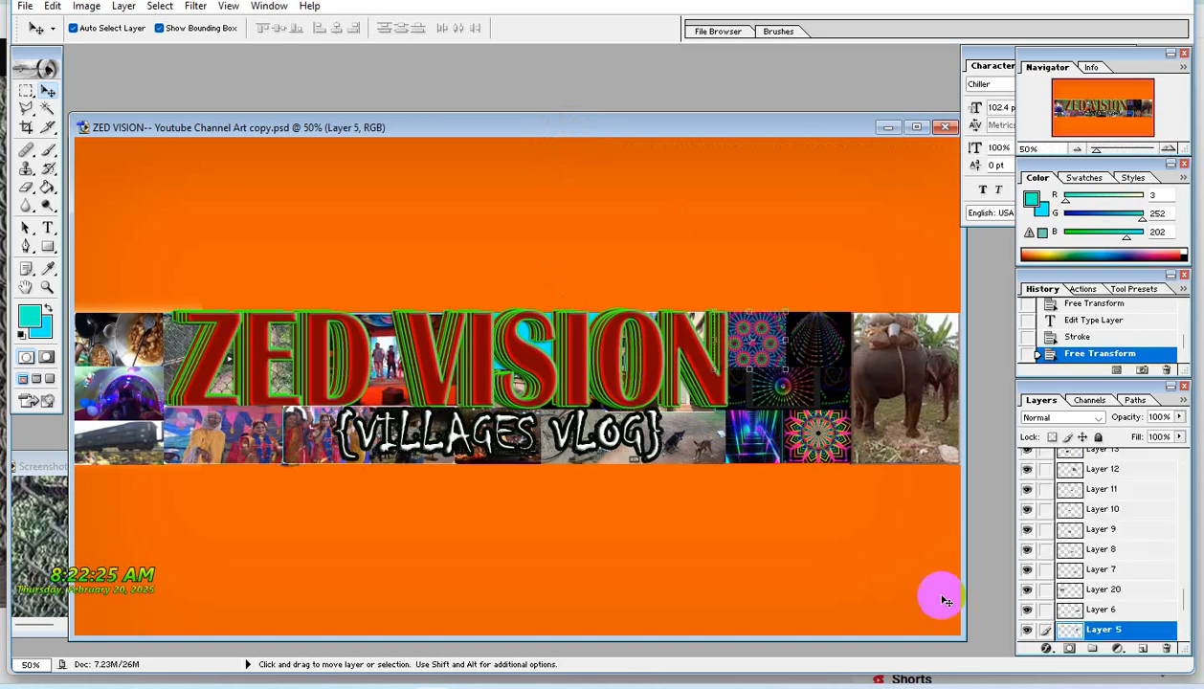
pyautogui.click(1048, 650)
pyautogui.click(1081, 636)
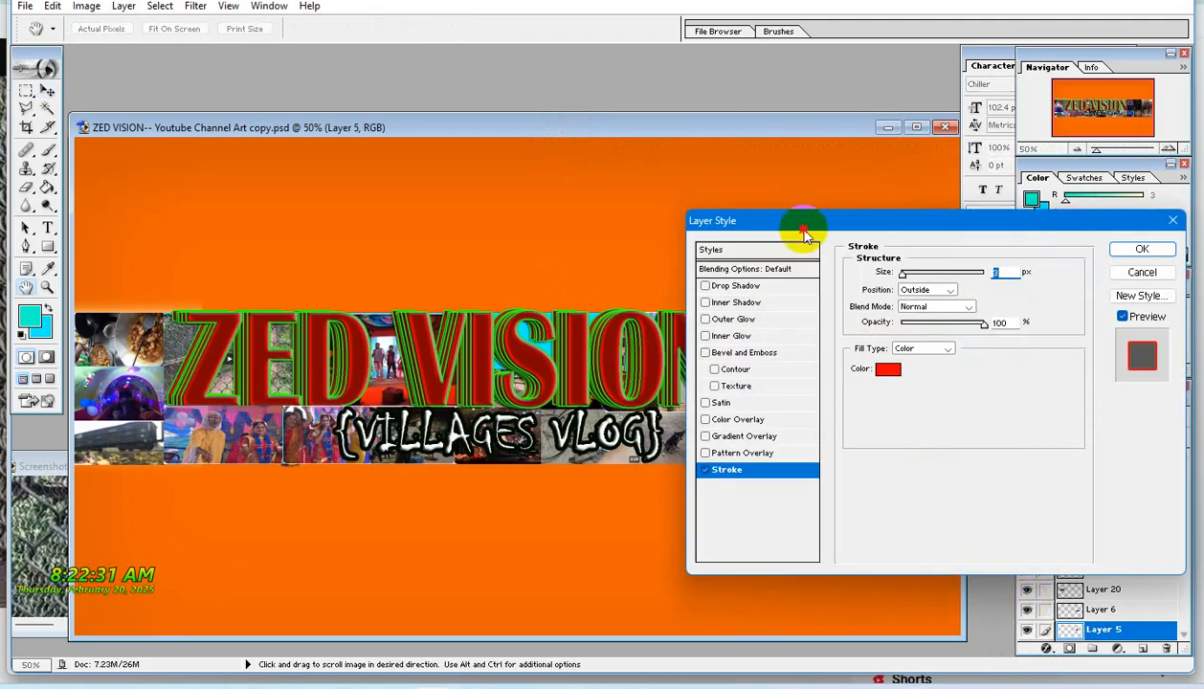
pyautogui.moveTo(805, 234); pyautogui.dragTo(308, 203)
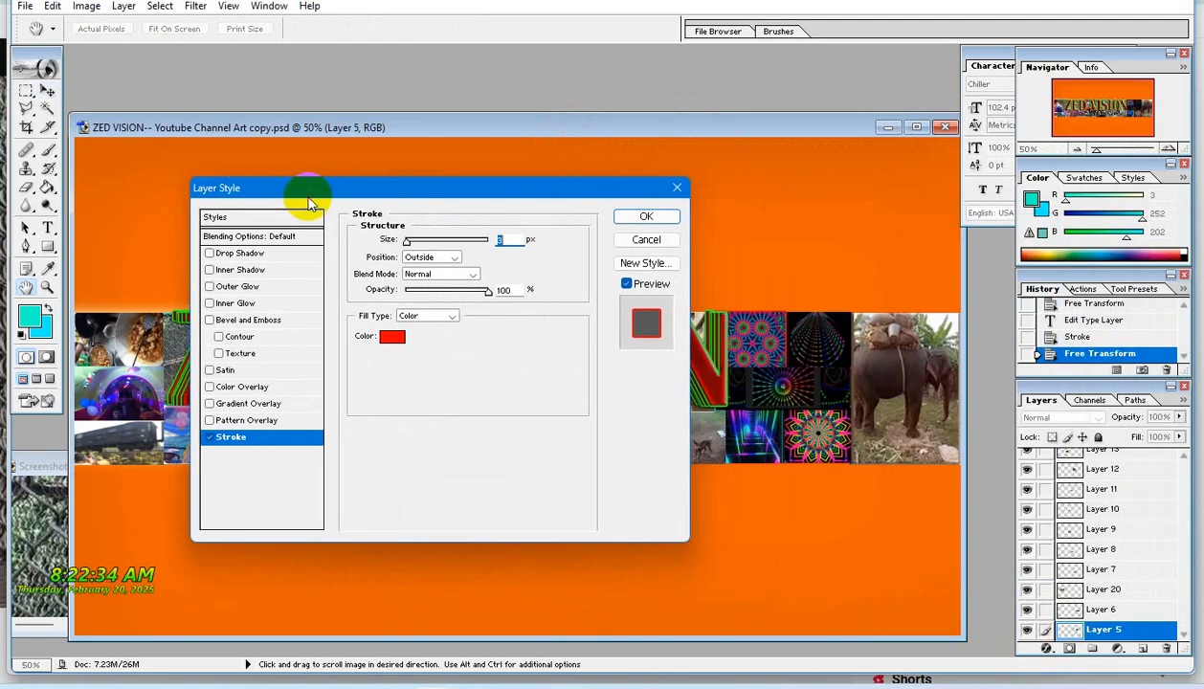
pyautogui.click(634, 222)
pyautogui.press('v')
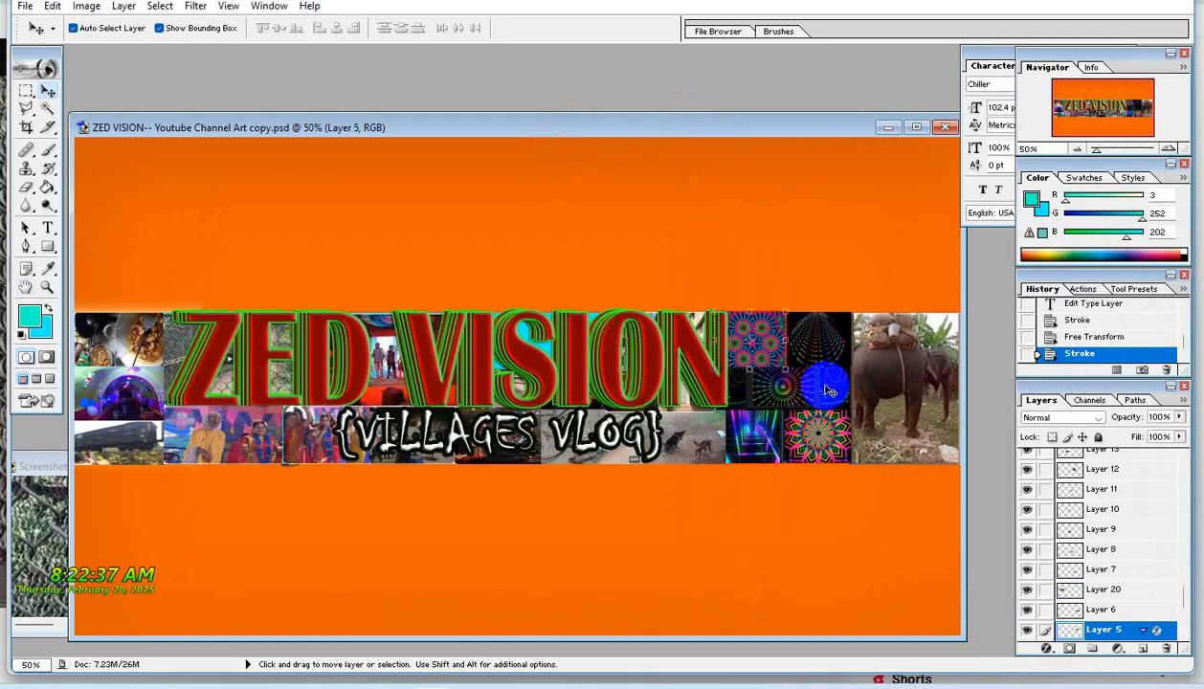
# Apply the same red 3 px outside stroke to Layer 6, the wide radial-dot thumbnail below the mandala.
pyautogui.rightClick(829, 390)
pyautogui.click(861, 395)
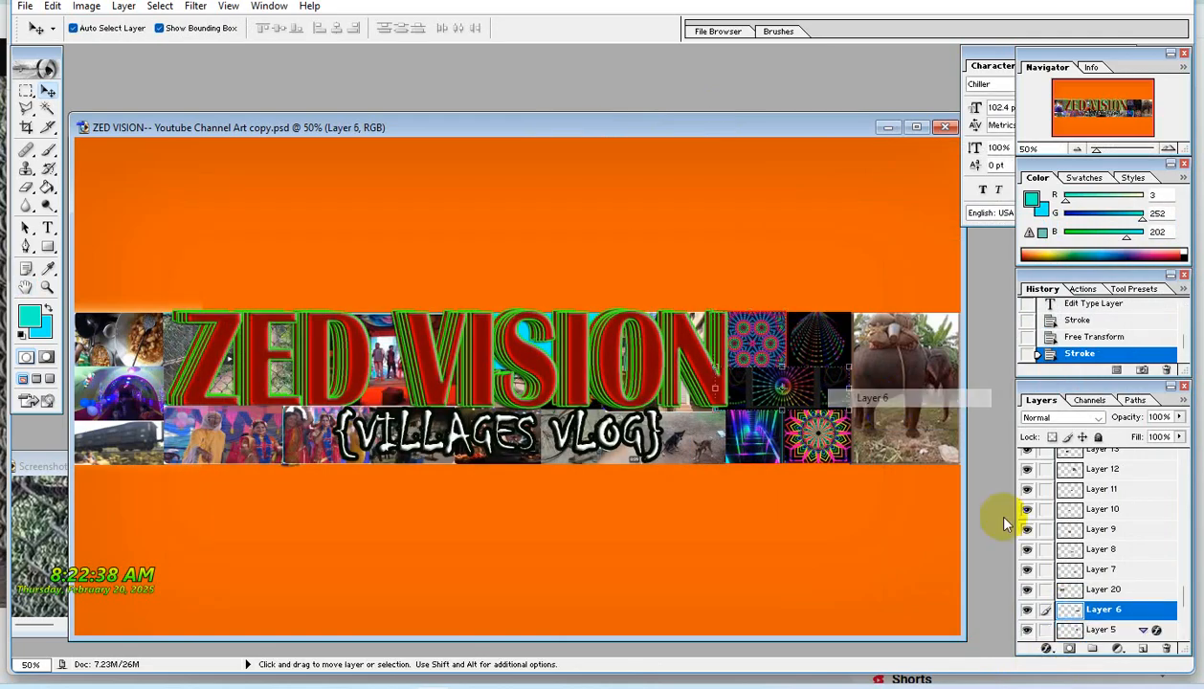
pyautogui.click(1049, 651)
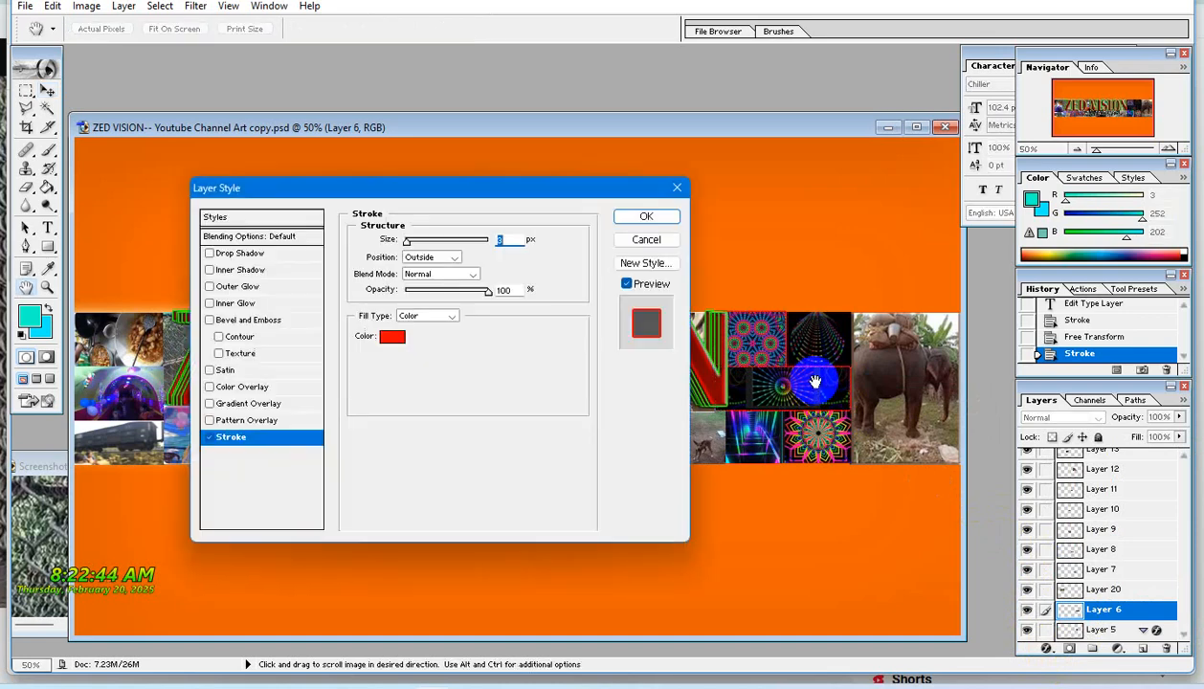
pyautogui.click(647, 216)
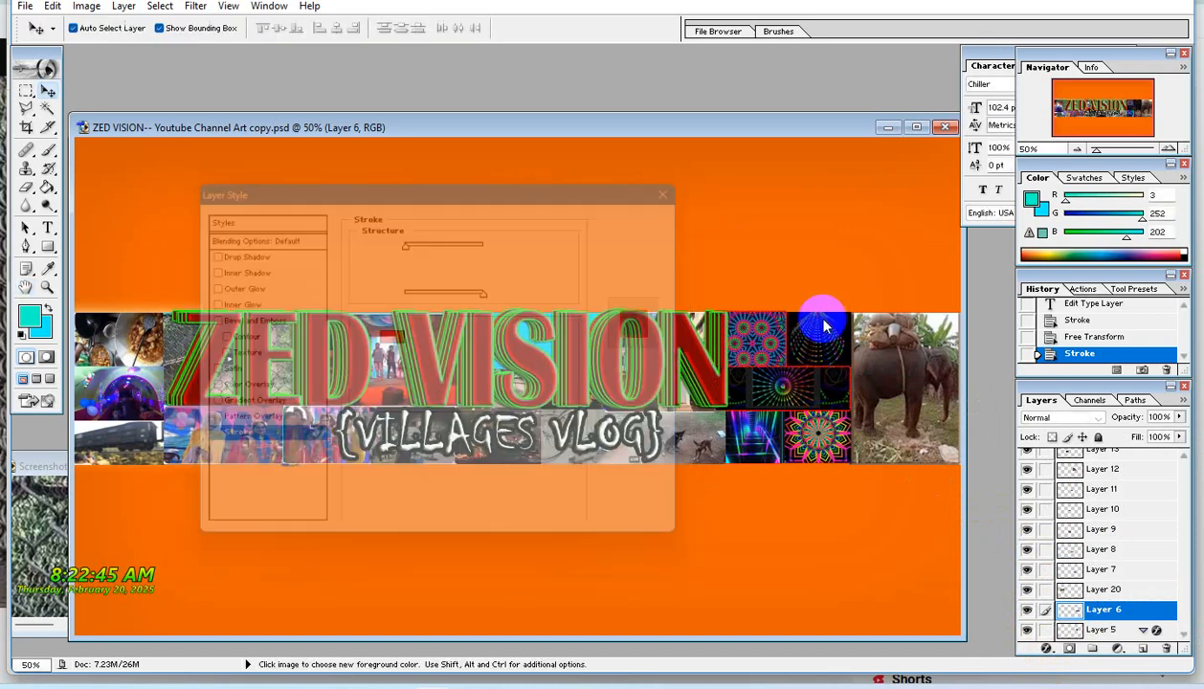
# Add a red 3 px outside stroke to Layer 2, the dark dotted-line thumbnail between the mandala and the elephant photo.
pyautogui.rightClick(819, 329)
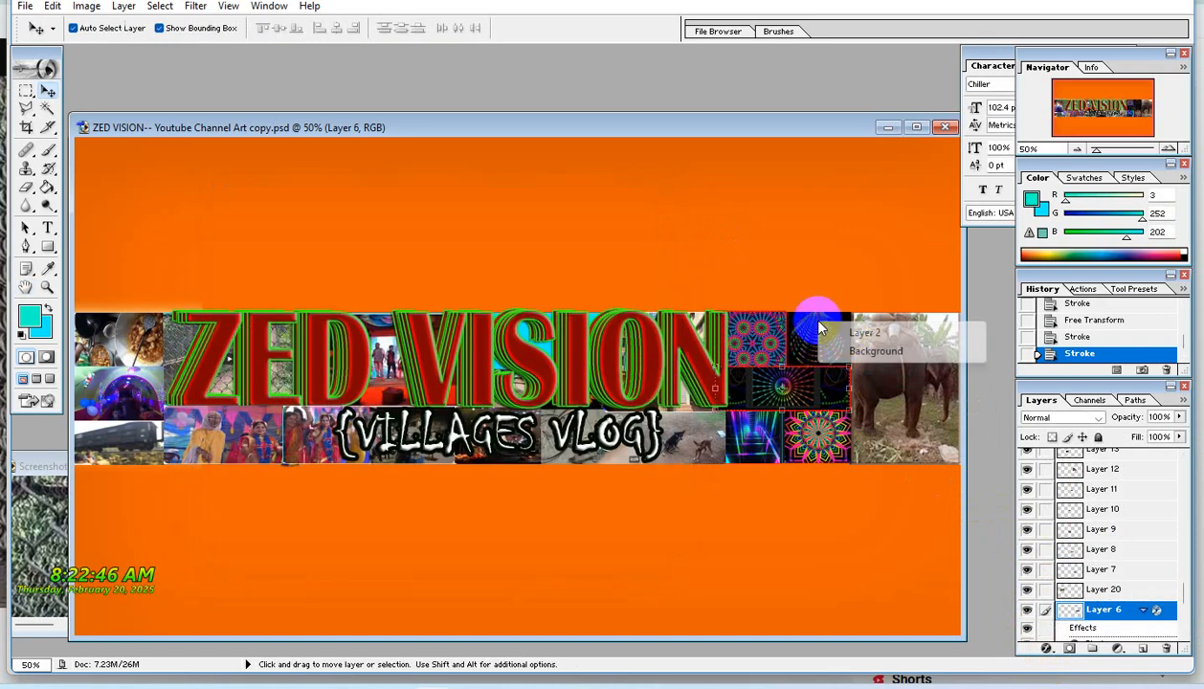
pyautogui.click(867, 333)
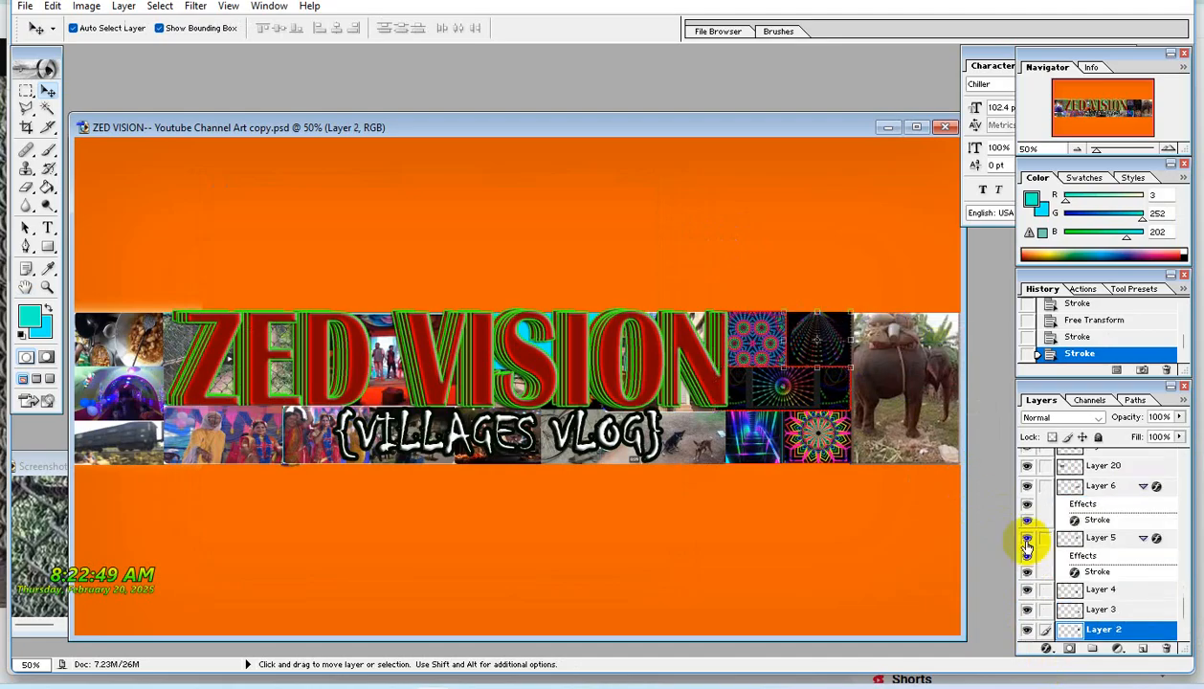
pyautogui.click(1046, 649)
pyautogui.click(1086, 635)
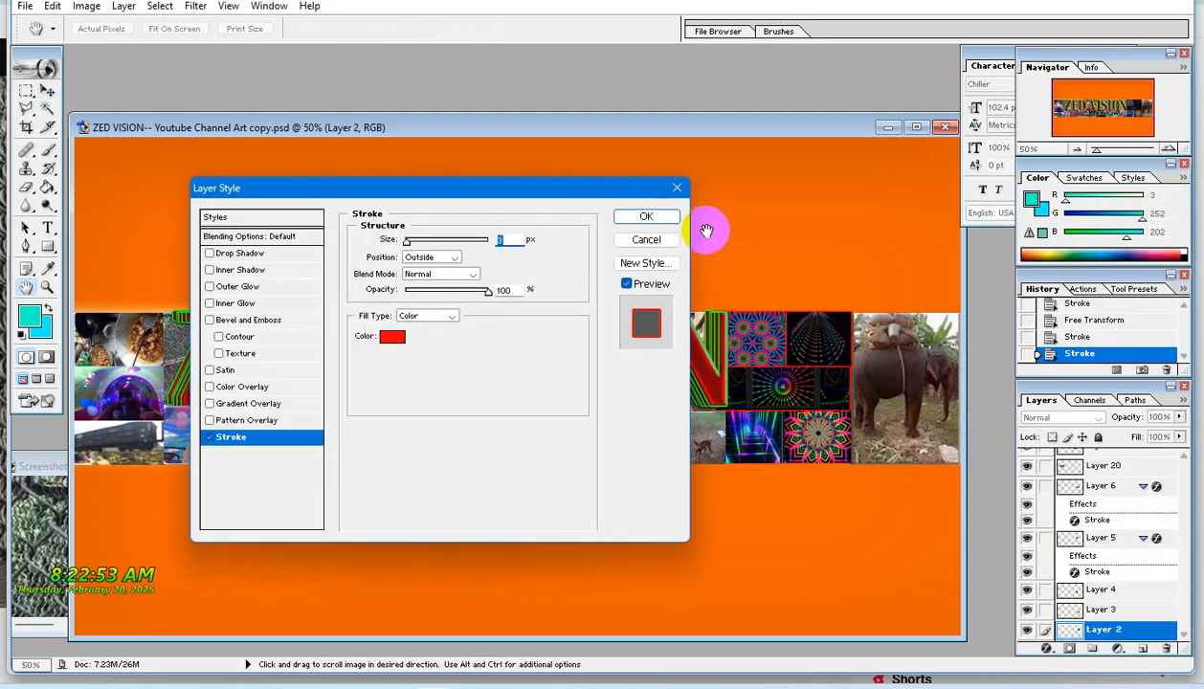
pyautogui.click(655, 215)
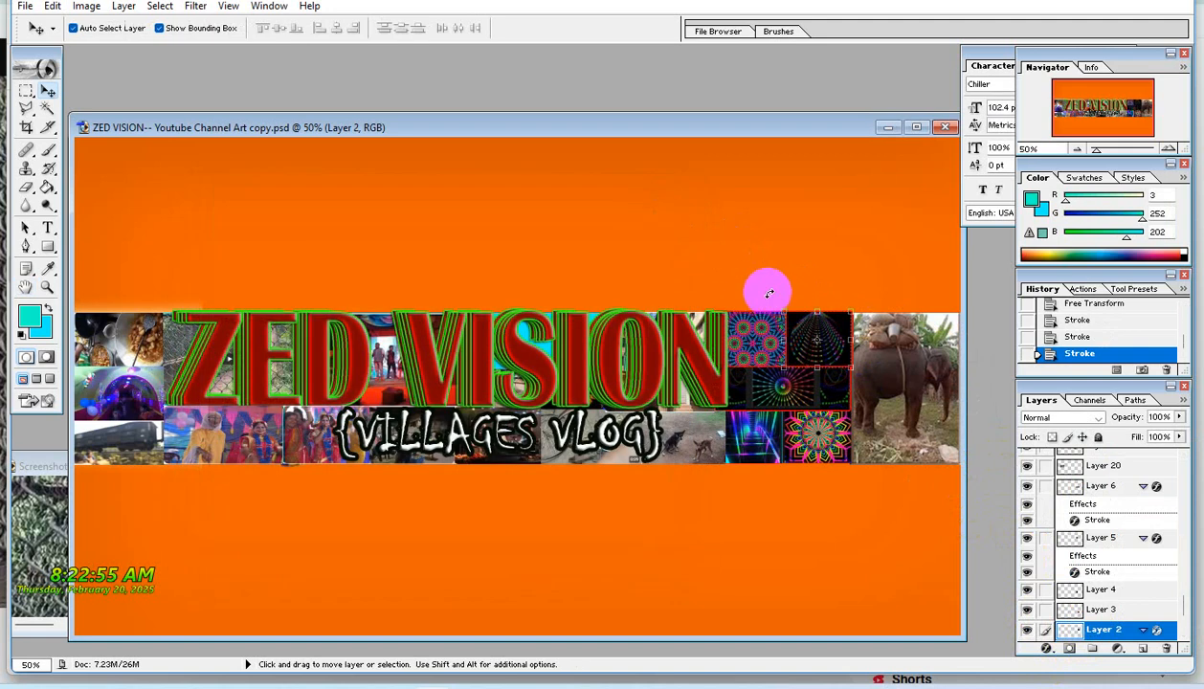
# Add the same red 3 px outside stroke to Layer 1, the elephant photo at the end of the collage band.
pyautogui.rightClick(917, 353)
pyautogui.click(962, 359)
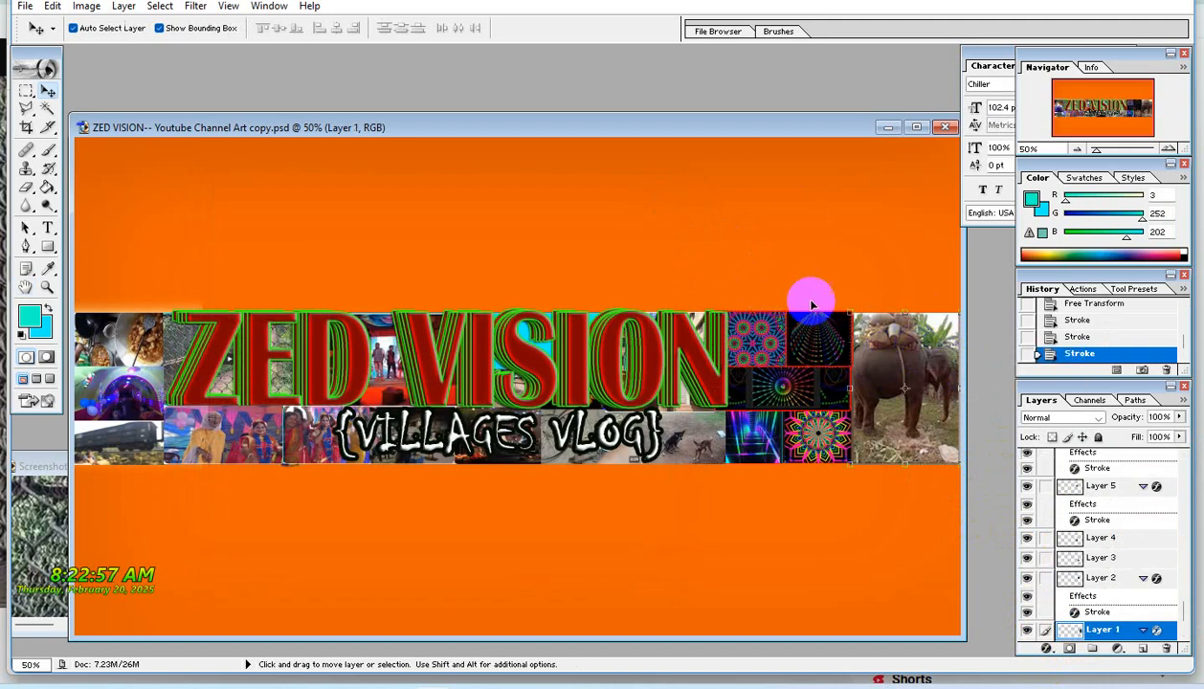
pyautogui.click(1053, 630)
pyautogui.click(1049, 652)
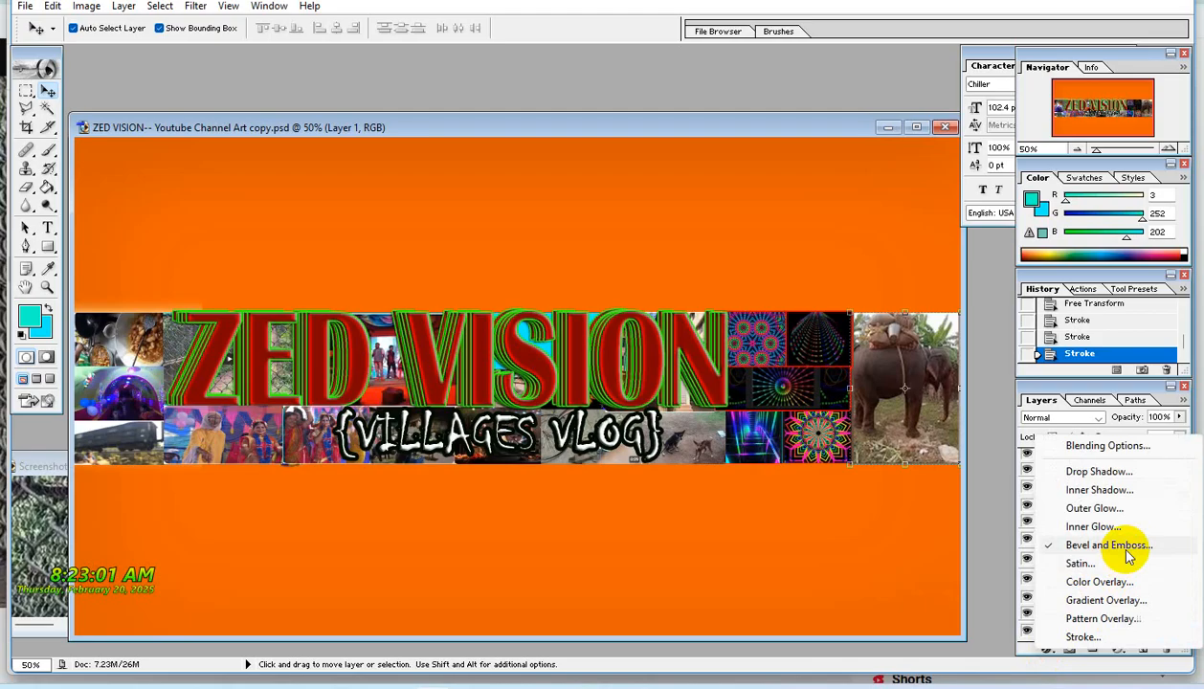
pyautogui.click(1085, 637)
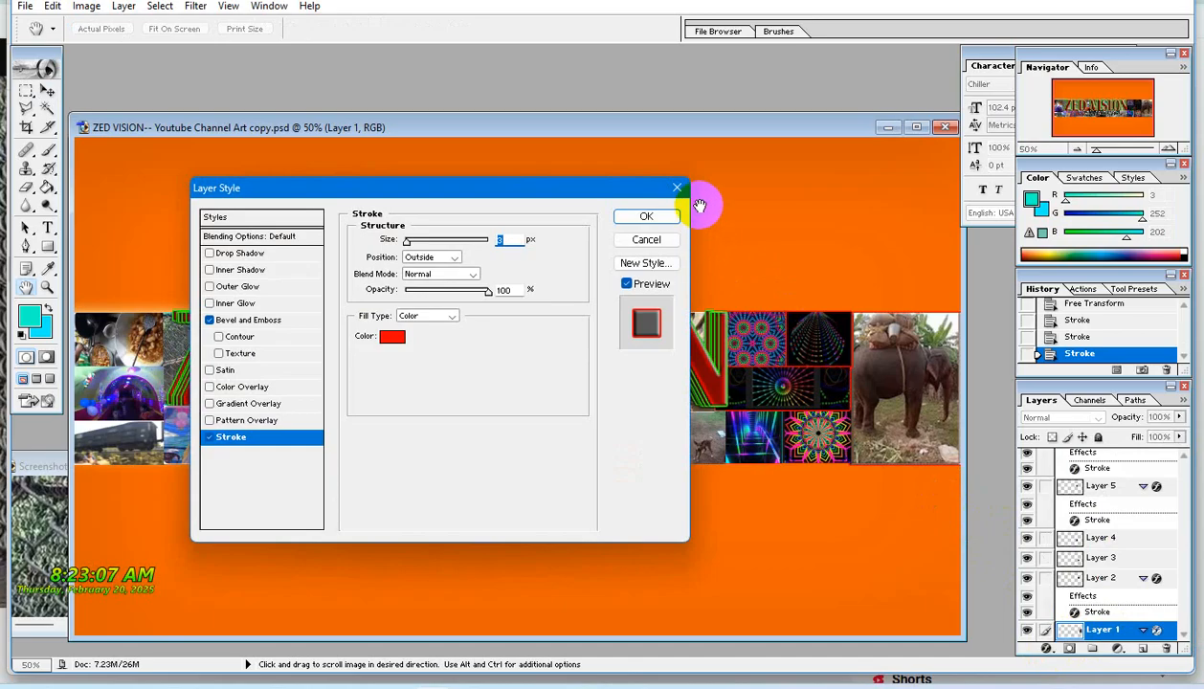
pyautogui.click(648, 216)
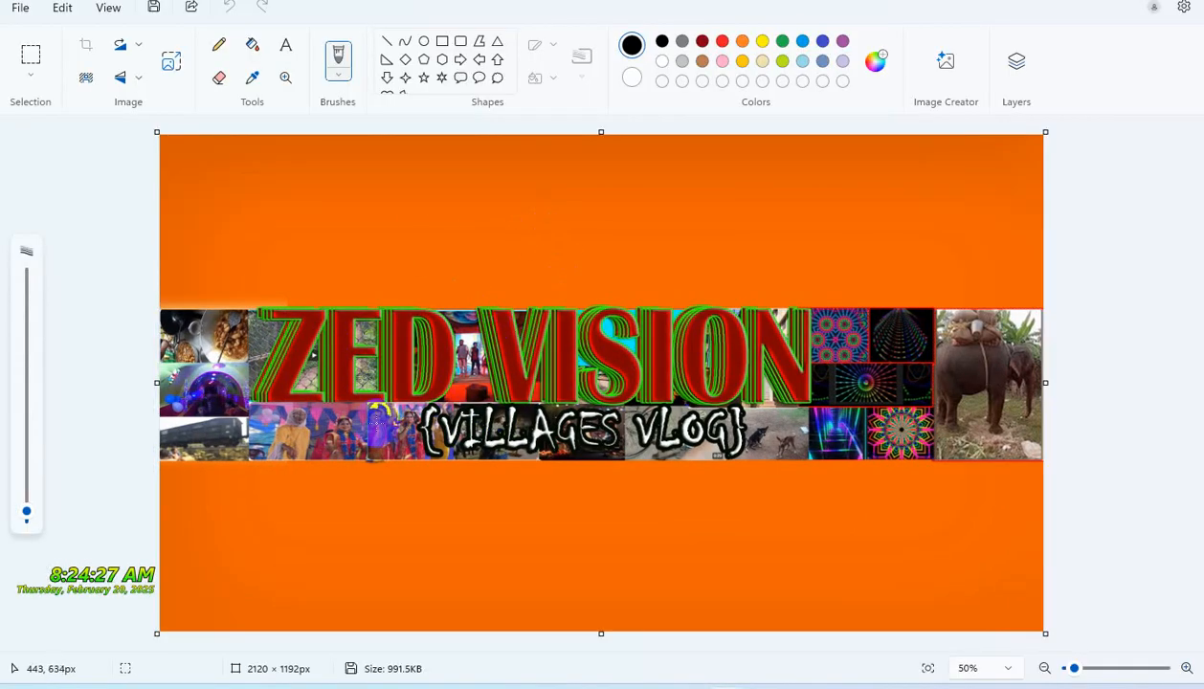
# Inspect the flattened channel art in Paint, checking the ZED VISION and {VILLAGES VLOG} lettering and the surrounding thumbnails up close.
pyautogui.scroll(2, 414, 412)
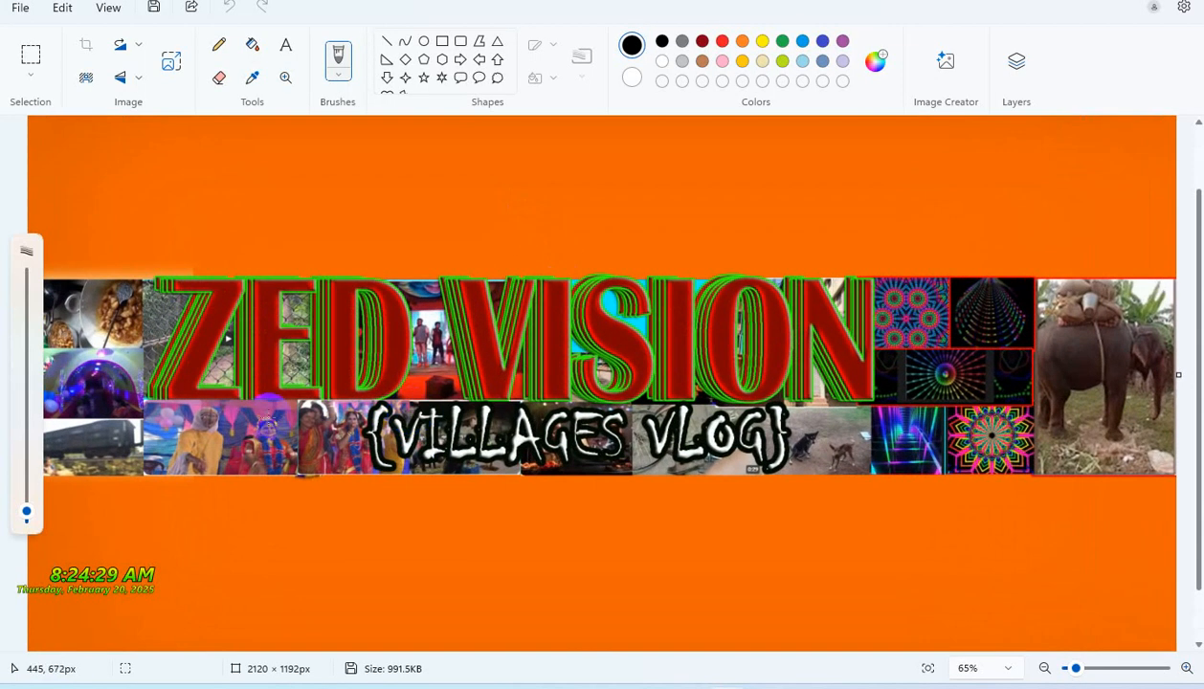
pyautogui.scroll(5, 415, 414)
pyautogui.scroll(1, 335, 412)
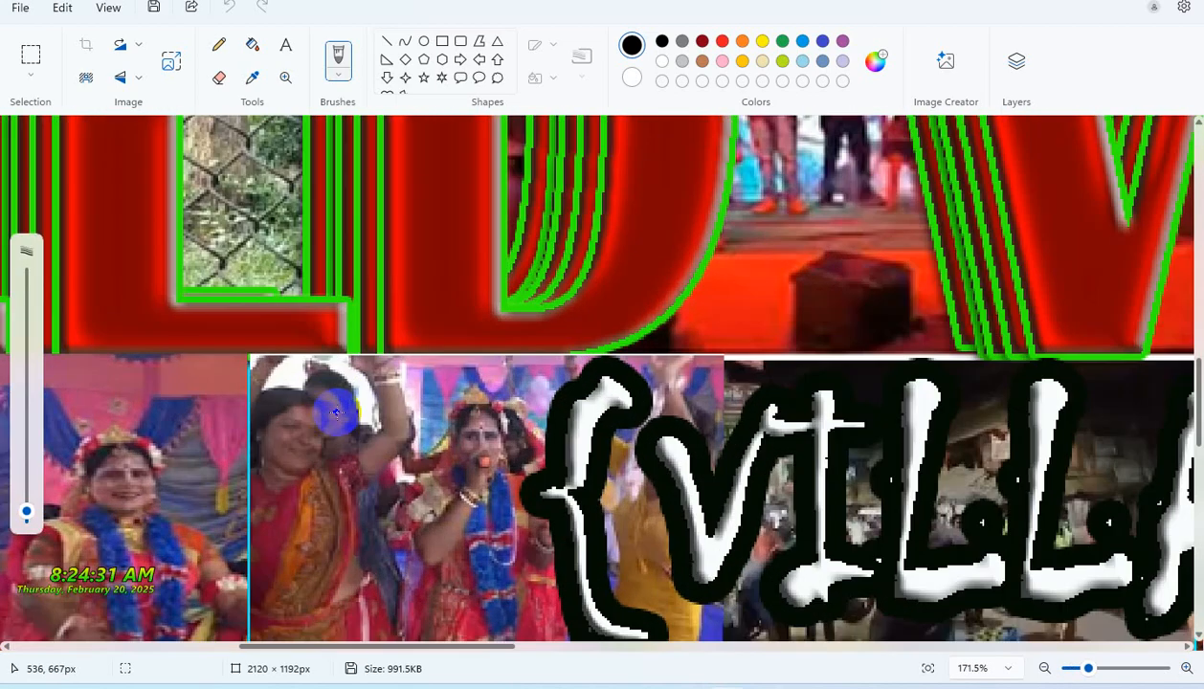
pyautogui.scroll(-4, 335, 412)
pyautogui.scroll(-2, 330, 414)
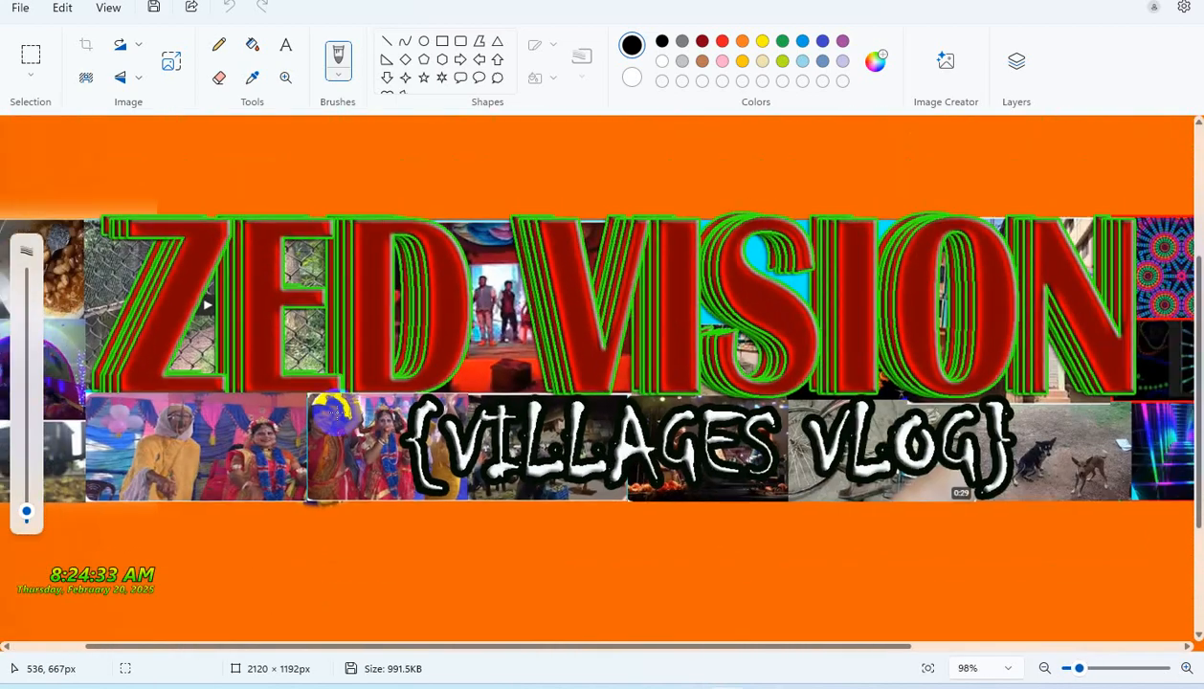
pyautogui.scroll(-2, 330, 413)
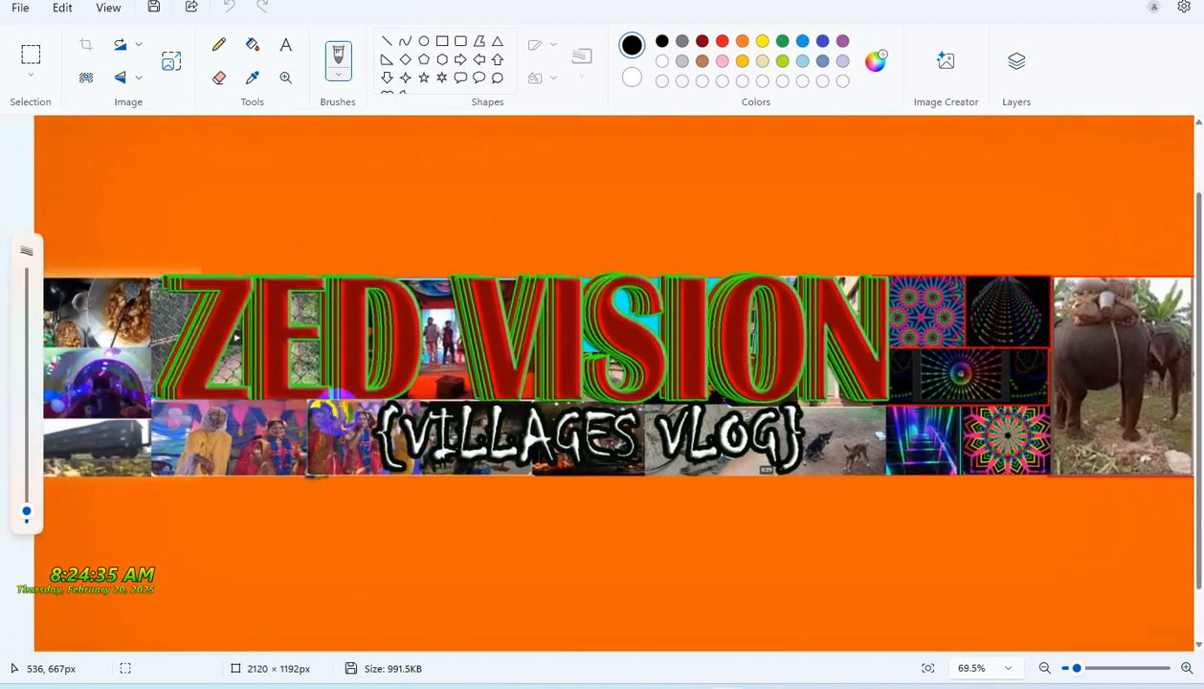